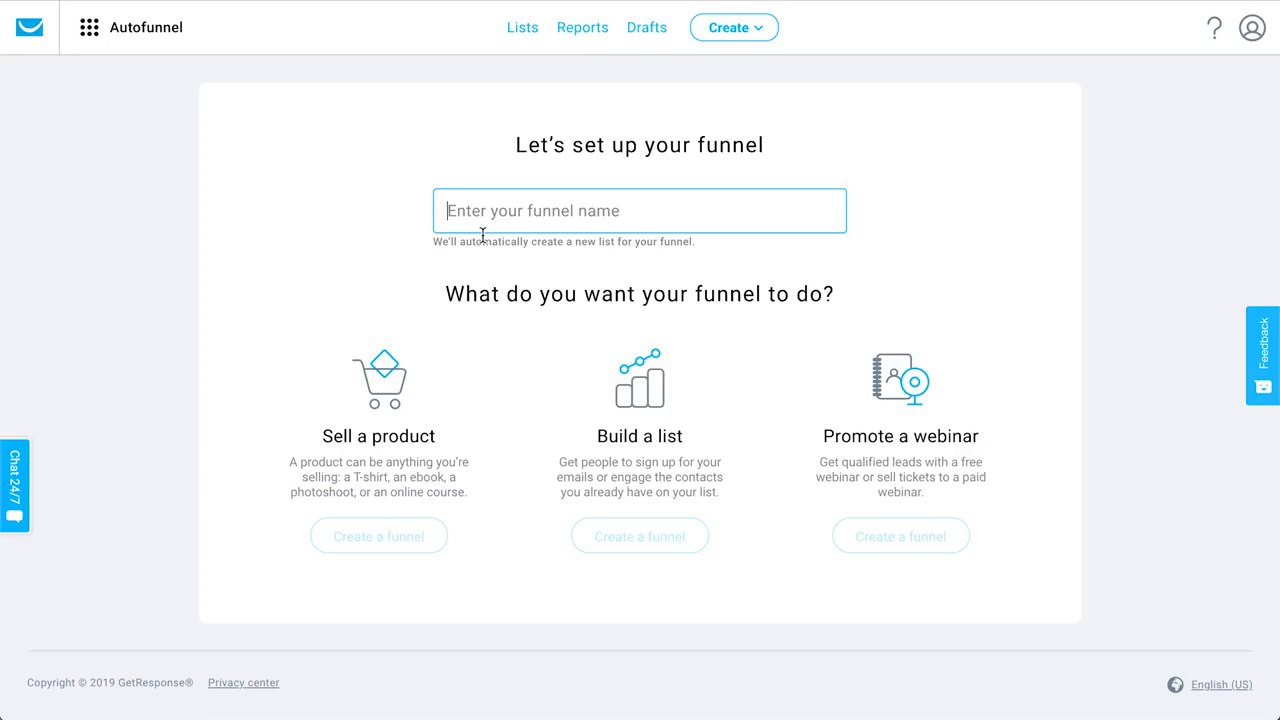
# - Name the funnel "30 Day Bootcamp" and choose a full sales funnel for selling a product
pyautogui.write('30 Day ')
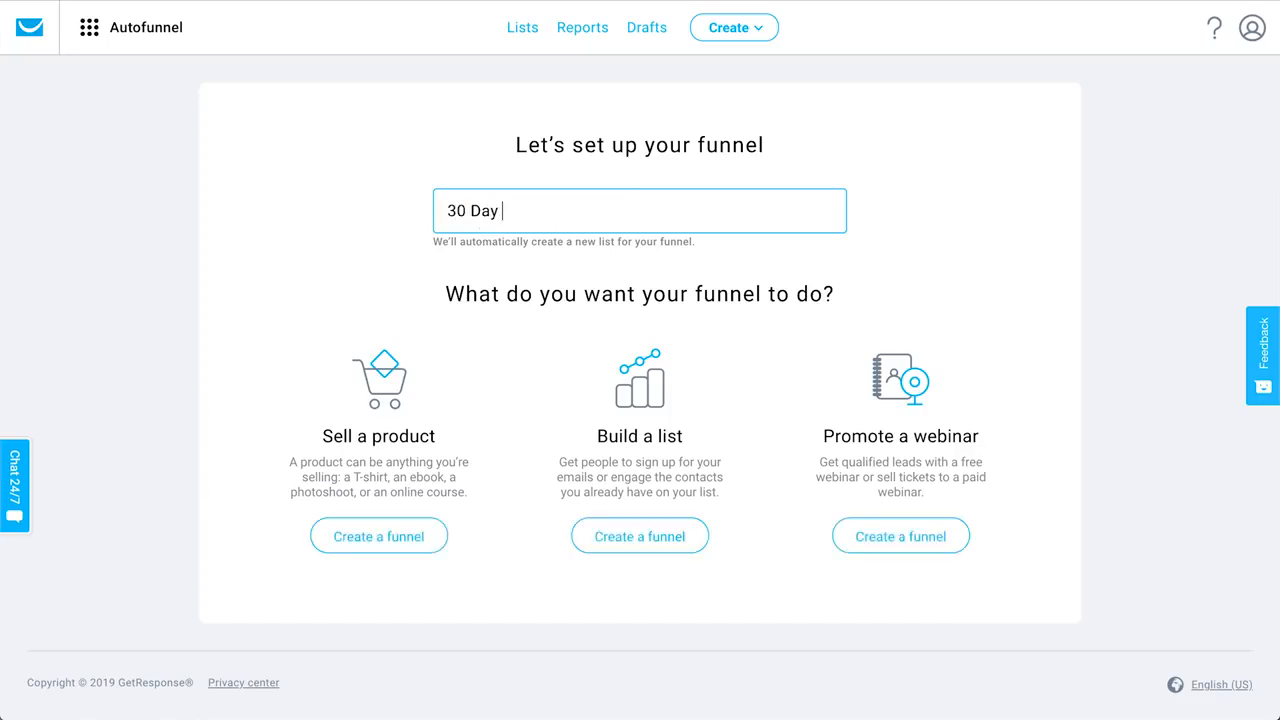
pyautogui.write('Bootcamp')
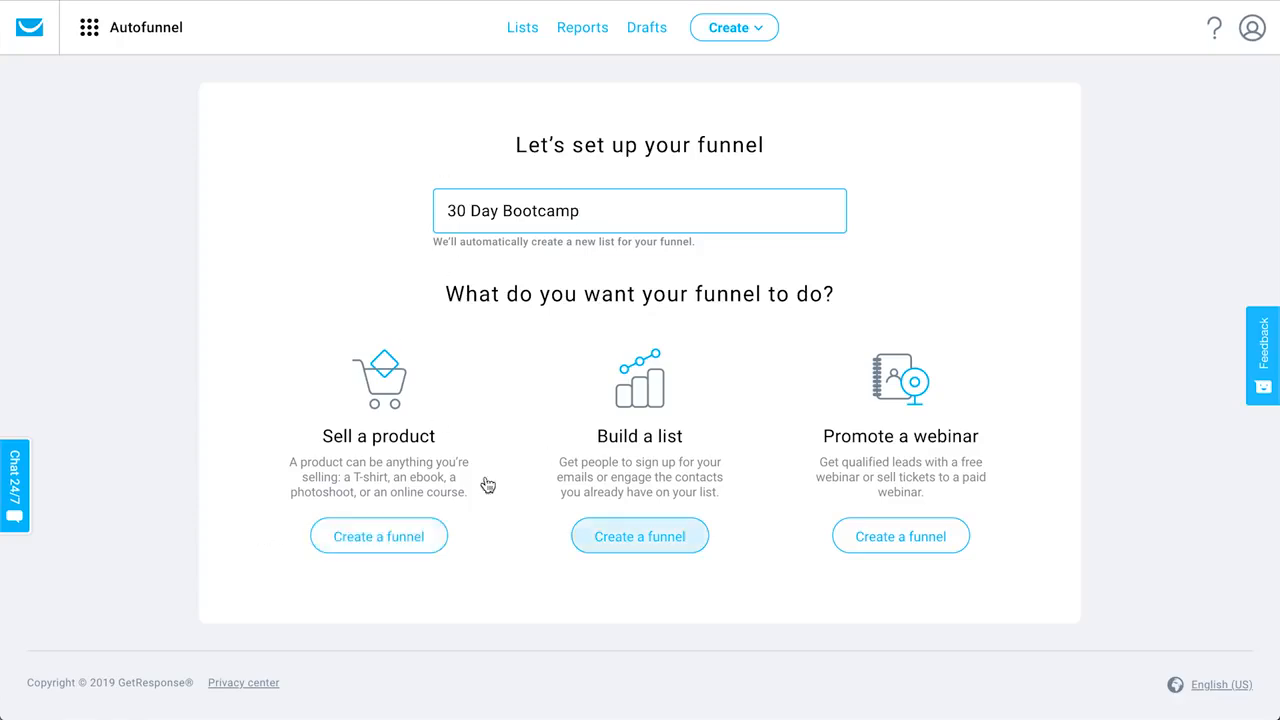
pyautogui.click(399, 537)
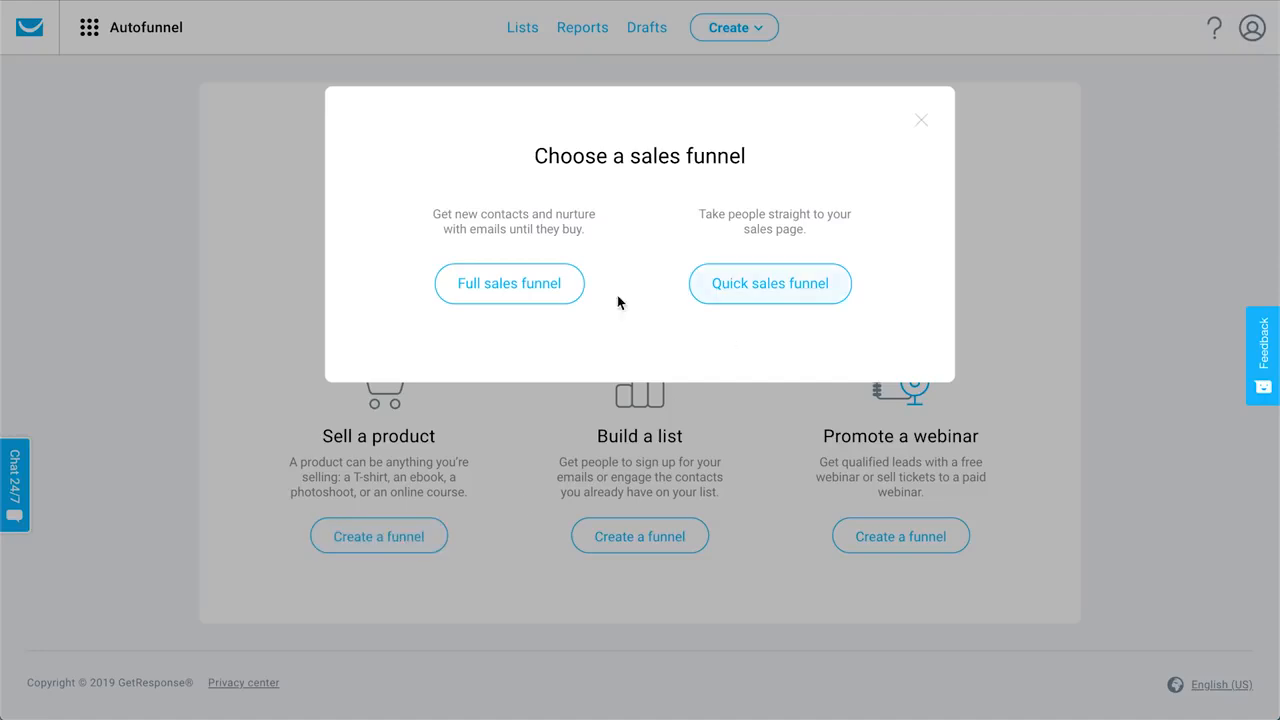
pyautogui.click(520, 286)
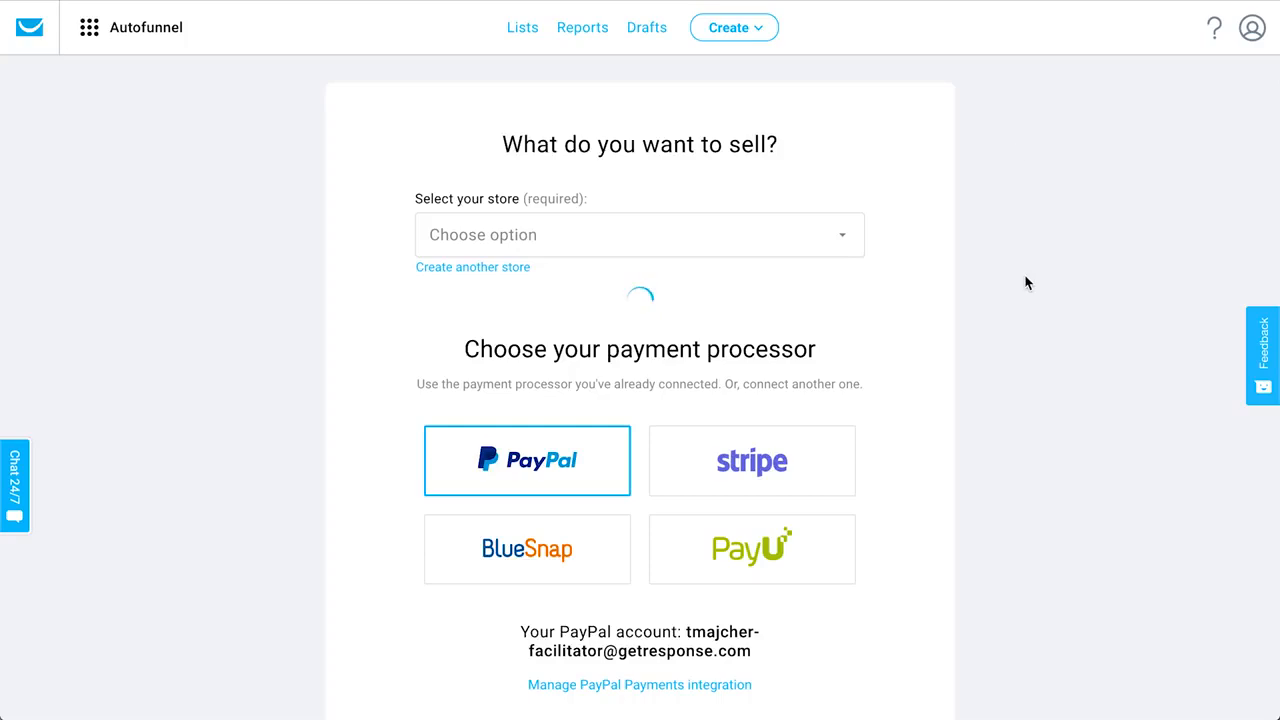
# - Start creating another store for the funnel
pyautogui.click(478, 268)
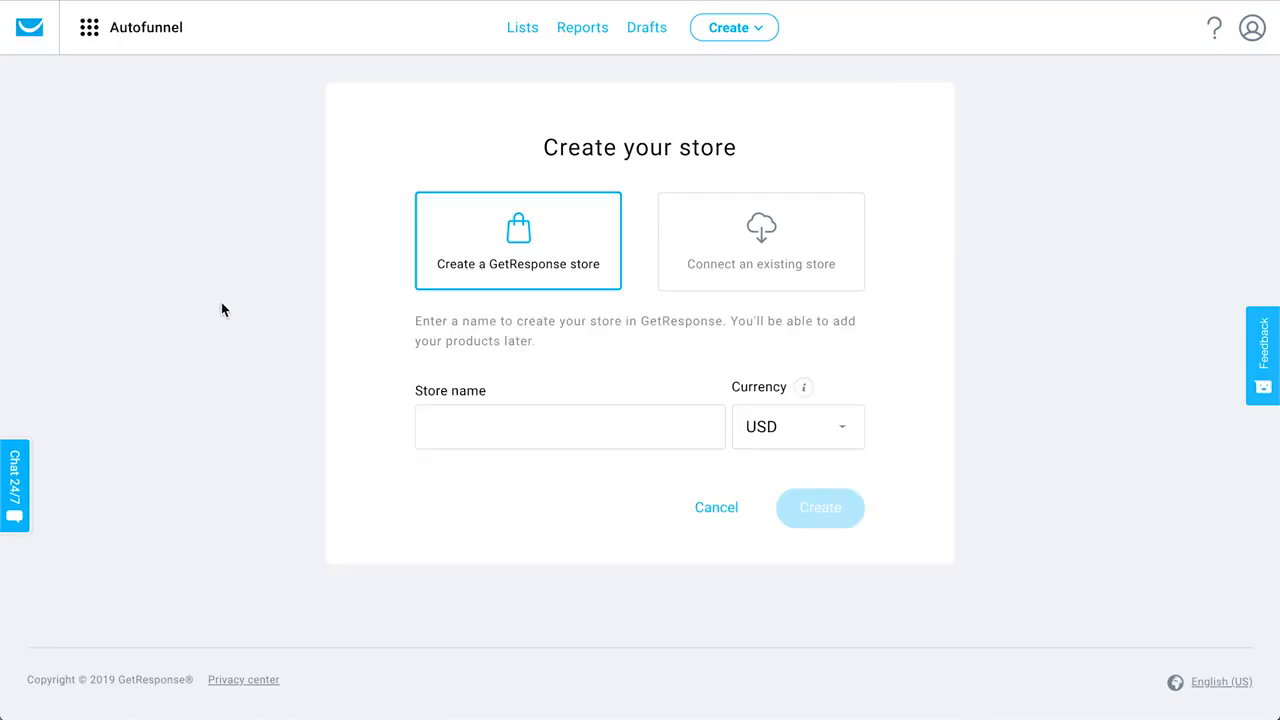
pyautogui.click(753, 276)
pyautogui.scroll(-3, 1117, 420)
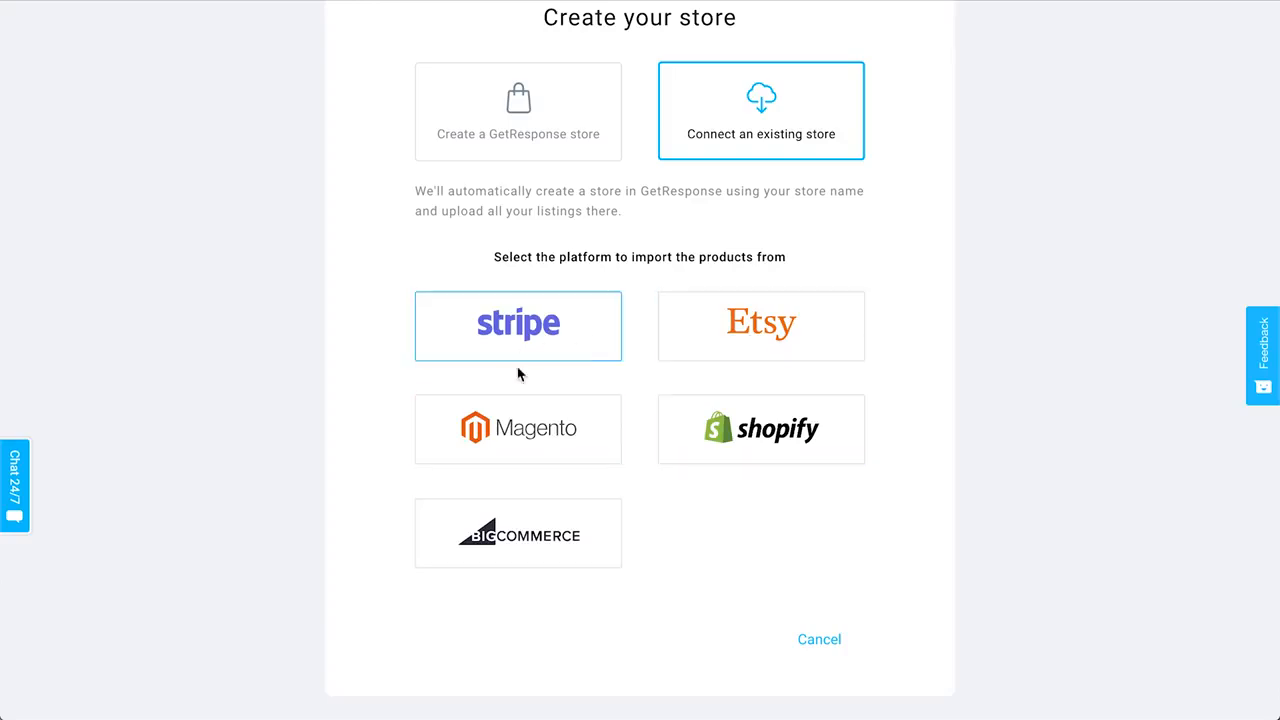
pyautogui.scroll(1, 907, 456)
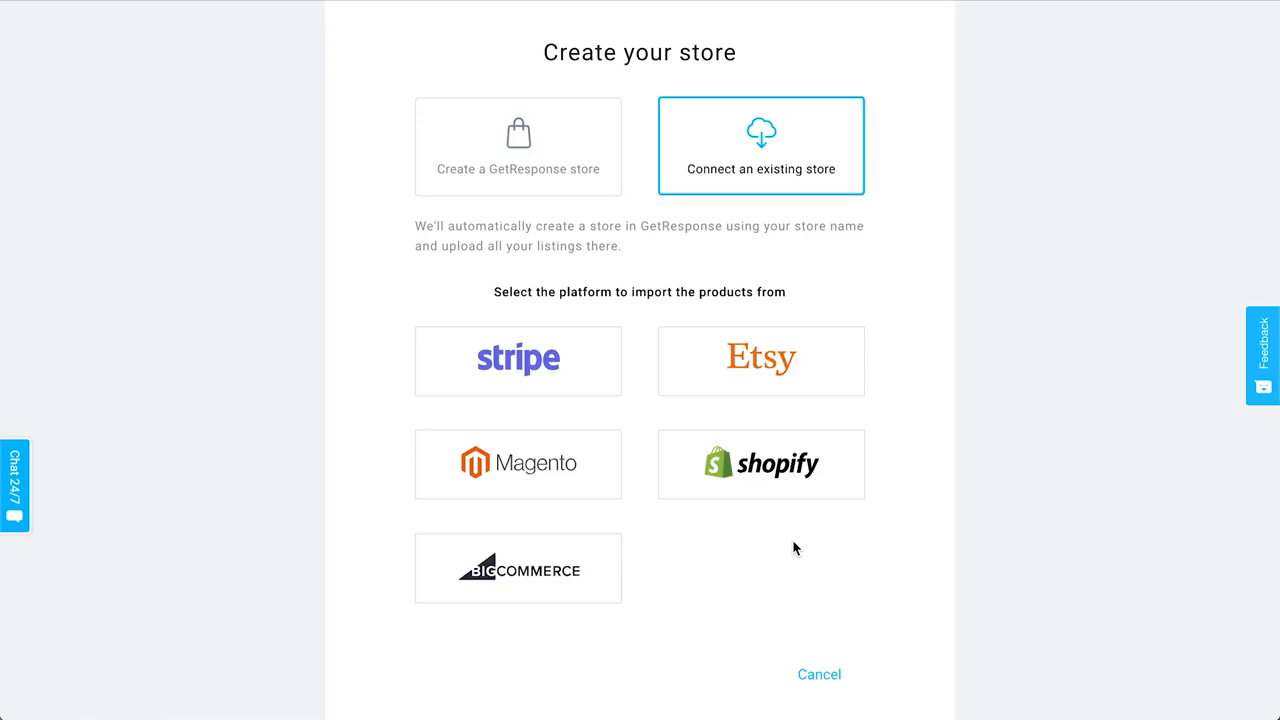
pyautogui.click(560, 187)
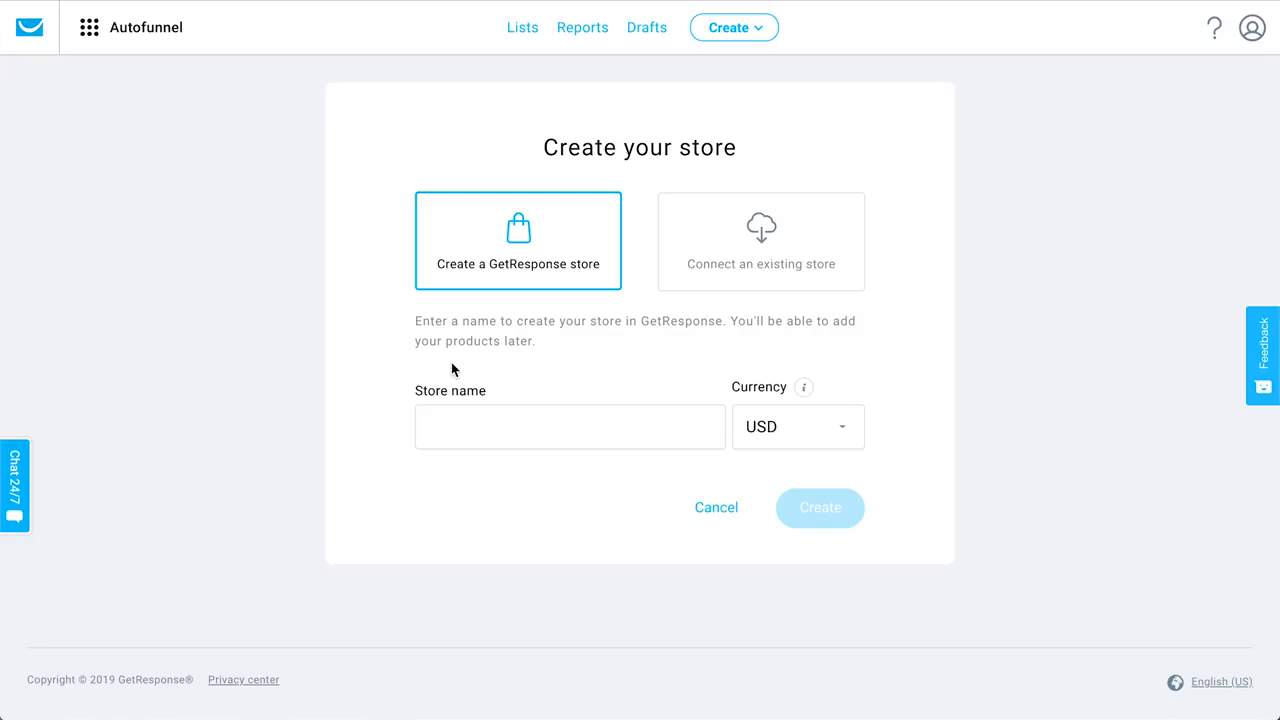
# - Create a GetResponse store named "Bootcamp" with USD as its currency
pyautogui.click(457, 427)
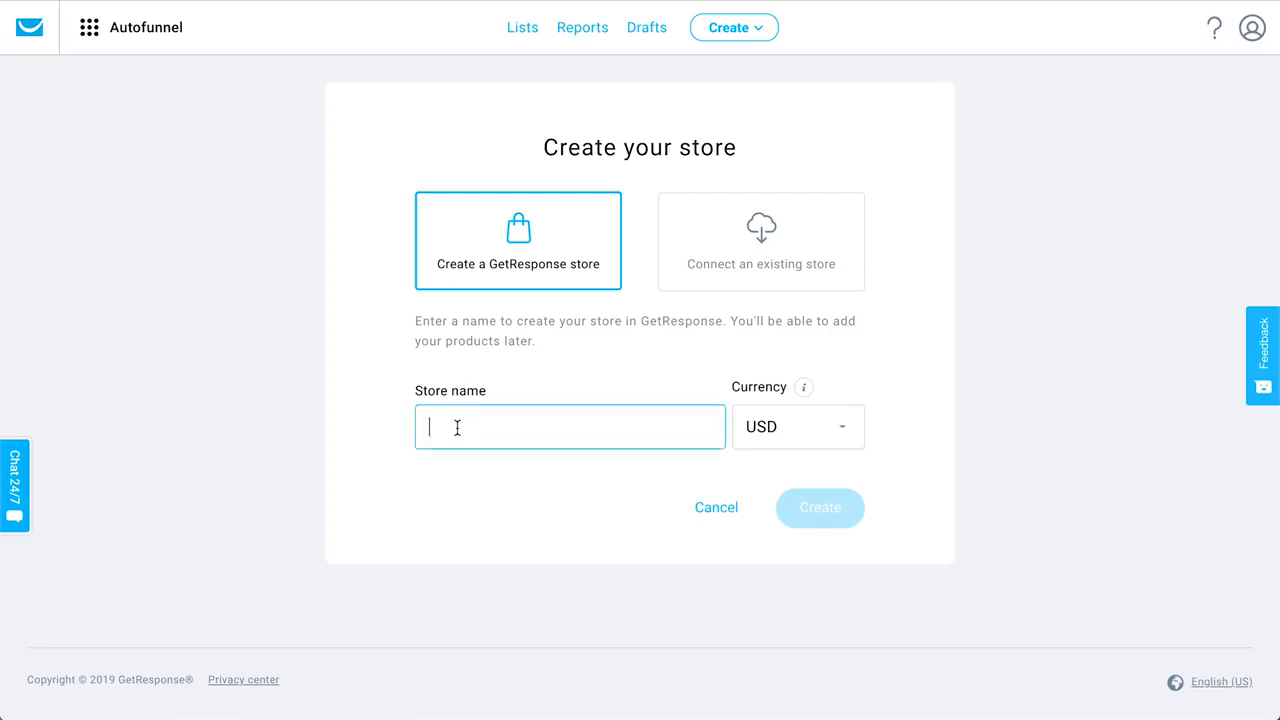
pyautogui.write('Bootcamp')
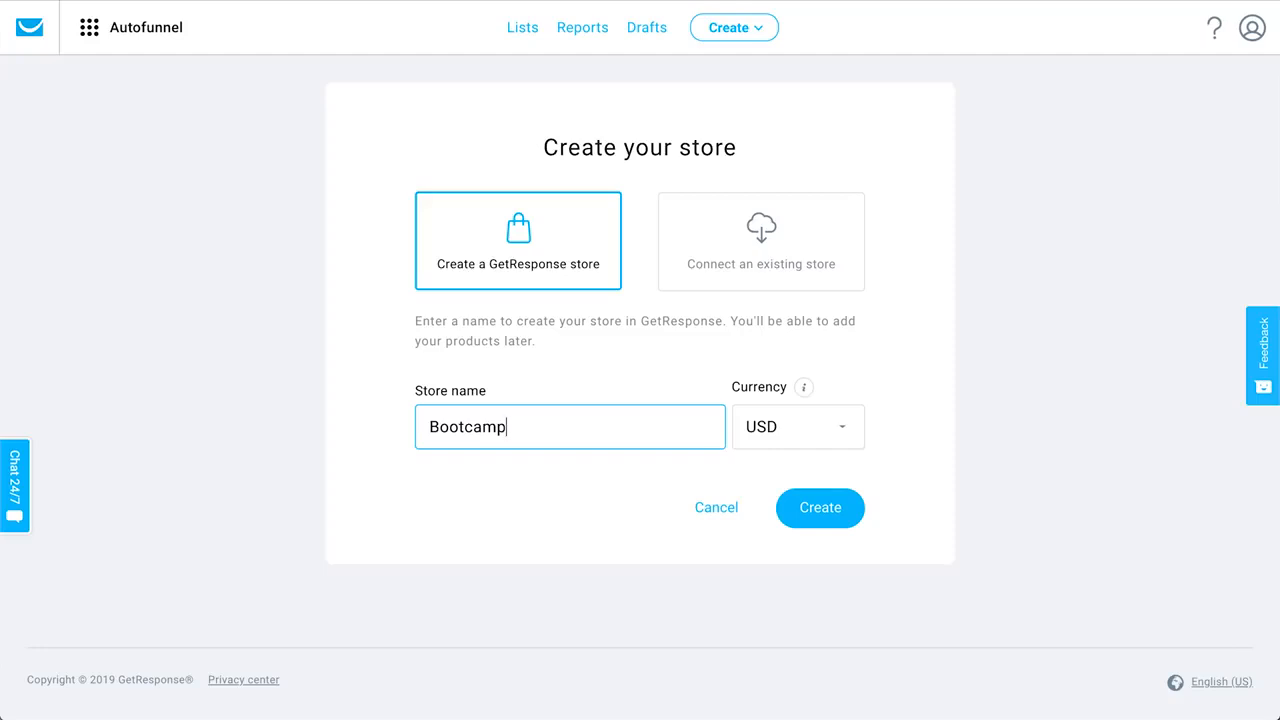
pyautogui.click(824, 523)
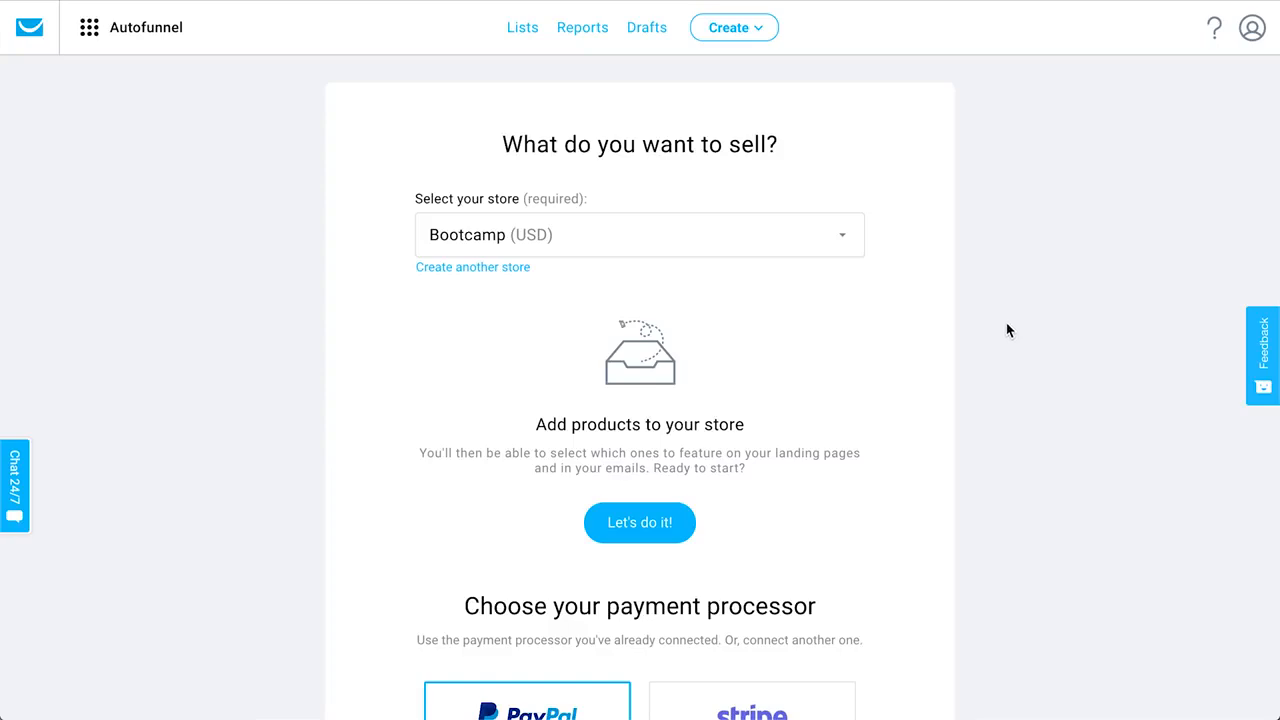
# - Start adding a product to the Bootcamp store and set what is being sold to Online course
pyautogui.scroll(-2, 1004, 318)
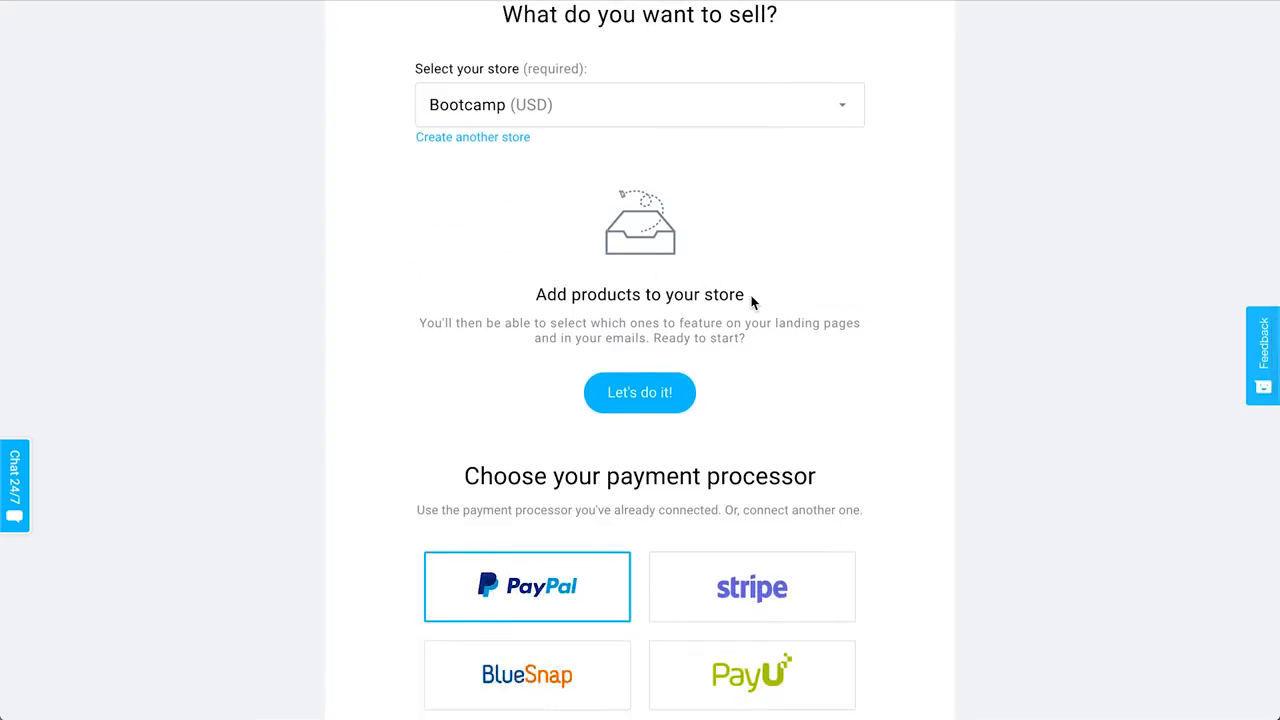
pyautogui.click(649, 394)
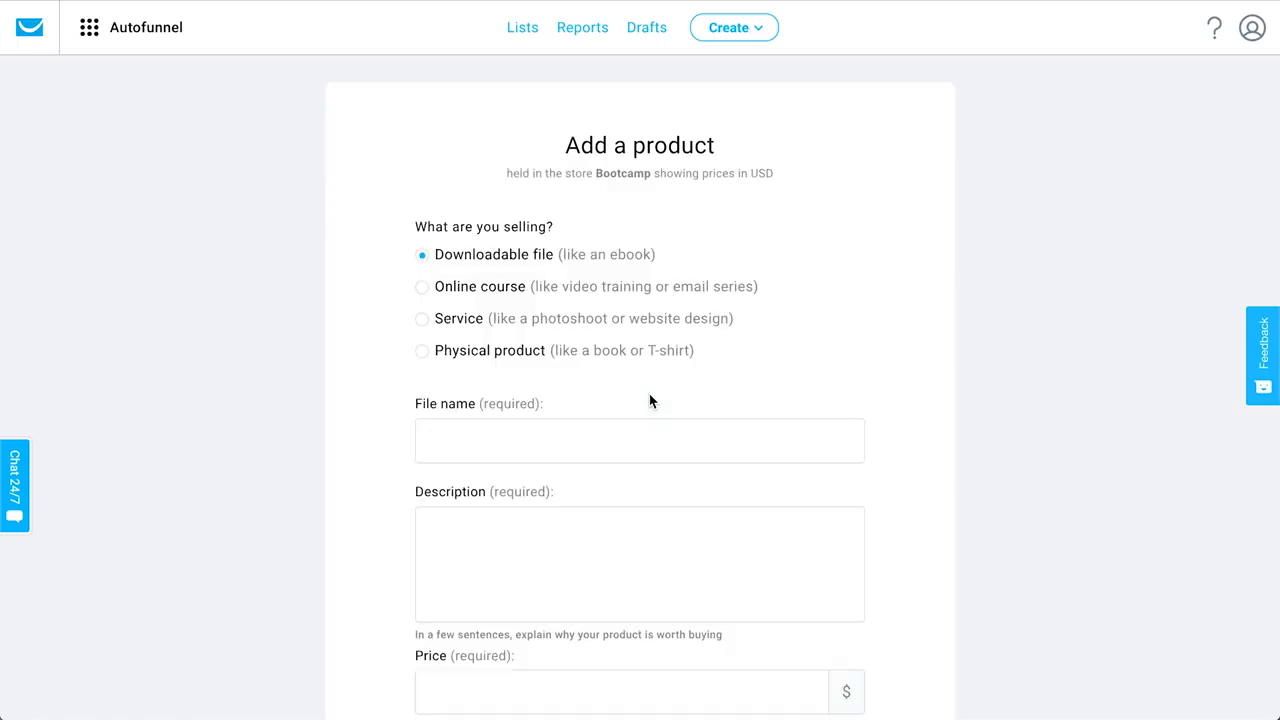
pyautogui.scroll(-1, 649, 401)
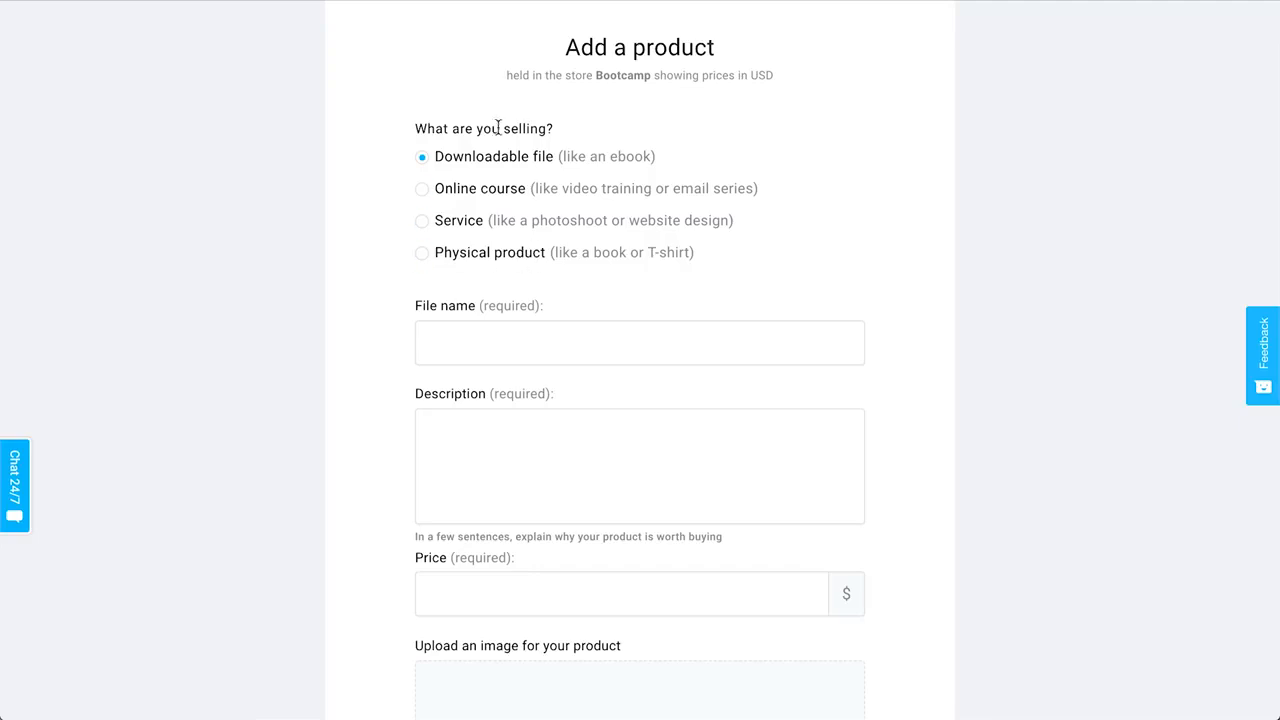
pyautogui.click(466, 192)
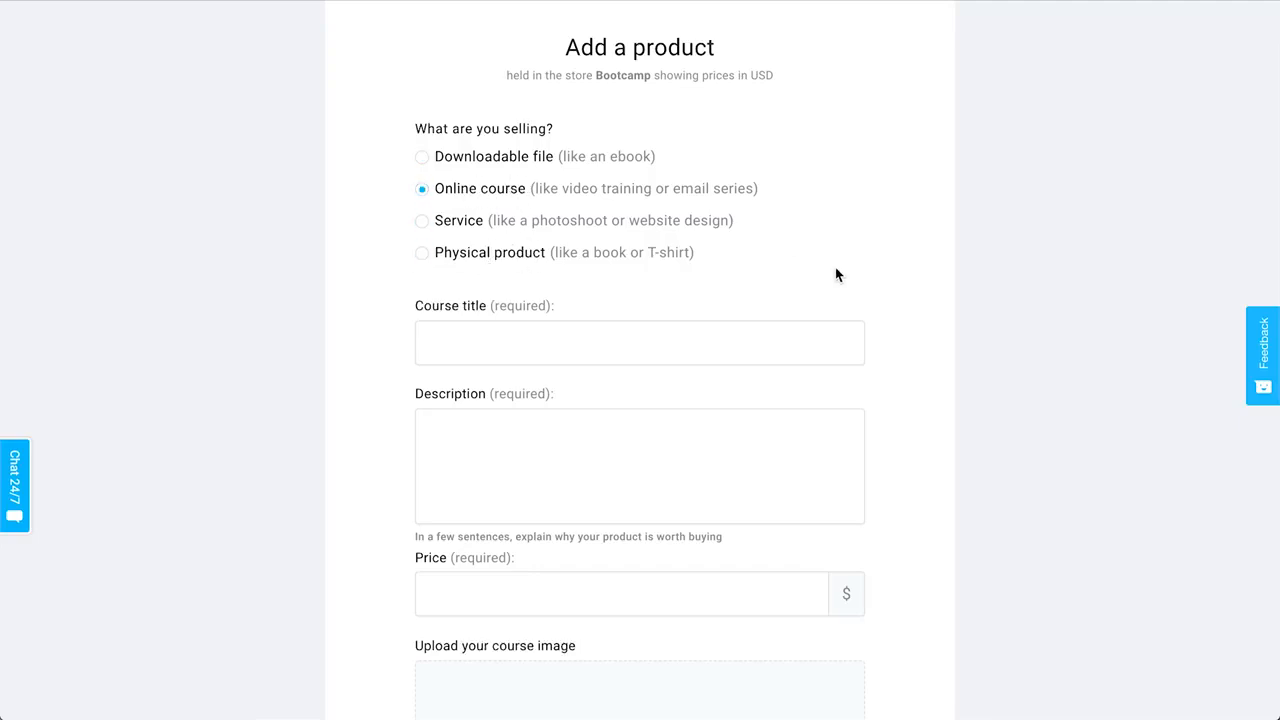
# - Set the course title to "30 Day Bootcamp"
pyautogui.scroll(-1, 978, 236)
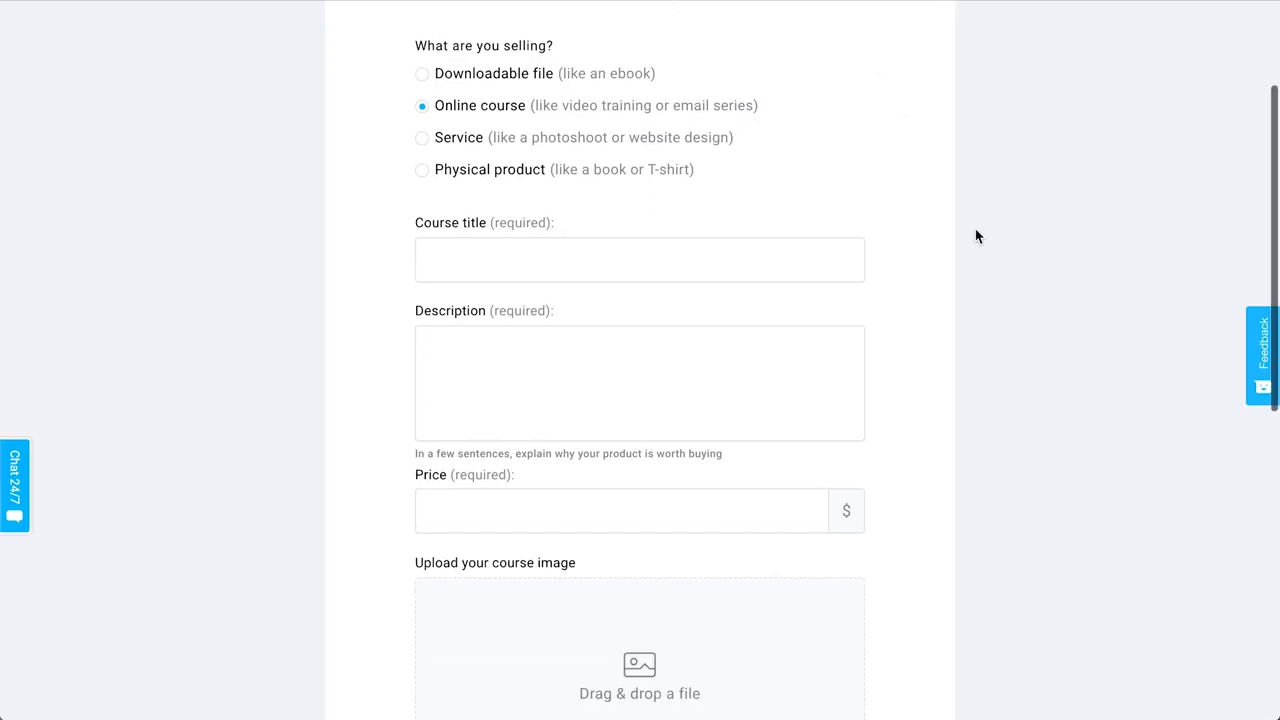
pyautogui.scroll(2, 978, 236)
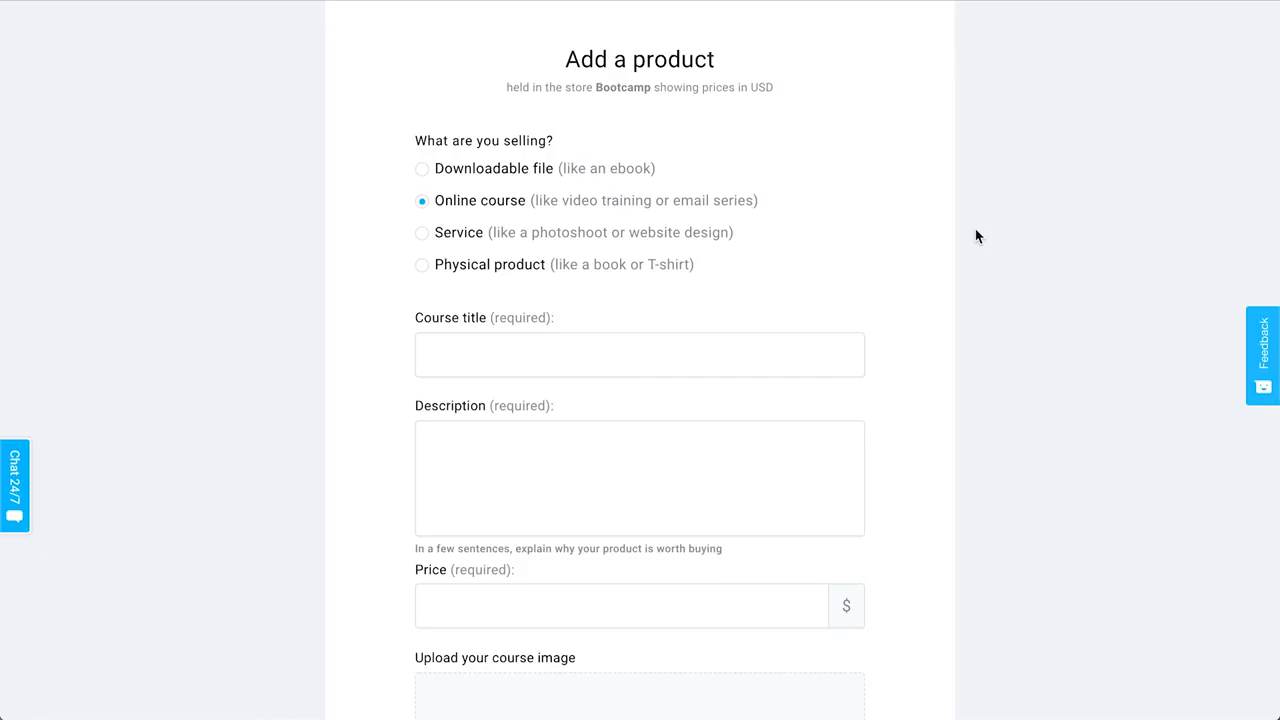
pyautogui.click(677, 354)
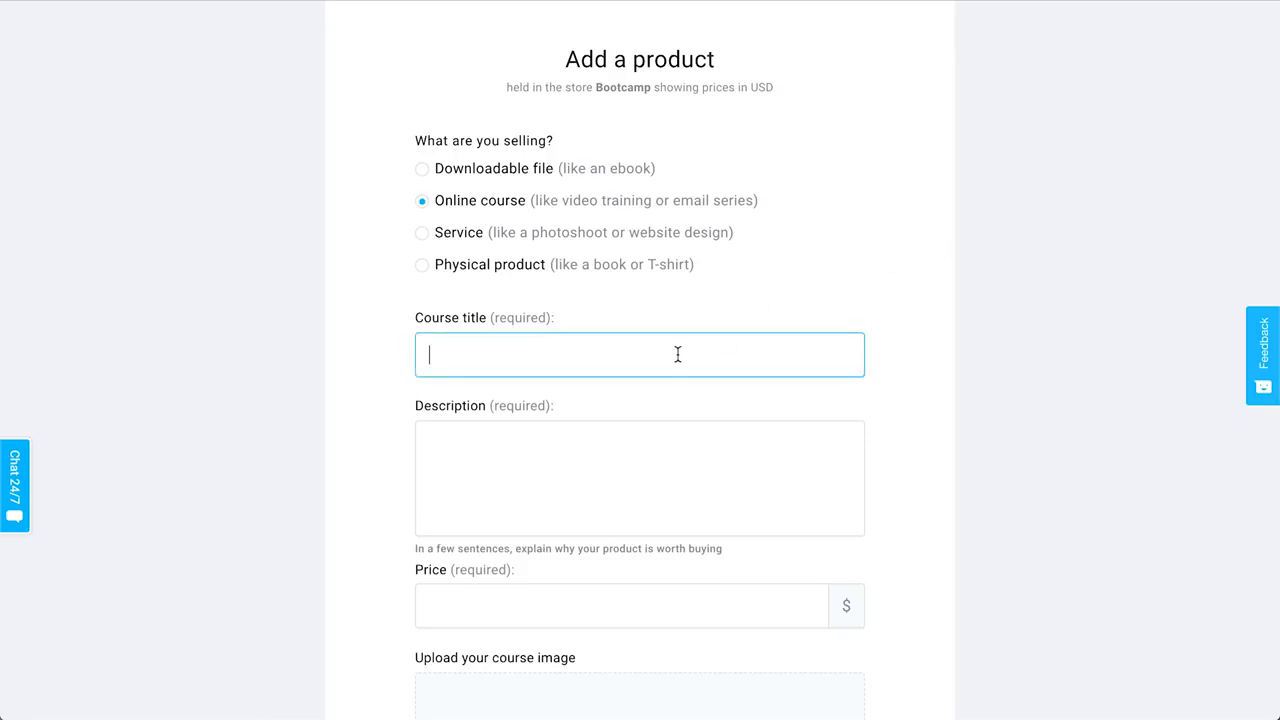
pyautogui.scroll(-3, 677, 354)
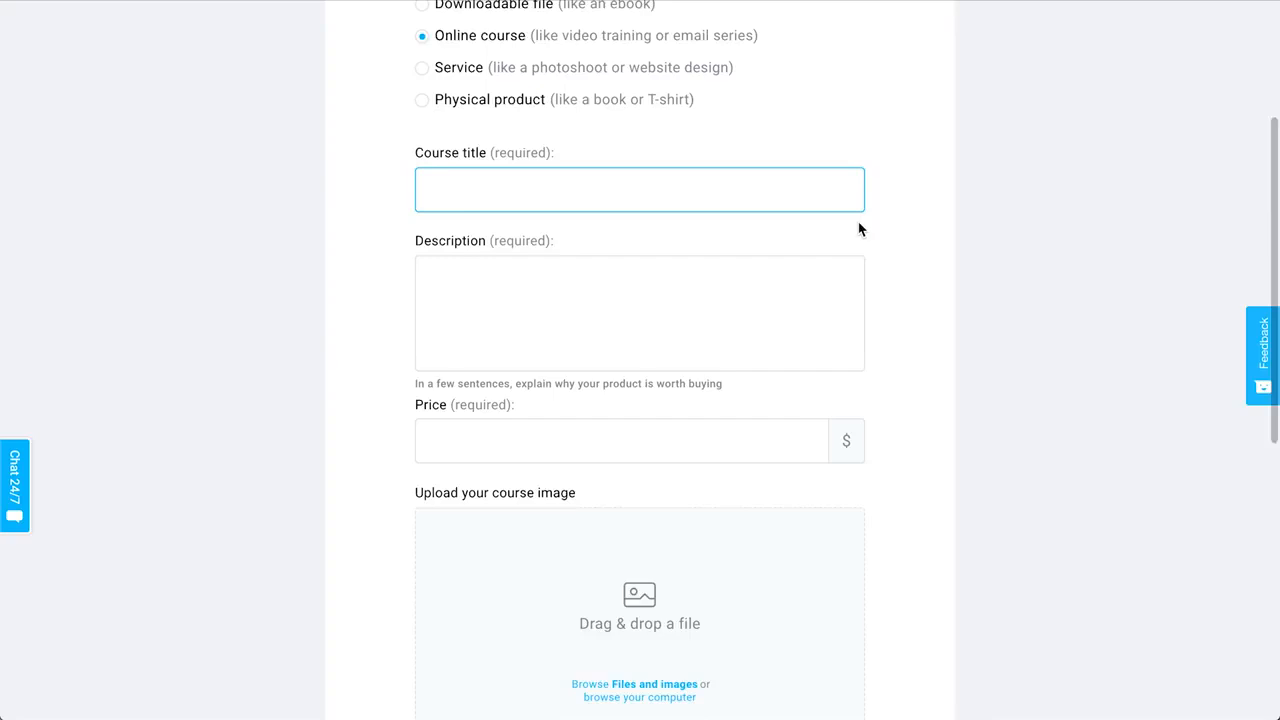
pyautogui.scroll(-1, 858, 229)
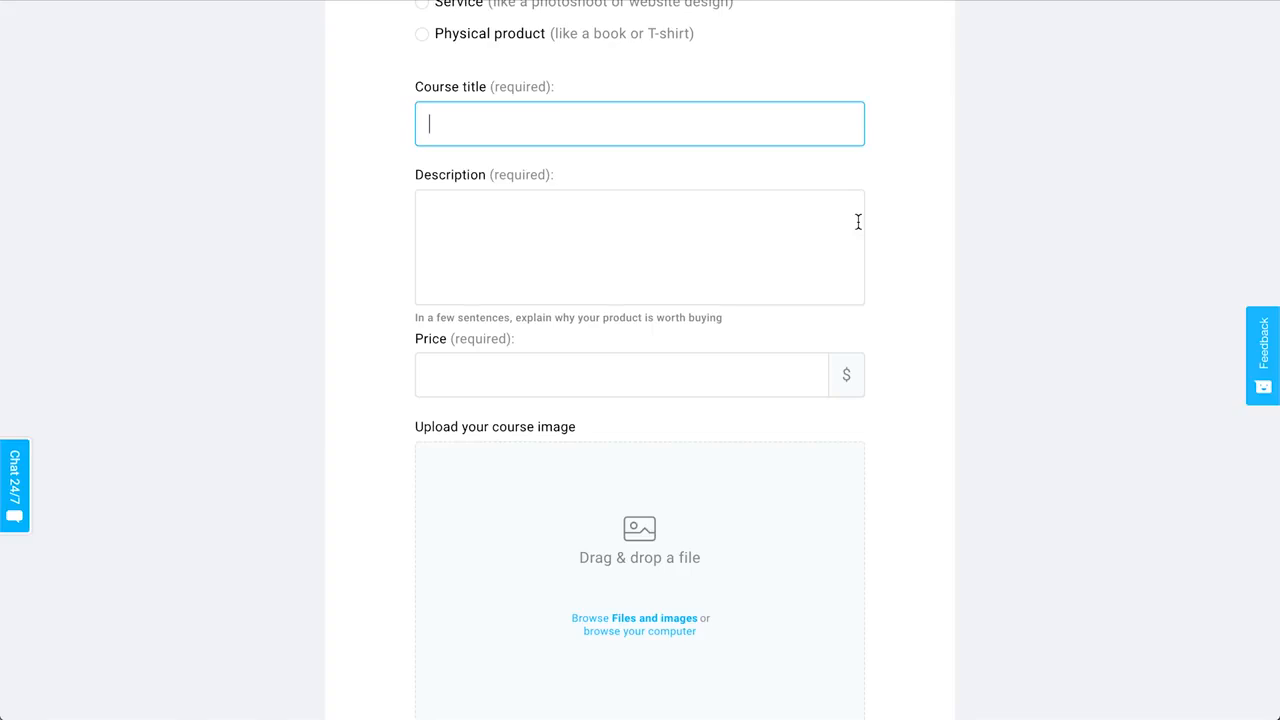
pyautogui.write('30 Day Bootcamp')
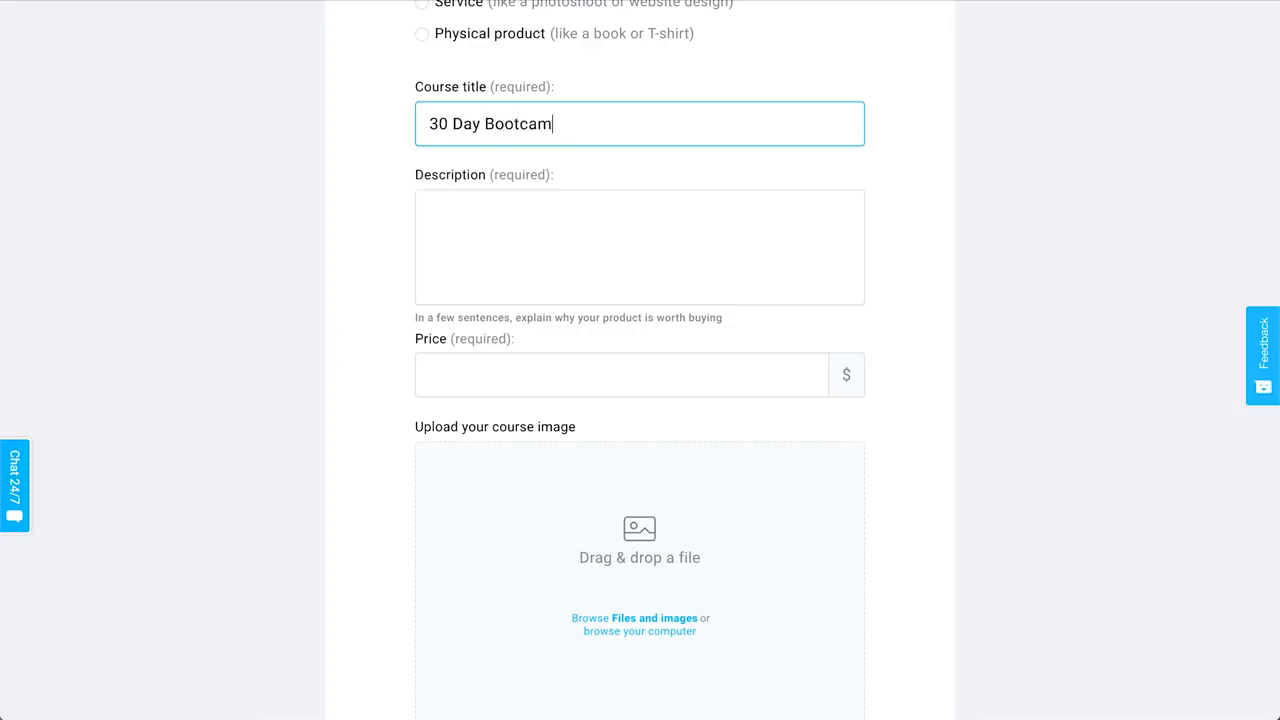
# - Copy "Personalized, one-on-one online training sessions." from the 30 Day Bootcamp note into the course description, without trailing blank lines
pyautogui.click(695, 260)
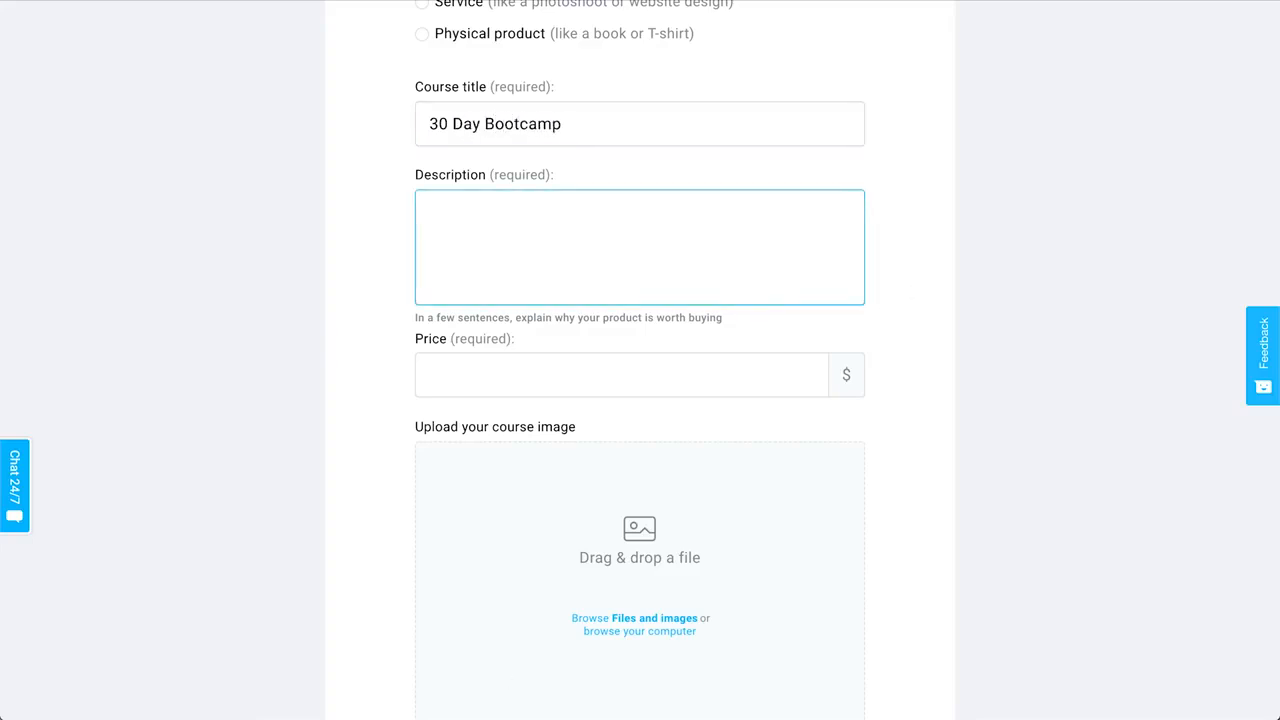
pyautogui.press('super+Tab')
pyautogui.press('super+c')
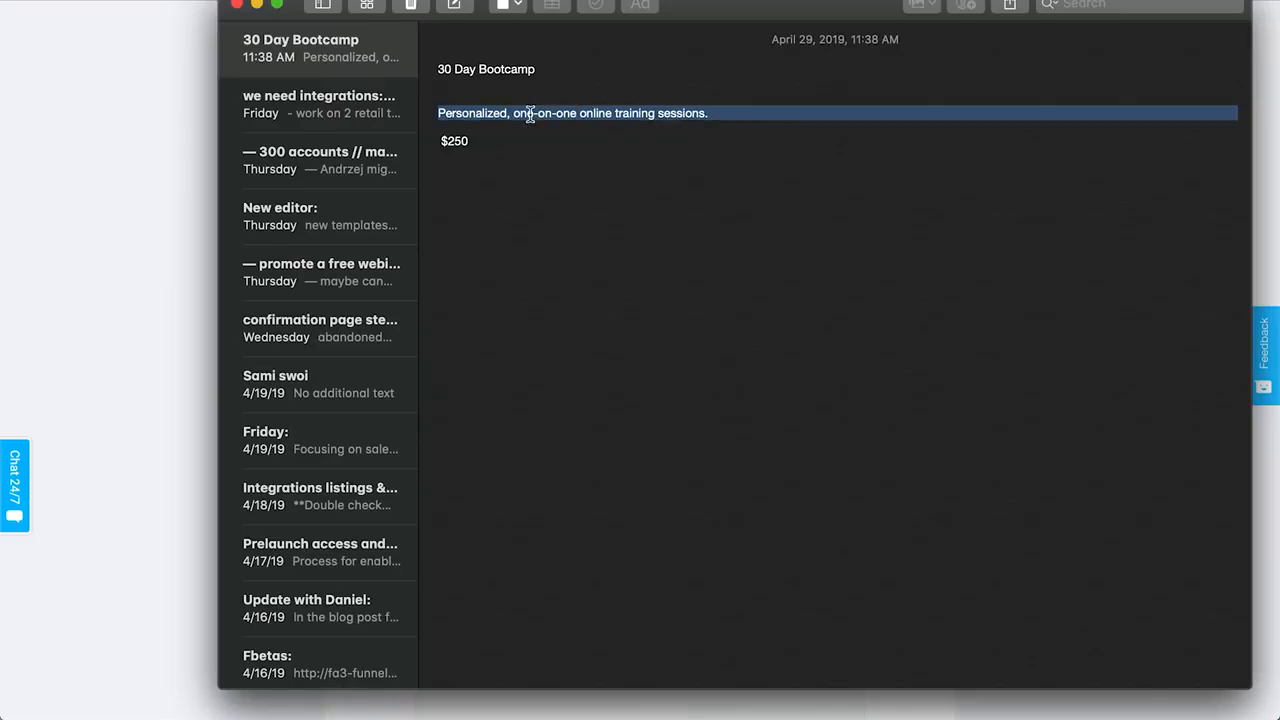
pyautogui.click(100, 166)
pyautogui.press('super+v')
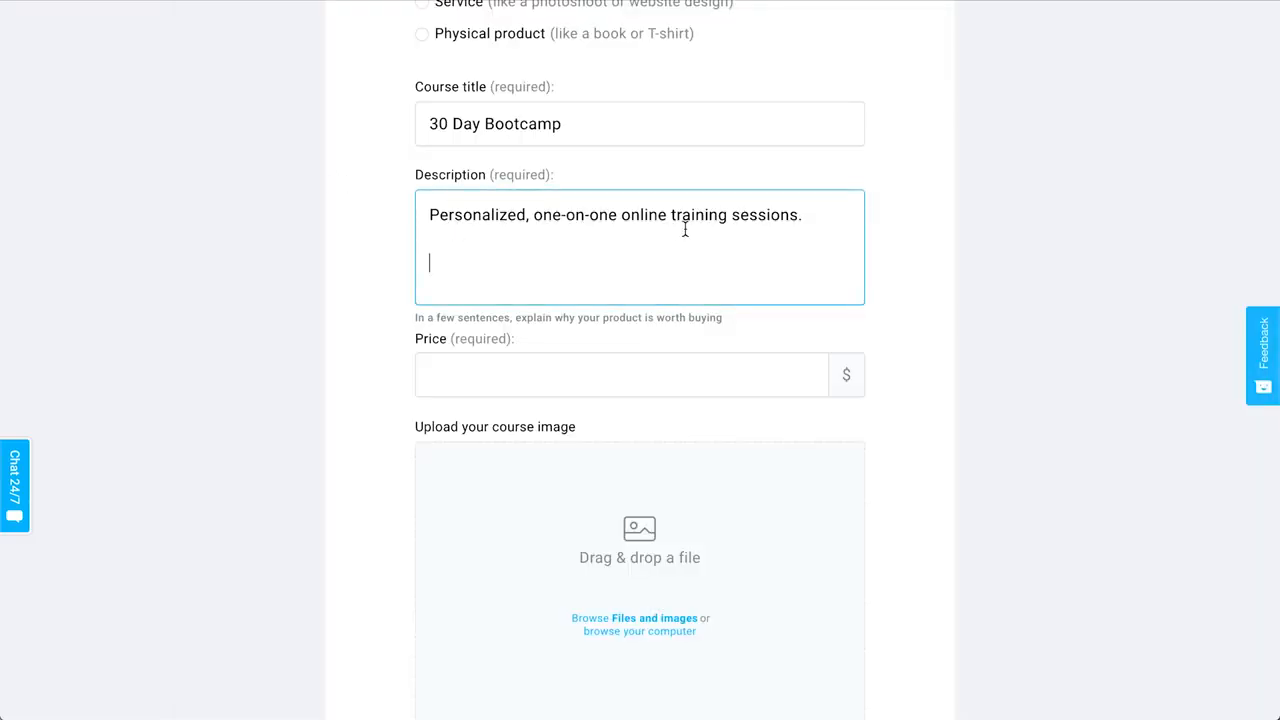
pyautogui.press('BackSpace')
pyautogui.press('BackSpace')
# - Set the course price to 250.00 dollars
pyautogui.scroll(-1, 740, 163)
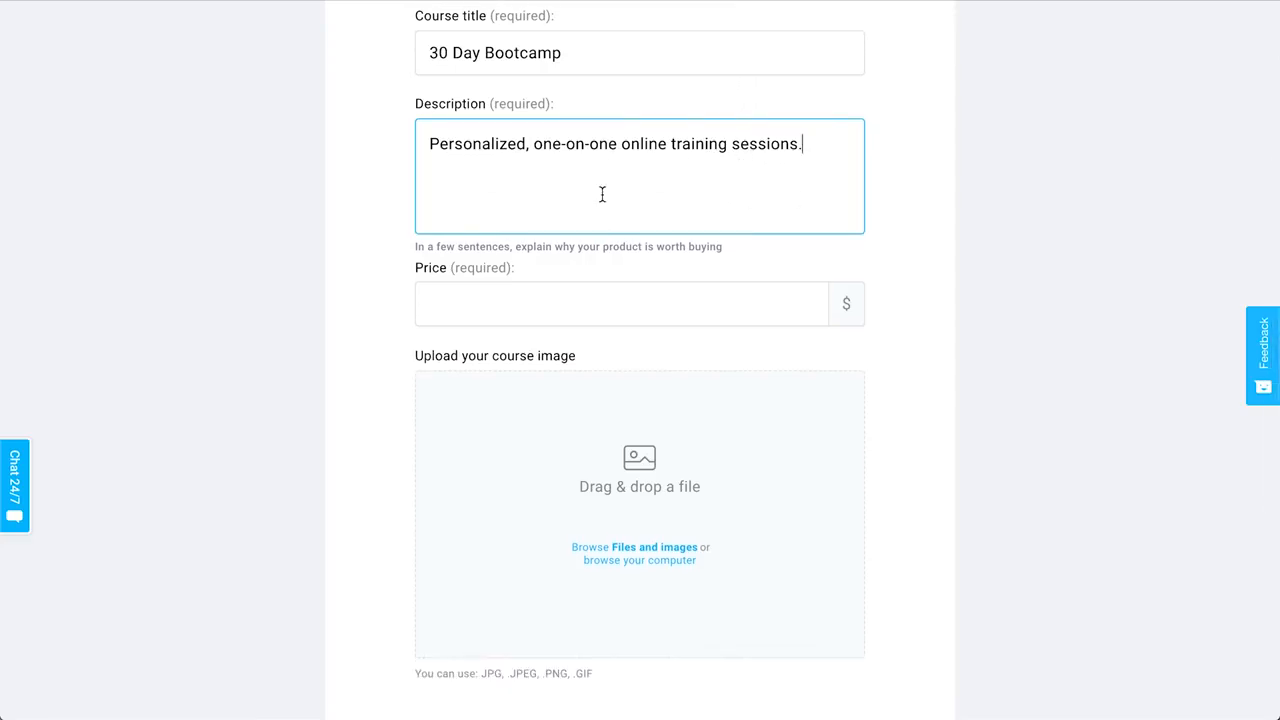
pyautogui.scroll(-1, 620, 474)
pyautogui.scroll(-1, 619, 467)
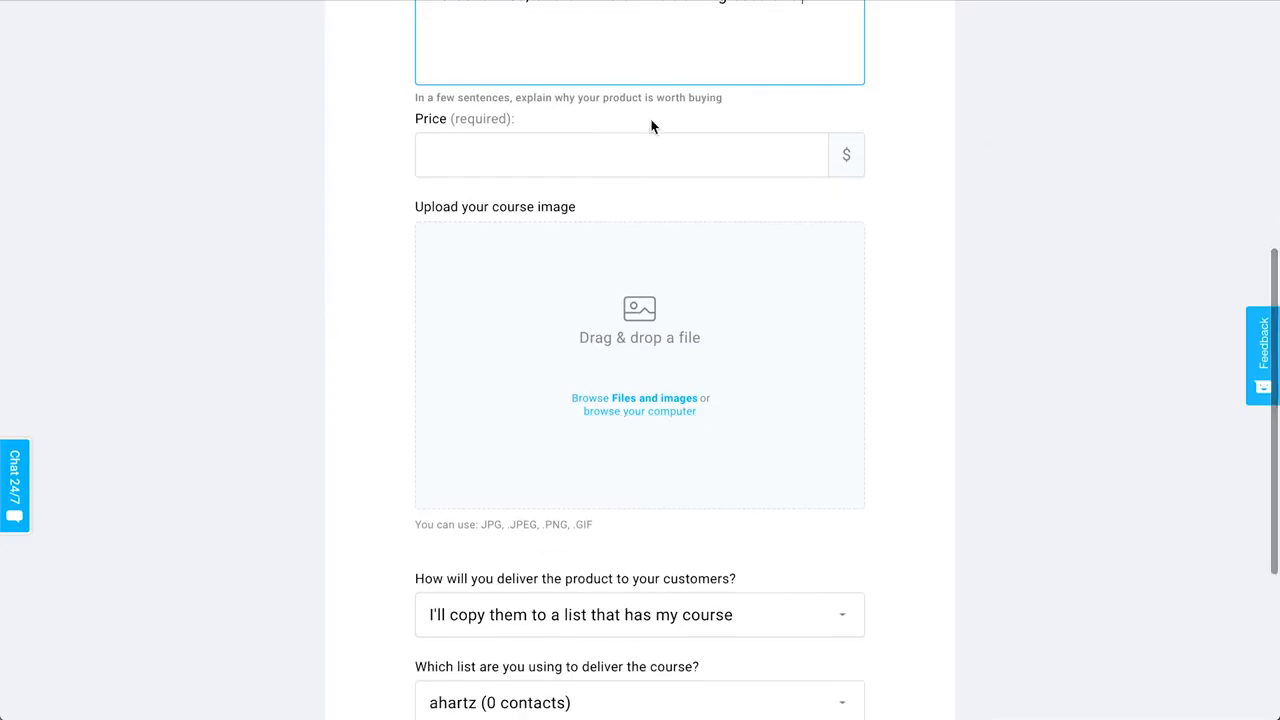
pyautogui.click(641, 149)
pyautogui.write('250.00')
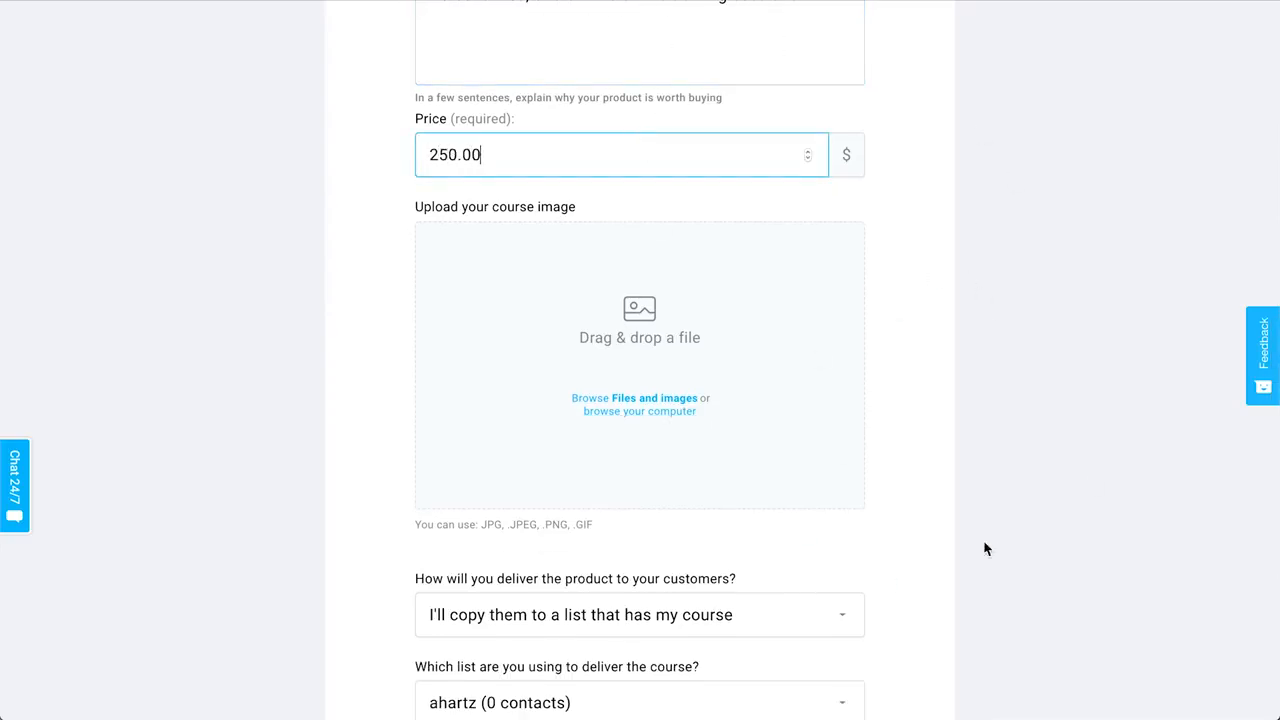
pyautogui.click(920, 454)
# - Upload Bootcamp.jpg from the computer's Desktop as the course image and confirm its crop
pyautogui.scroll(-2, 920, 454)
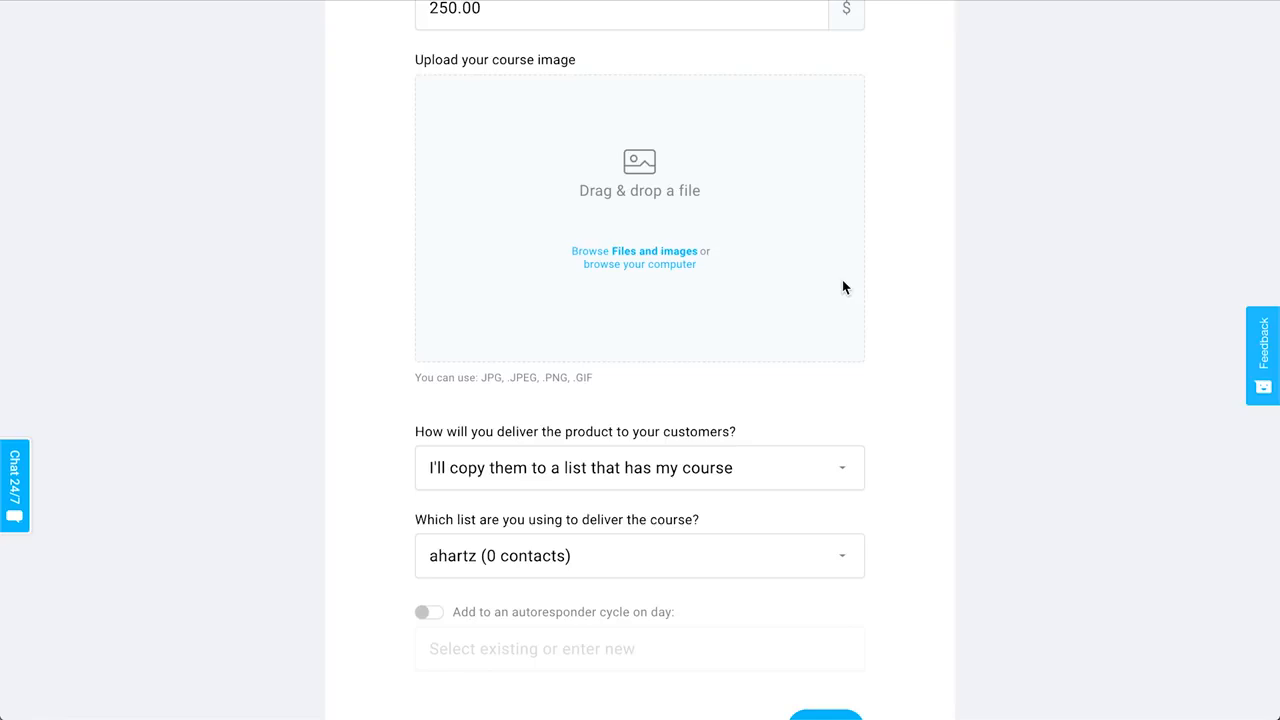
pyautogui.click(659, 267)
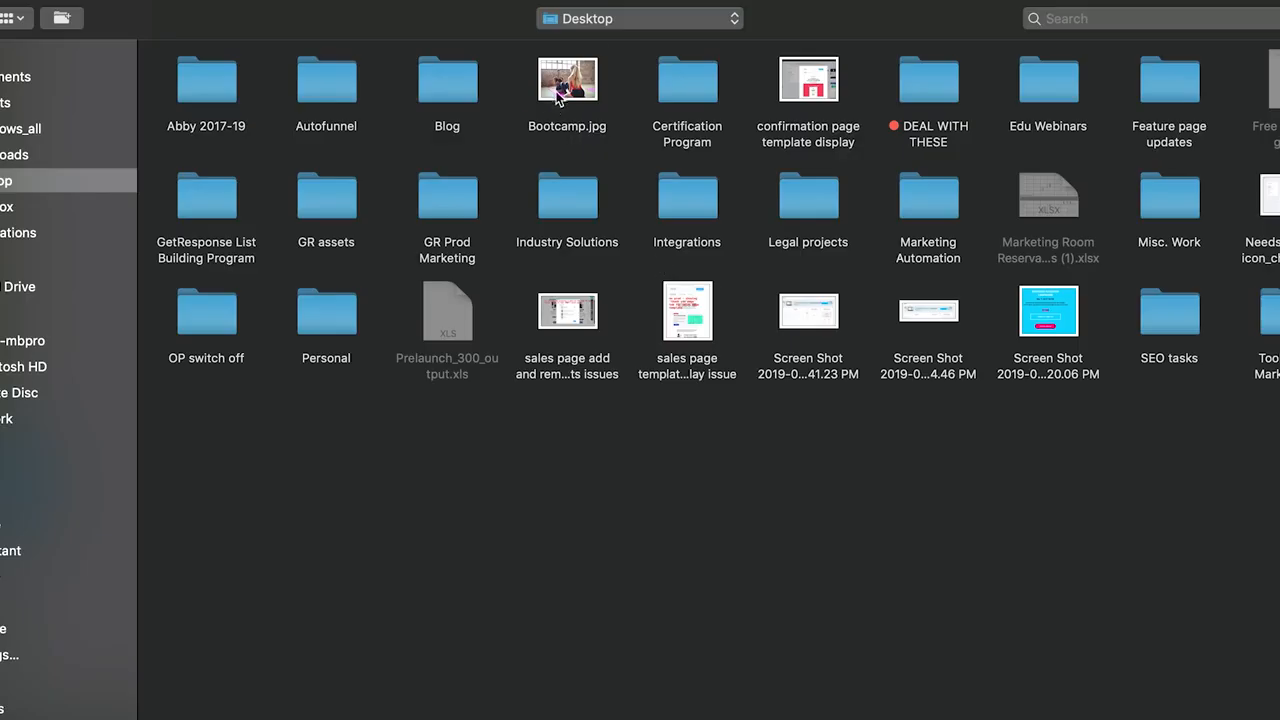
pyautogui.click(558, 96)
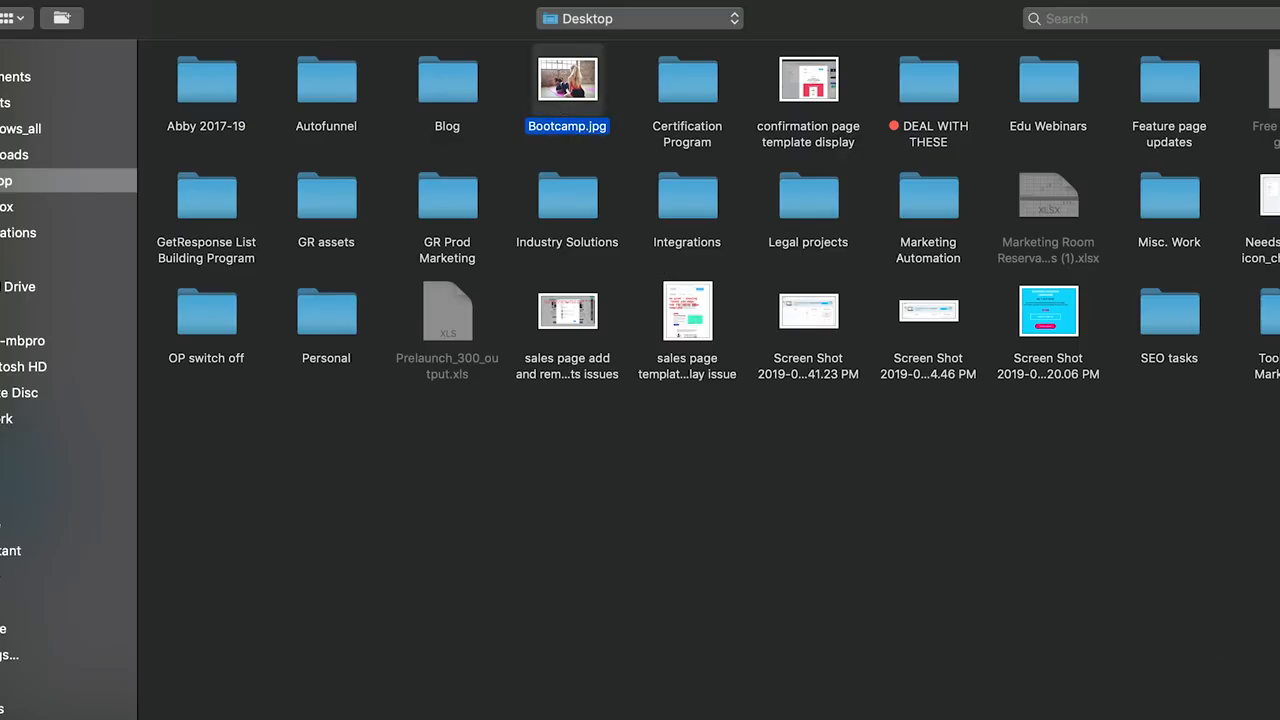
pyautogui.press('Return')
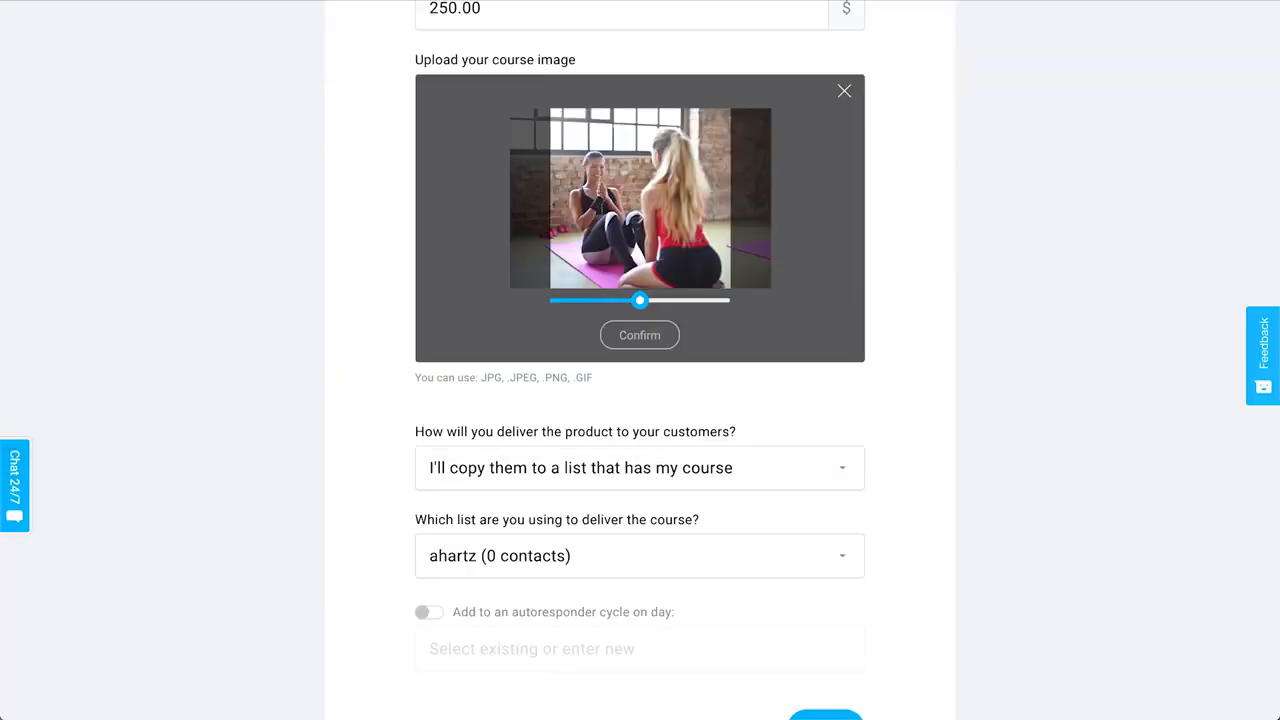
pyautogui.moveTo(643, 306); pyautogui.dragTo(645, 307)
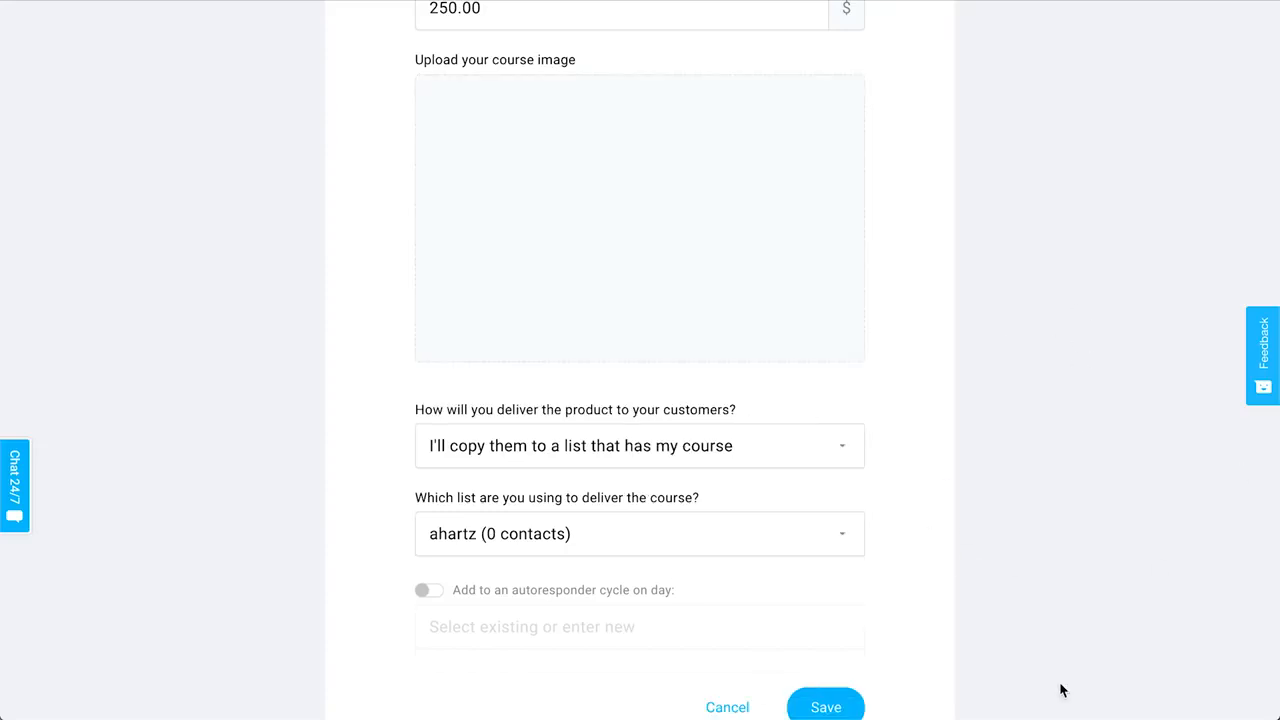
# - Set the product delivery to "I'll redirect them to a site that hosts my course"
pyautogui.scroll(-2, 1081, 139)
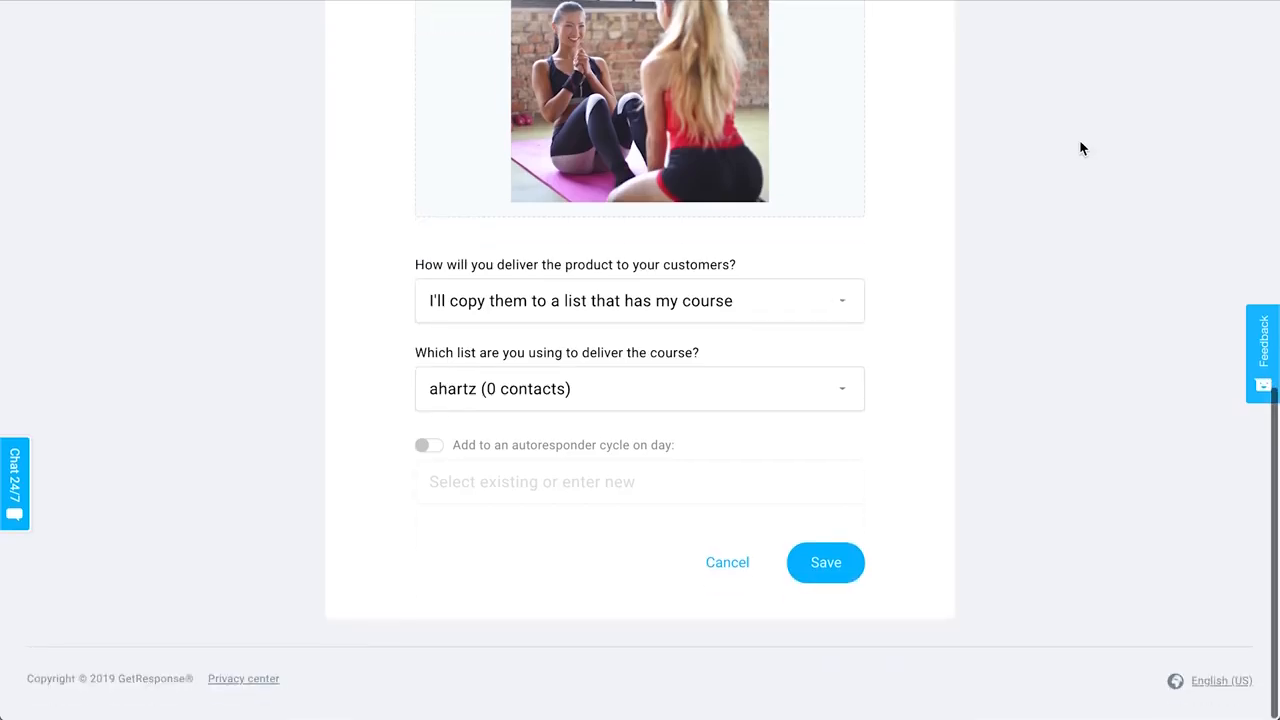
pyautogui.click(706, 324)
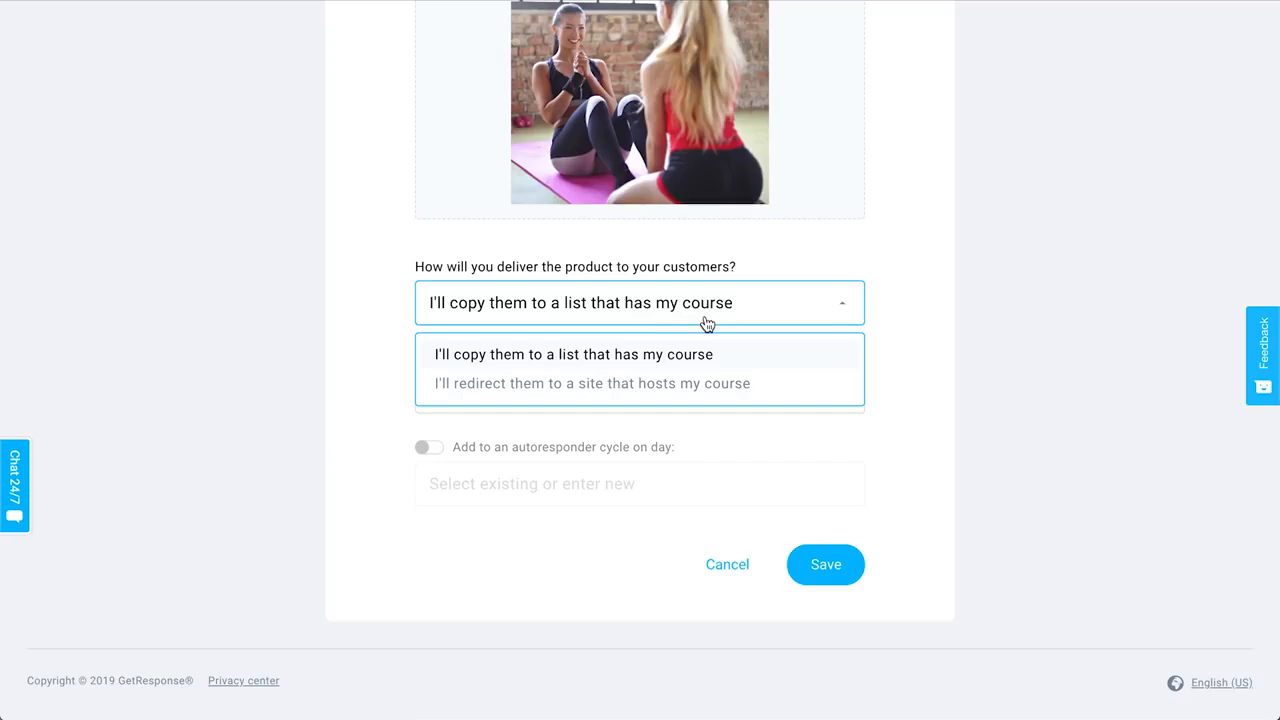
pyautogui.click(549, 388)
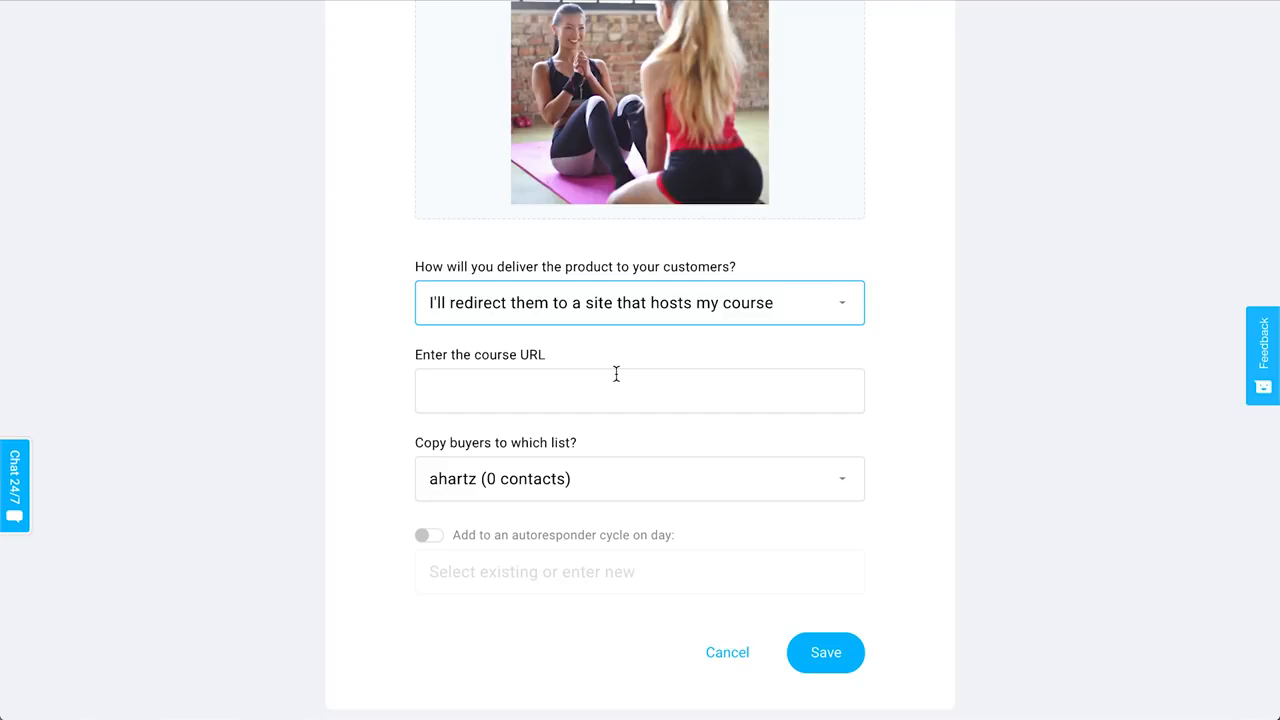
# - Set the product delivery to "I'll copy them to a list that has my course"
pyautogui.click(444, 387)
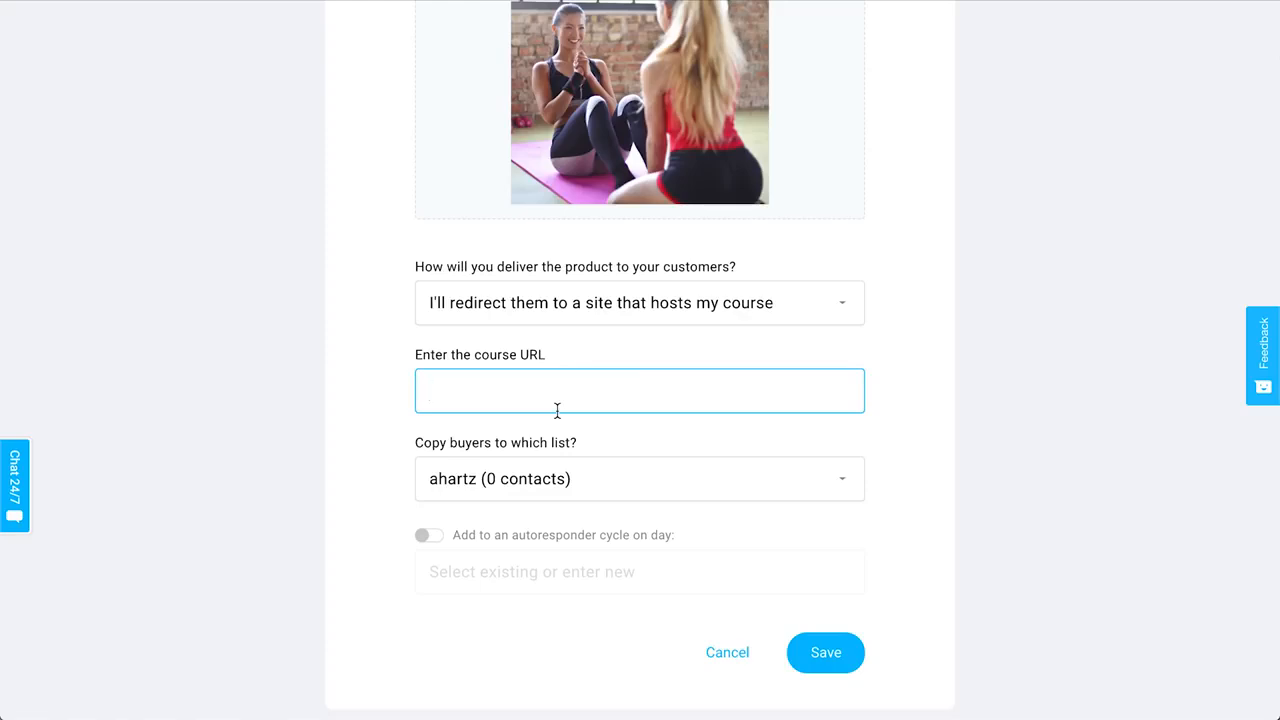
pyautogui.click(597, 306)
pyautogui.click(600, 354)
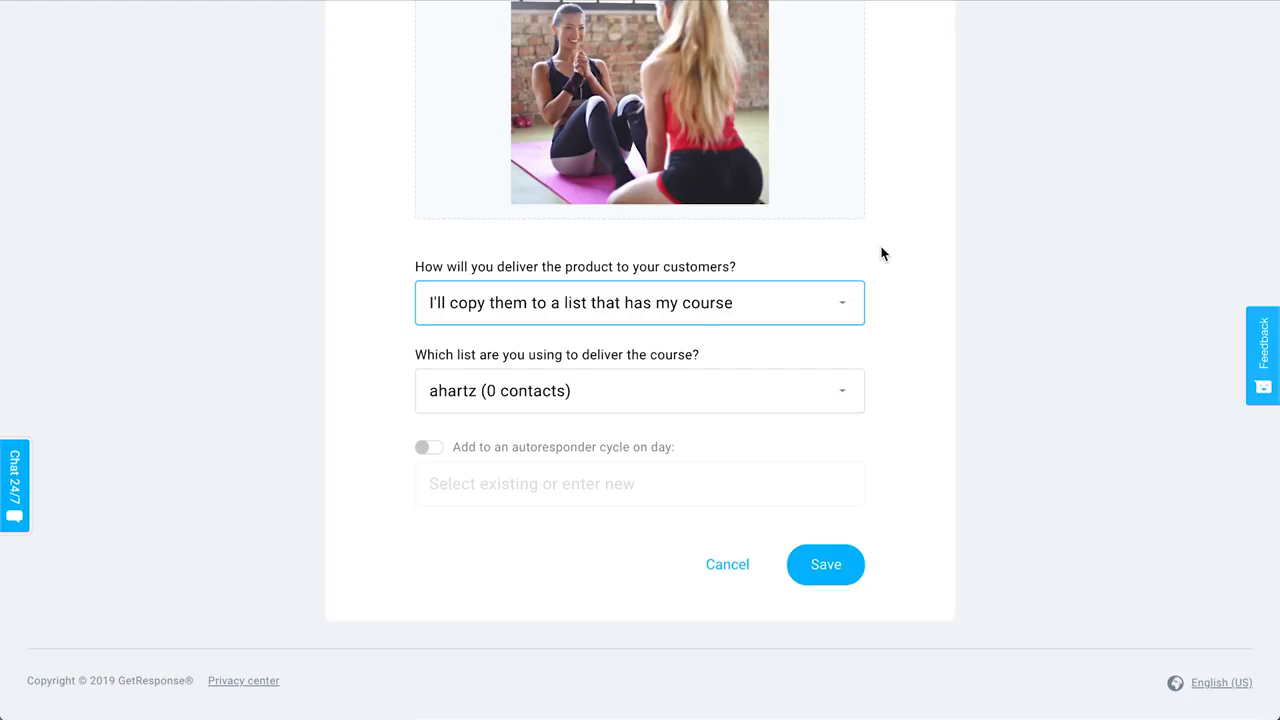
# - Search the lists for "boot", choose bootcamp_customers for delivering the course, and save the product
pyautogui.click(700, 400)
pyautogui.write('boot')
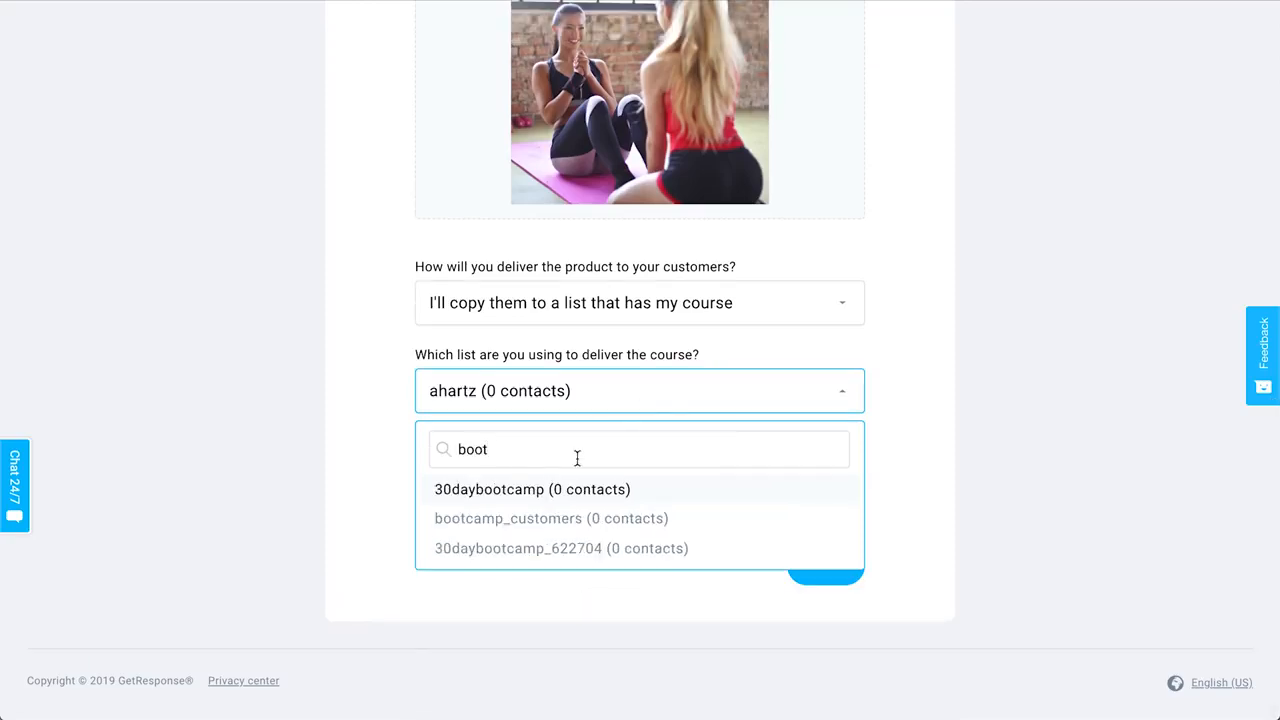
pyautogui.click(590, 518)
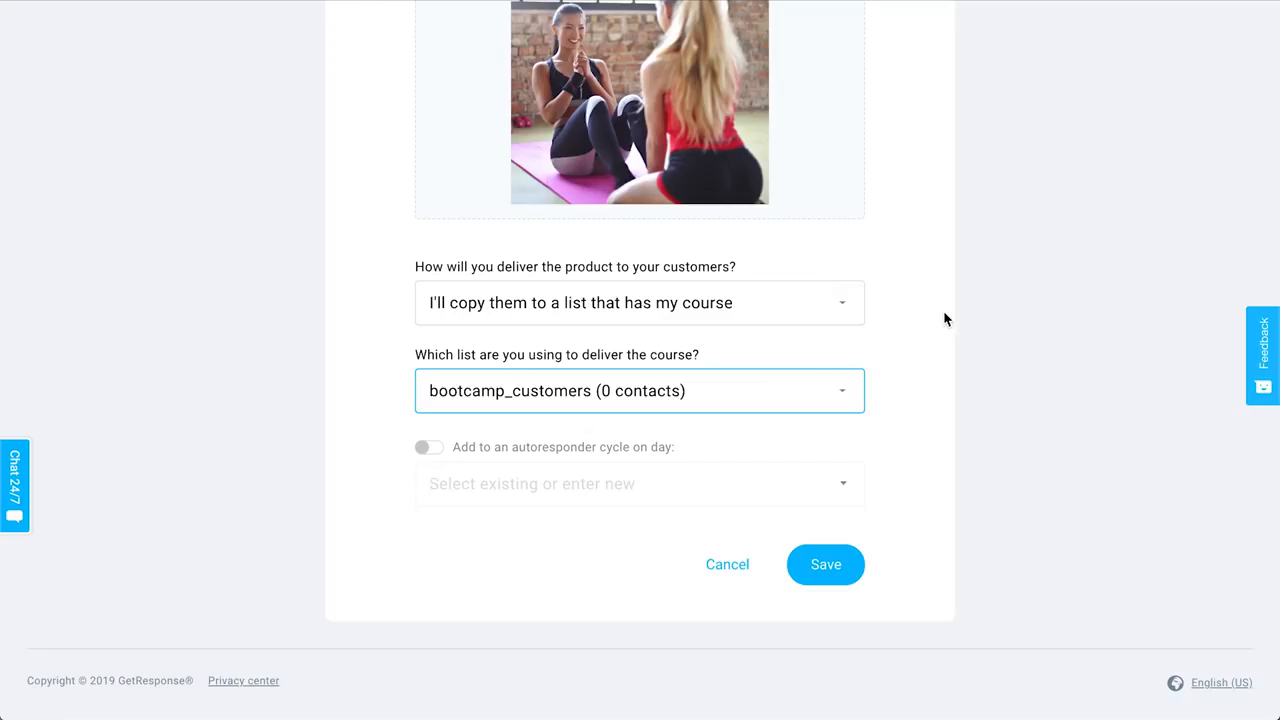
pyautogui.click(833, 568)
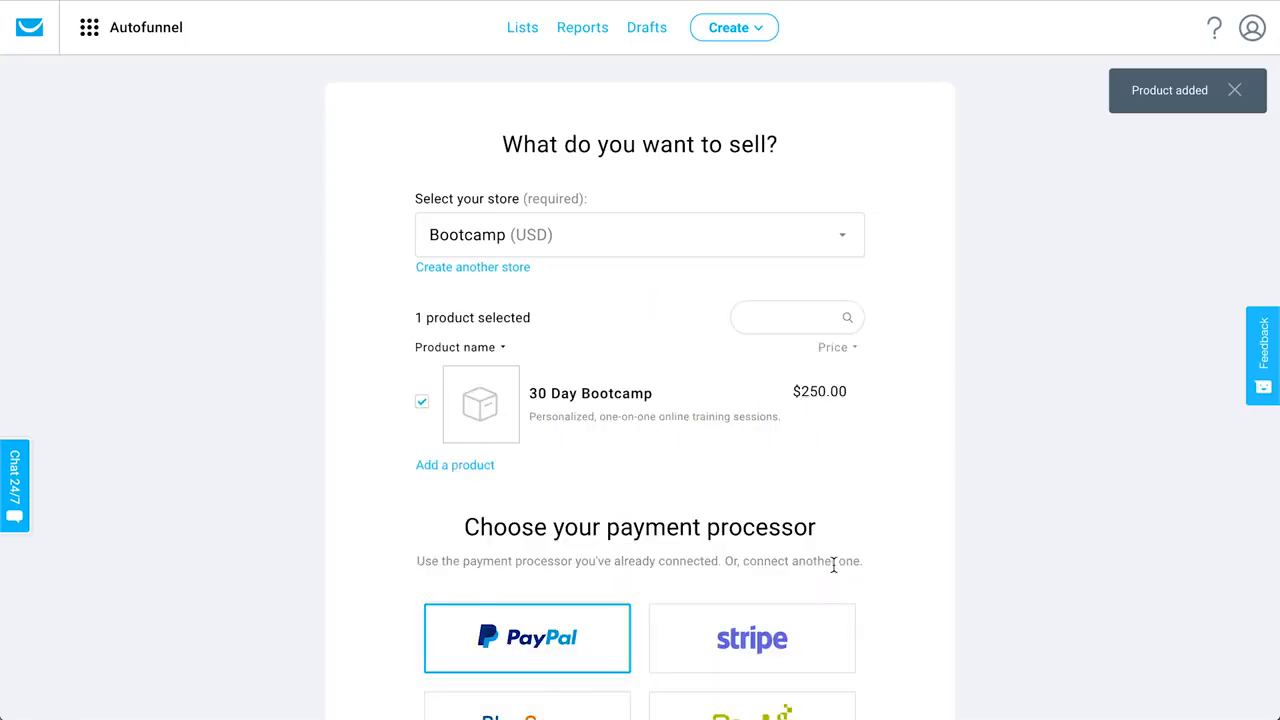
# - Save the funnel's store and product selection with PayPal as the payment processor
pyautogui.scroll(-4, 833, 565)
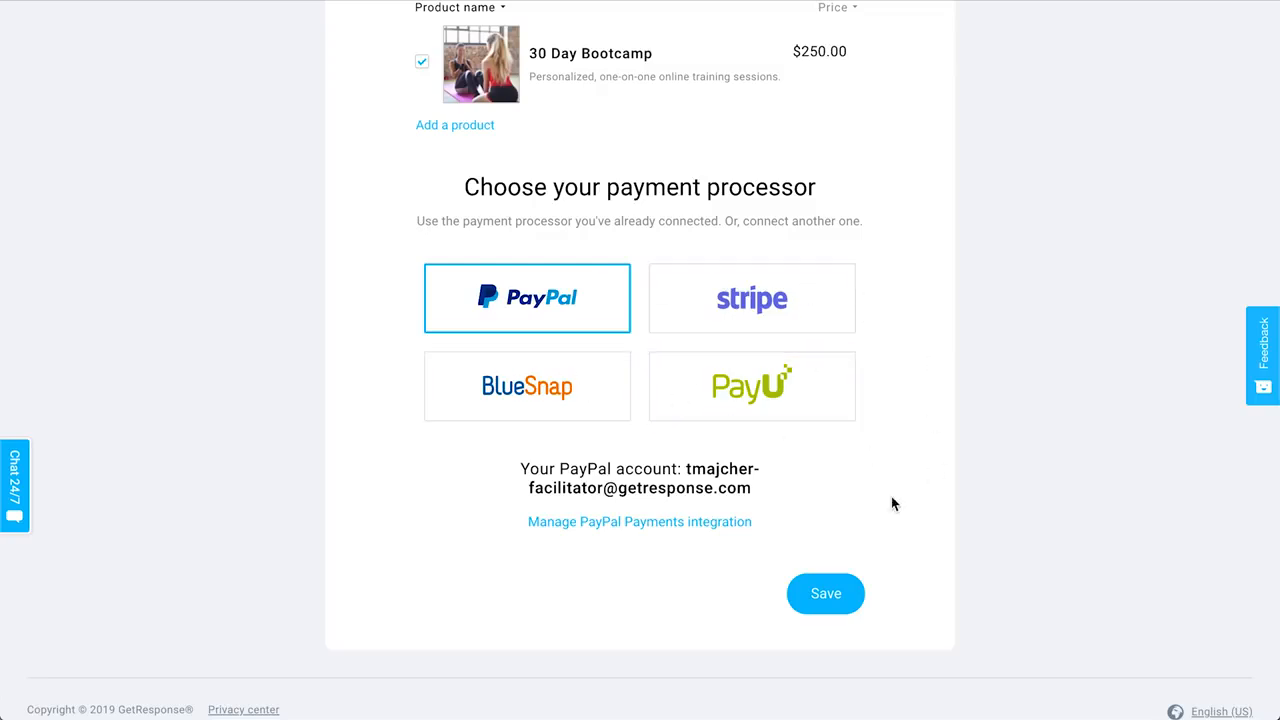
pyautogui.click(826, 594)
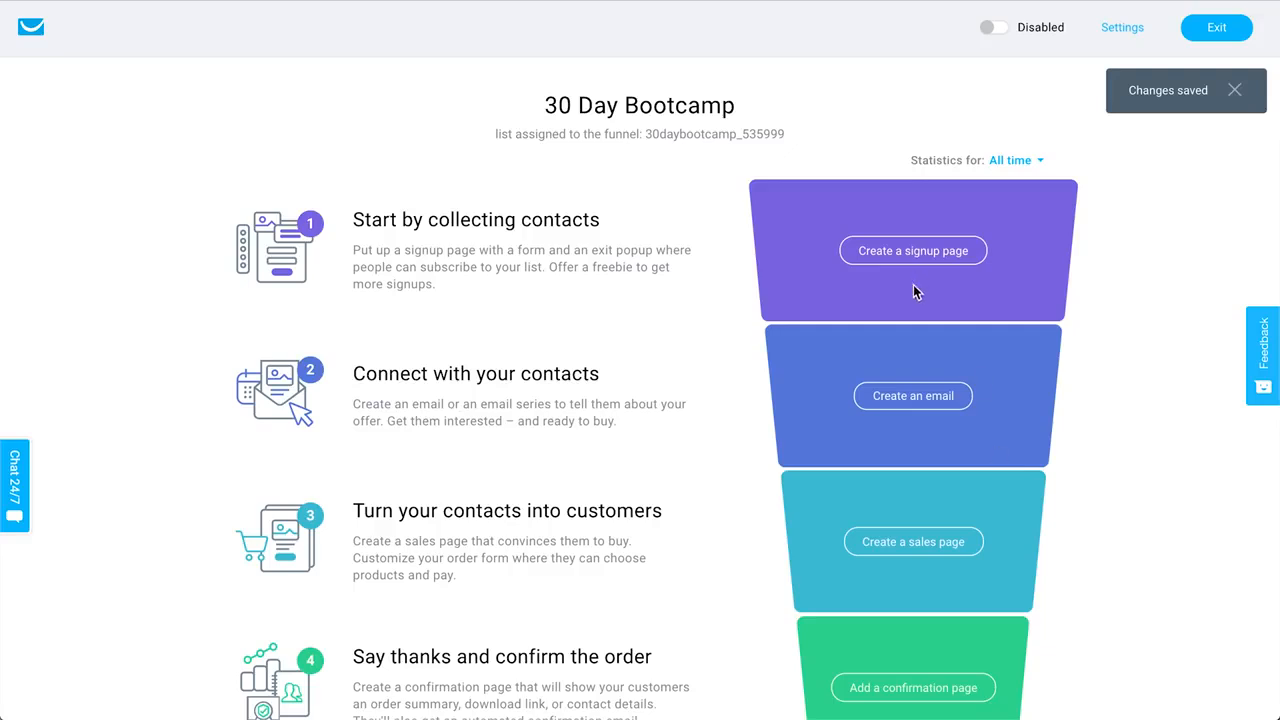
# - Review the funnel's stages and start creating a signup page for collecting contacts
pyautogui.scroll(-3, 1051, 637)
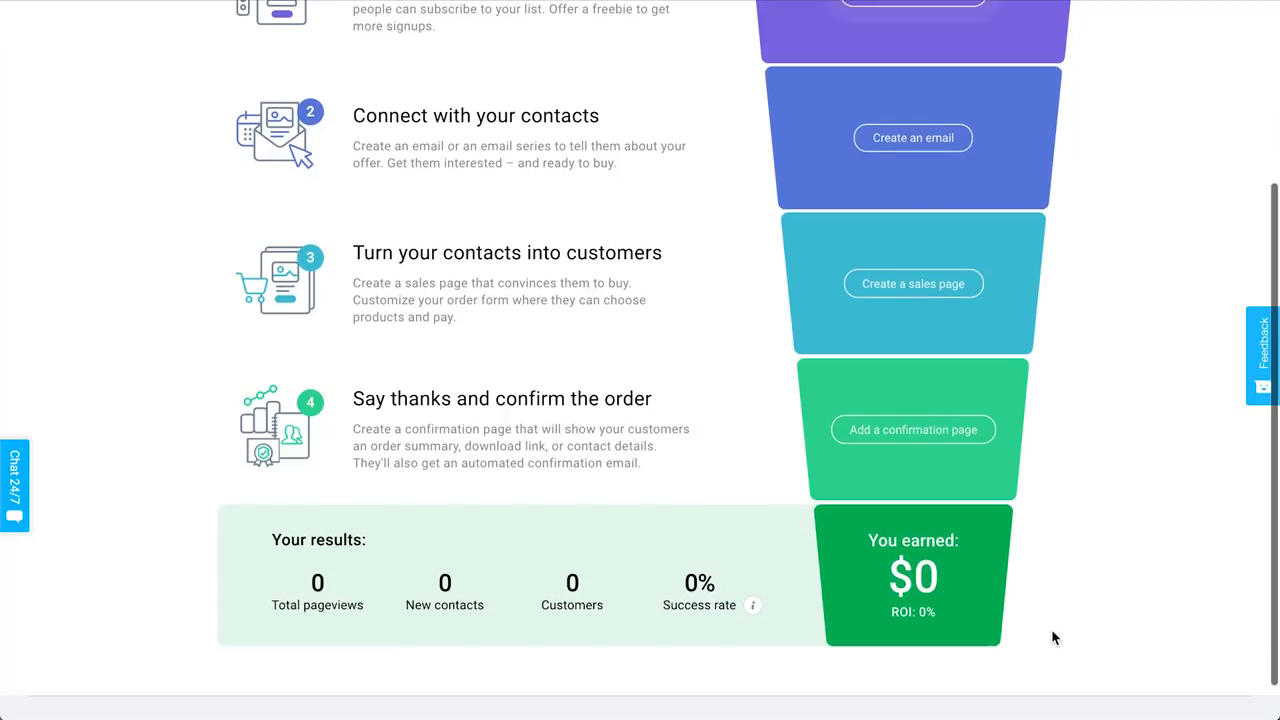
pyautogui.scroll(1, 1051, 637)
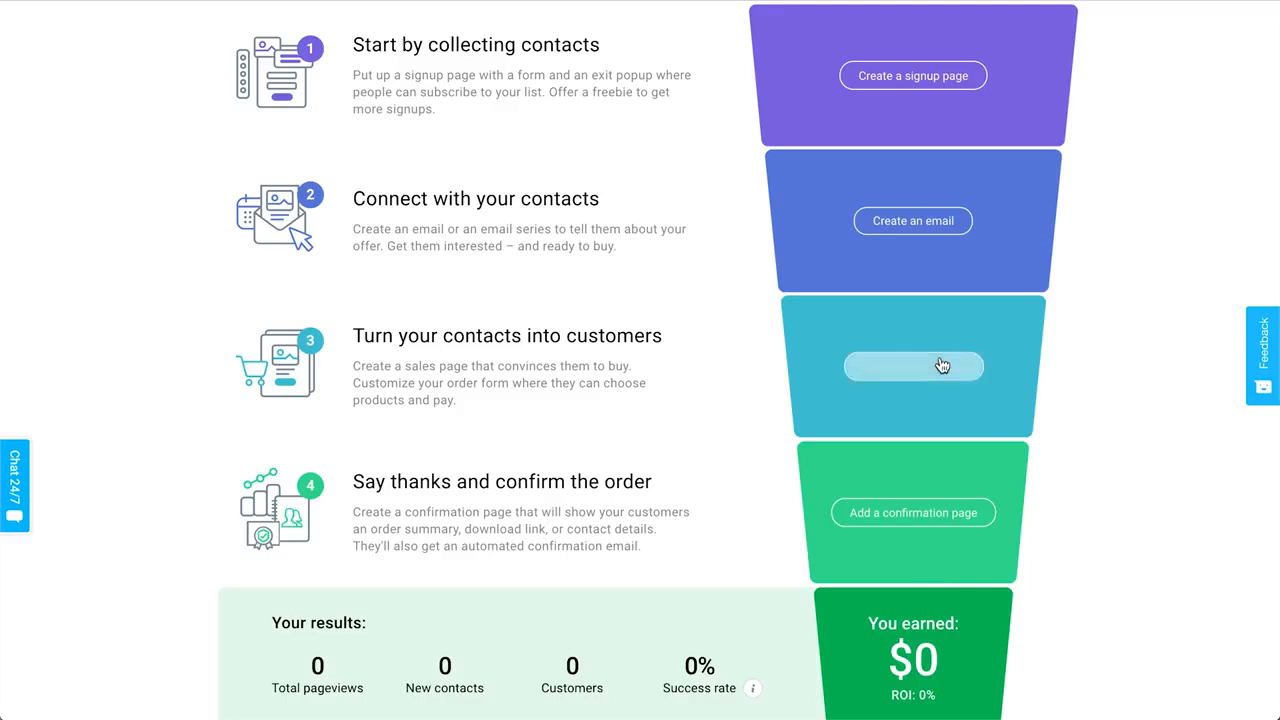
pyautogui.scroll(2, 1053, 320)
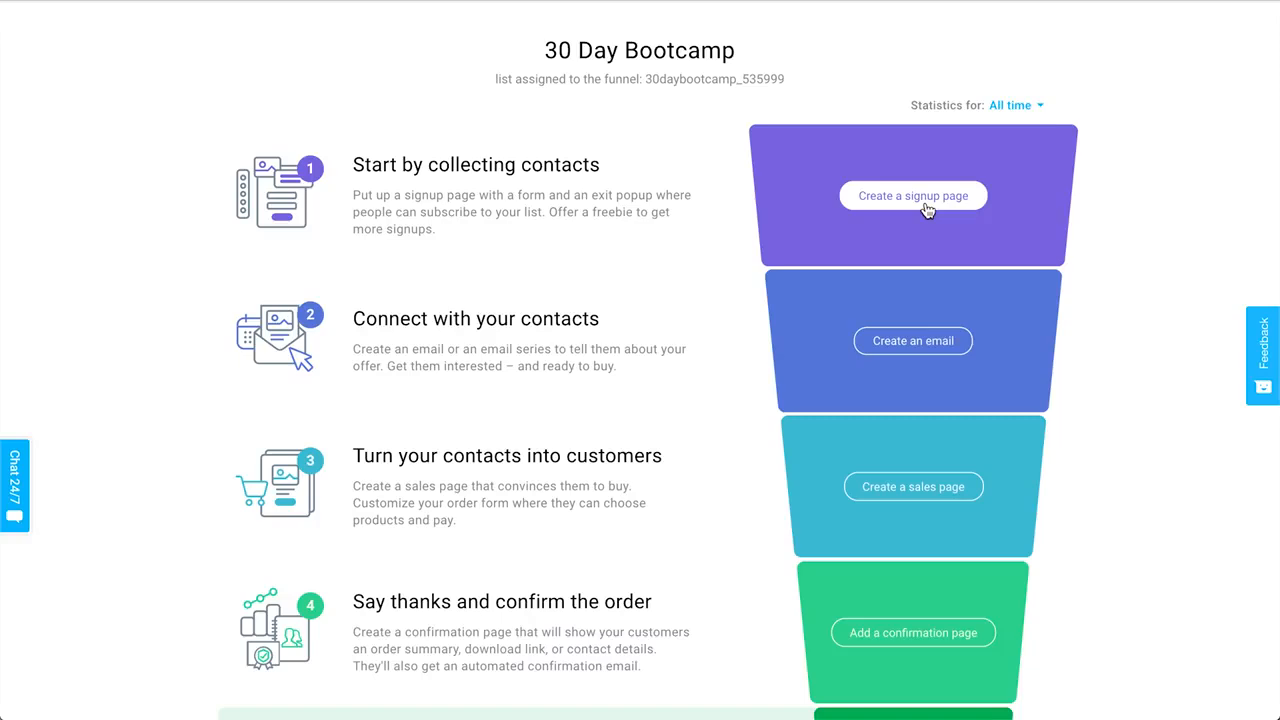
pyautogui.click(927, 209)
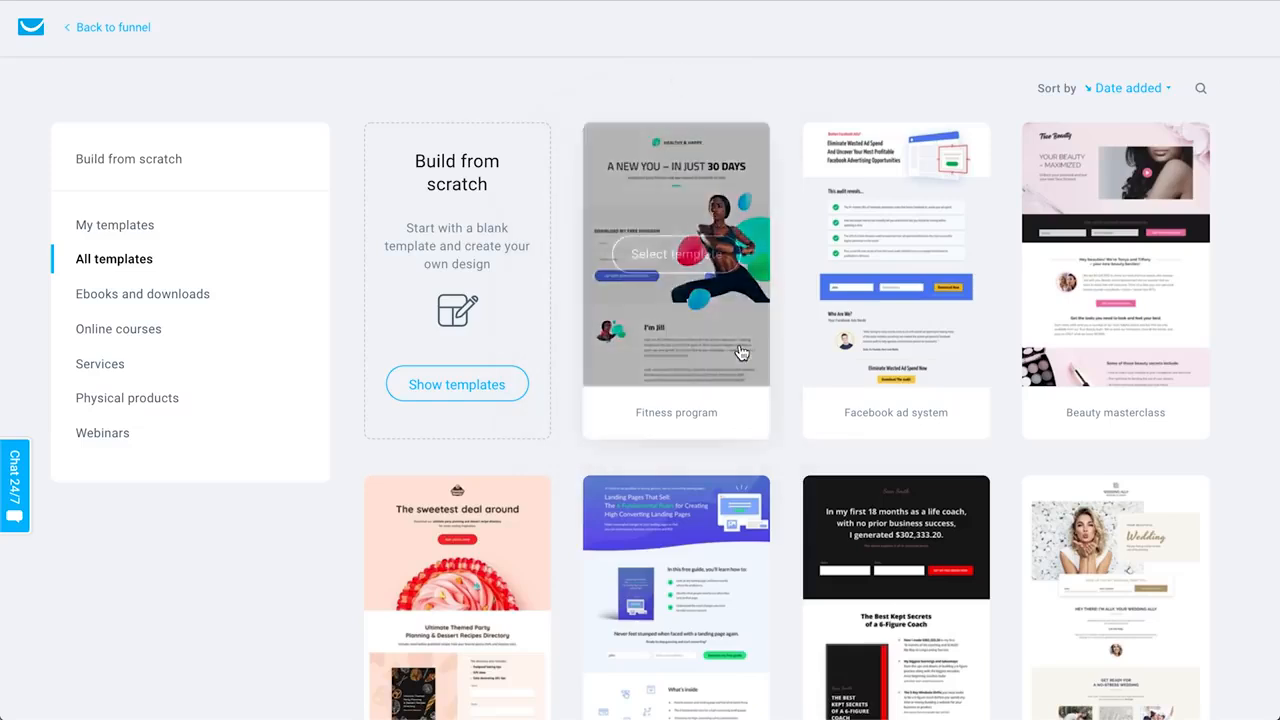
# - Choose the Fitness program template, name the signup page "Free workout download", and continue to the editor
pyautogui.scroll(-5, 741, 352)
pyautogui.scroll(-3, 741, 352)
pyautogui.scroll(6, 741, 352)
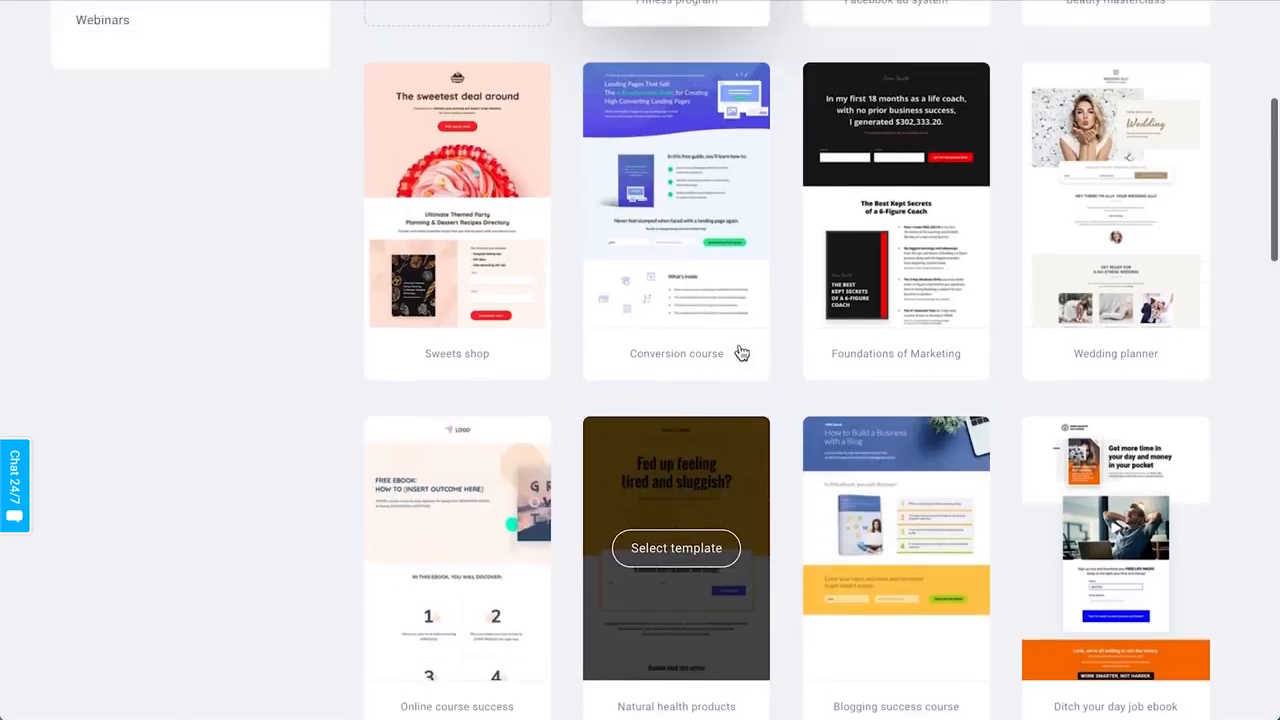
pyautogui.scroll(1, 741, 352)
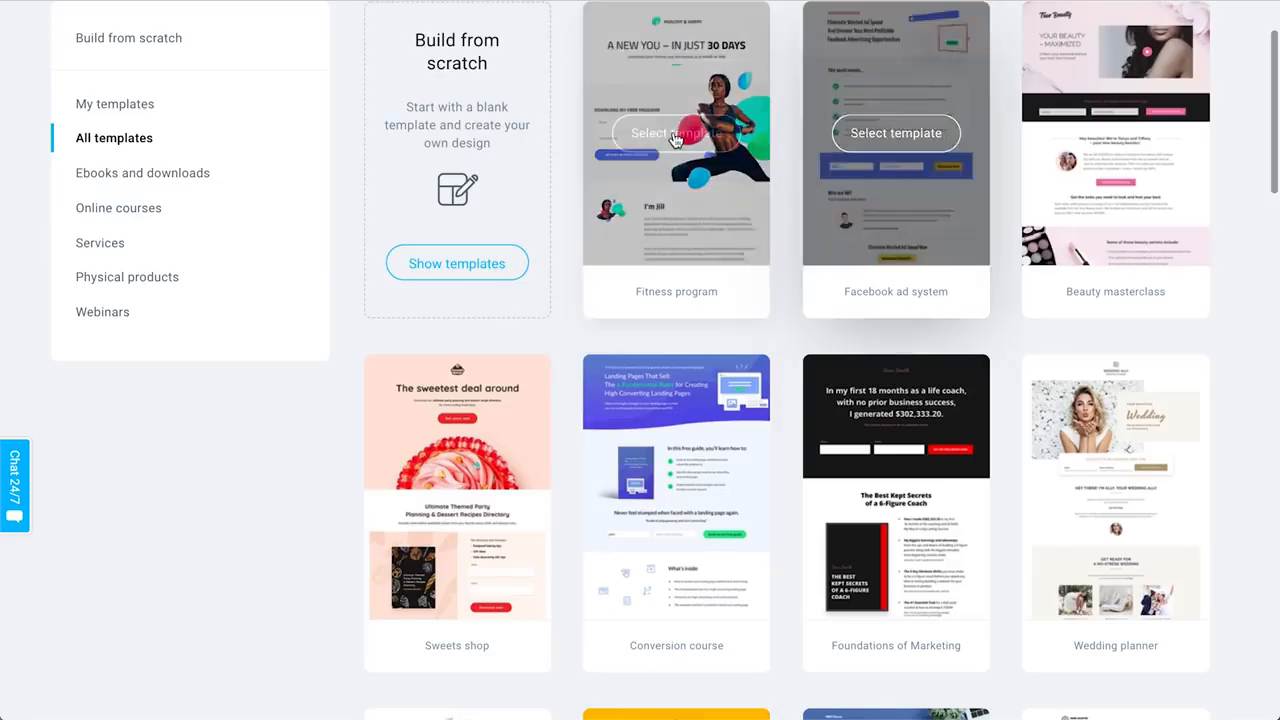
pyautogui.click(670, 140)
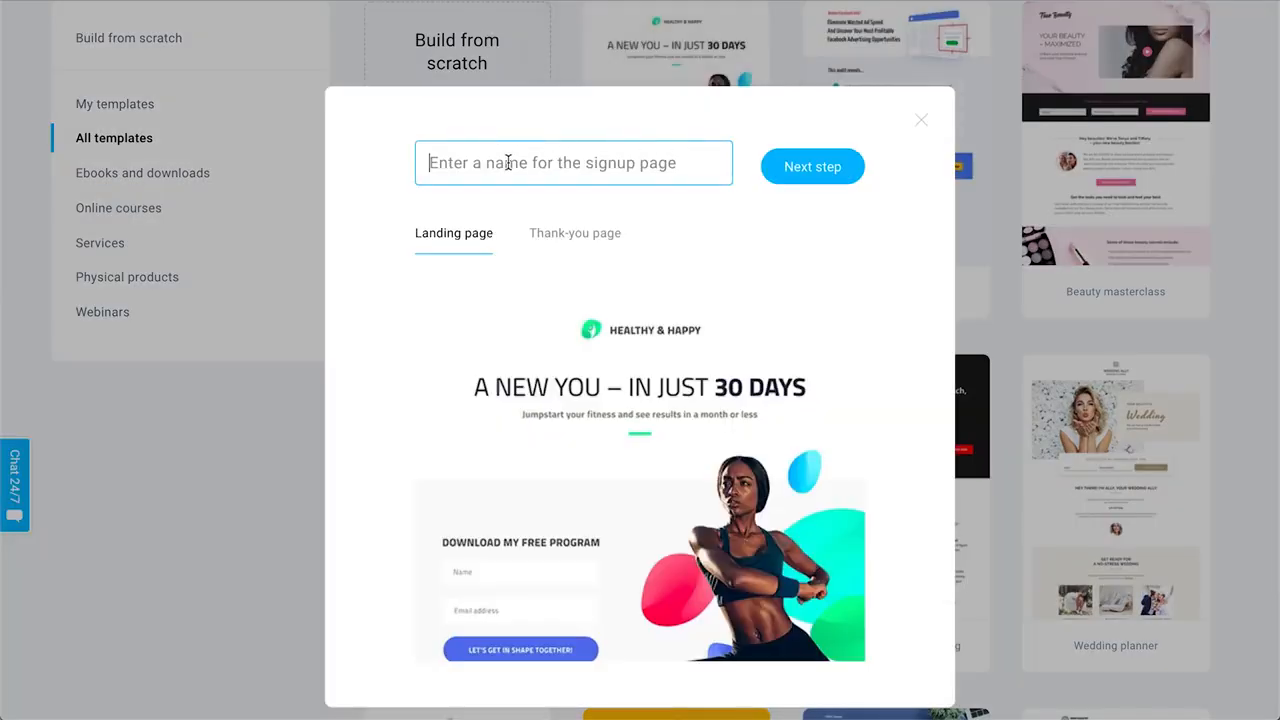
pyautogui.write('Free workout download')
pyautogui.click(806, 169)
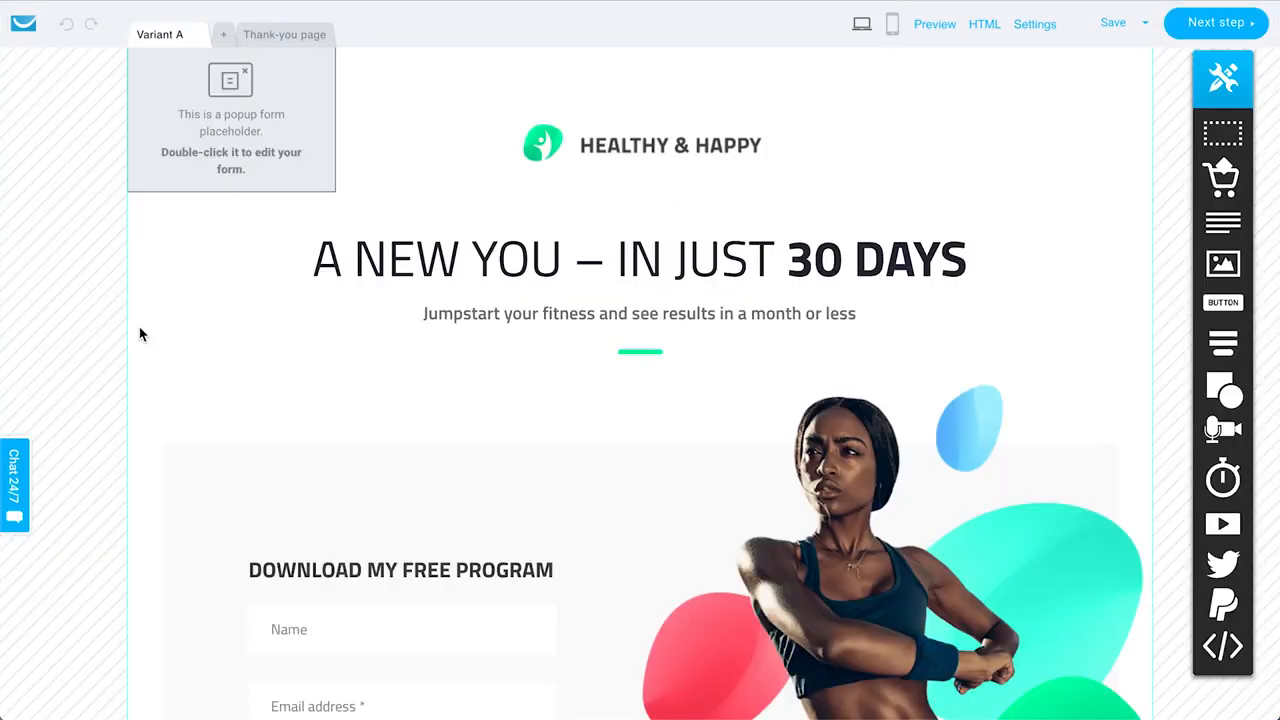
# - Examine the whole landing page template, from its header to the download form at the end and back
pyautogui.scroll(-4, 546, 389)
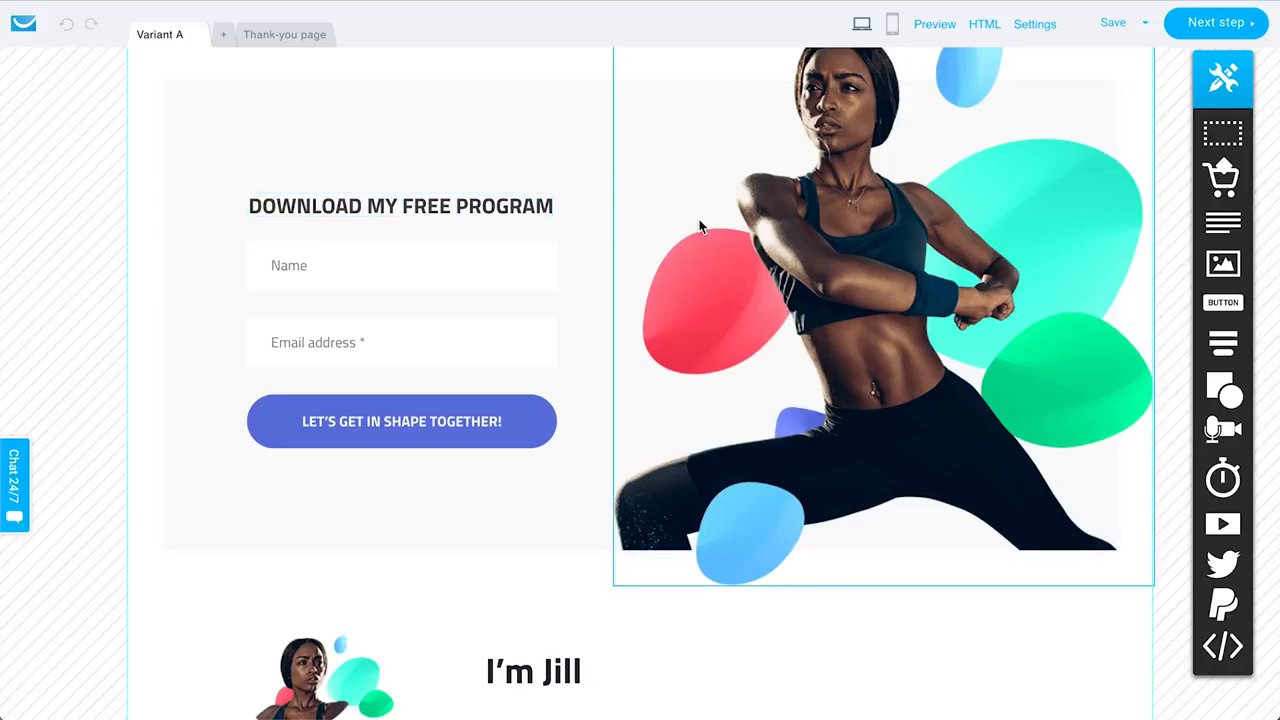
pyautogui.scroll(-4, 700, 228)
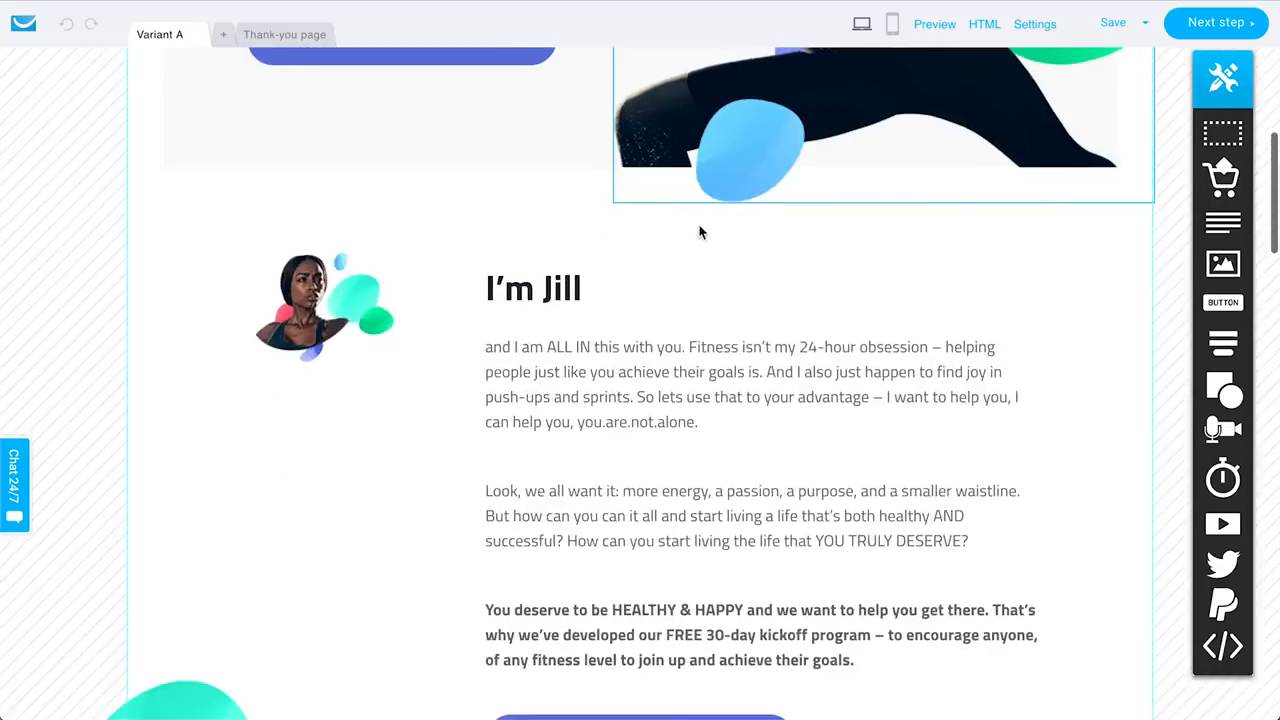
pyautogui.scroll(-9, 740, 470)
pyautogui.scroll(-12, 740, 472)
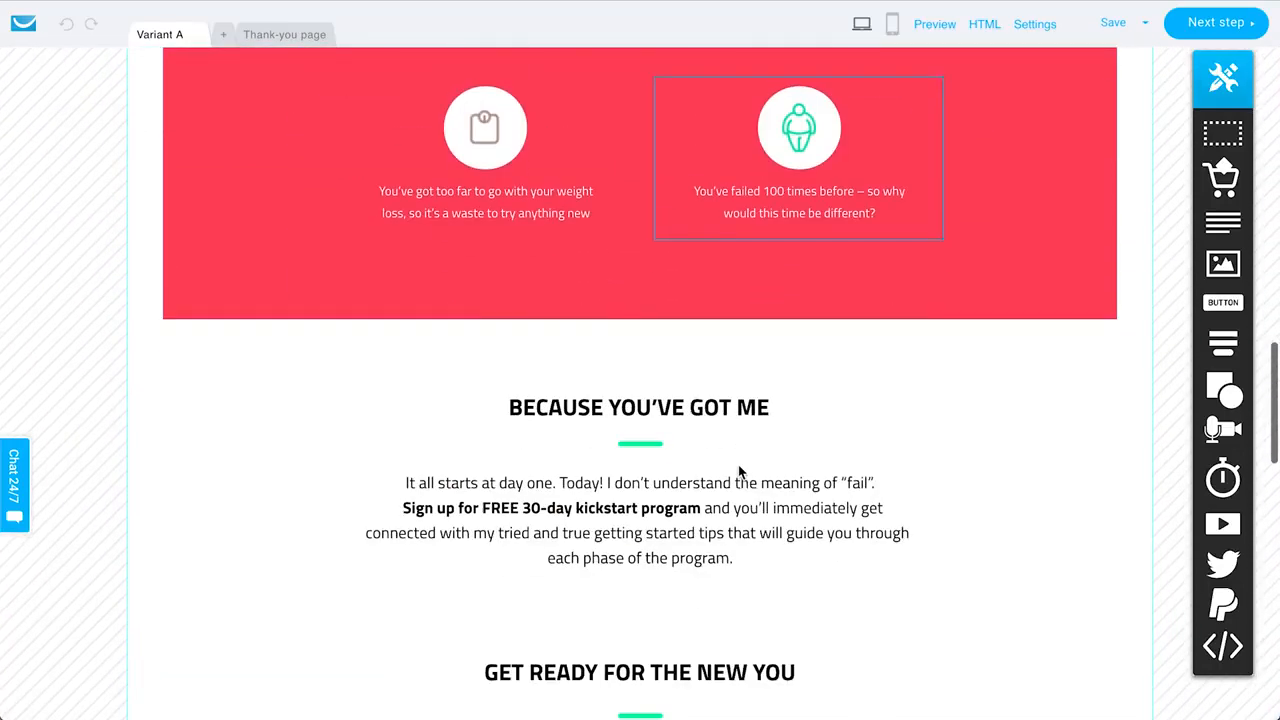
pyautogui.scroll(-5, 740, 472)
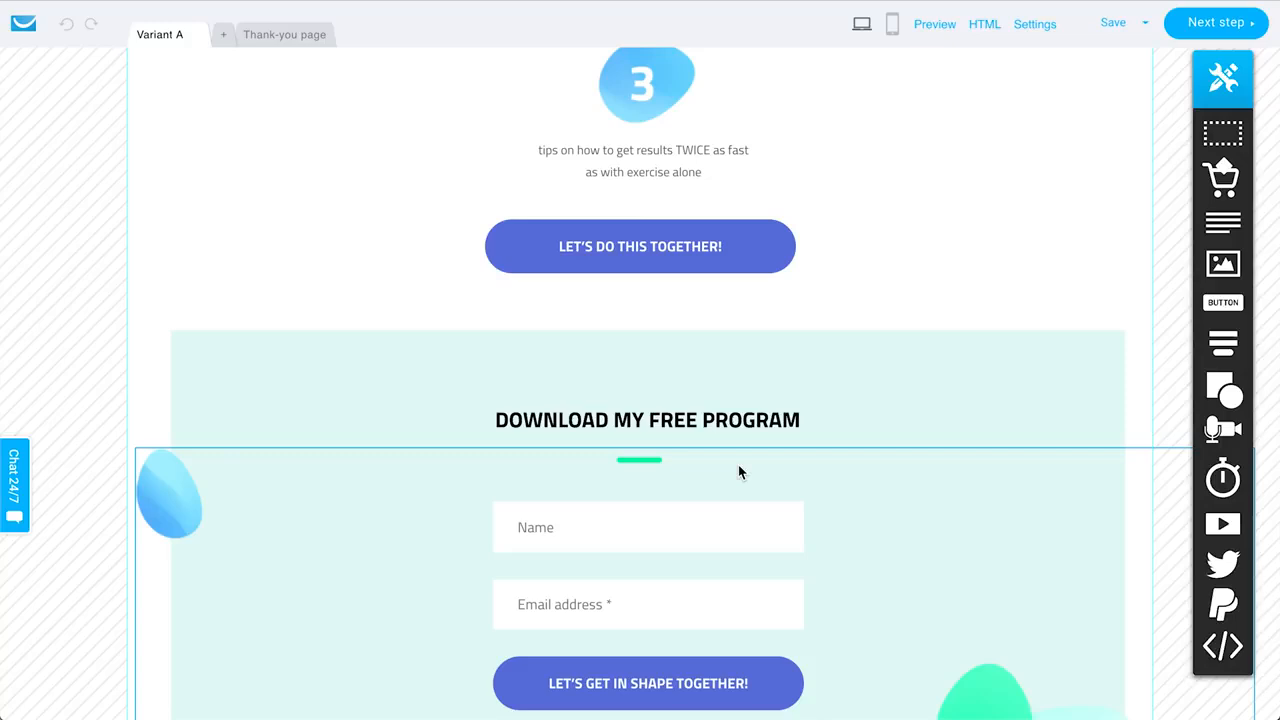
pyautogui.scroll(-2, 739, 470)
pyautogui.scroll(15, 739, 470)
pyautogui.scroll(10, 740, 472)
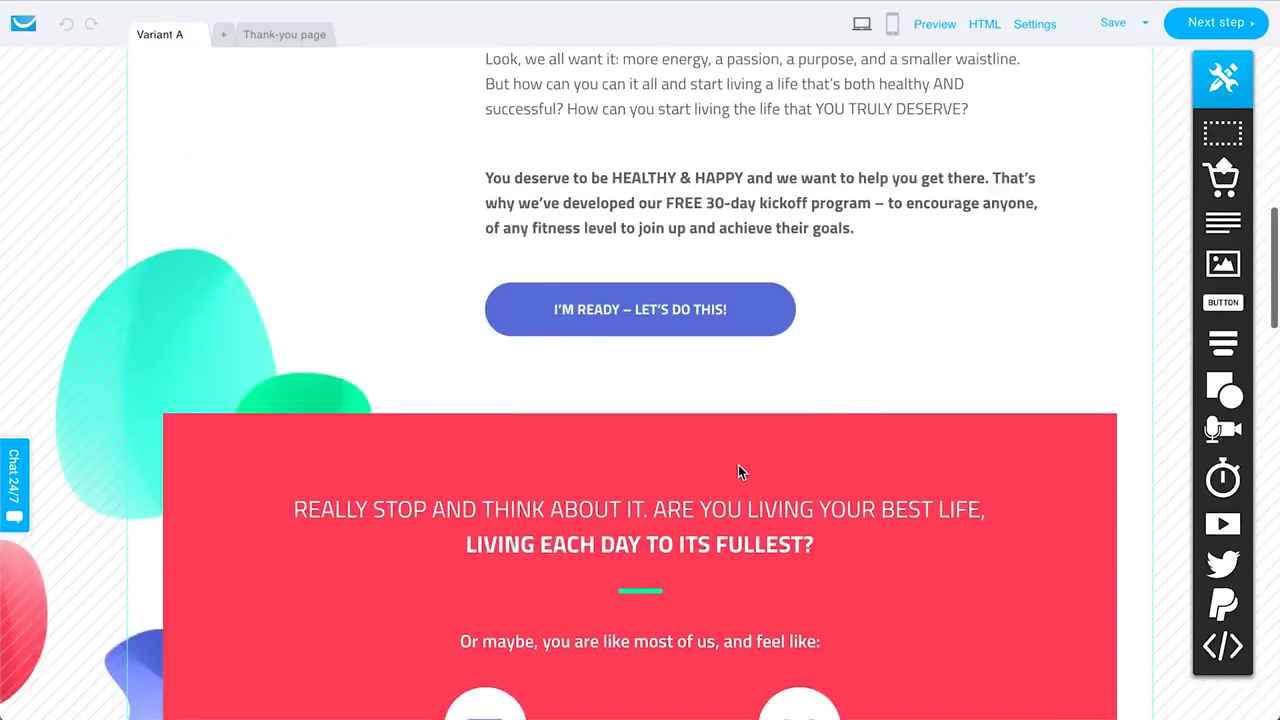
pyautogui.scroll(3, 738, 464)
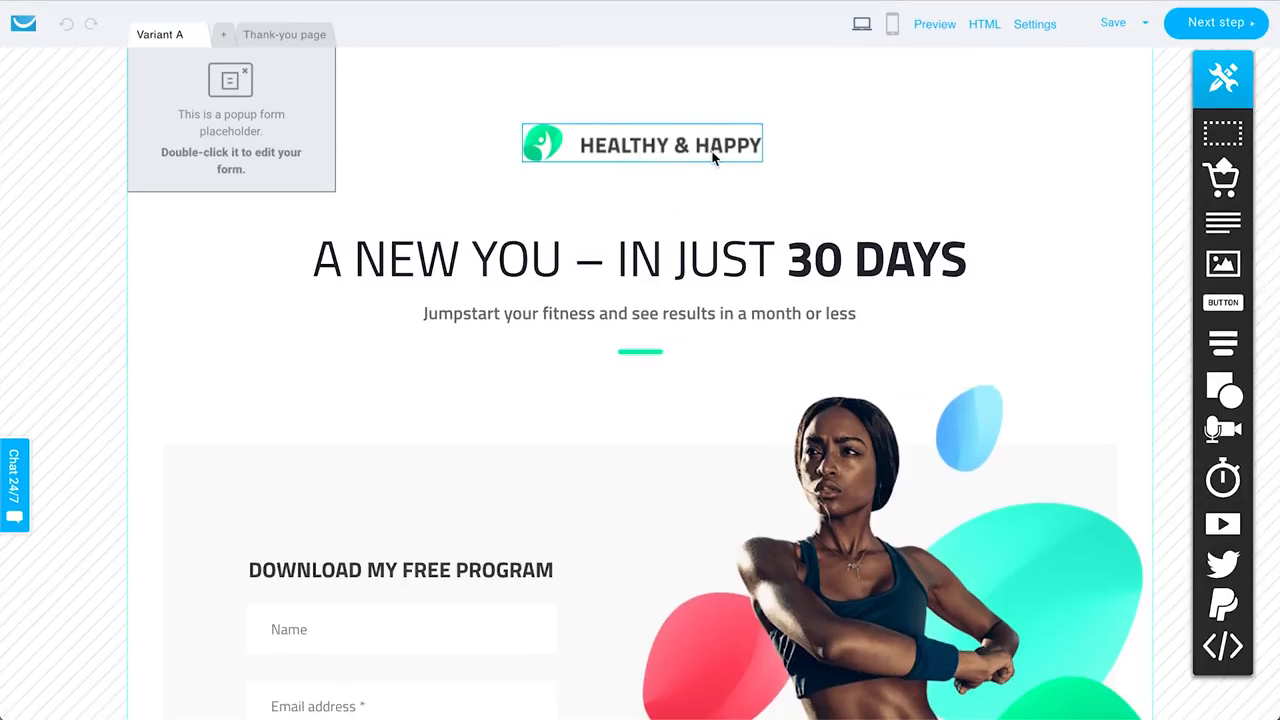
# - Inspect the editable elements of the landing page: the logo, main headline, fitness image and signup form
pyautogui.click(713, 157)
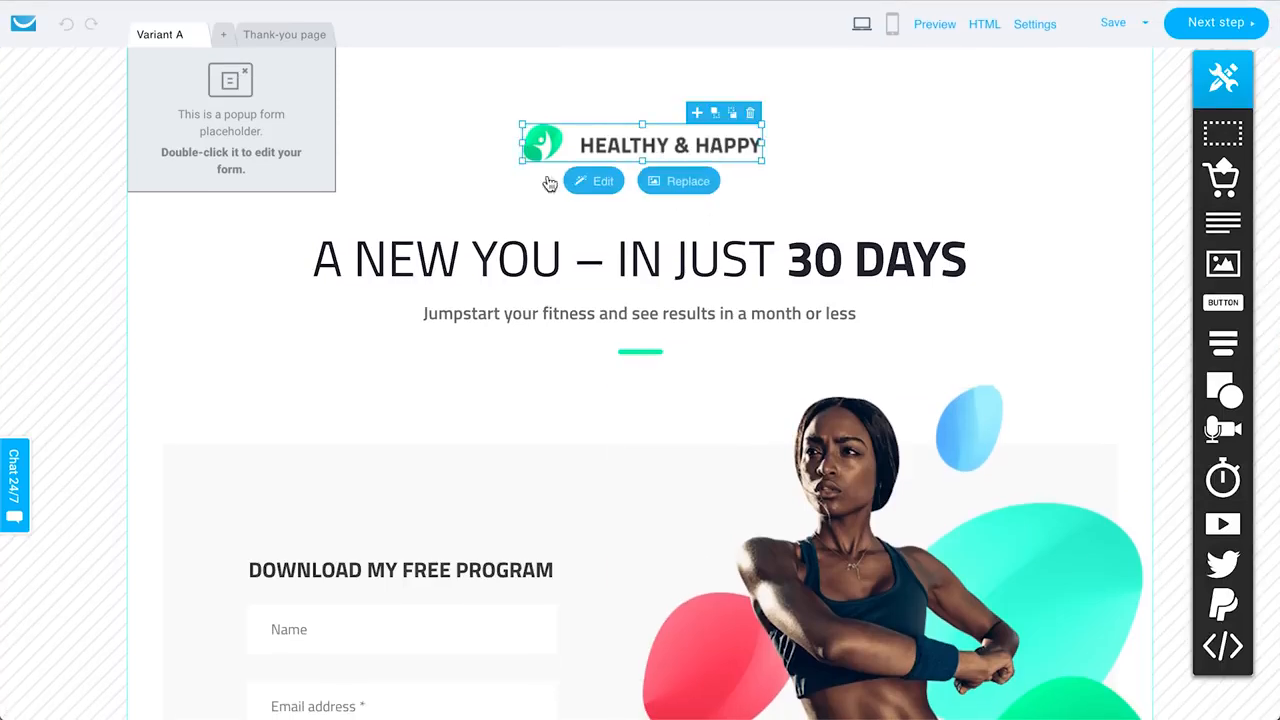
pyautogui.click(484, 278)
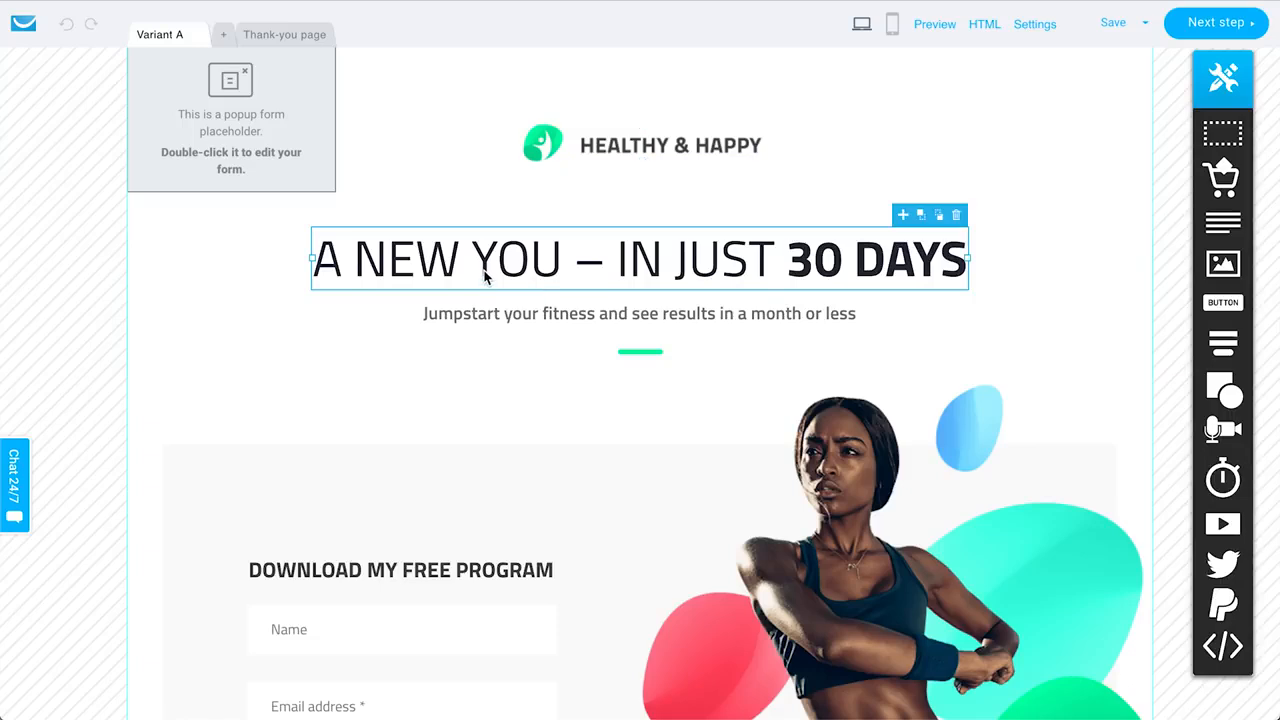
pyautogui.doubleClick(484, 278)
pyautogui.click(858, 526)
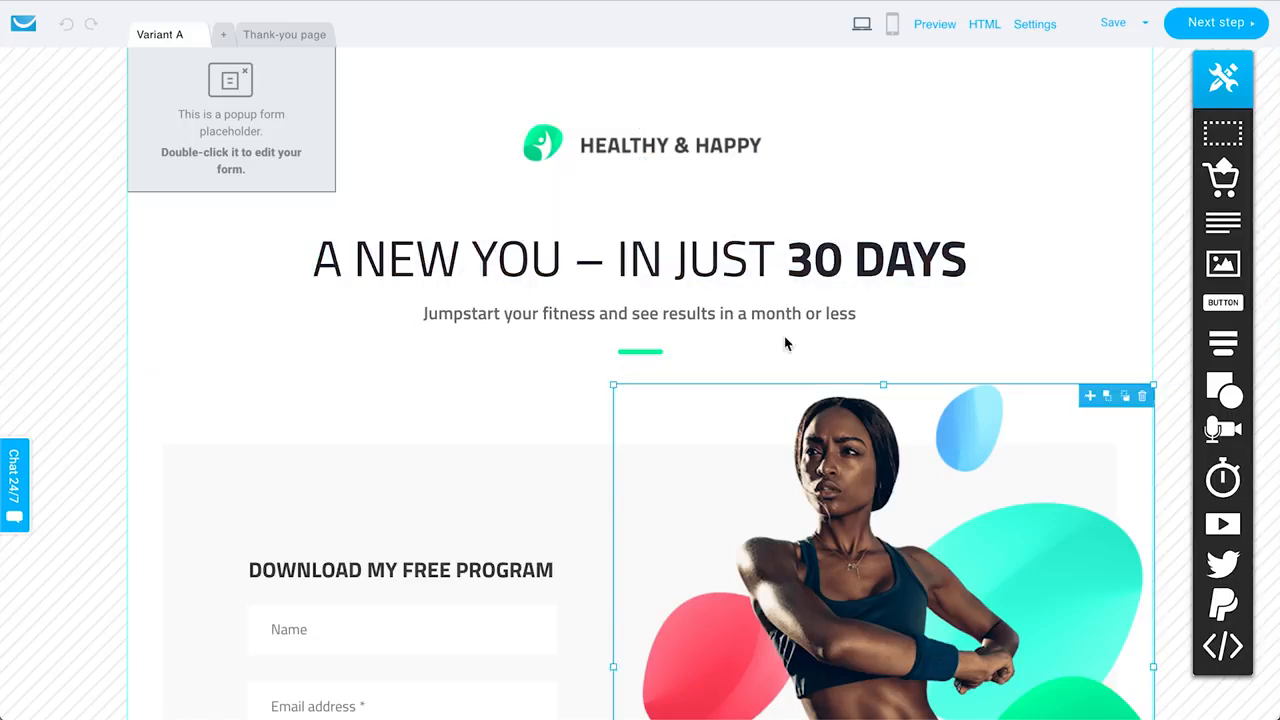
pyautogui.scroll(-4, 334, 503)
pyautogui.click(239, 209)
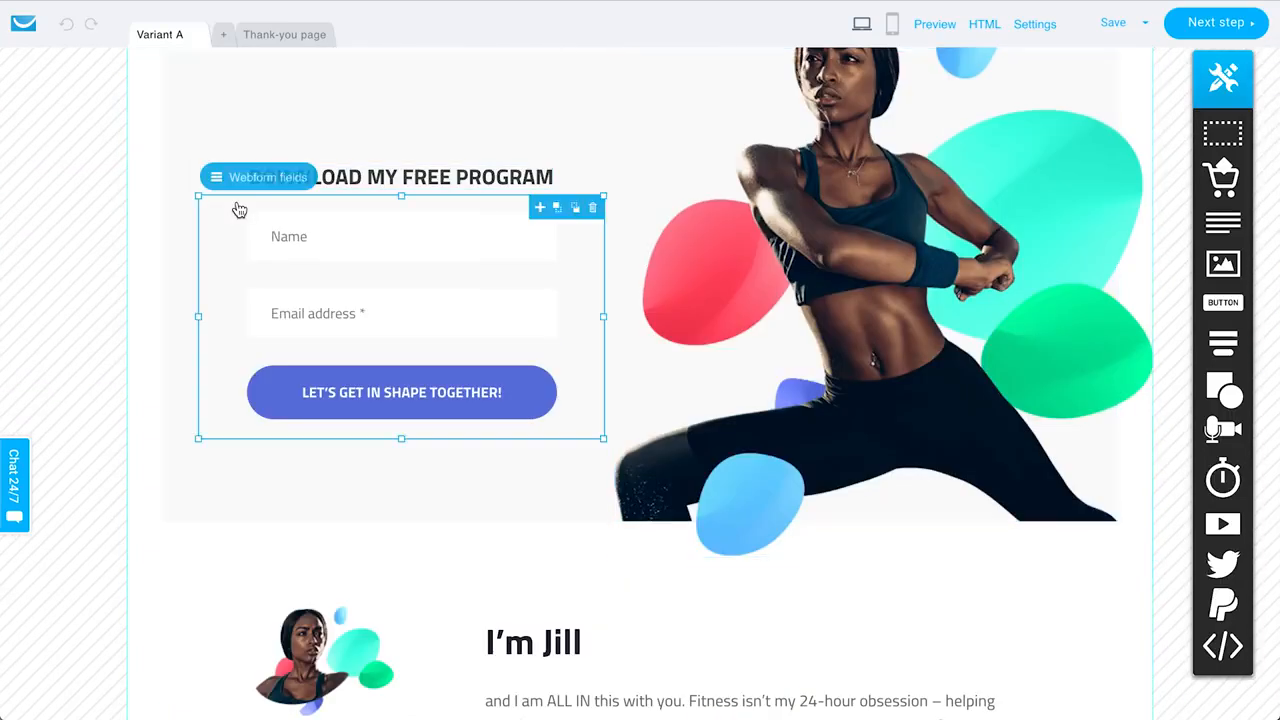
pyautogui.click(229, 557)
pyautogui.scroll(2, 340, 548)
pyautogui.scroll(3, 355, 542)
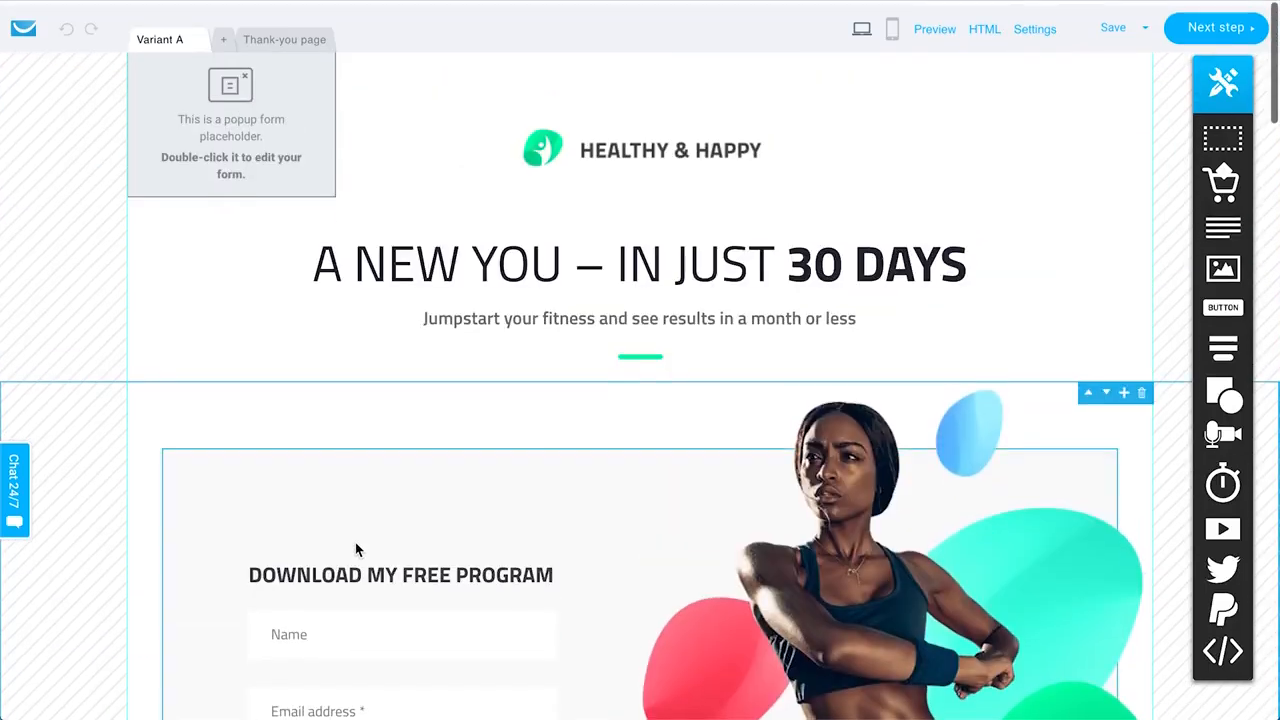
# - Open the exit popup form for editing, examine its texts and settings, and close it without saving
pyautogui.doubleClick(220, 127)
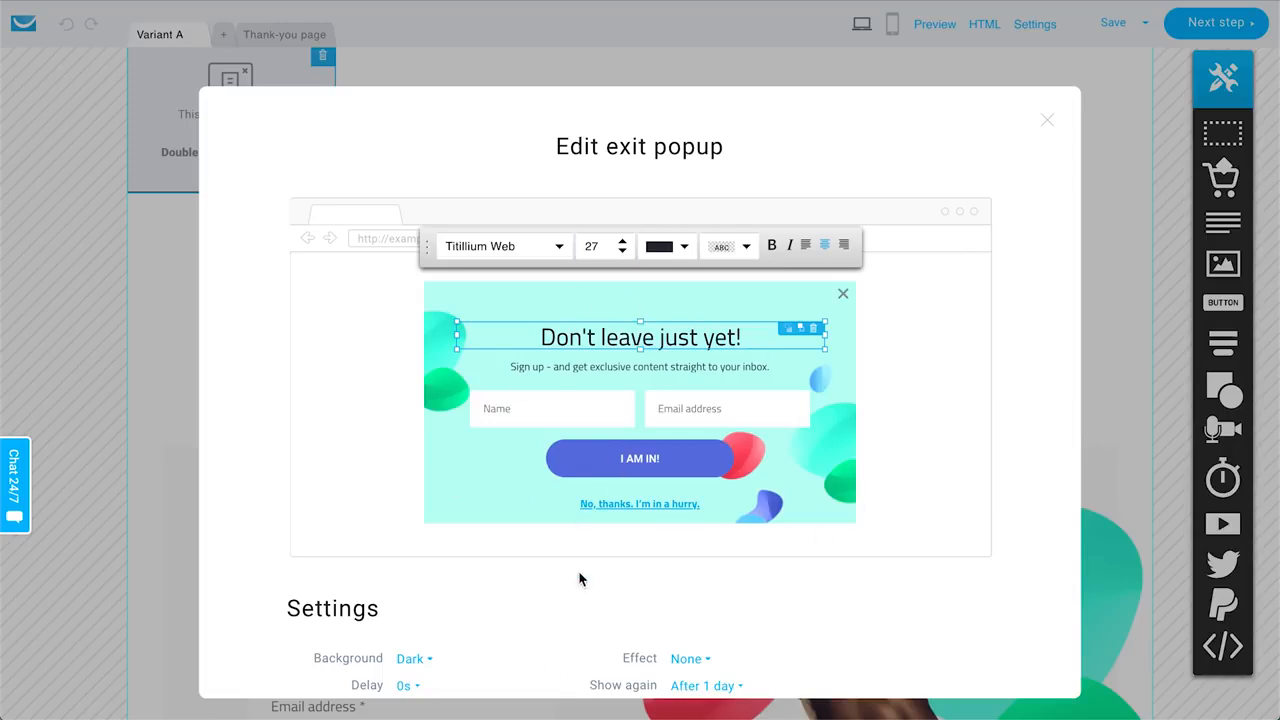
pyautogui.scroll(-3, 579, 580)
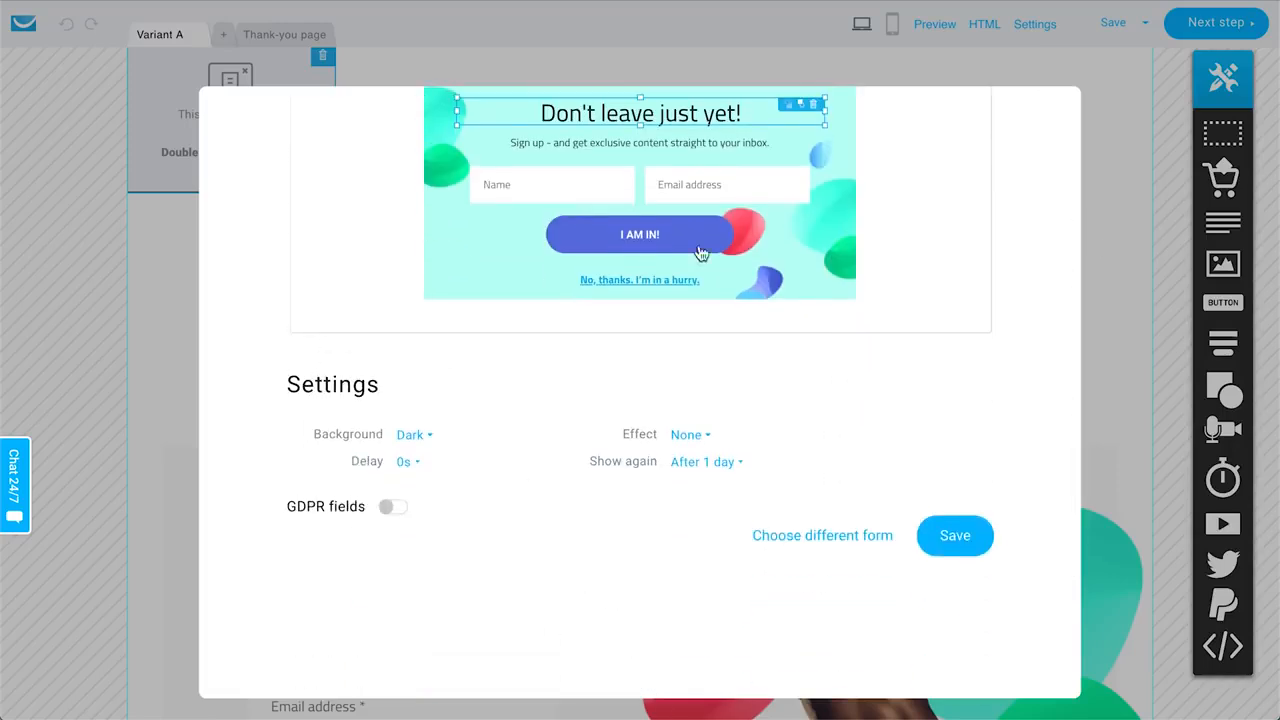
pyautogui.scroll(3, 786, 349)
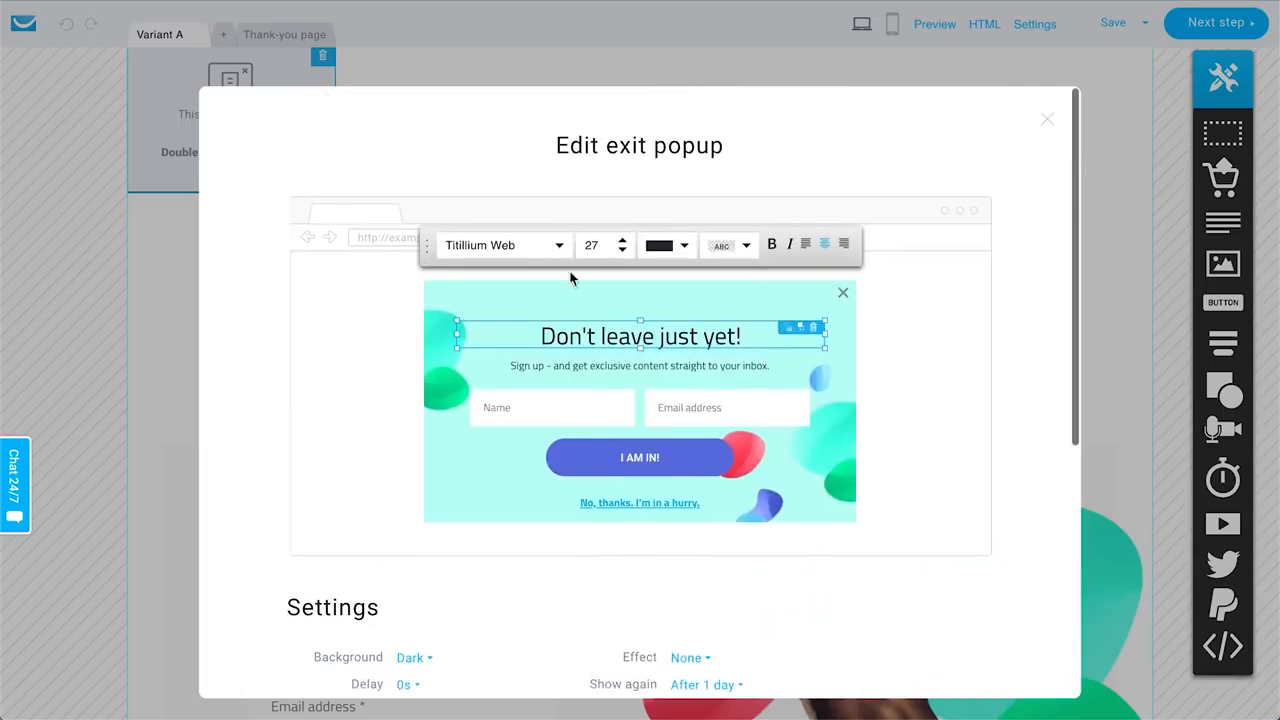
pyautogui.click(716, 367)
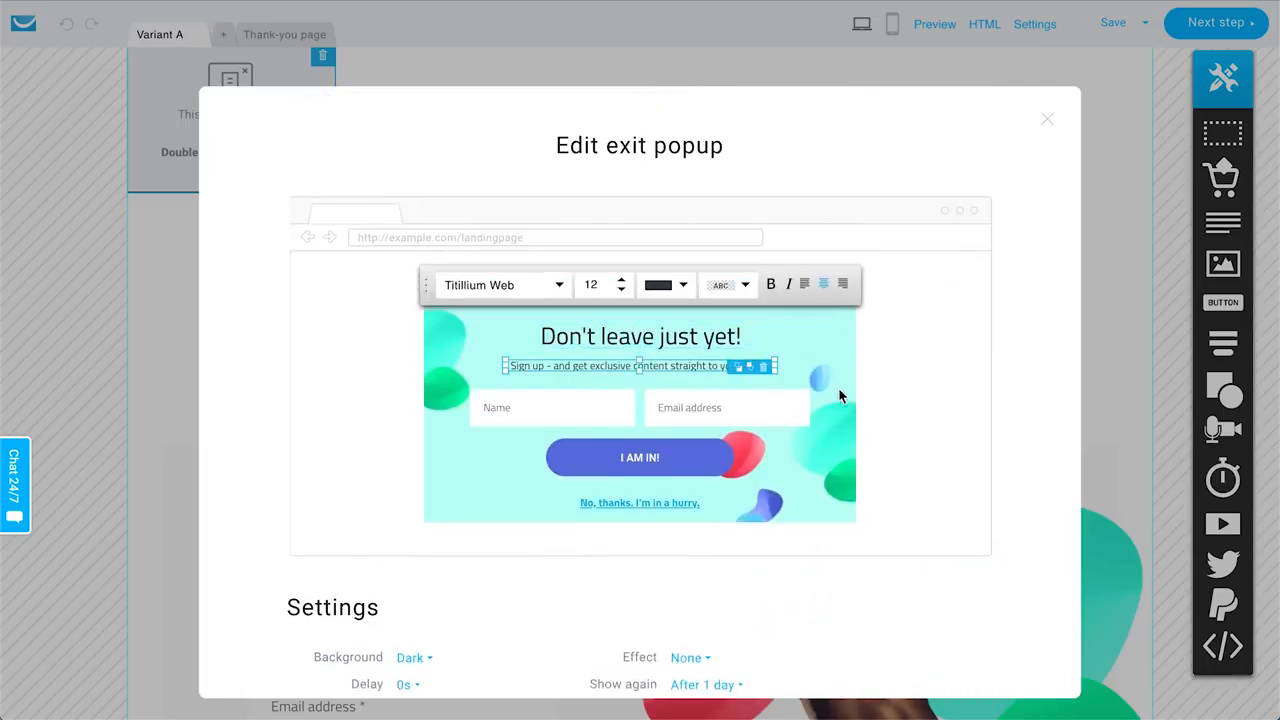
pyautogui.click(1048, 124)
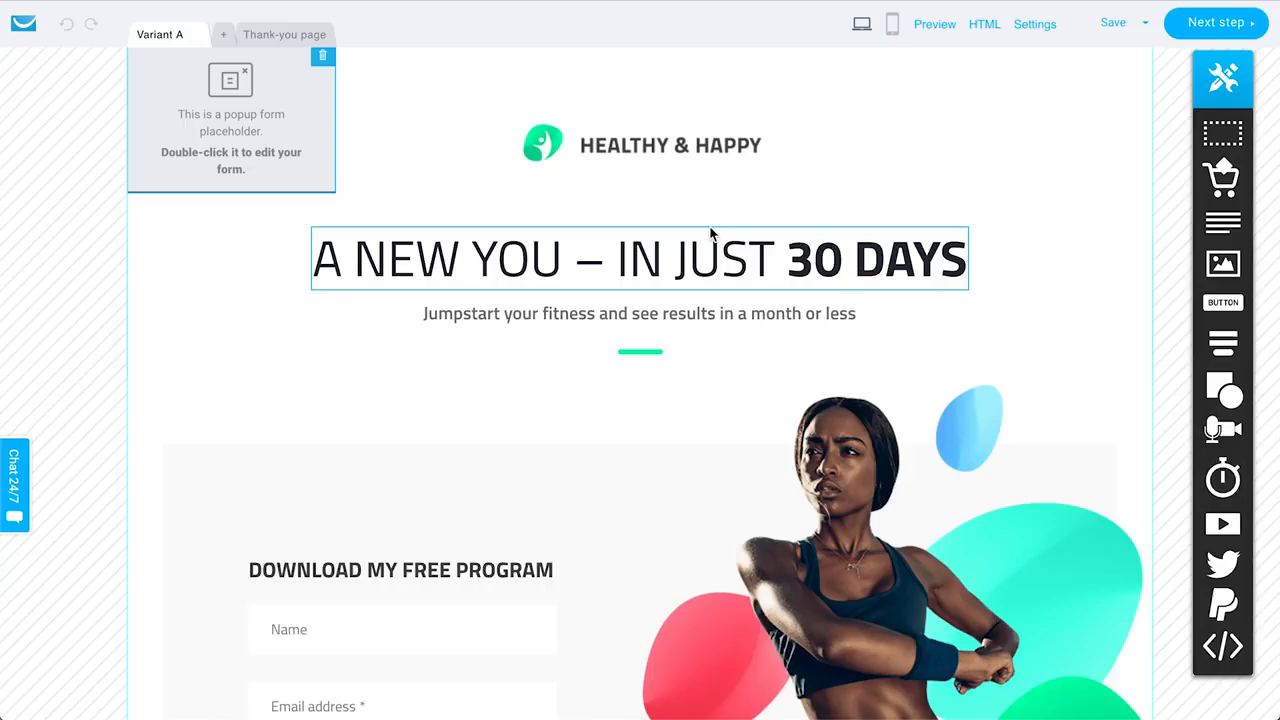
# - Examine the signup page's thank-you page and return to Variant A of the landing page
pyautogui.click(285, 38)
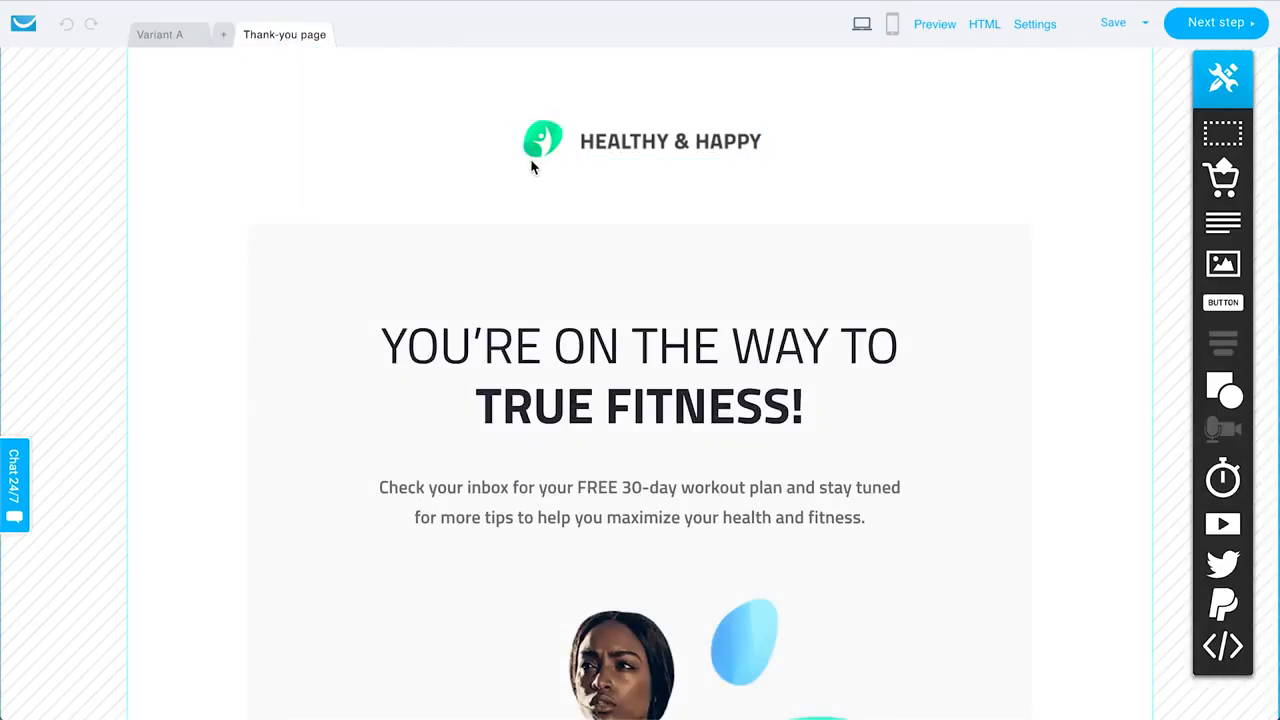
pyautogui.scroll(-5, 531, 167)
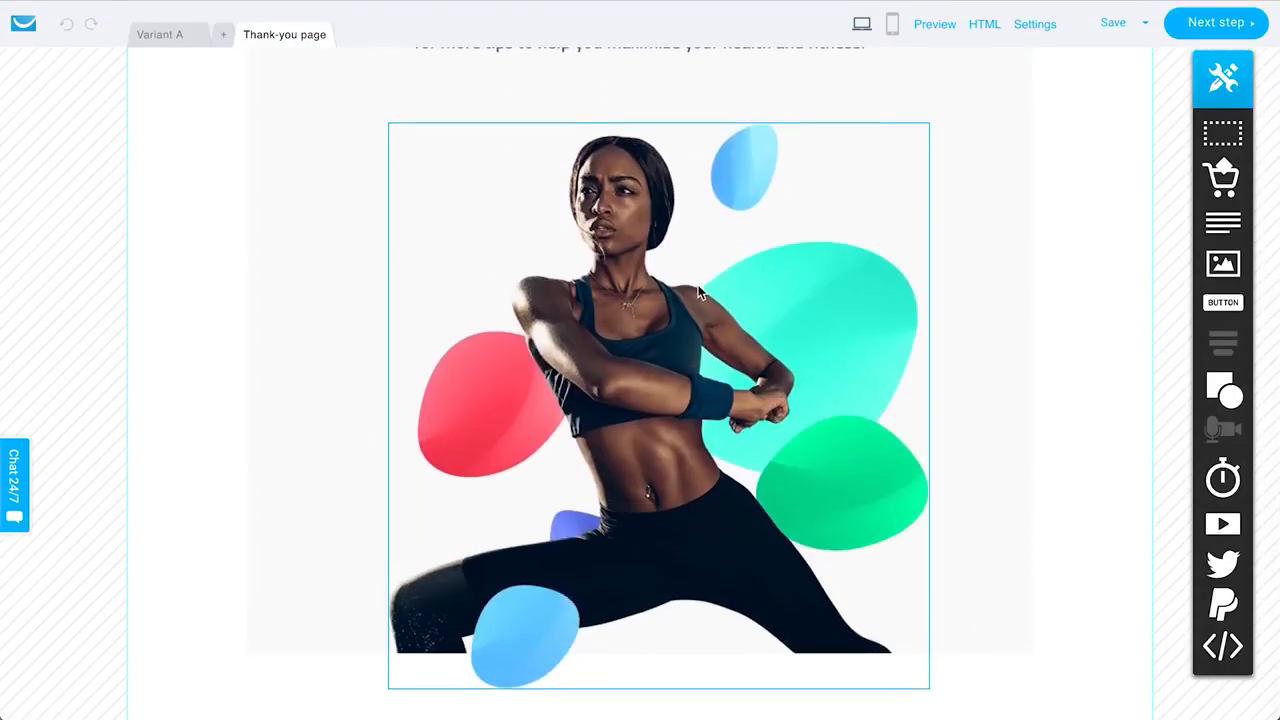
pyautogui.scroll(5, 357, 491)
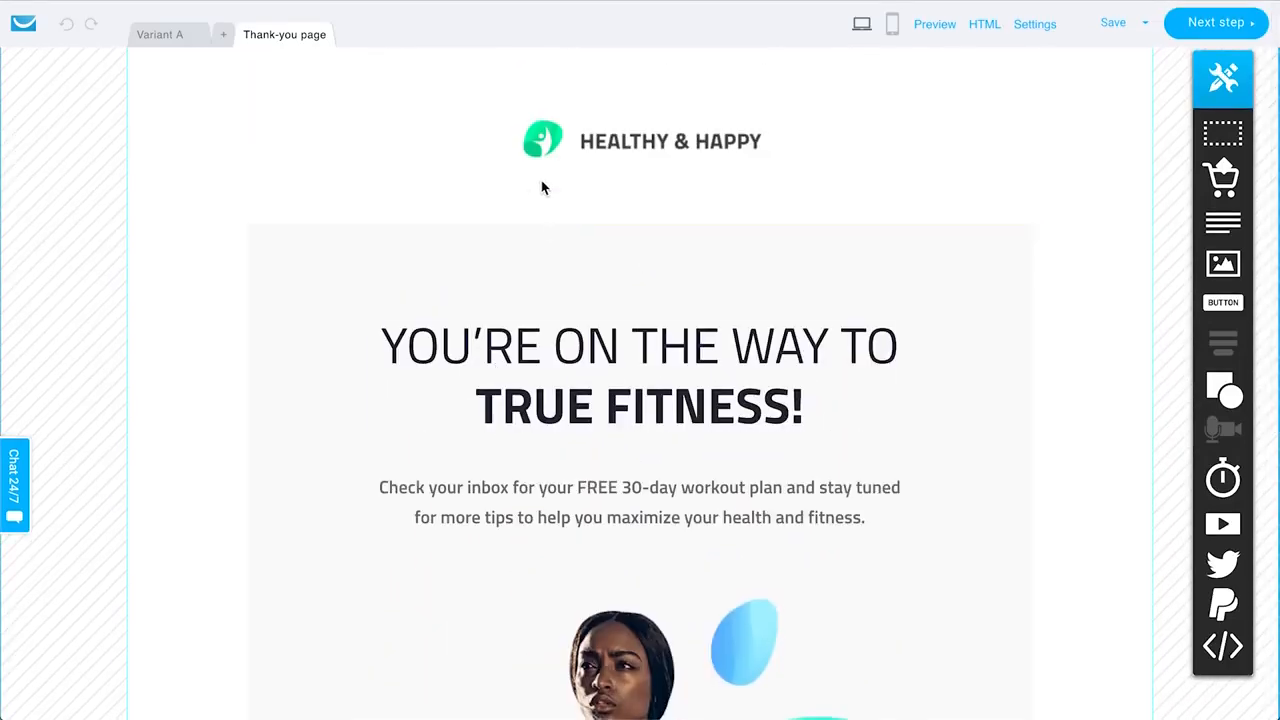
pyautogui.click(175, 36)
pyautogui.scroll(-2, 355, 440)
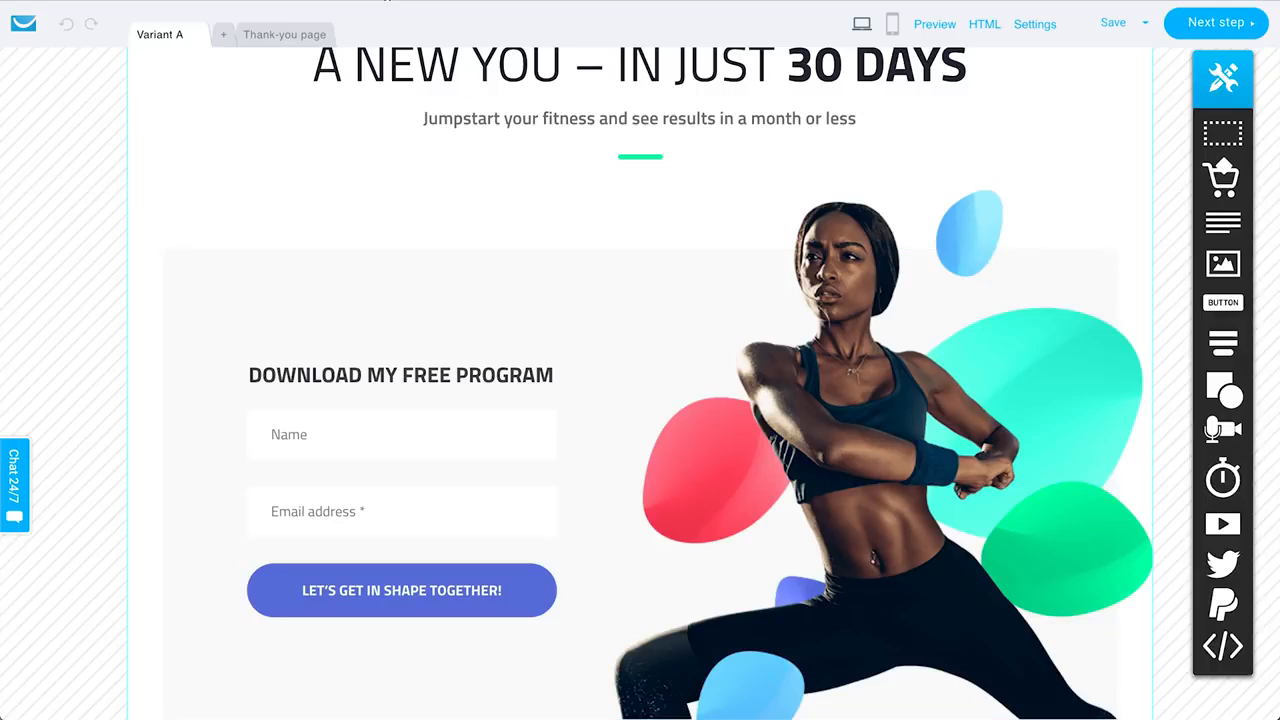
# - Review the thank-you page of the signup page and proceed to the signup page settings
pyautogui.click(283, 40)
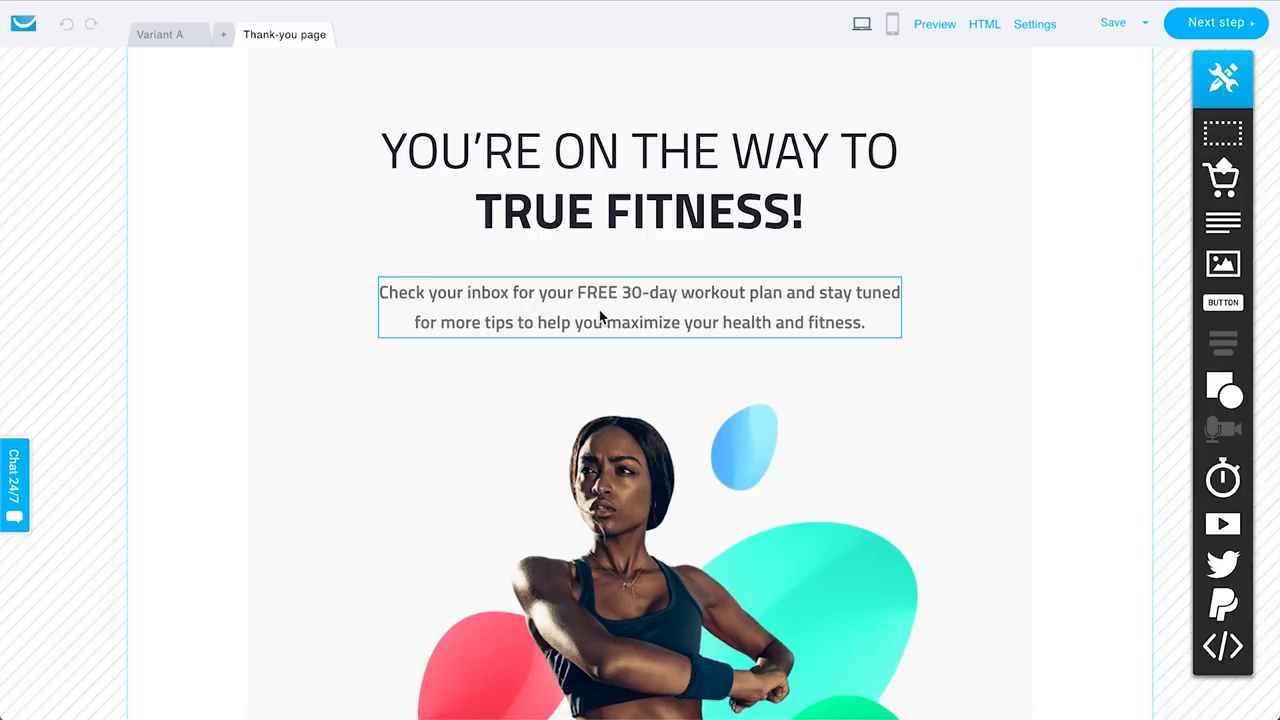
pyautogui.scroll(-1, 599, 309)
pyautogui.scroll(4, 599, 309)
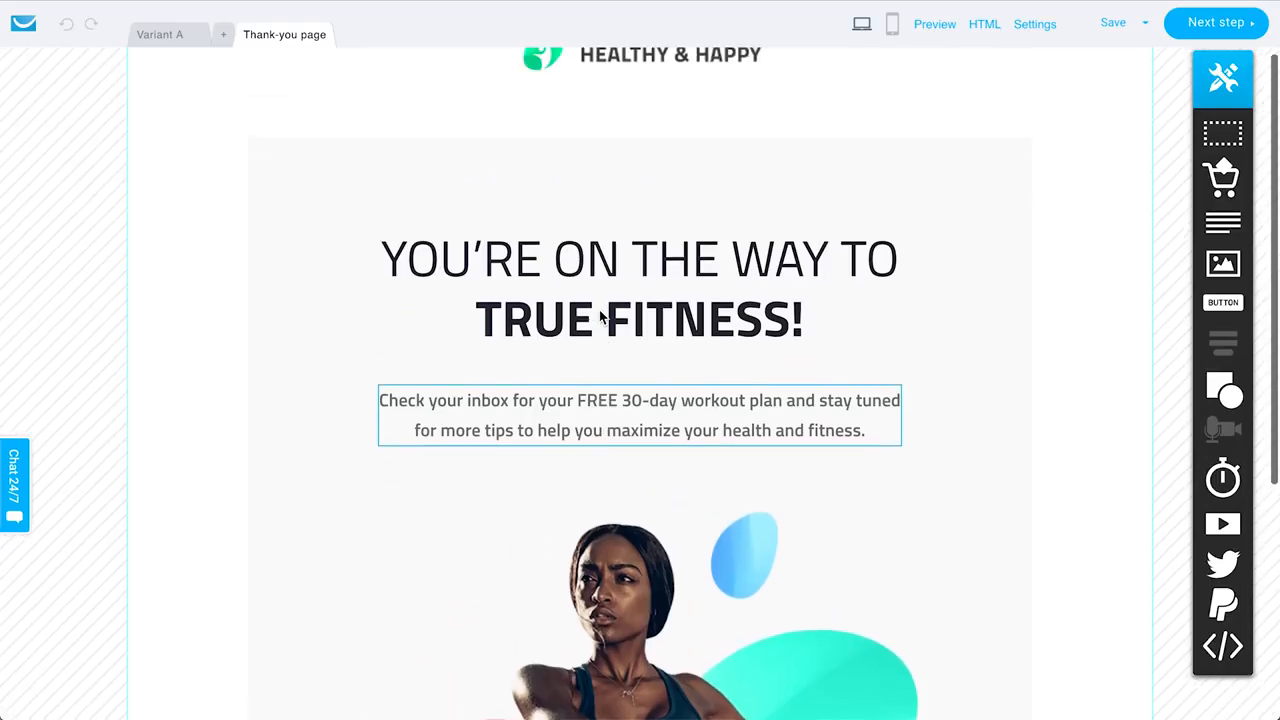
pyautogui.click(1240, 28)
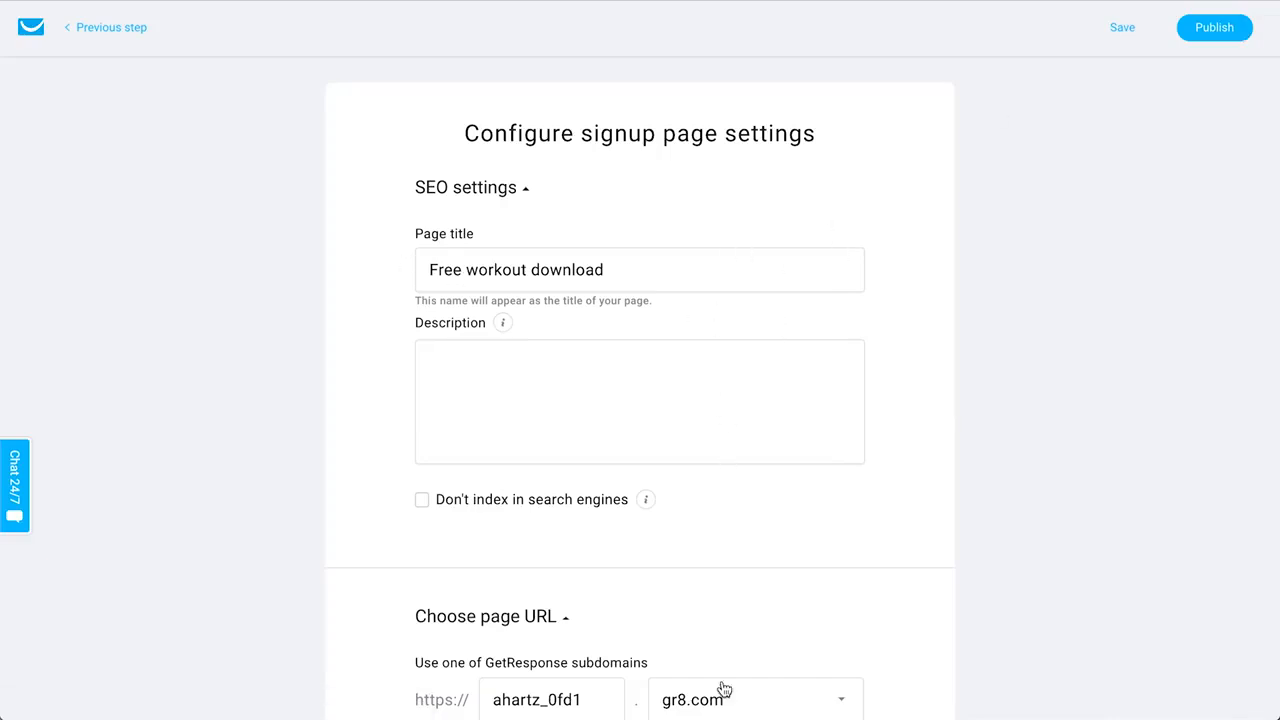
# - Examine the signup page's SEO, page URL, subscription and tracking settings
pyautogui.scroll(-3, 723, 688)
pyautogui.scroll(1, 754, 324)
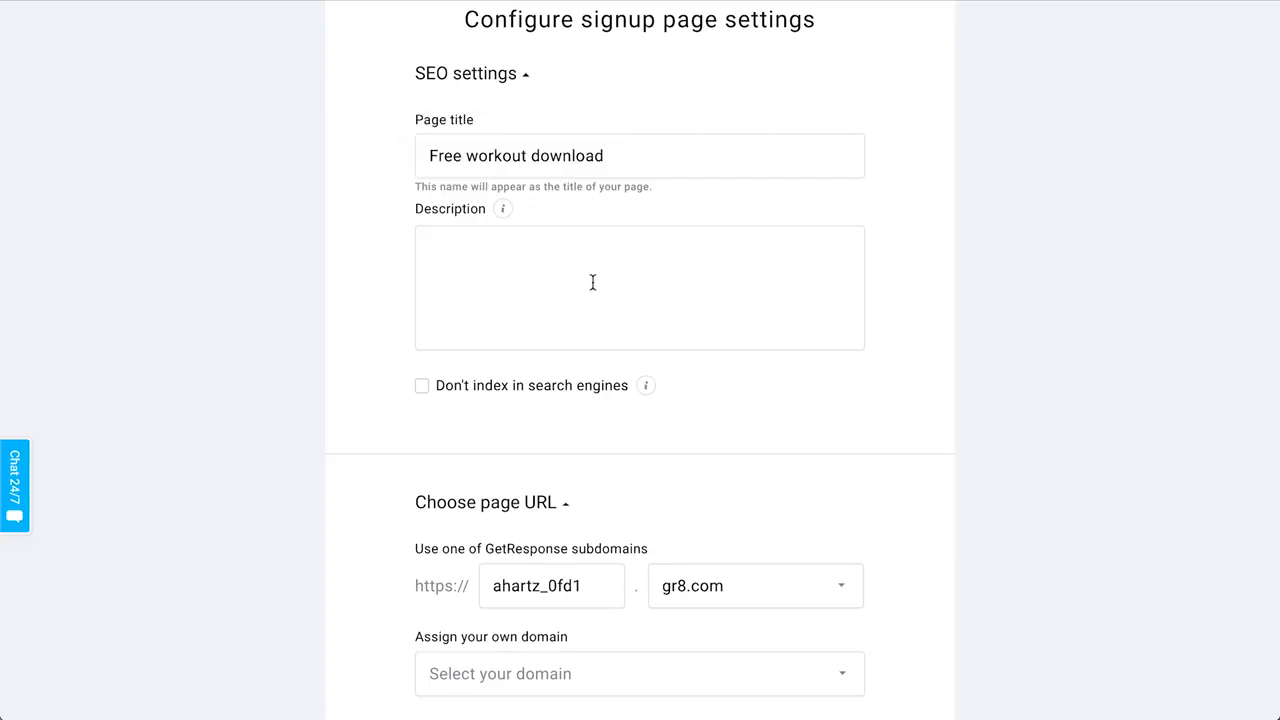
pyautogui.scroll(-1, 500, 277)
pyautogui.scroll(-1, 503, 282)
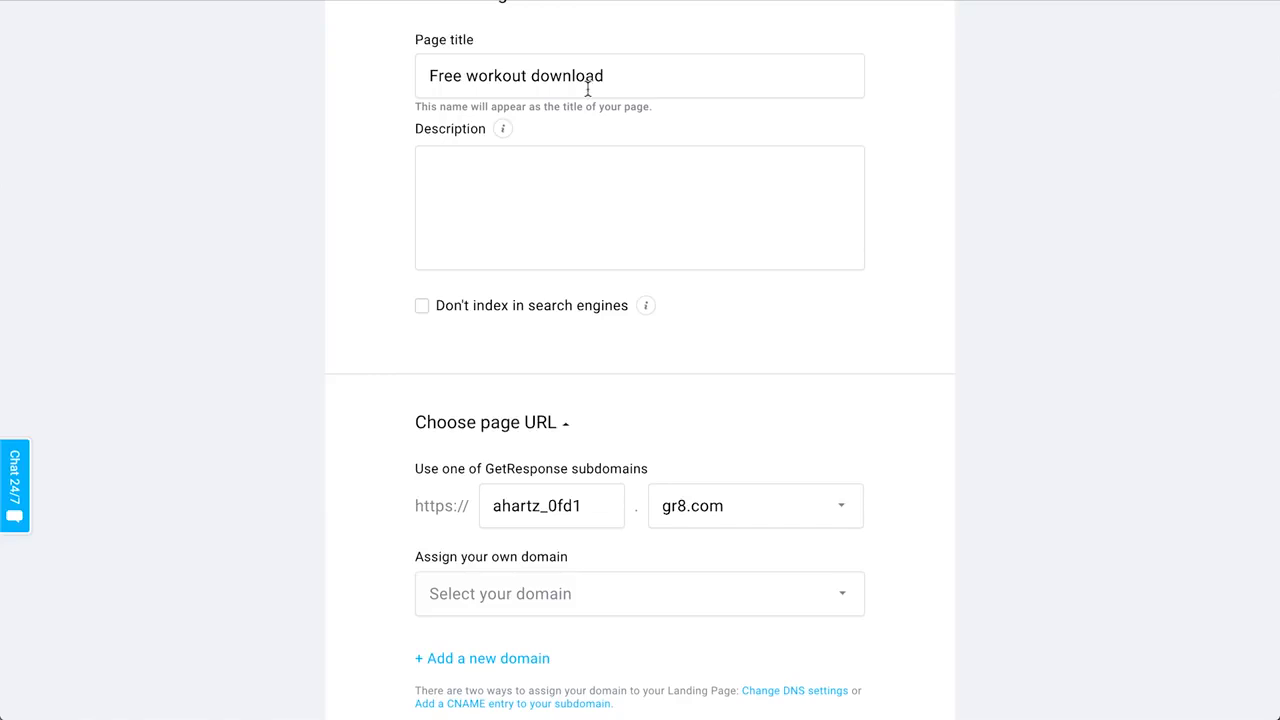
pyautogui.scroll(-3, 766, 303)
pyautogui.scroll(-3, 949, 335)
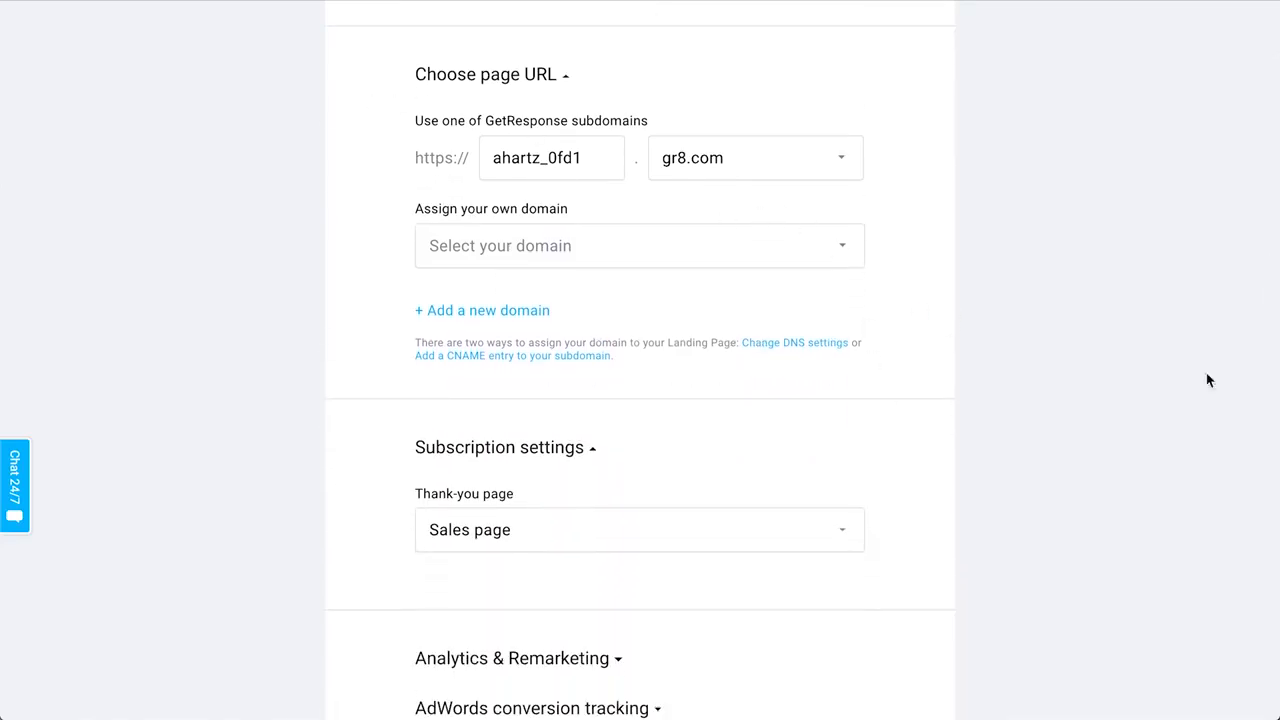
pyautogui.scroll(-1, 1000, 337)
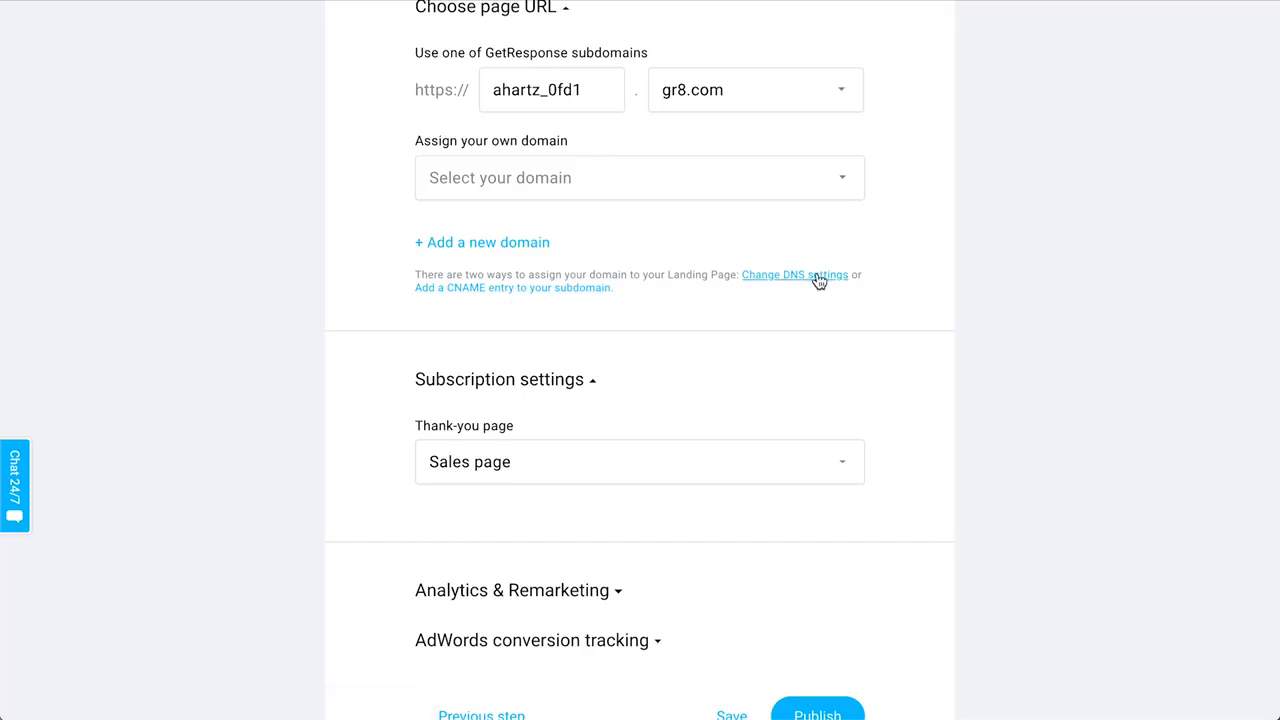
# - Check the available GetResponse subdomains for the page URL and choose gr8.com
pyautogui.scroll(1, 975, 340)
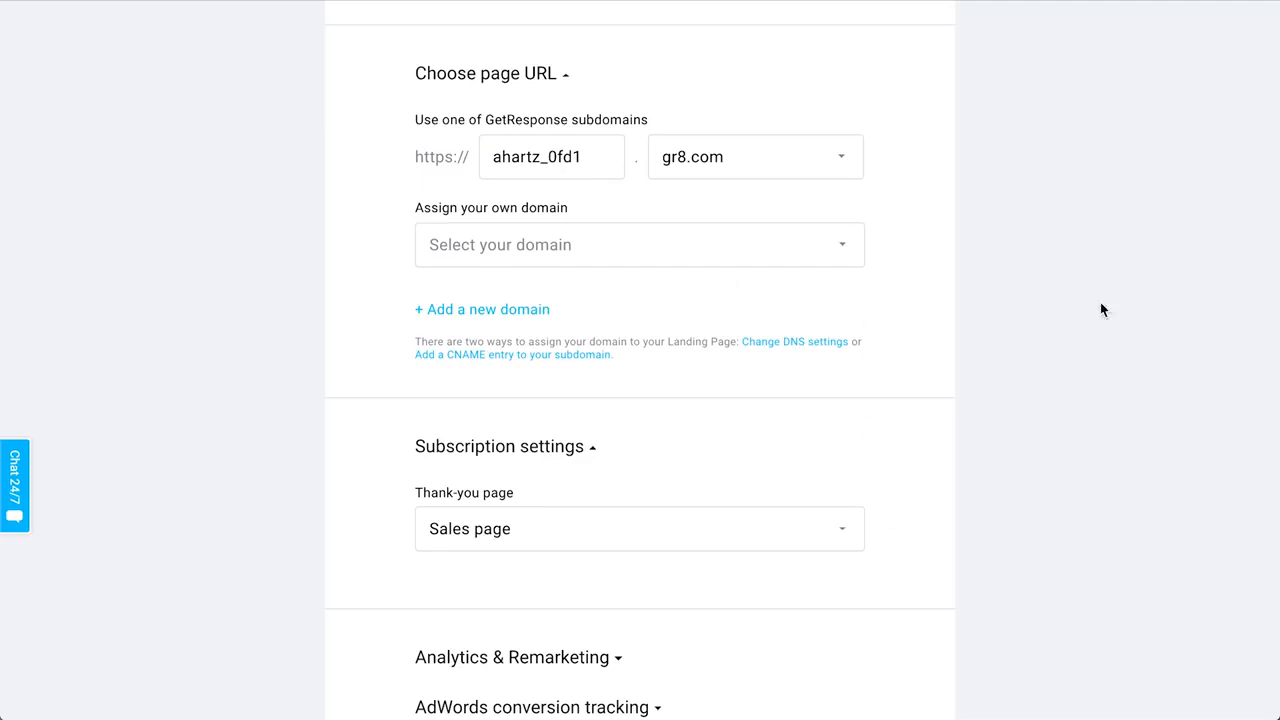
pyautogui.scroll(1, 1043, 240)
pyautogui.click(757, 242)
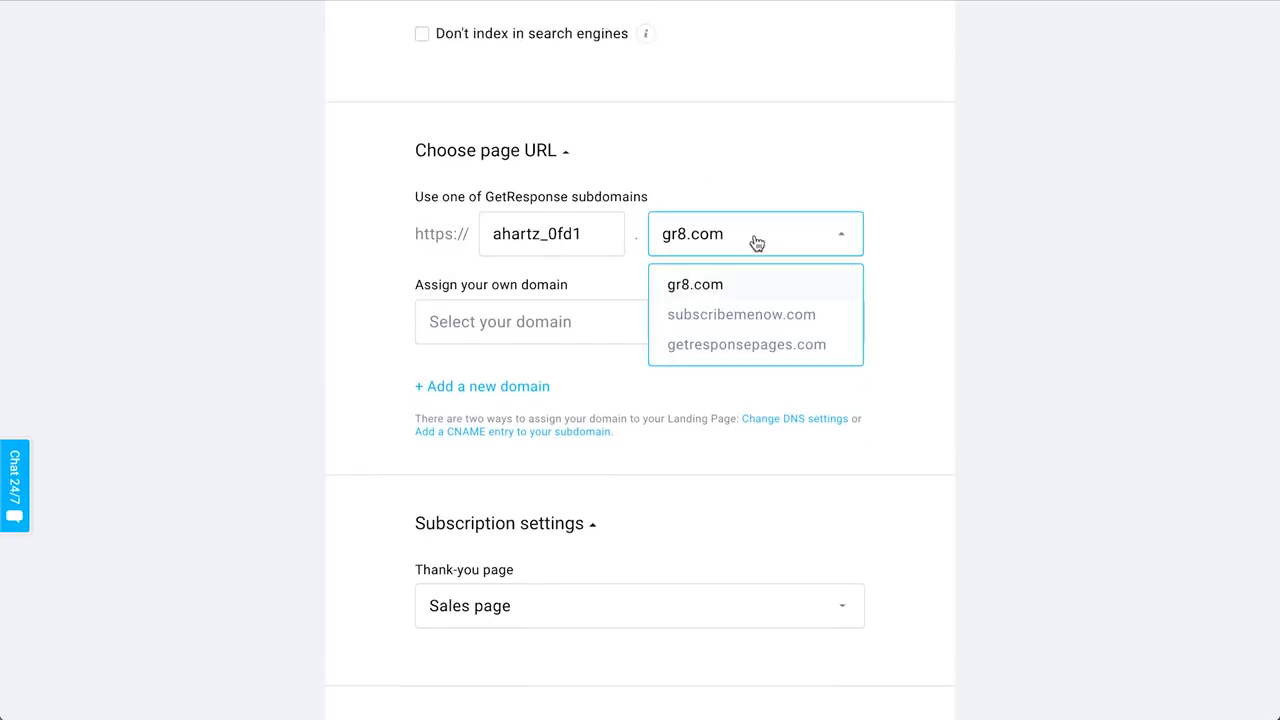
pyautogui.click(709, 263)
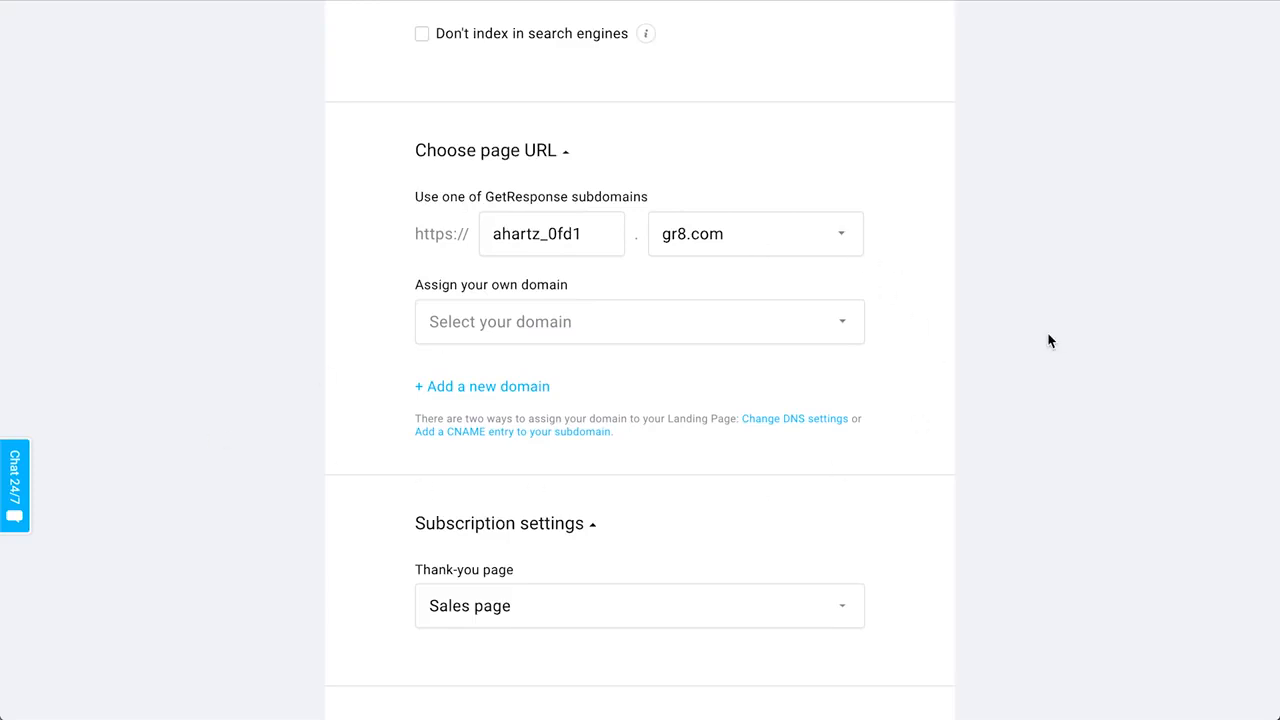
# - Set the signup page to lead subscribers to the Default thank-you page and publish it
pyautogui.scroll(-3, 1048, 341)
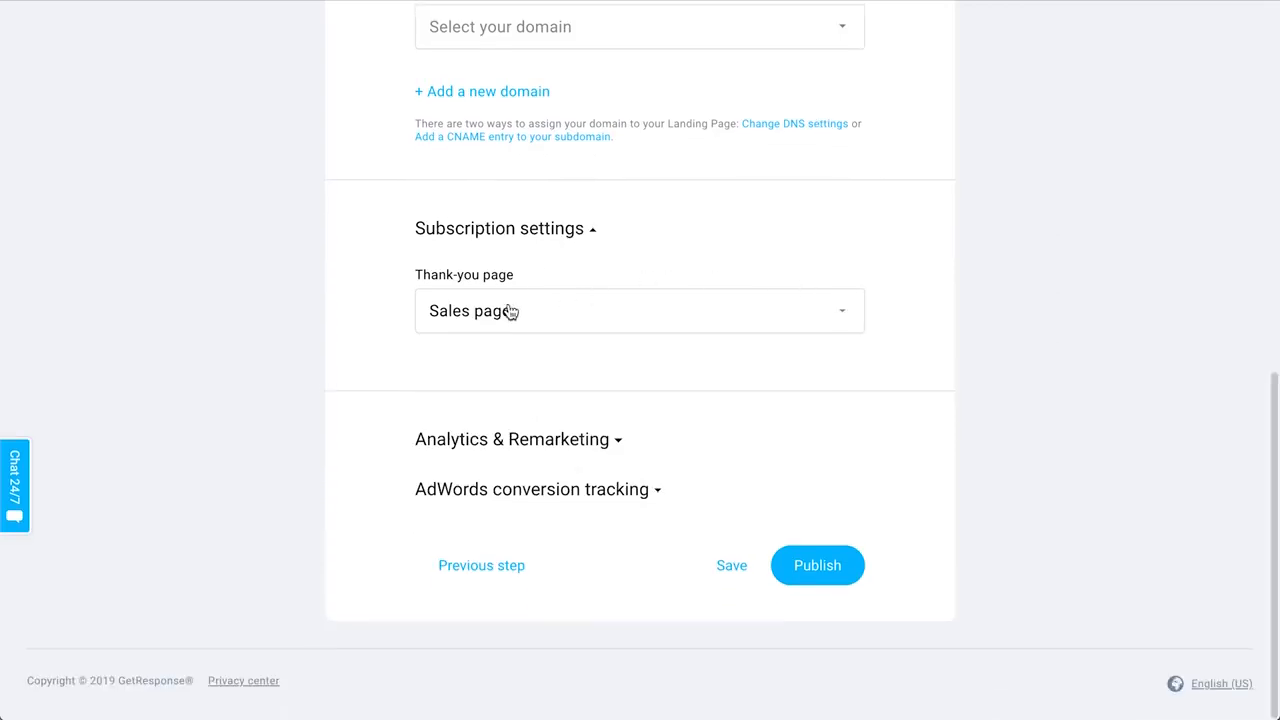
pyautogui.click(573, 333)
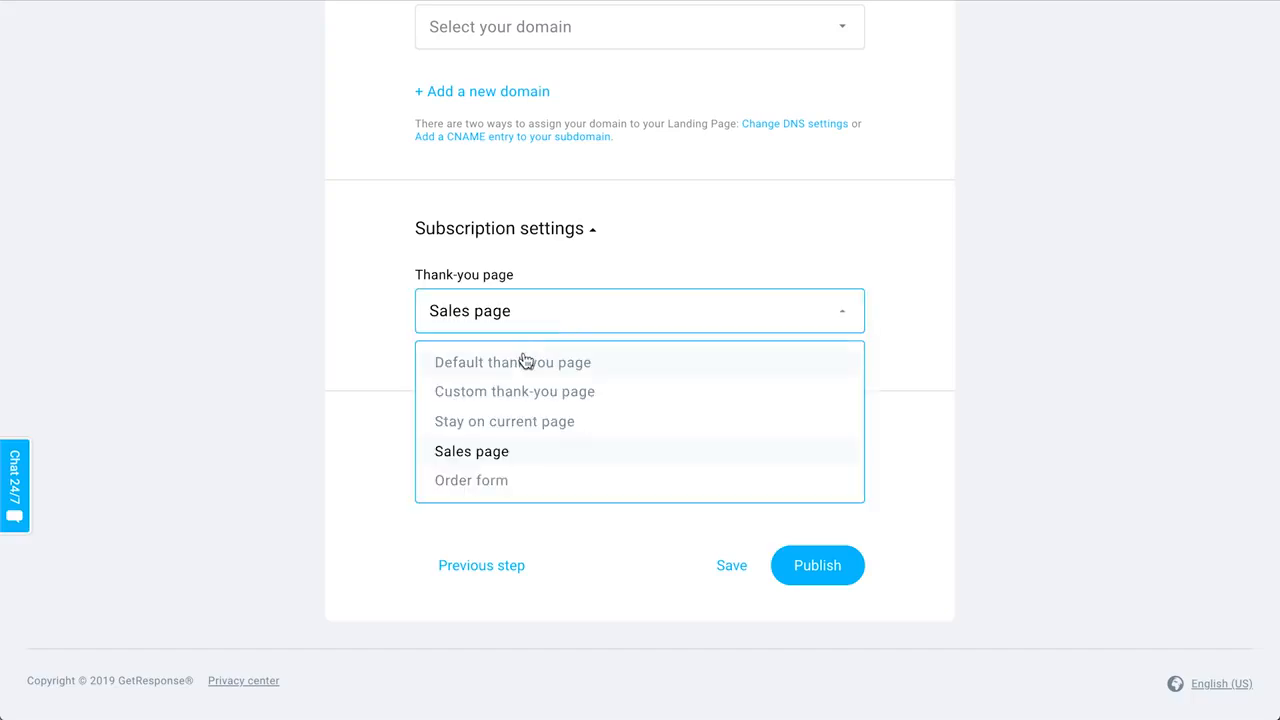
pyautogui.click(519, 362)
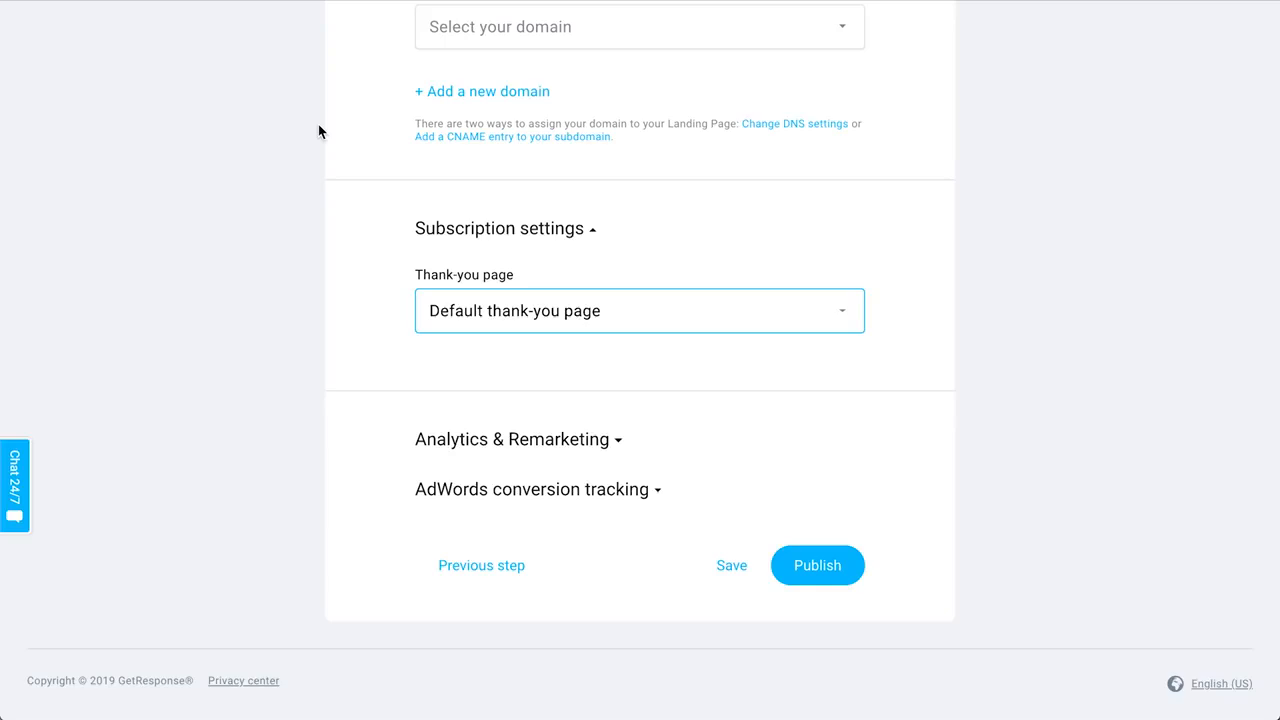
pyautogui.click(573, 306)
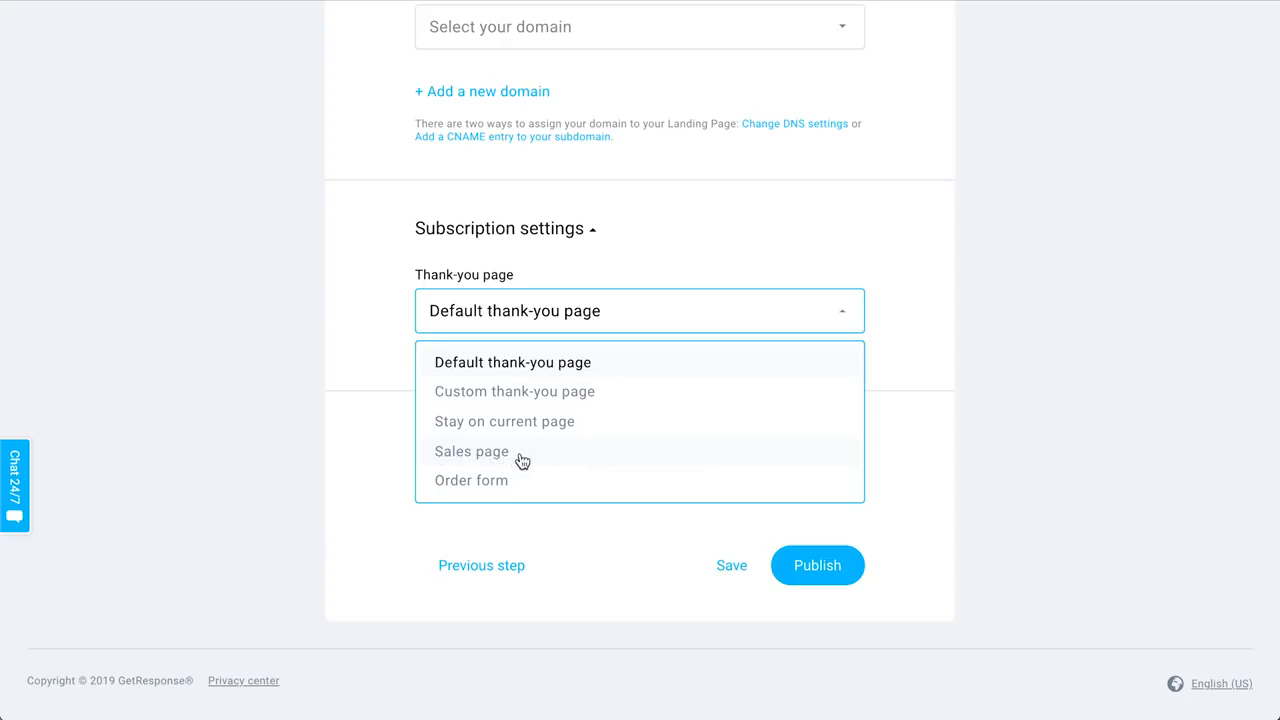
pyautogui.click(568, 374)
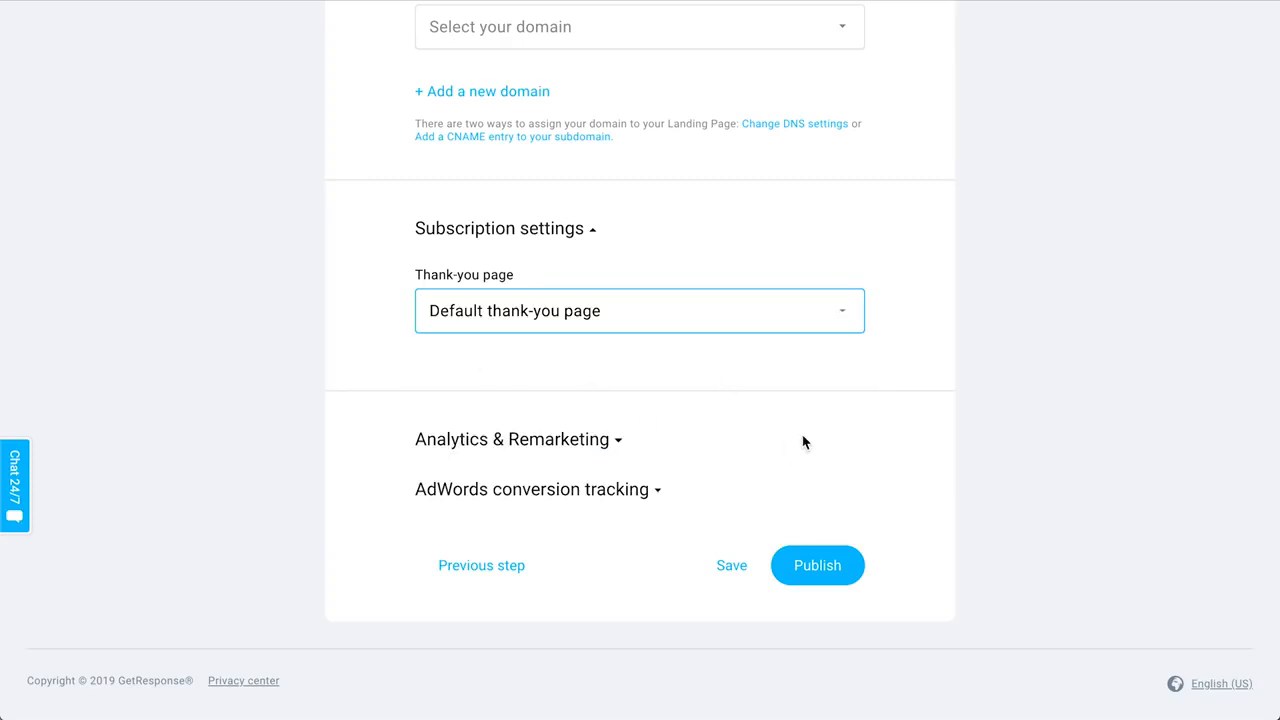
pyautogui.click(845, 567)
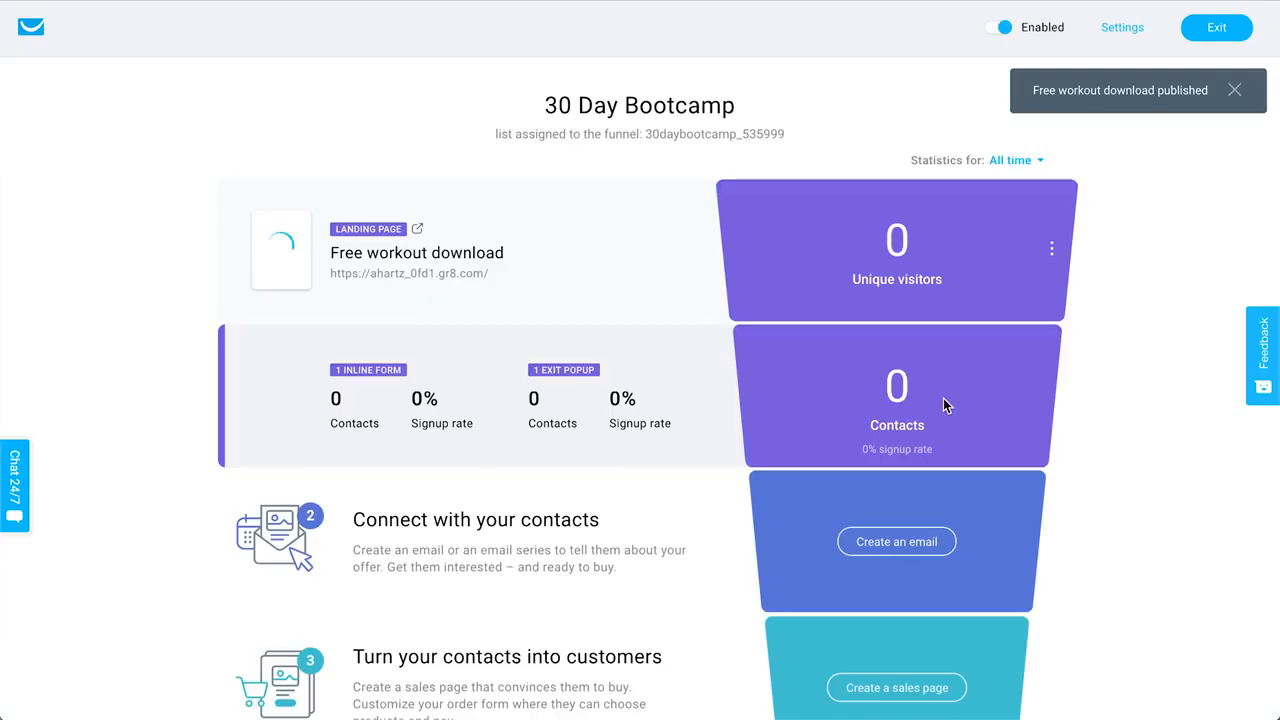
# - Examine the funnel overview, from the published landing page and its signup statistics to the overall results
pyautogui.scroll(-1, 1099, 477)
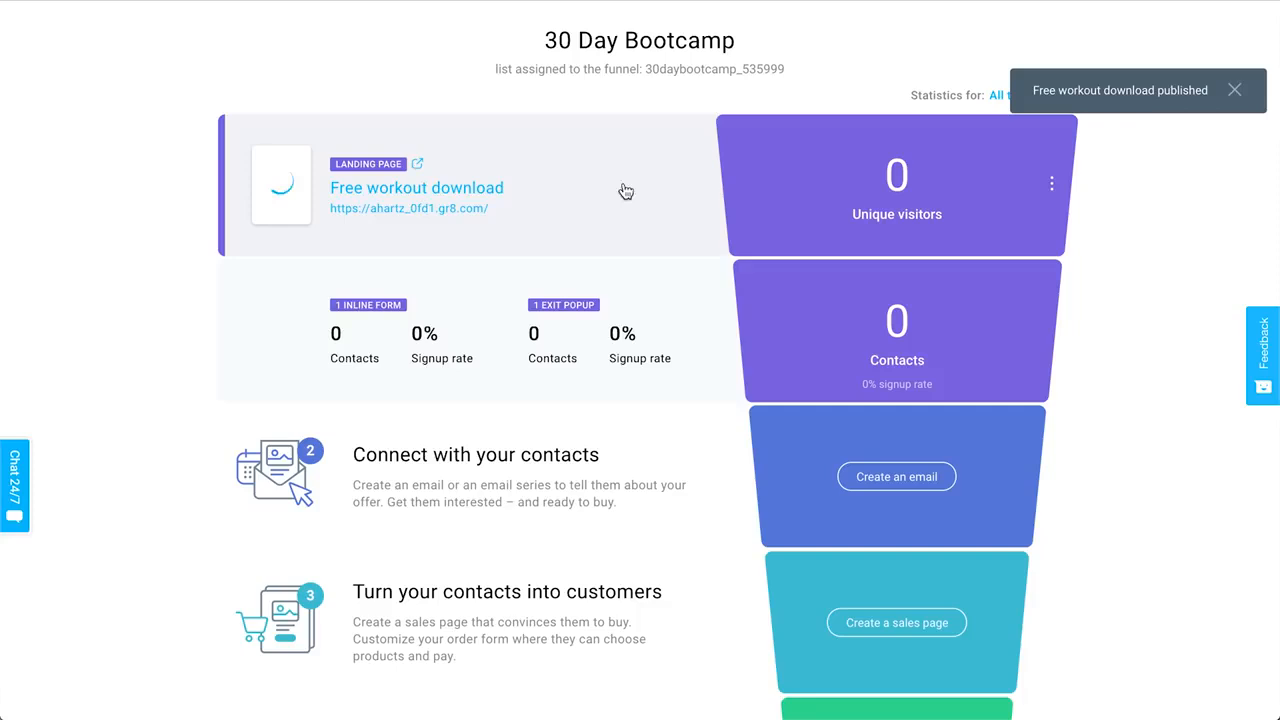
pyautogui.scroll(-2, 571, 237)
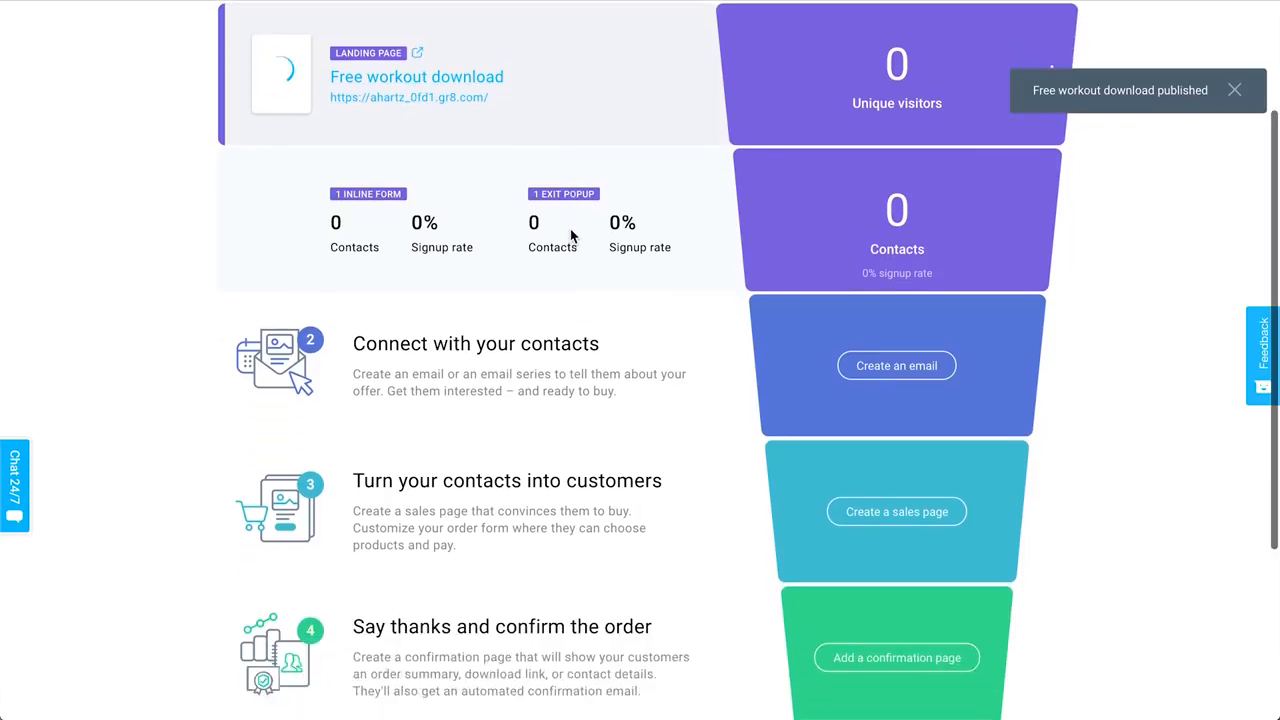
pyautogui.scroll(-1, 411, 137)
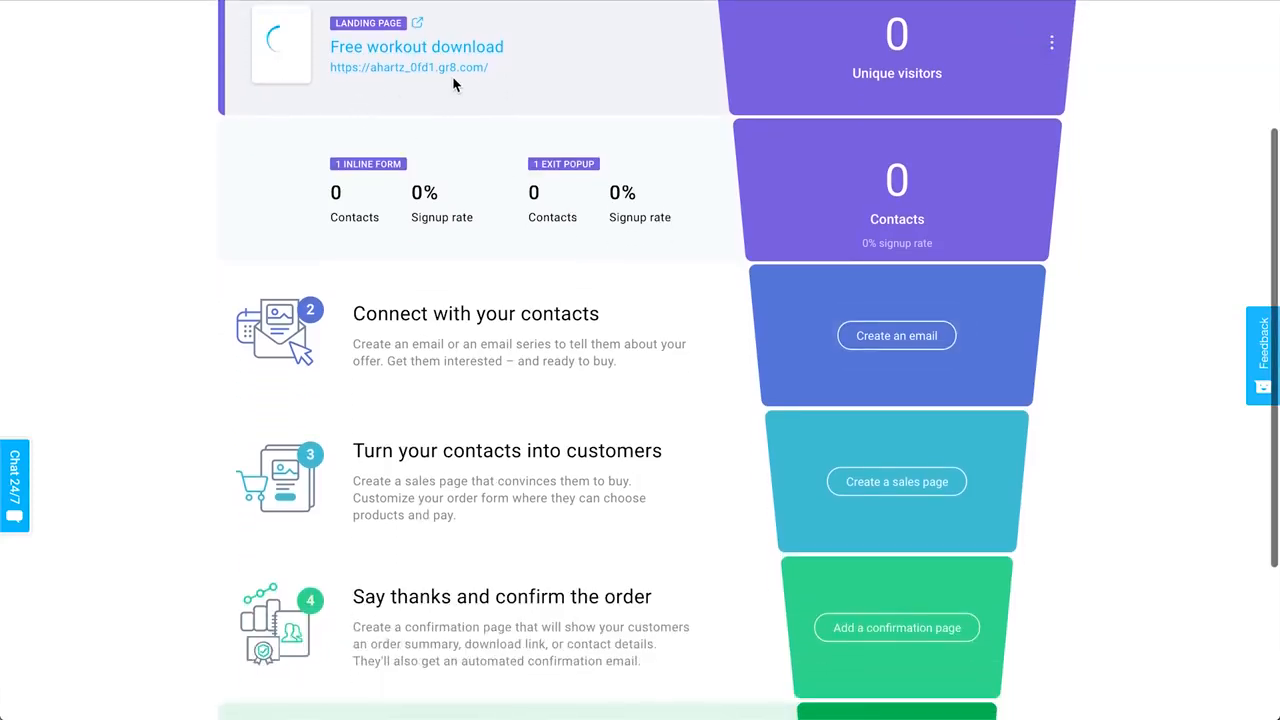
pyautogui.scroll(-1, 596, 131)
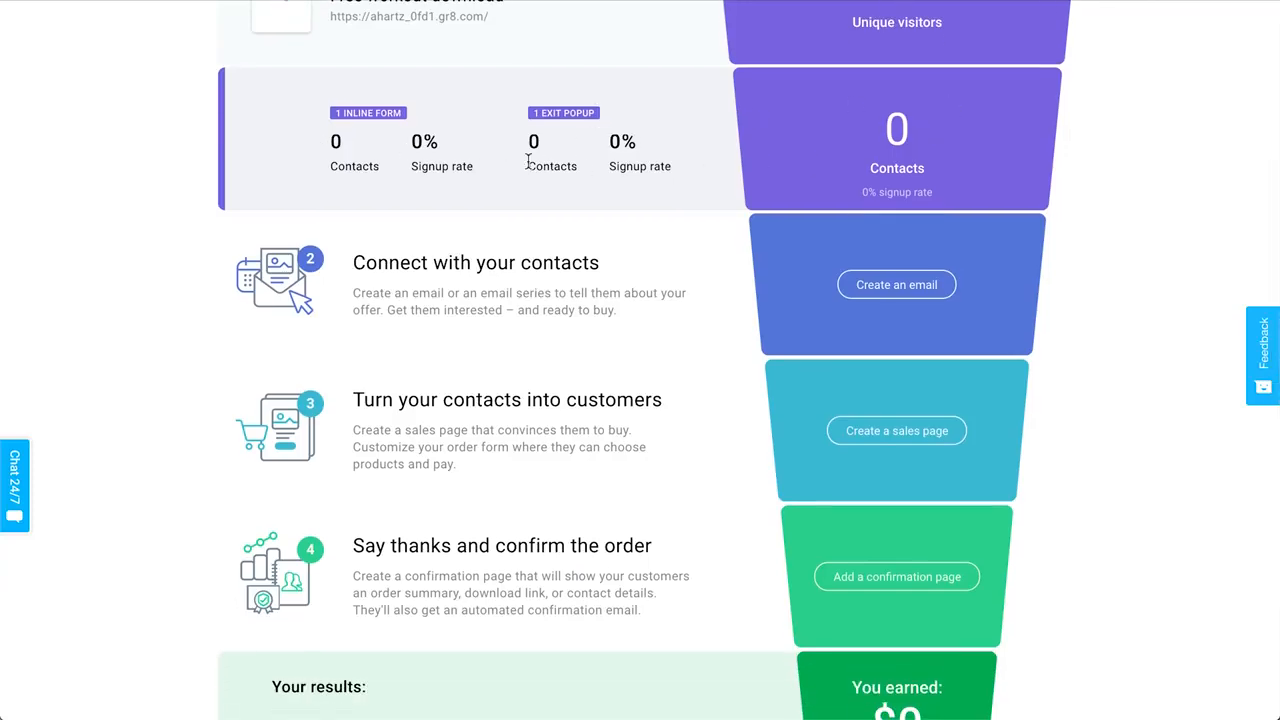
pyautogui.scroll(1, 1097, 229)
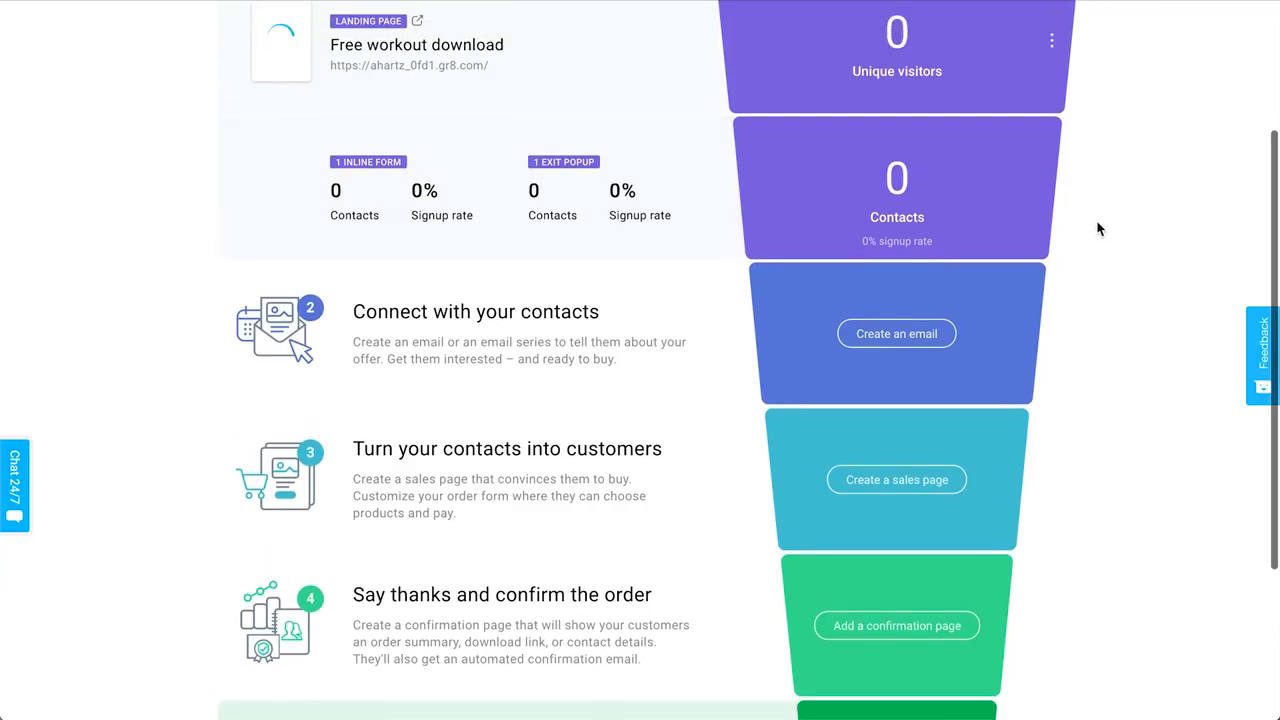
pyautogui.scroll(-4, 1097, 229)
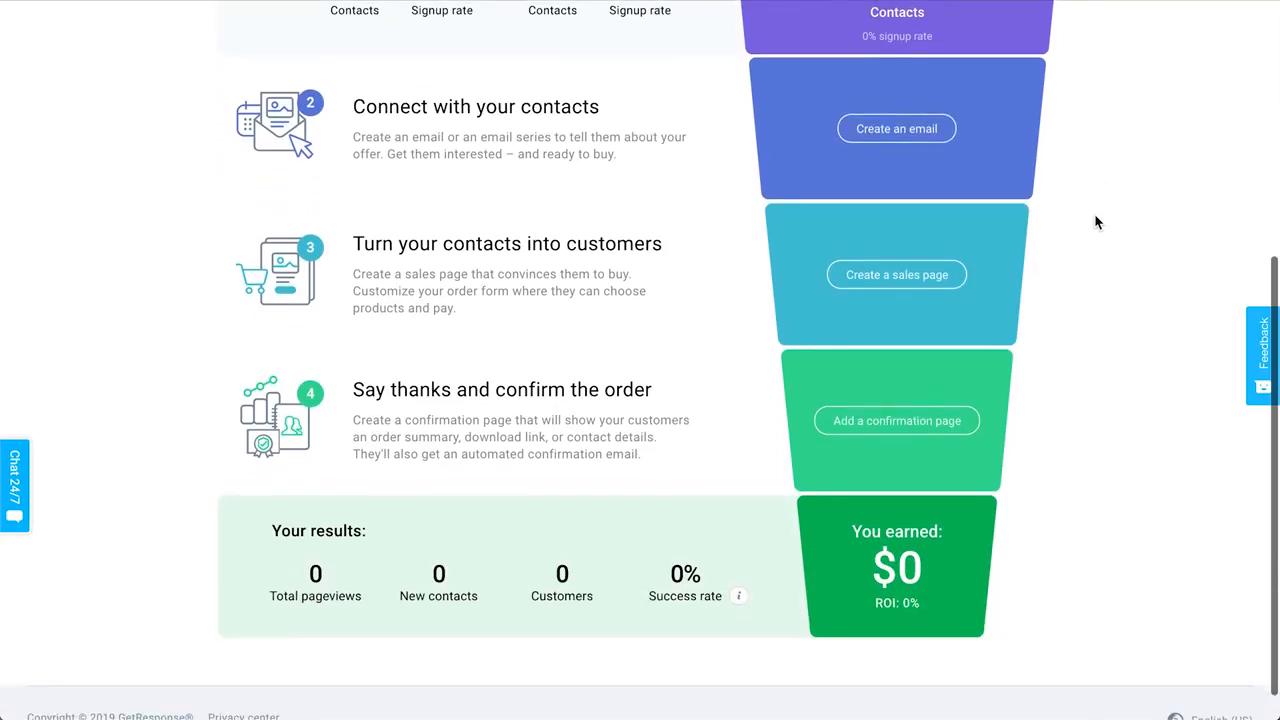
# - Create the funnel's welcome email with "Thanks for signing up!" as message name and subject, and proceed to the template choice
pyautogui.click(923, 137)
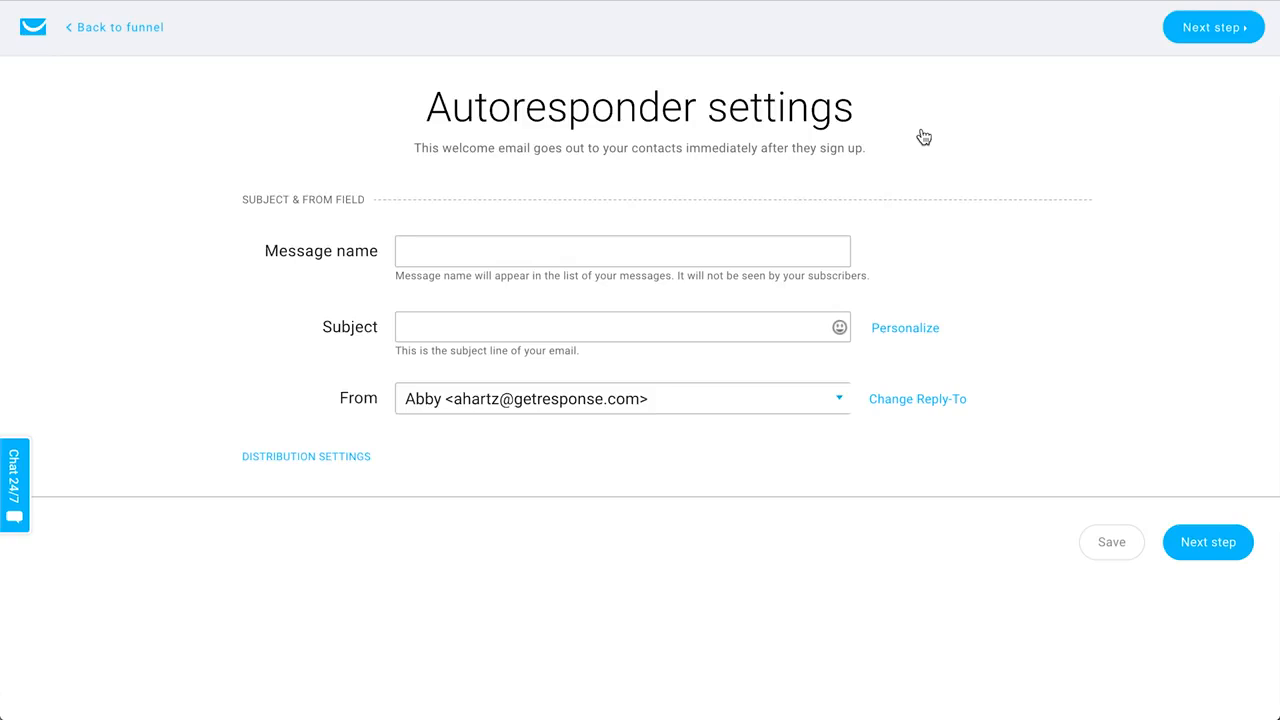
pyautogui.click(663, 259)
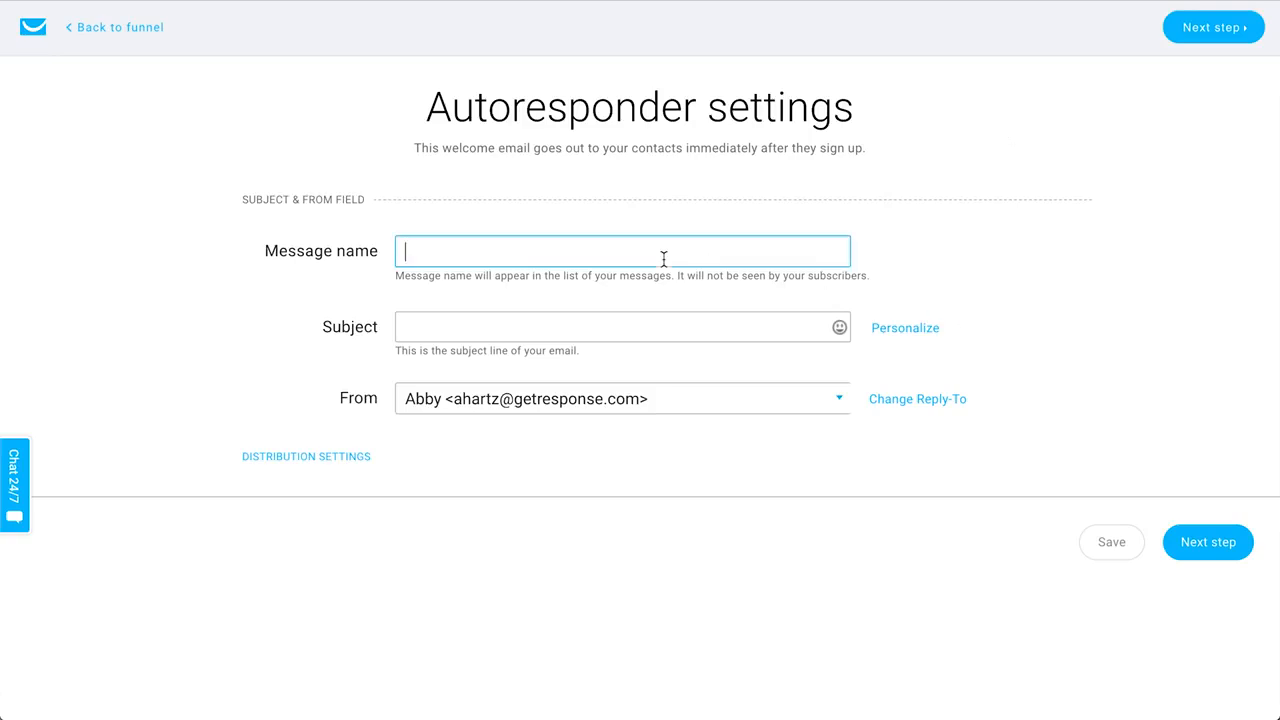
pyautogui.write('Thanks for sinin')
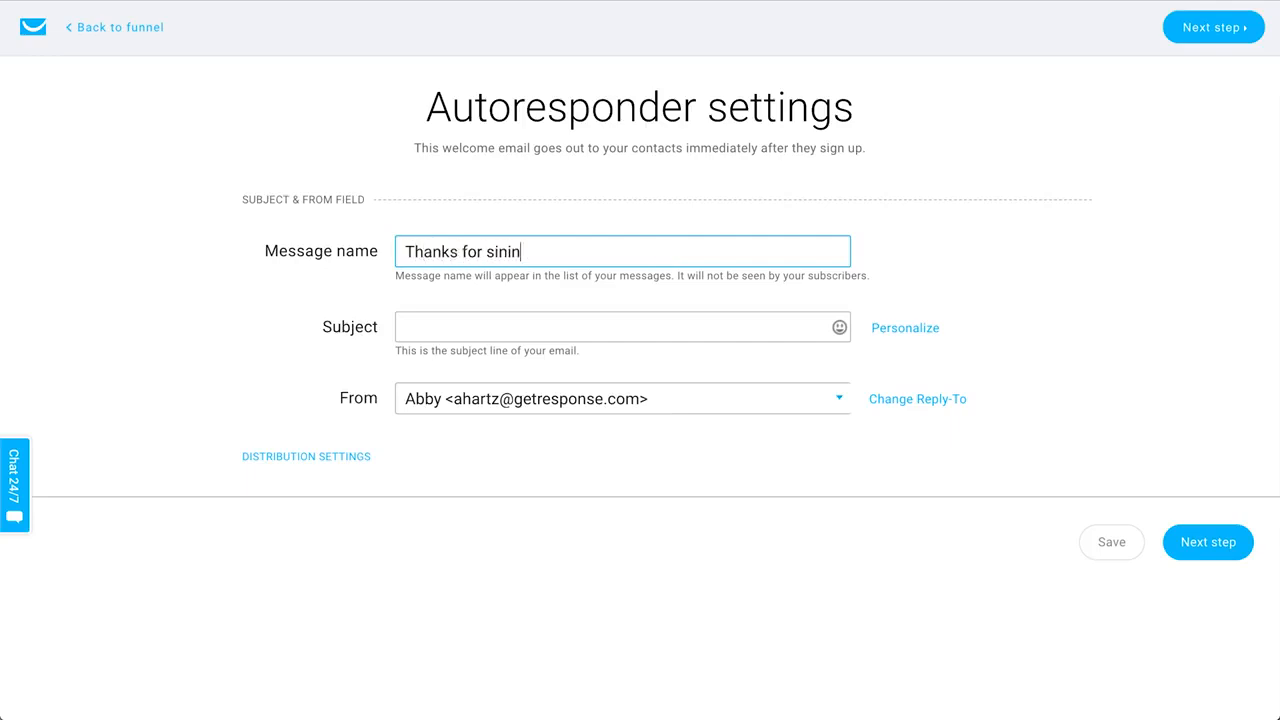
pyautogui.write('g up!')
pyautogui.hotkey('ctrl', 'a')
pyautogui.click(504, 327)
pyautogui.write('Thanks for signing up!')
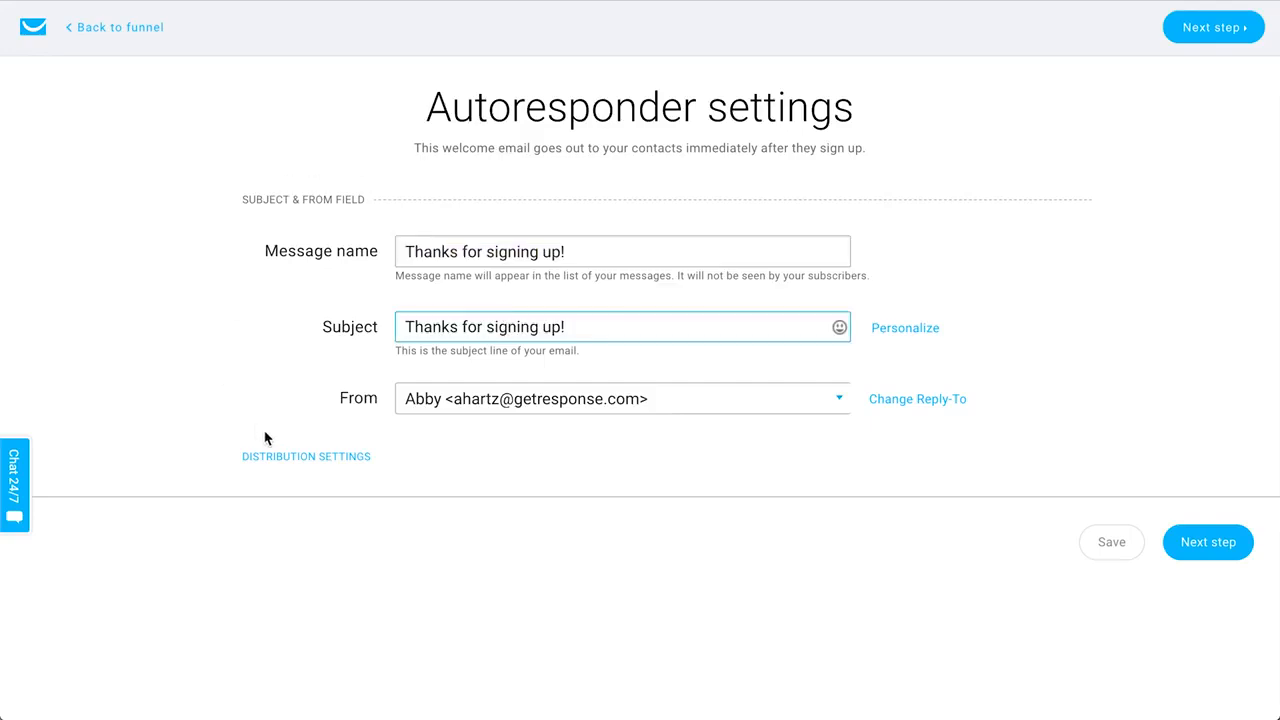
pyautogui.click(1217, 541)
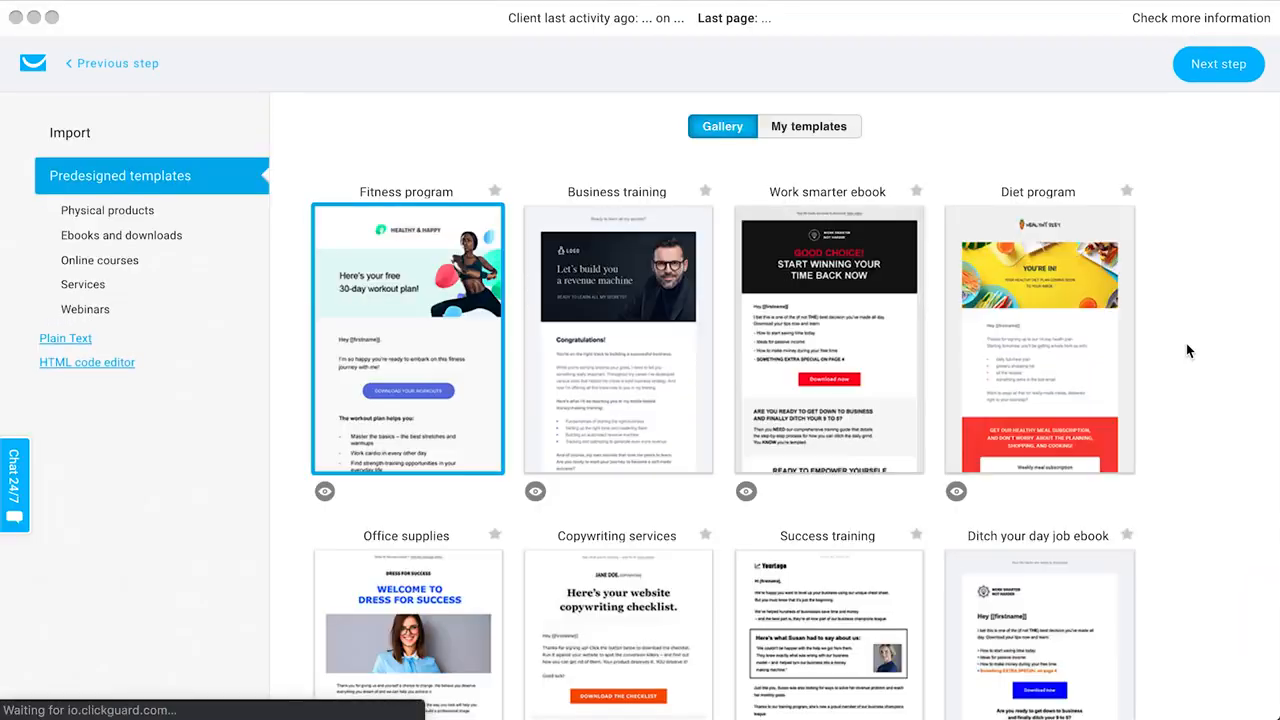
# - Browse the predesigned email templates and use the Fitness program template for the welcome email
pyautogui.scroll(-5, 524, 397)
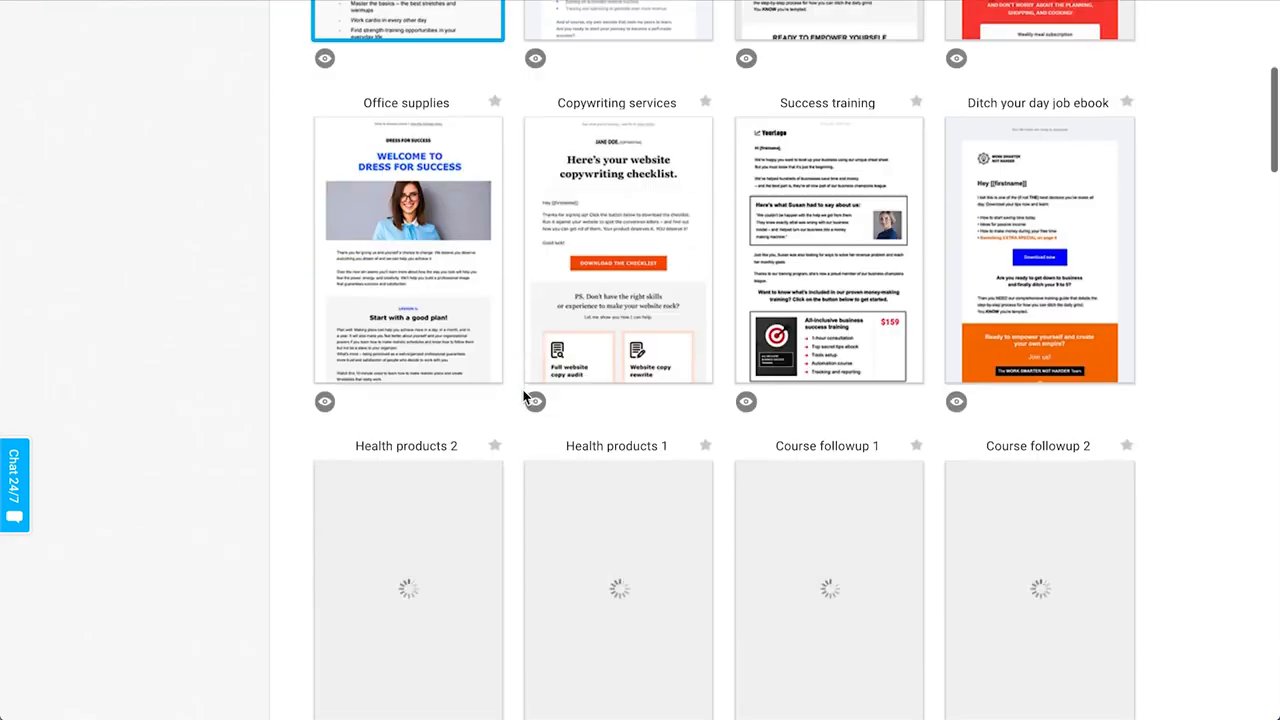
pyautogui.scroll(5, 524, 397)
pyautogui.moveTo(410, 180)
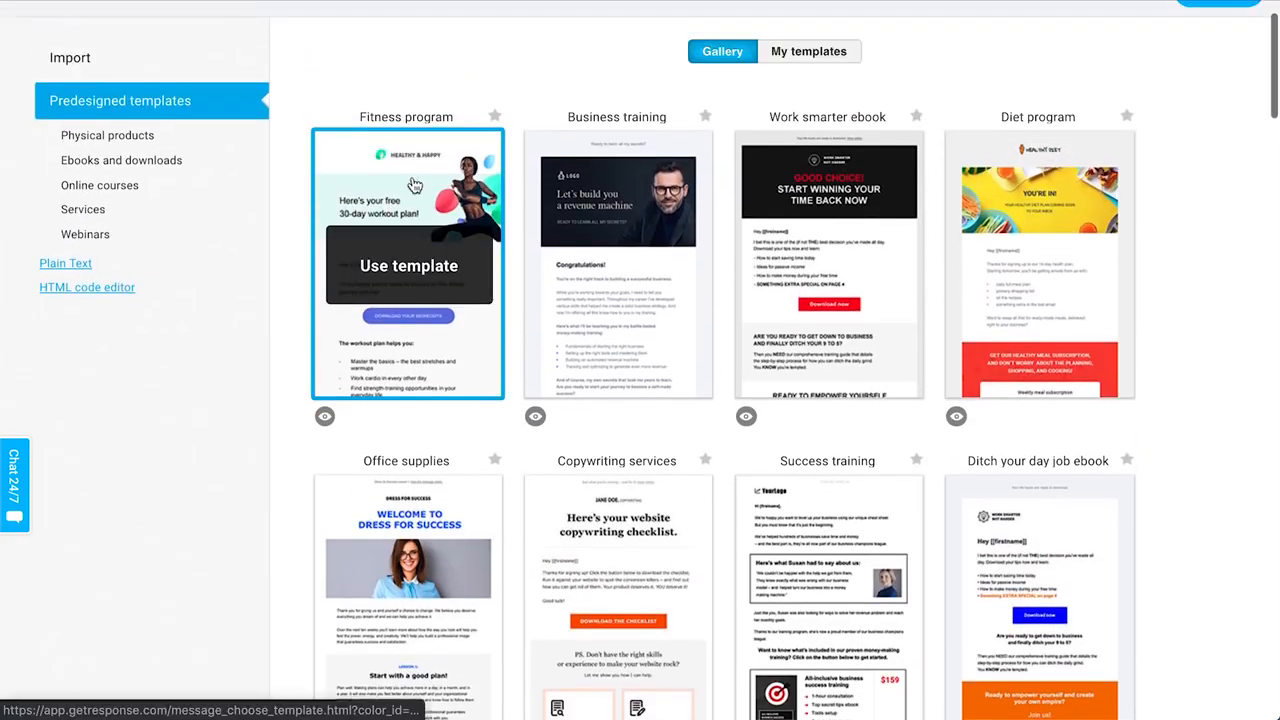
pyautogui.scroll(1, 557, 106)
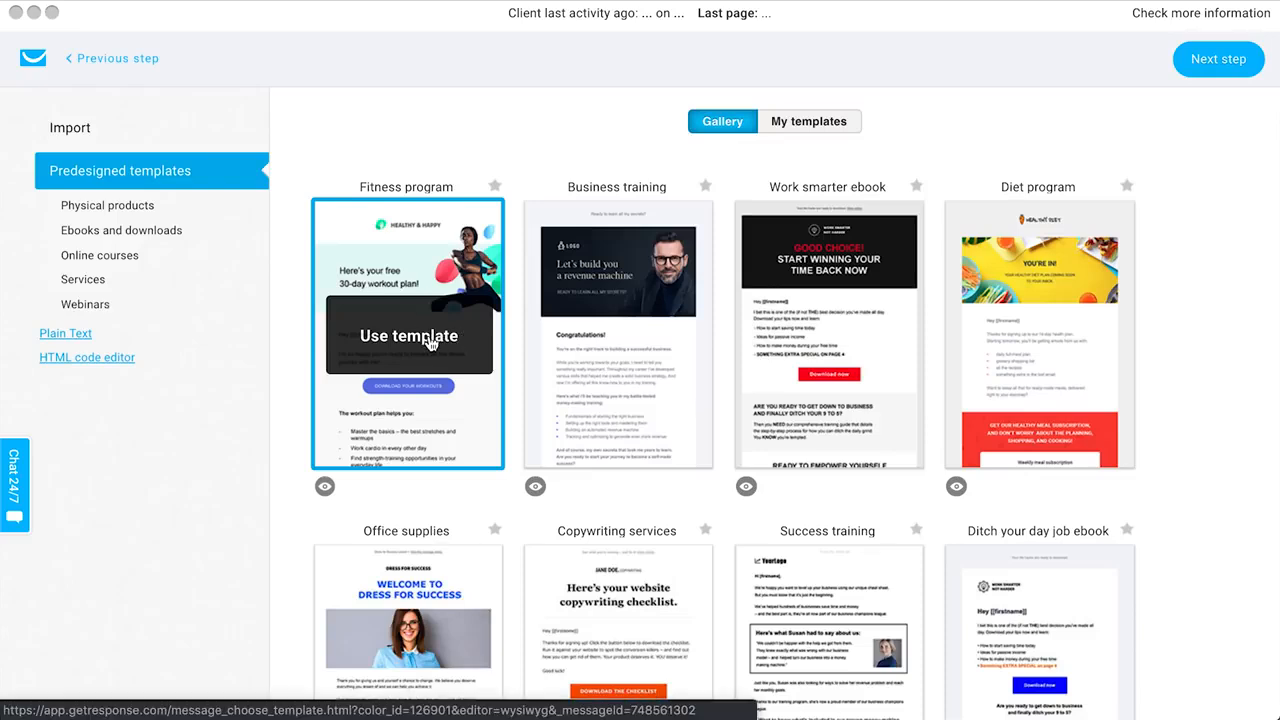
pyautogui.click(426, 345)
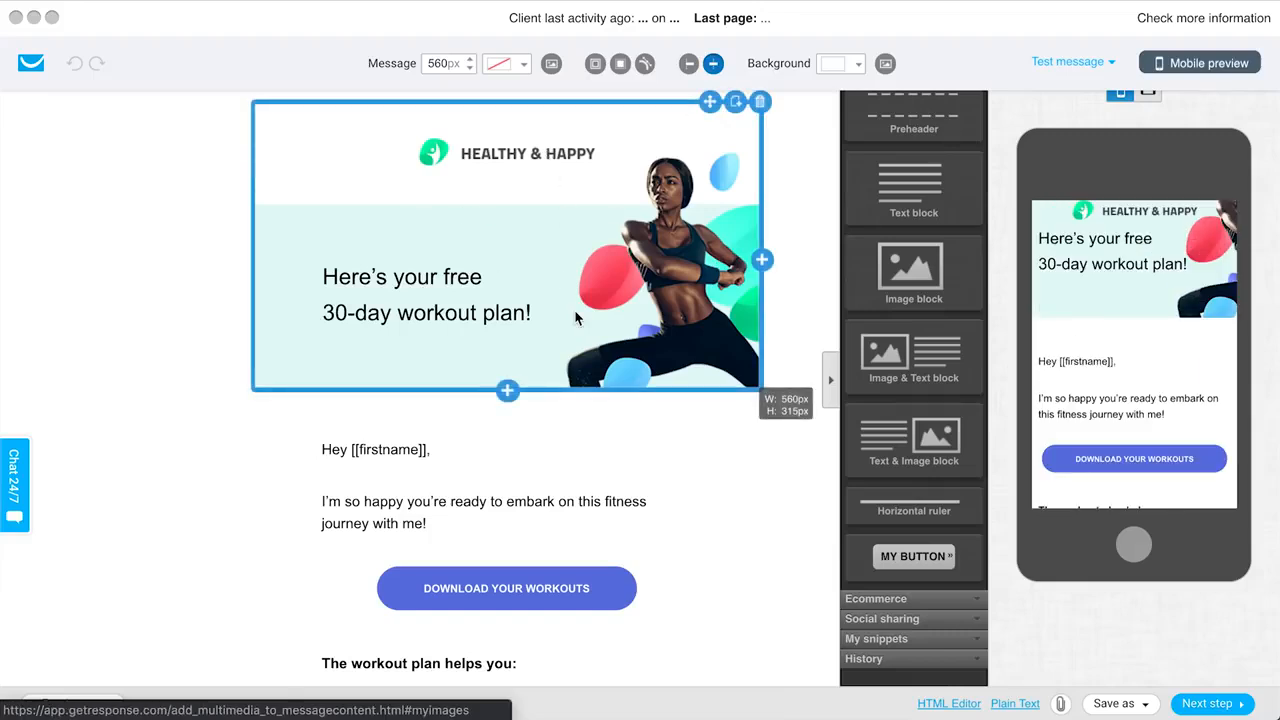
# - Examine the welcome email's content, from the workout download button to the 30 Day Bootcamp product box
pyautogui.scroll(-5, 506, 370)
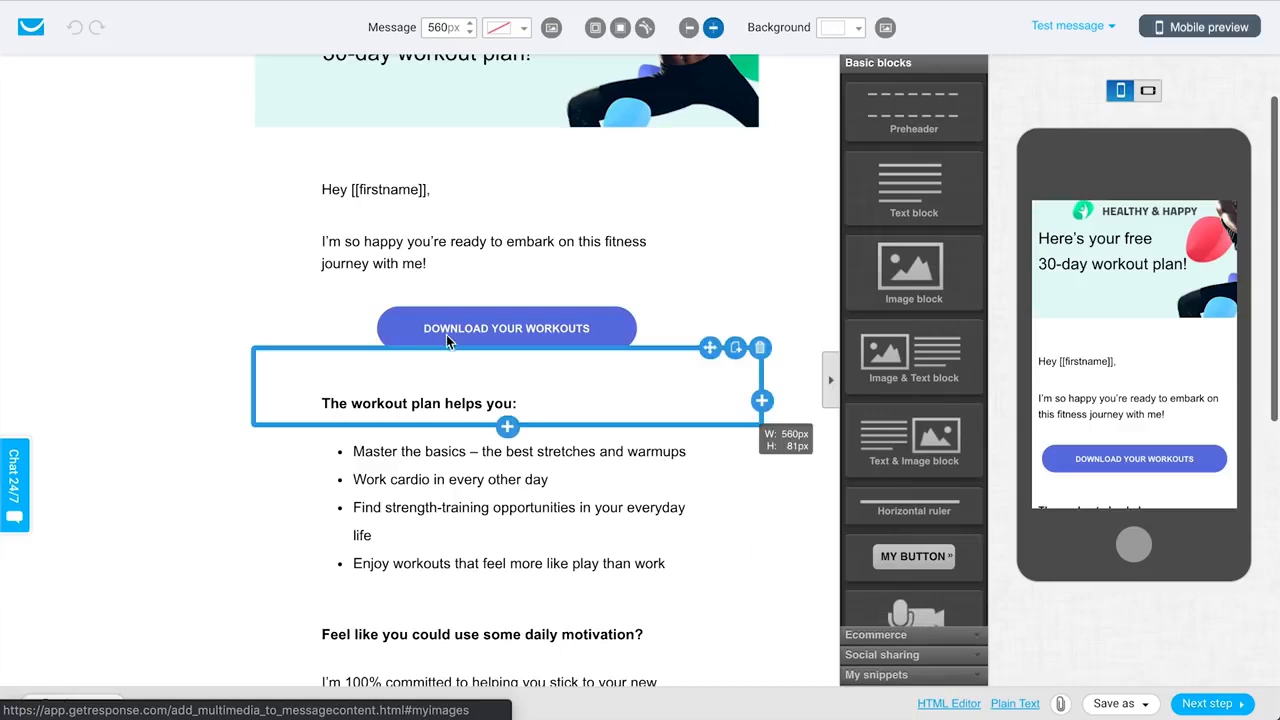
pyautogui.click(537, 330)
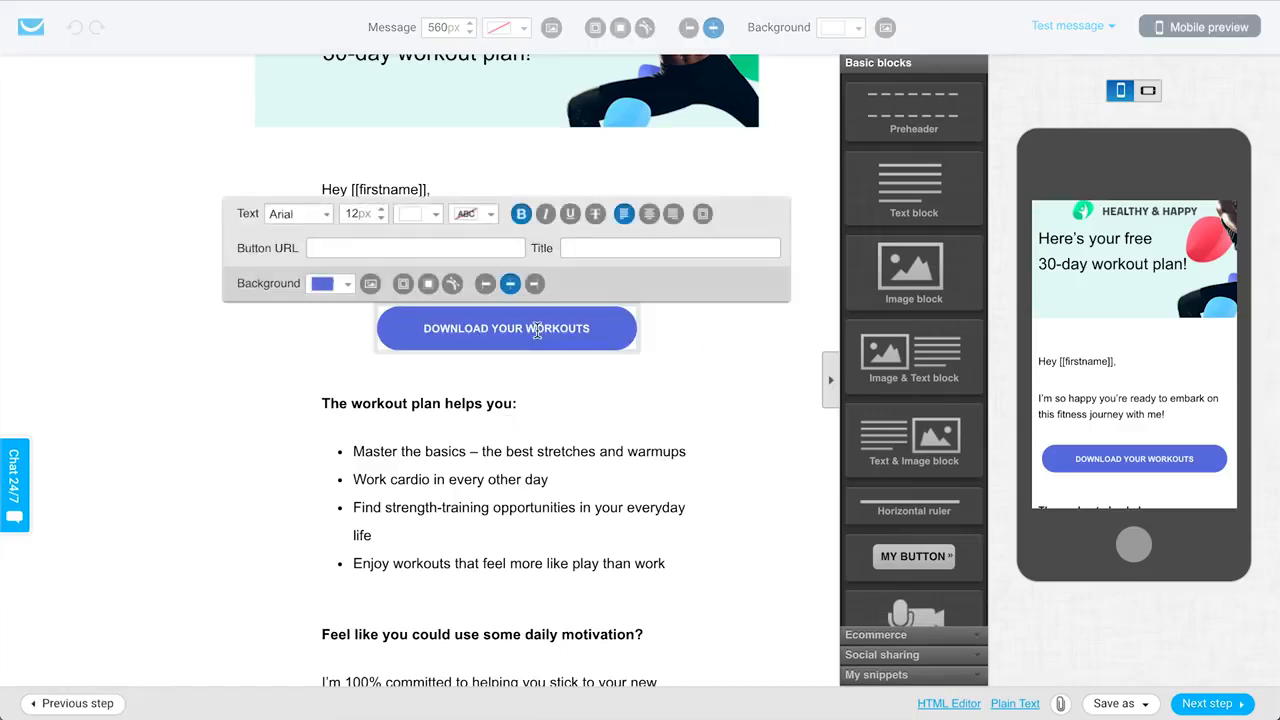
pyautogui.click(231, 378)
pyautogui.scroll(-2, 233, 372)
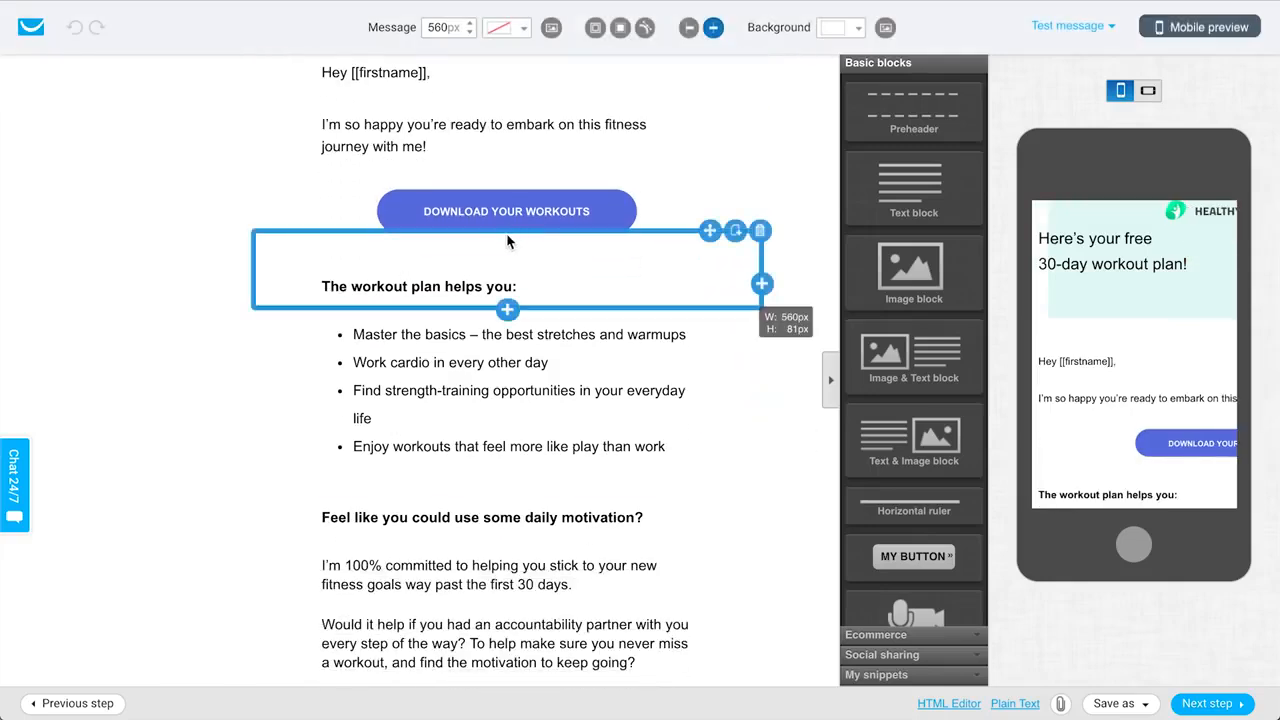
pyautogui.scroll(-1, 510, 230)
pyautogui.scroll(-5, 512, 190)
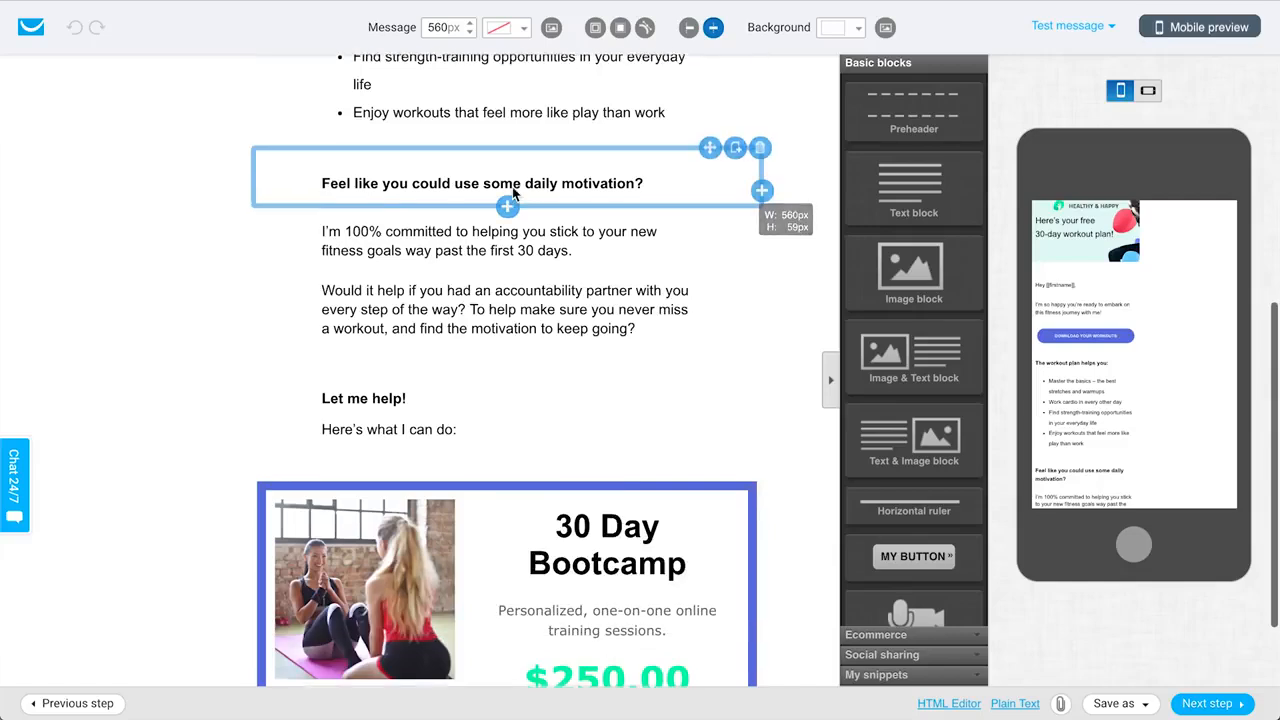
pyautogui.scroll(1, 123, 345)
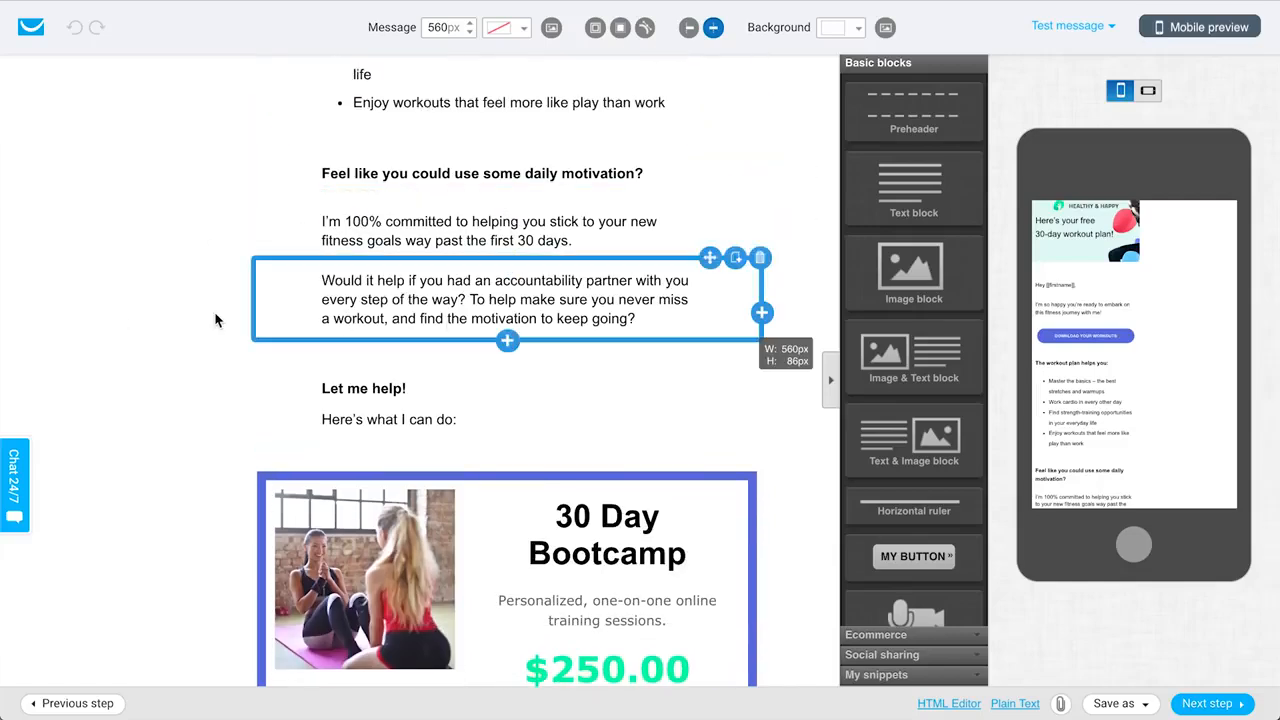
pyautogui.scroll(2, 215, 320)
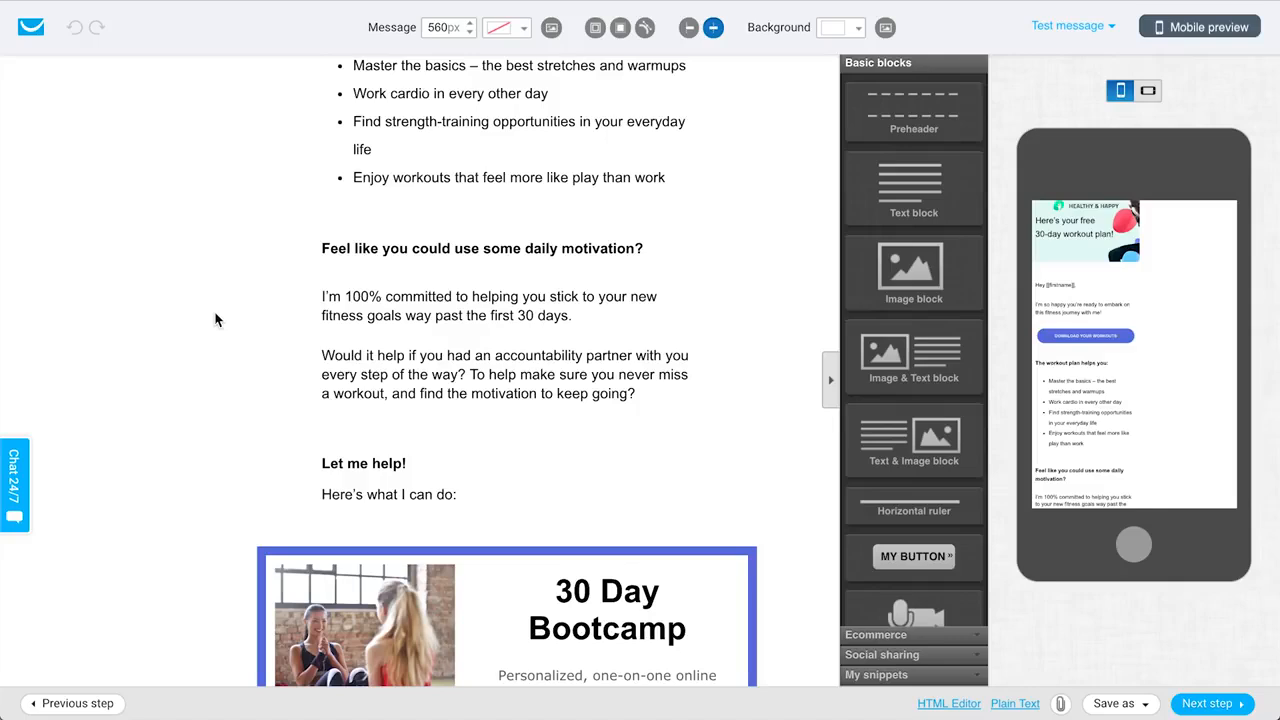
pyautogui.scroll(-5, 215, 320)
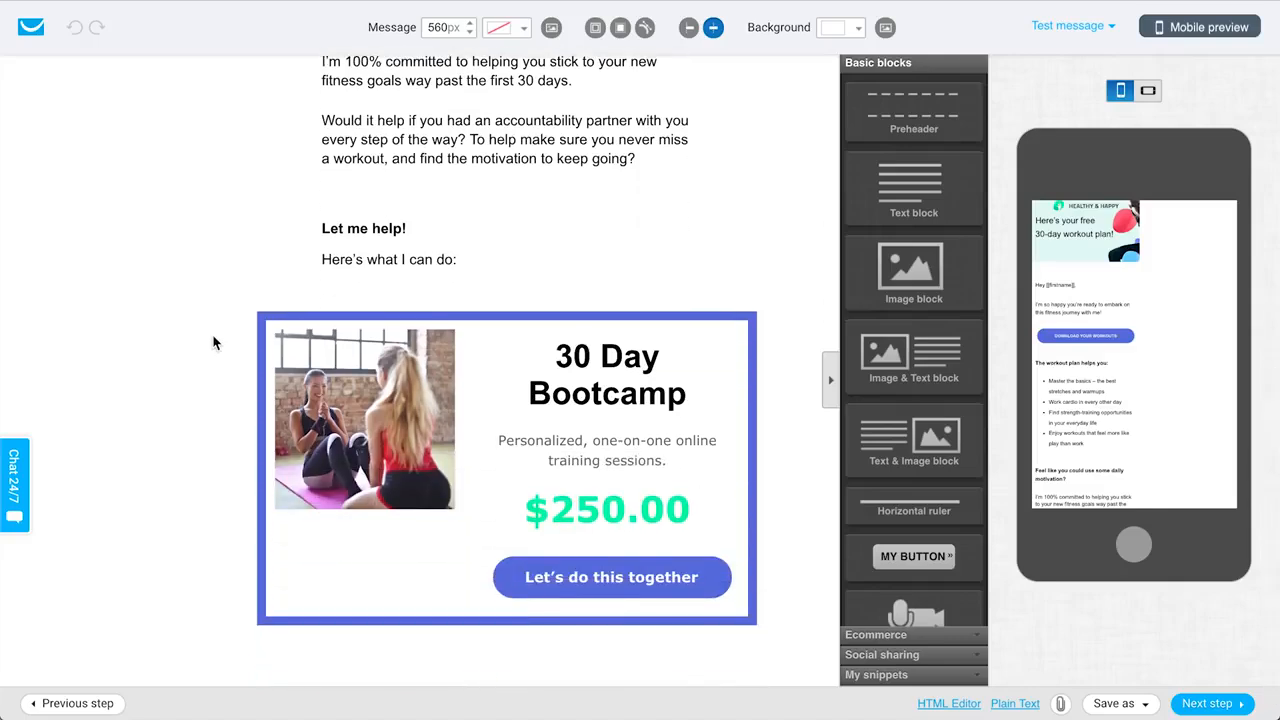
# - Hide the mobile preview and examine the ecommerce blocks and the product box's "Let's do this together" button
pyautogui.click(1200, 27)
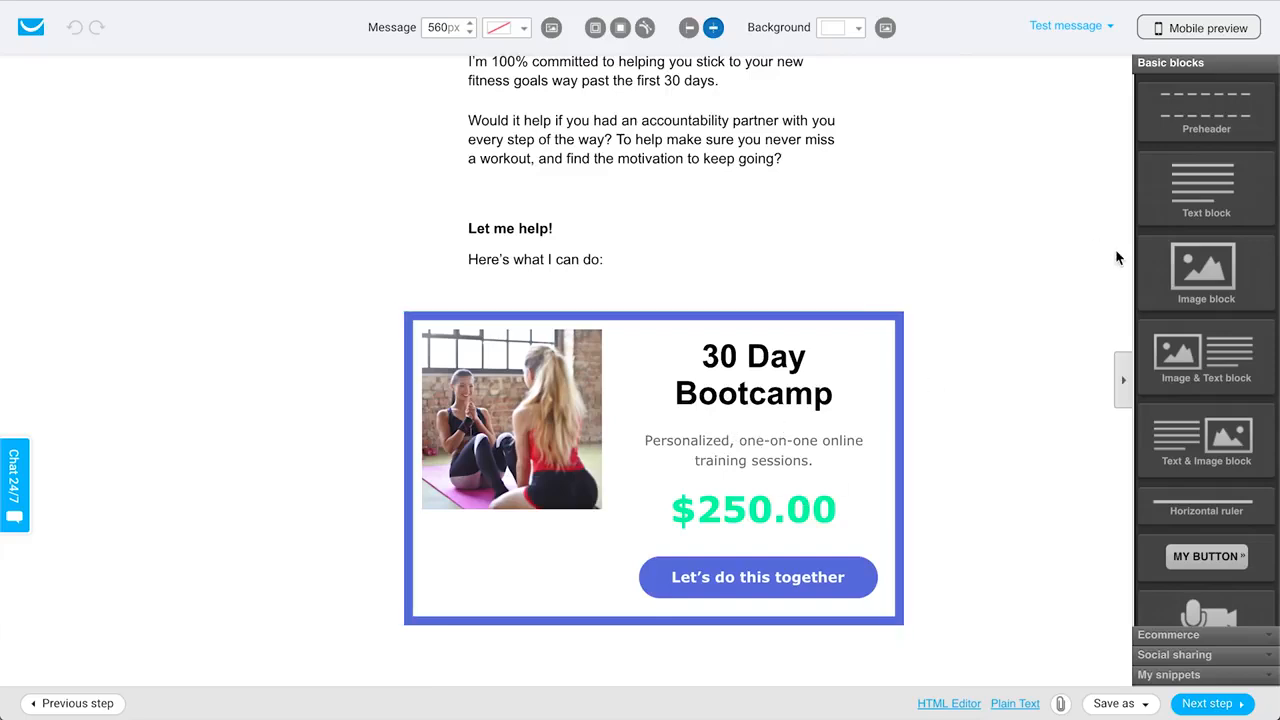
pyautogui.click(1181, 639)
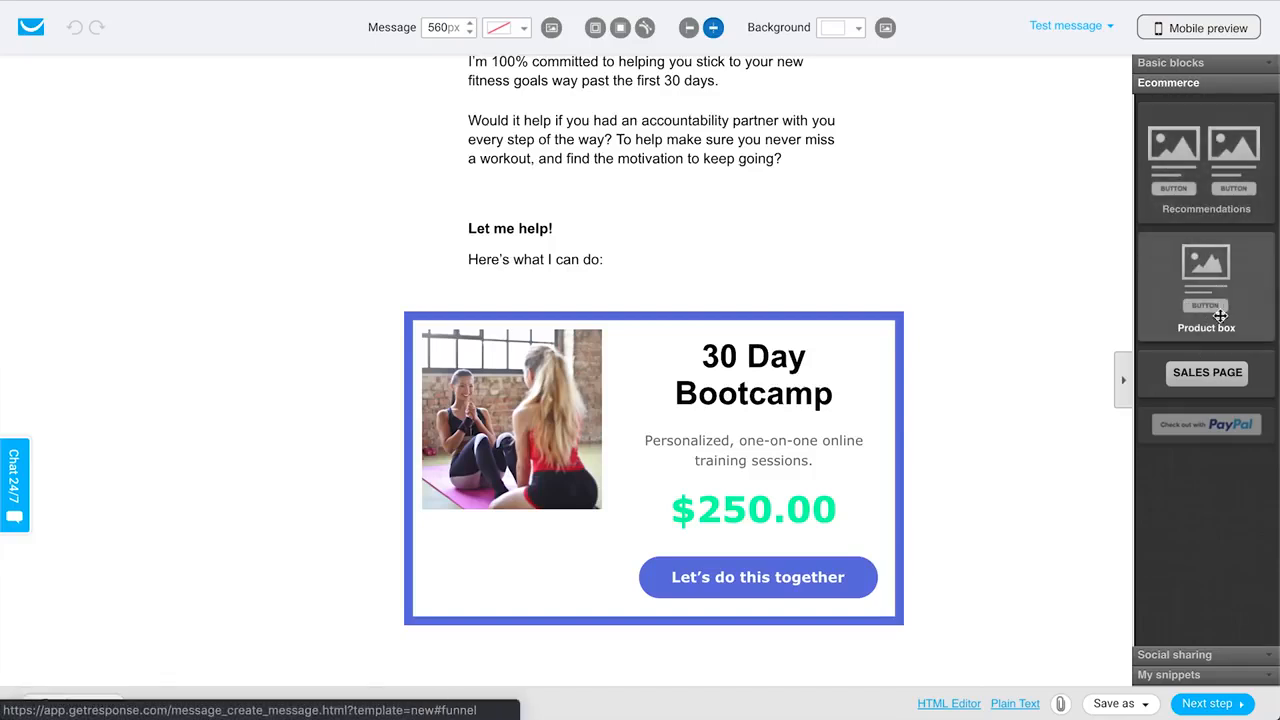
pyautogui.moveTo(1208, 374)
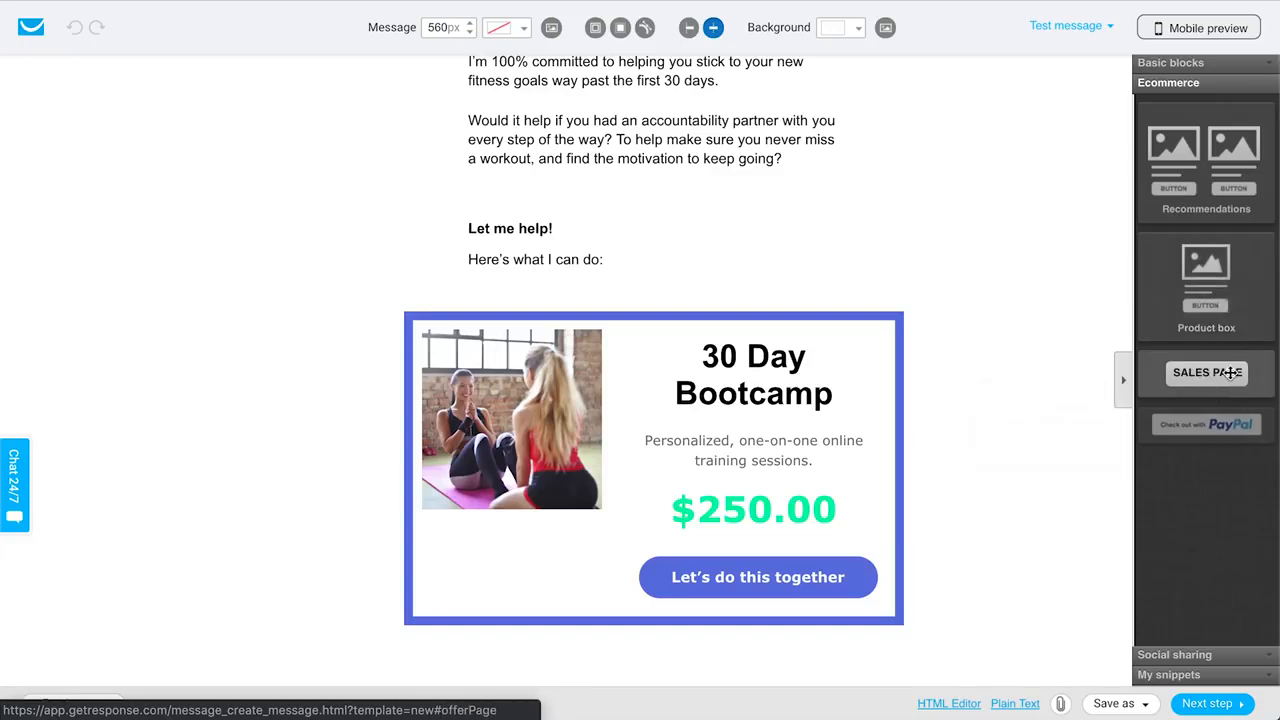
pyautogui.moveTo(1230, 372); pyautogui.dragTo(754, 576)
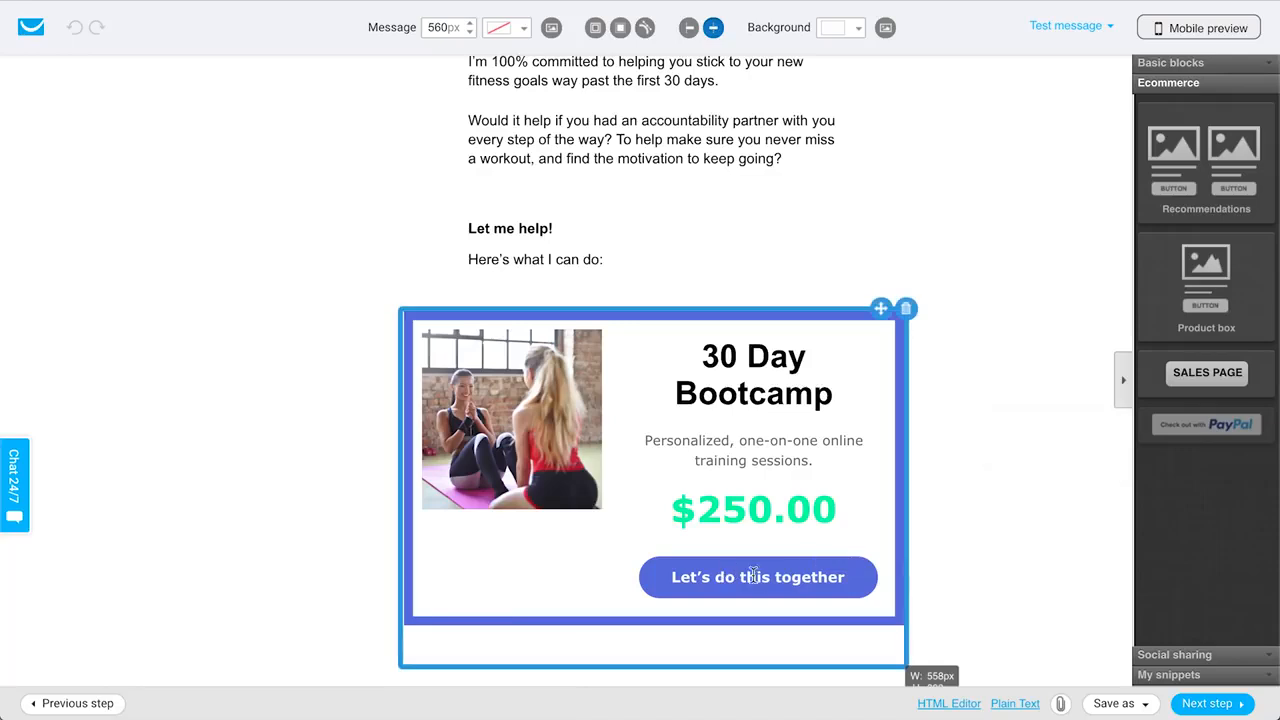
pyautogui.click(778, 577)
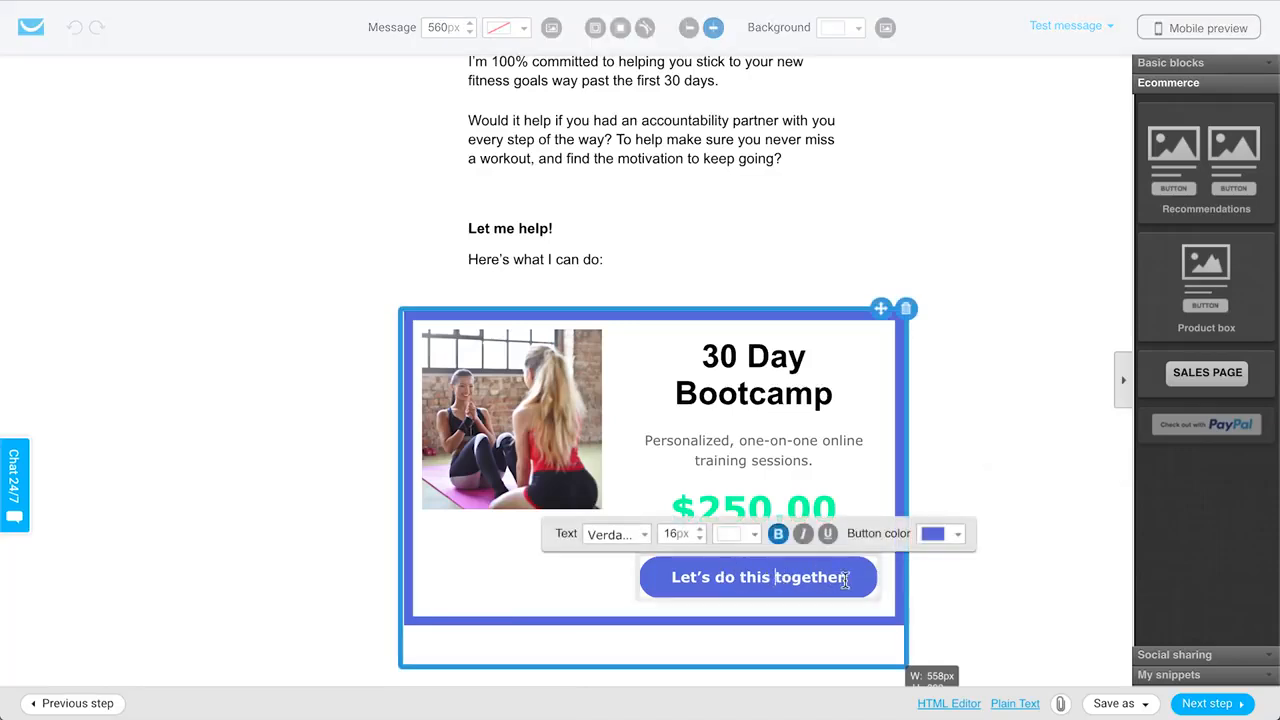
pyautogui.click(1024, 579)
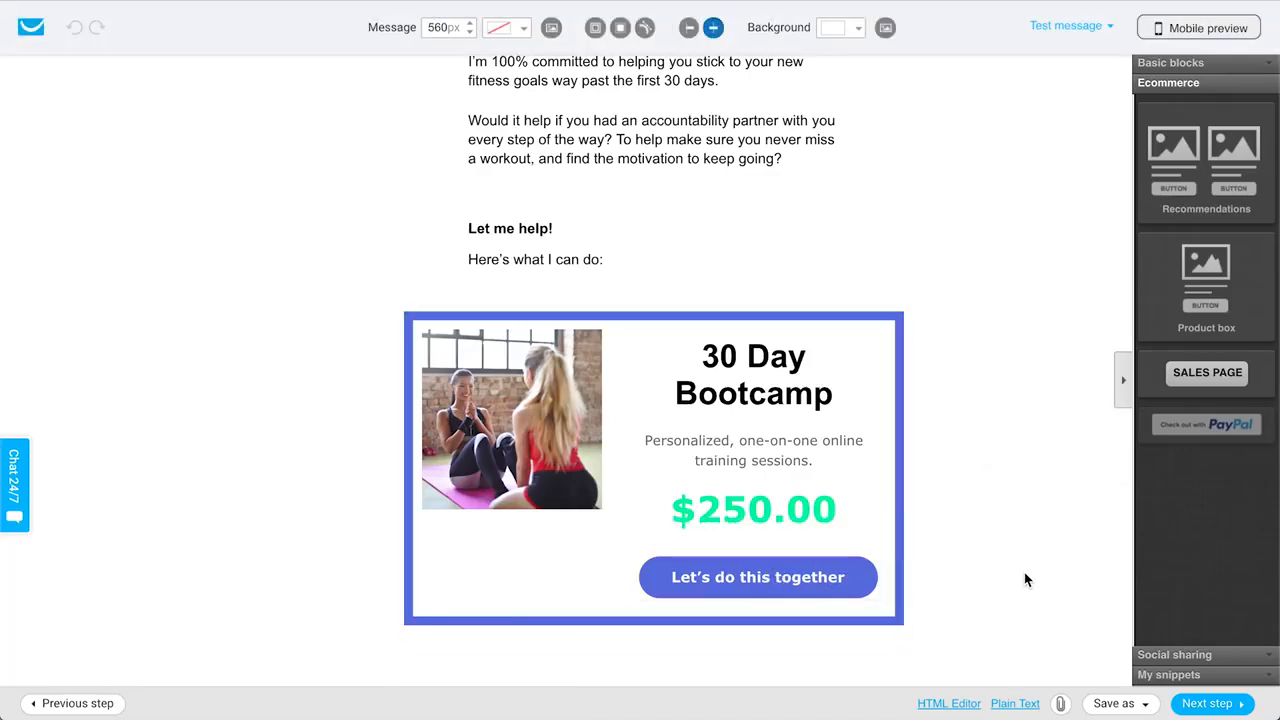
# - Finish the welcome email design and review its autoresponder entry in the funnel overview
pyautogui.scroll(-1, 1041, 505)
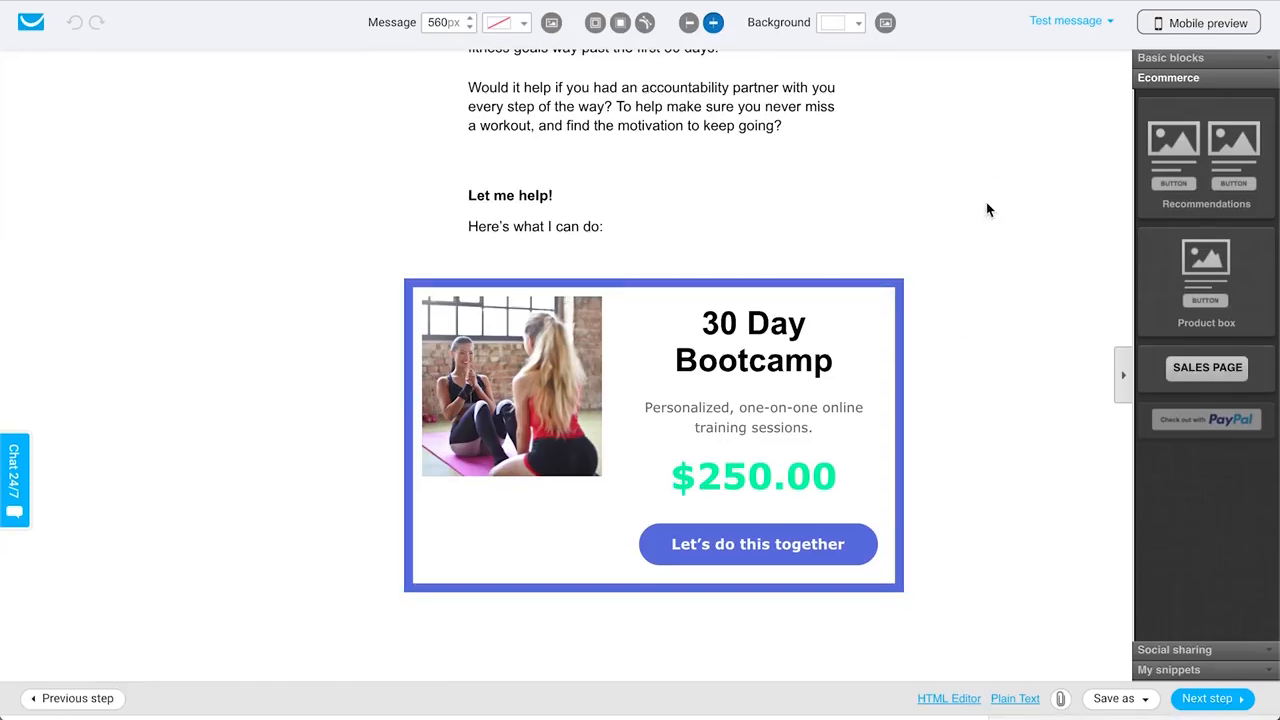
pyautogui.click(1209, 705)
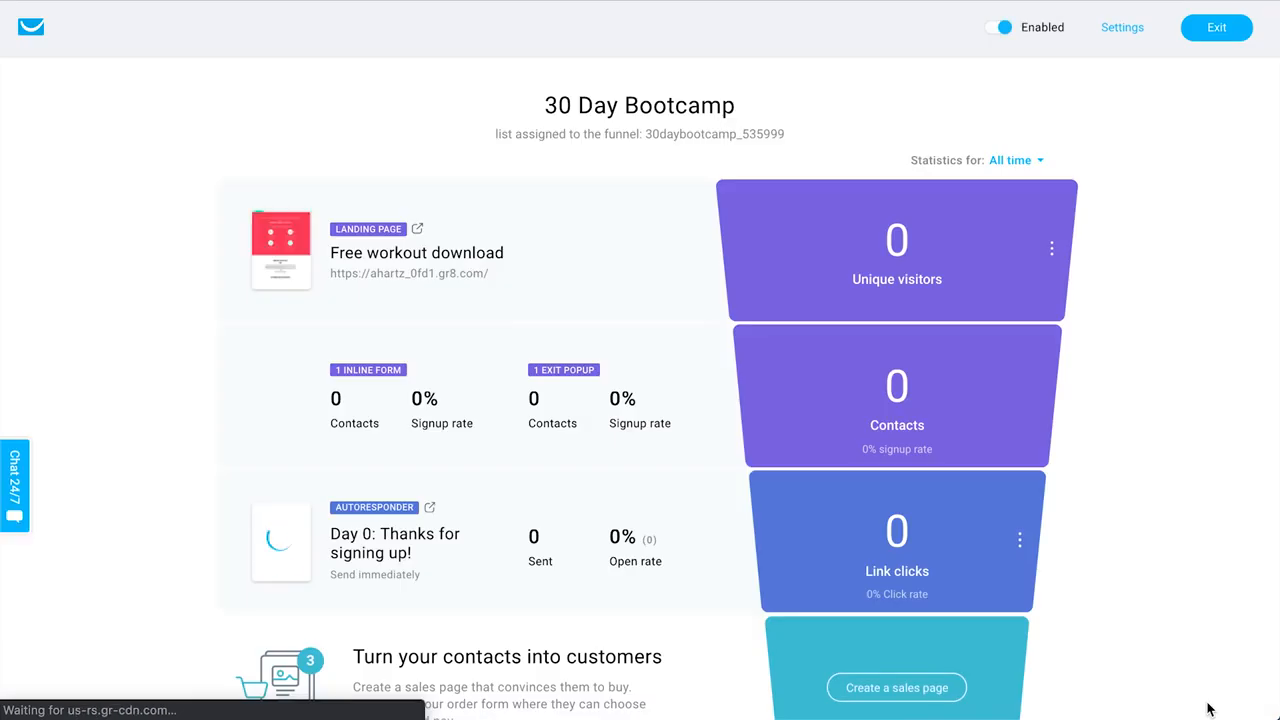
pyautogui.scroll(-2, 1130, 440)
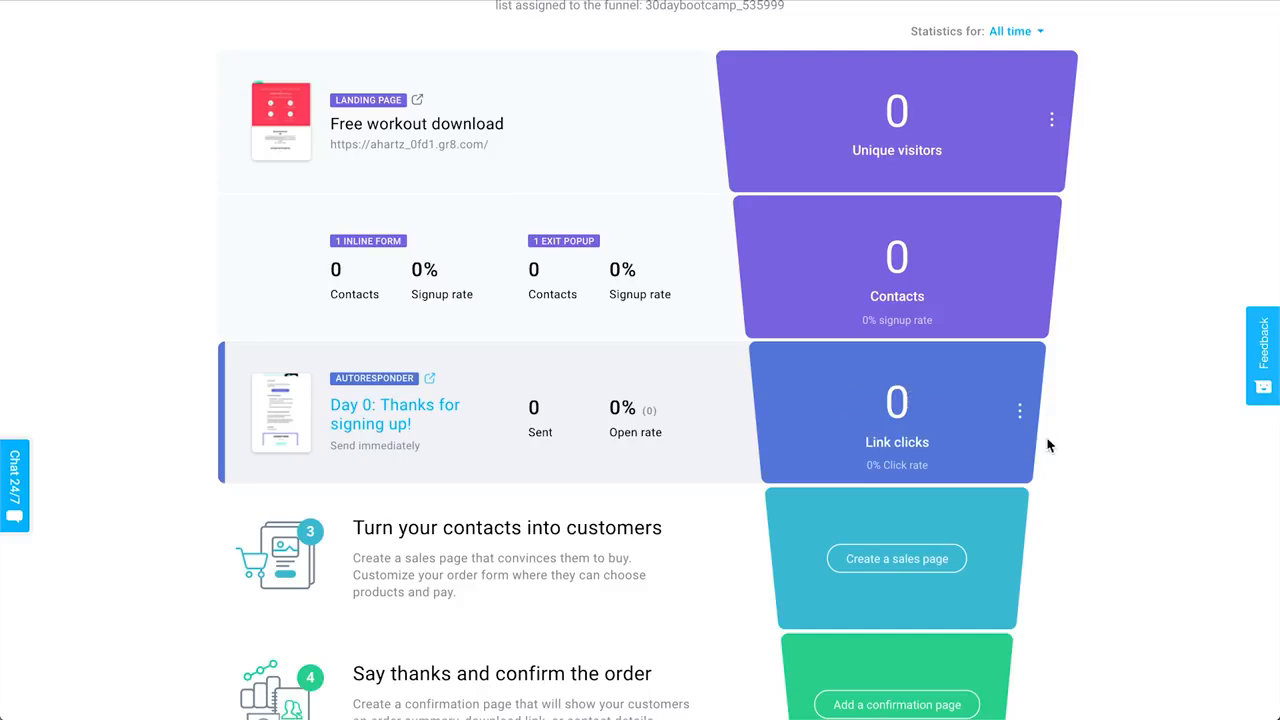
pyautogui.scroll(-1, 1160, 514)
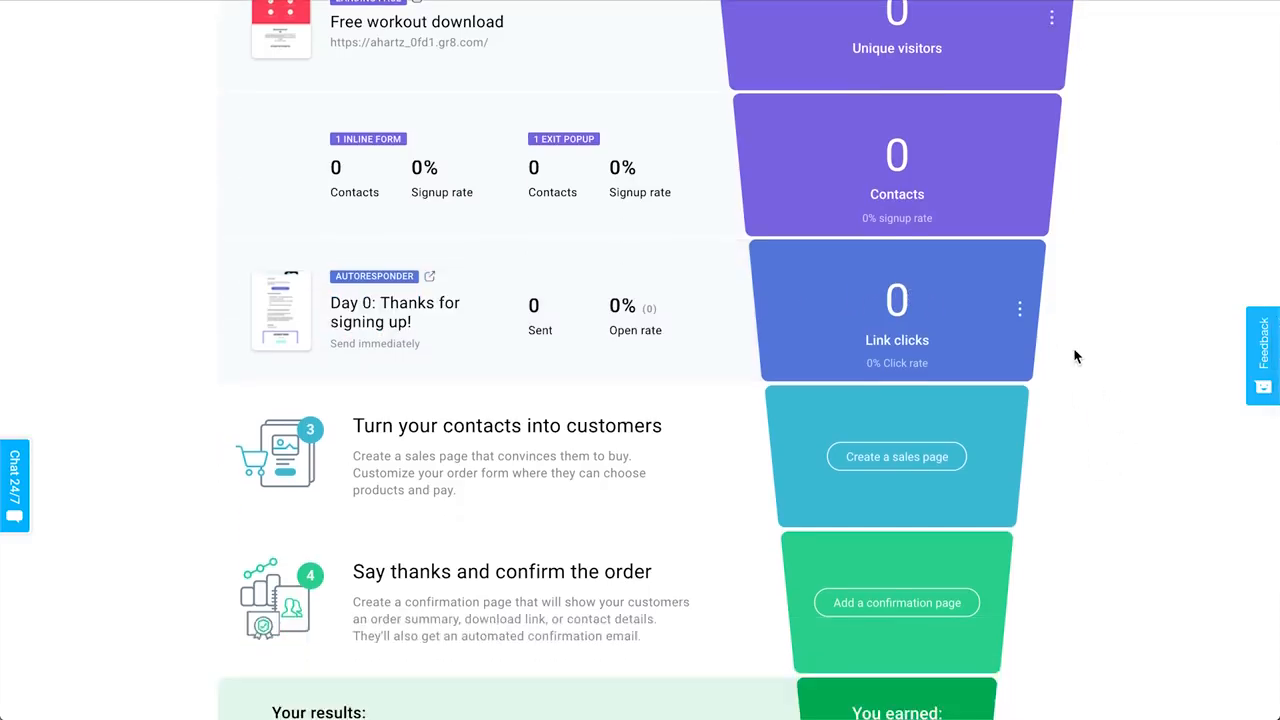
# - Open the form for adding another funnel email, examine its send day, timing and message options, and cancel it
pyautogui.click(1019, 309)
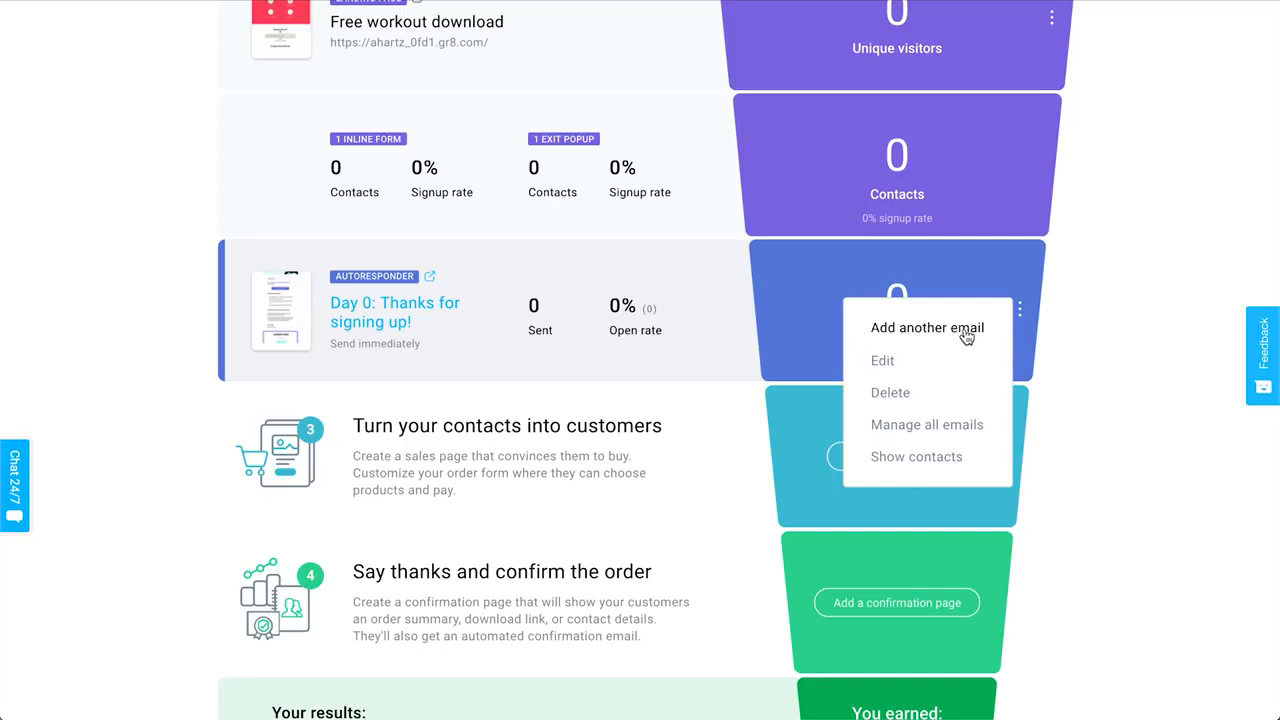
pyautogui.click(925, 337)
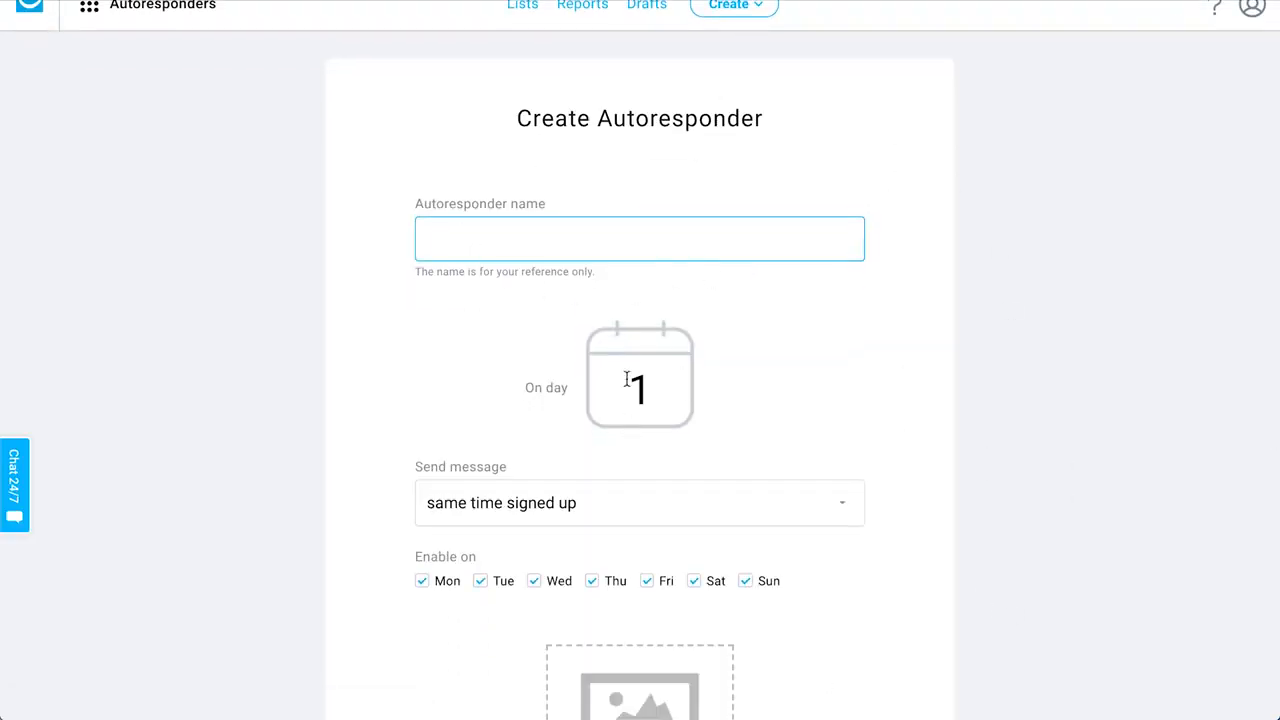
pyautogui.scroll(-1, 881, 451)
pyautogui.scroll(1, 881, 451)
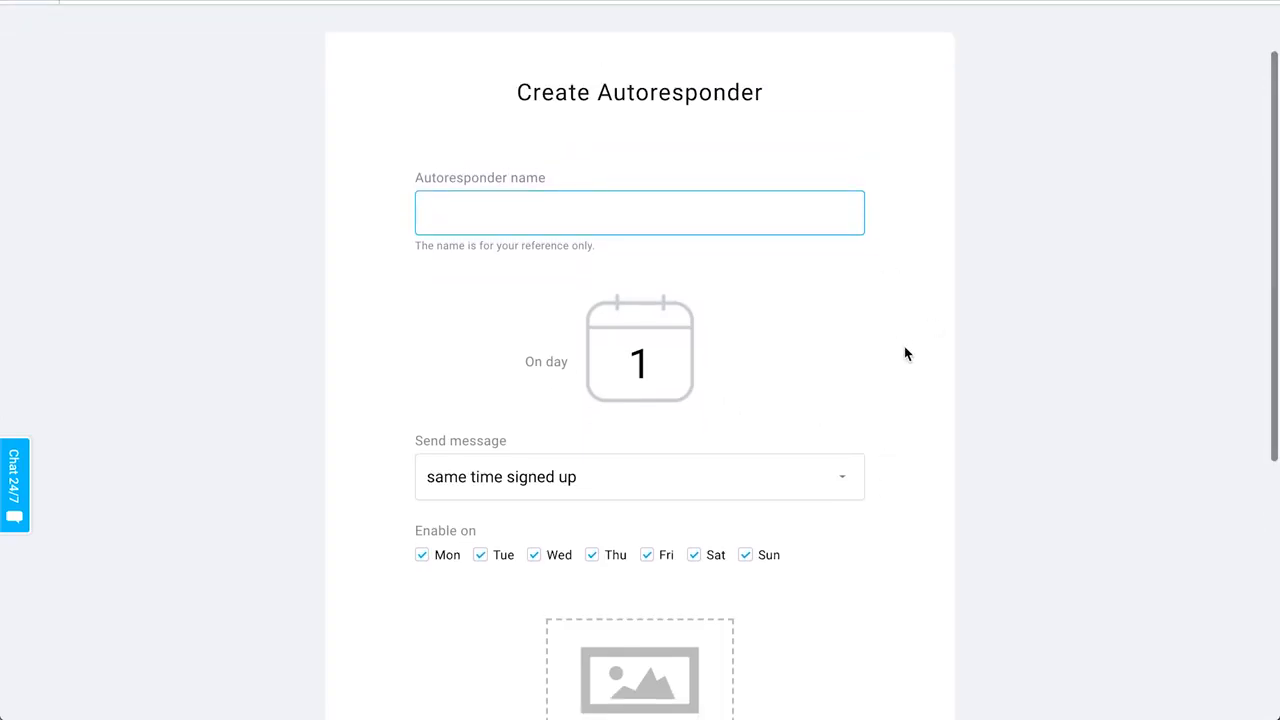
pyautogui.click(904, 350)
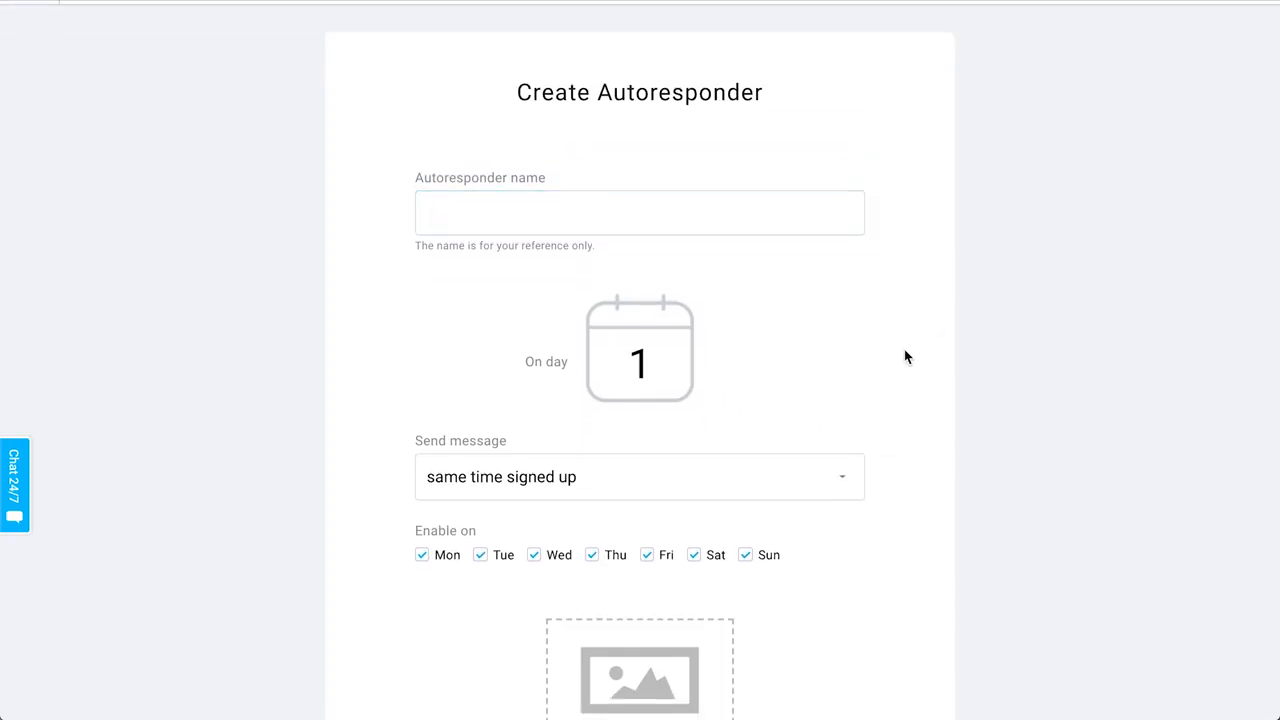
pyautogui.click(659, 357)
pyautogui.scroll(-2, 982, 441)
pyautogui.scroll(3, 982, 441)
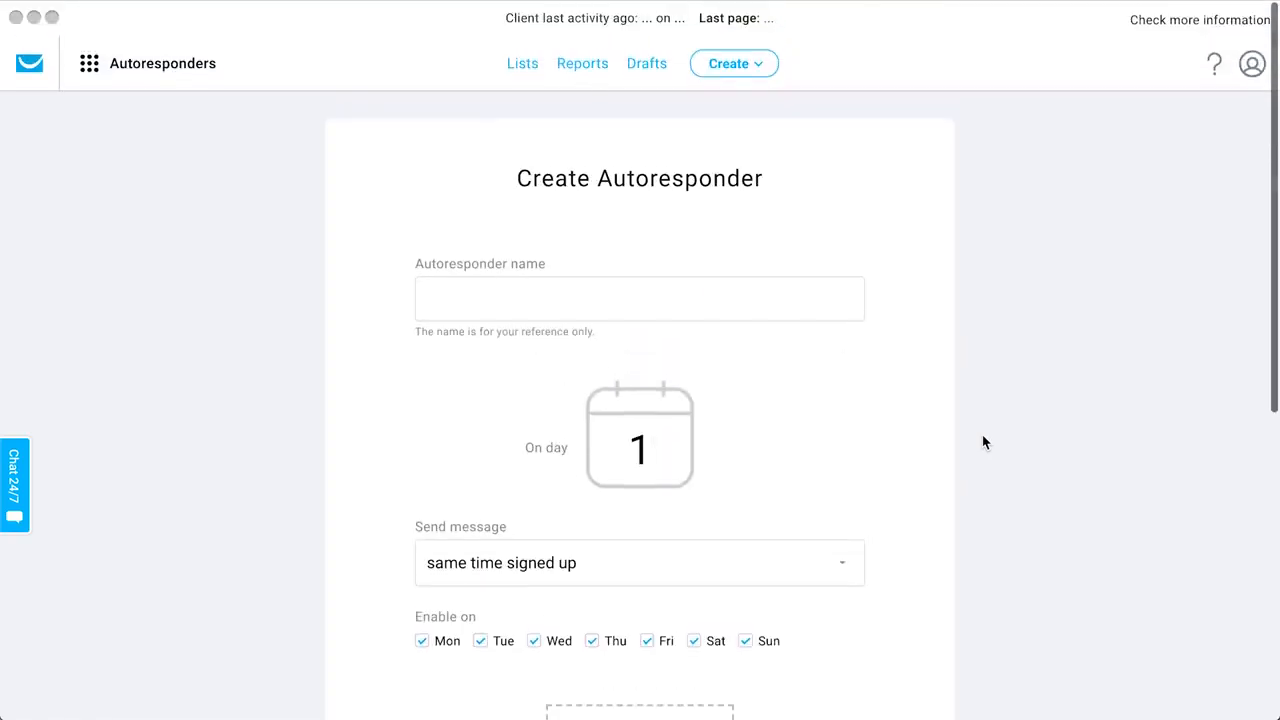
pyautogui.scroll(-5, 982, 441)
pyautogui.scroll(3, 982, 441)
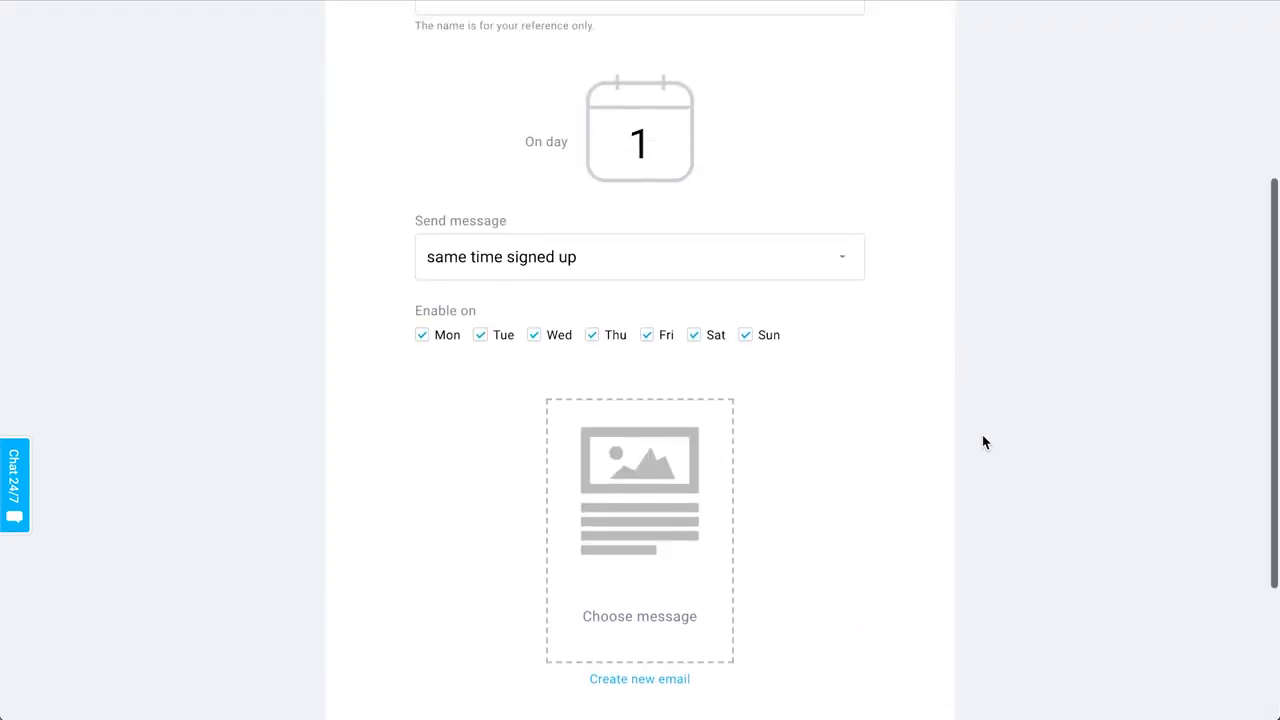
pyautogui.scroll(-1, 982, 441)
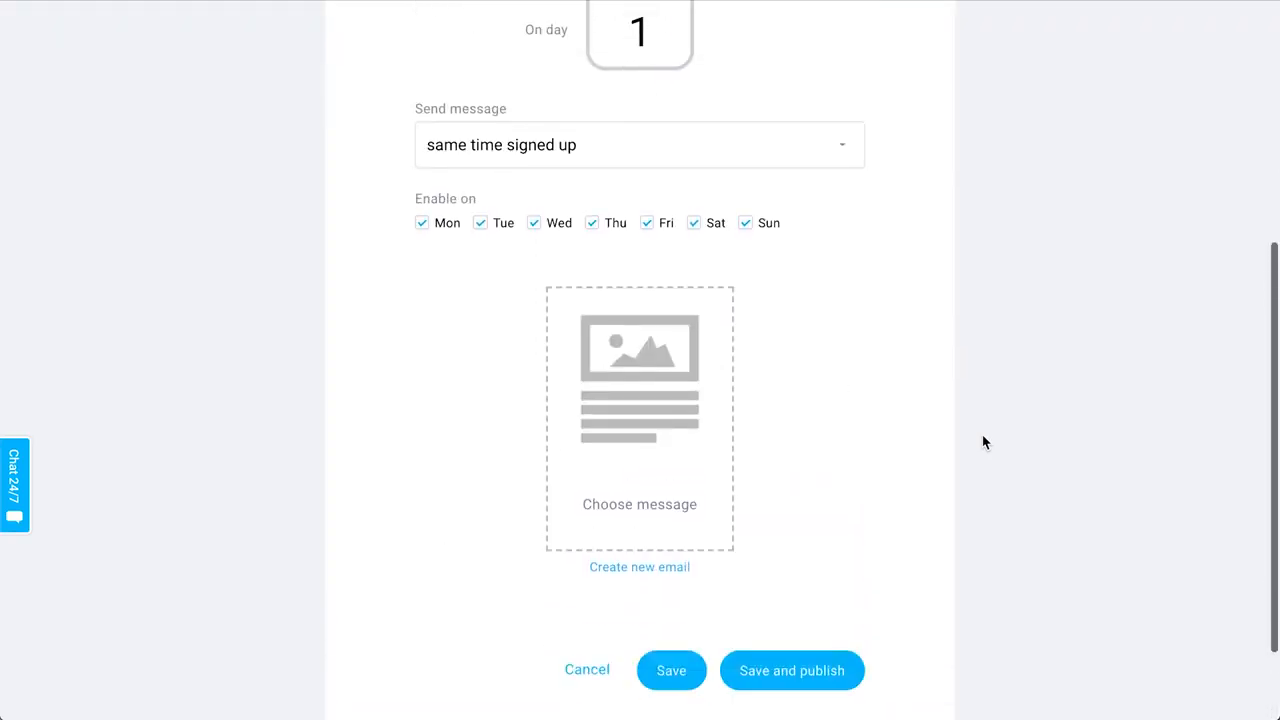
pyautogui.click(597, 671)
pyautogui.click(768, 242)
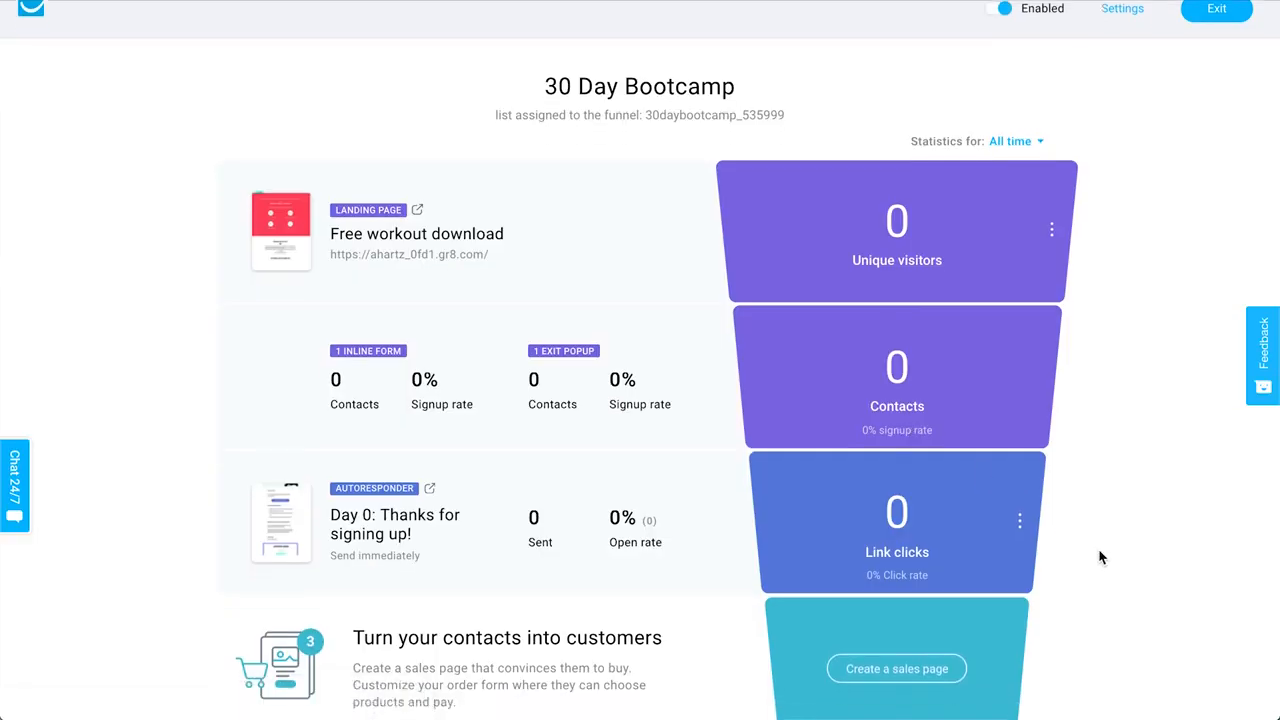
# - Start creating the funnel's sales page and browse all the available templates
pyautogui.scroll(-4, 1100, 557)
pyautogui.scroll(-1, 1135, 377)
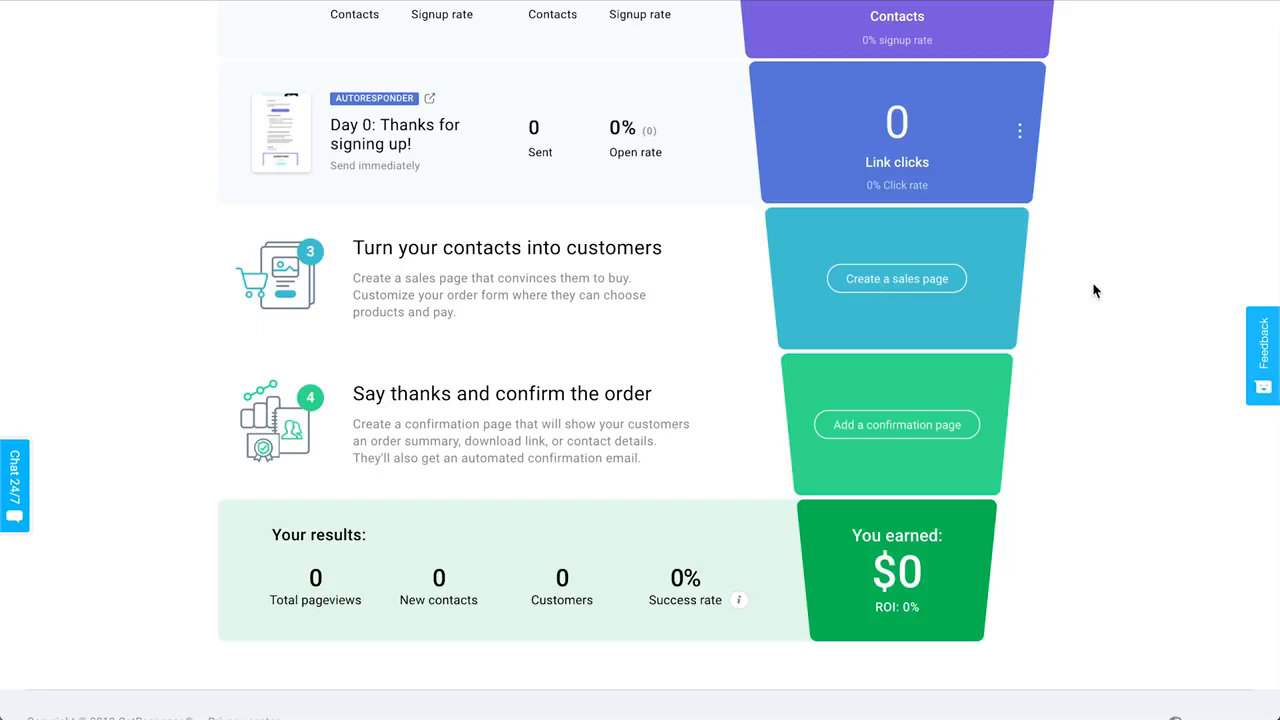
pyautogui.click(904, 289)
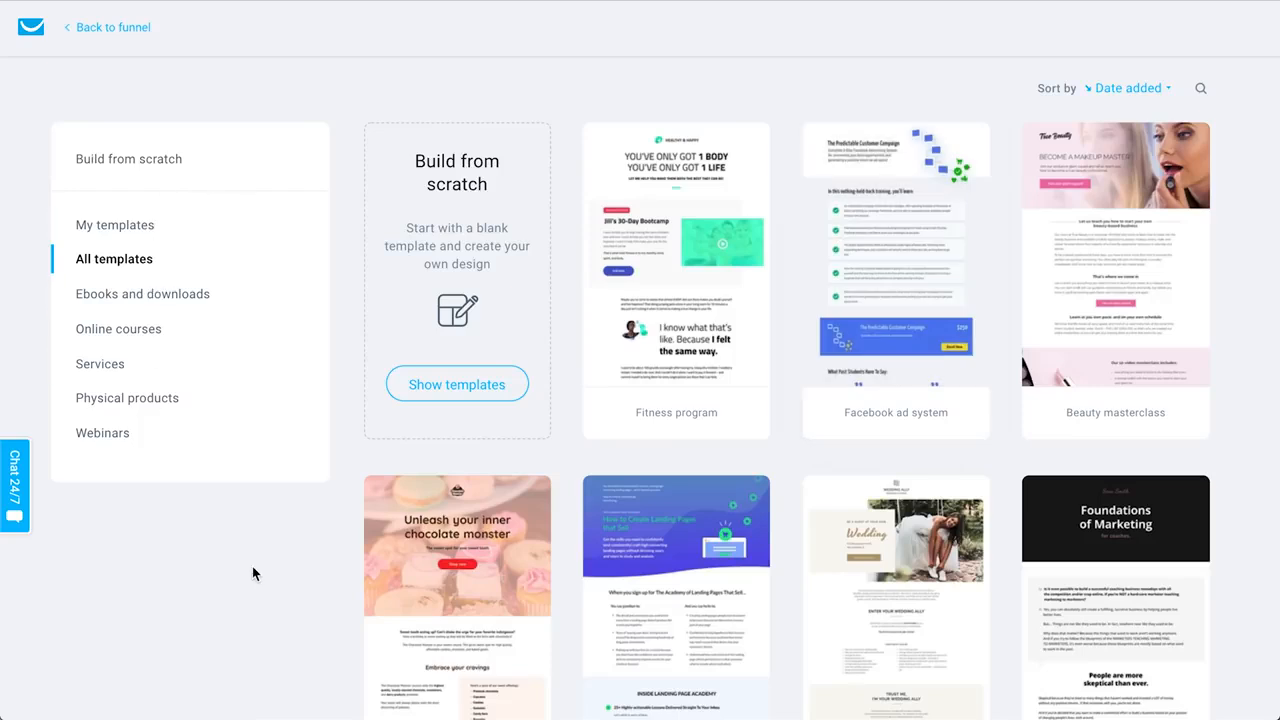
pyautogui.scroll(-5, 252, 566)
pyautogui.scroll(5, 252, 566)
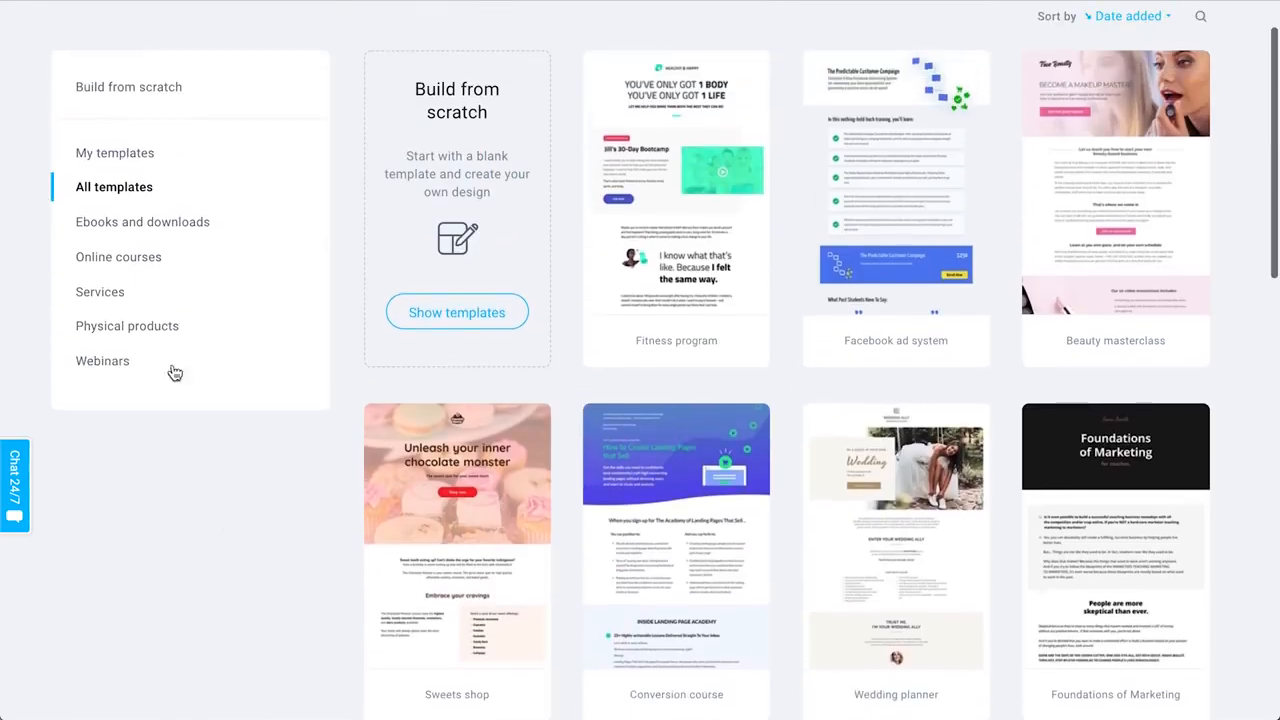
pyautogui.scroll(1, 149, 497)
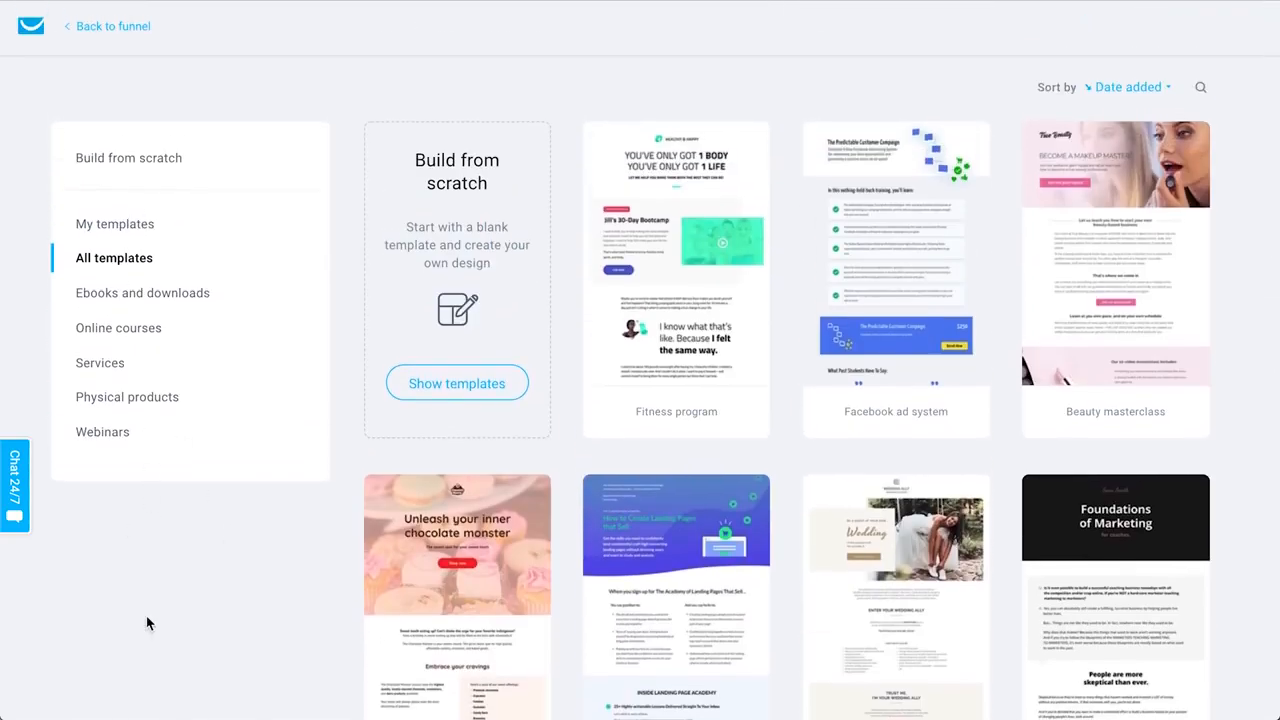
# - Select the Fitness program template, name the sales page "30 Day Bootcamp" and proceed to its editor
pyautogui.moveTo(660, 260)
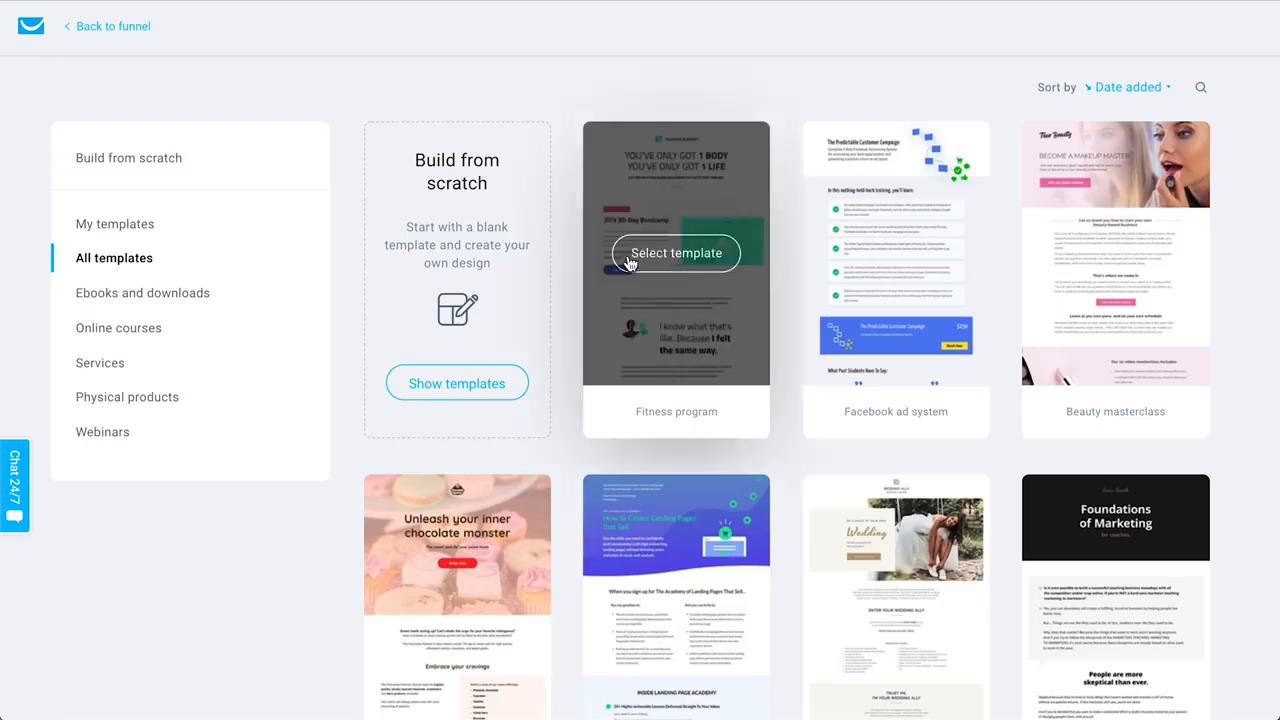
pyautogui.click(679, 258)
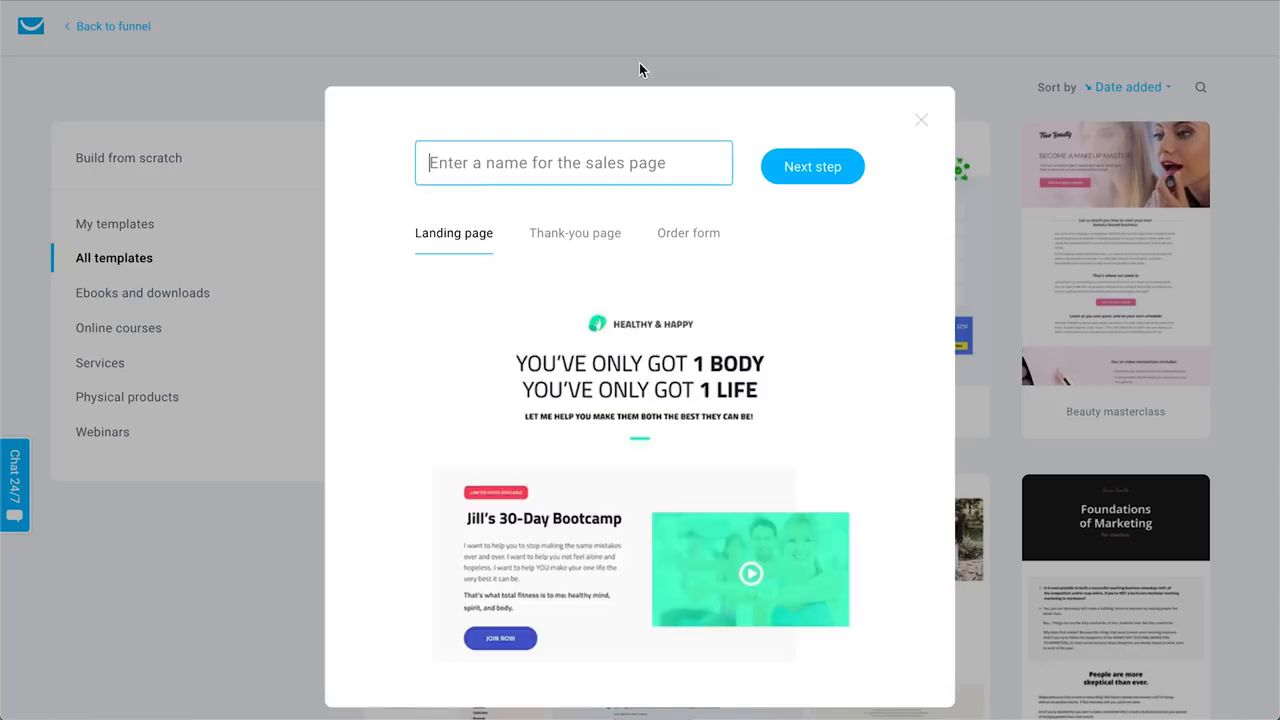
pyautogui.write('30 Day Bootcamp')
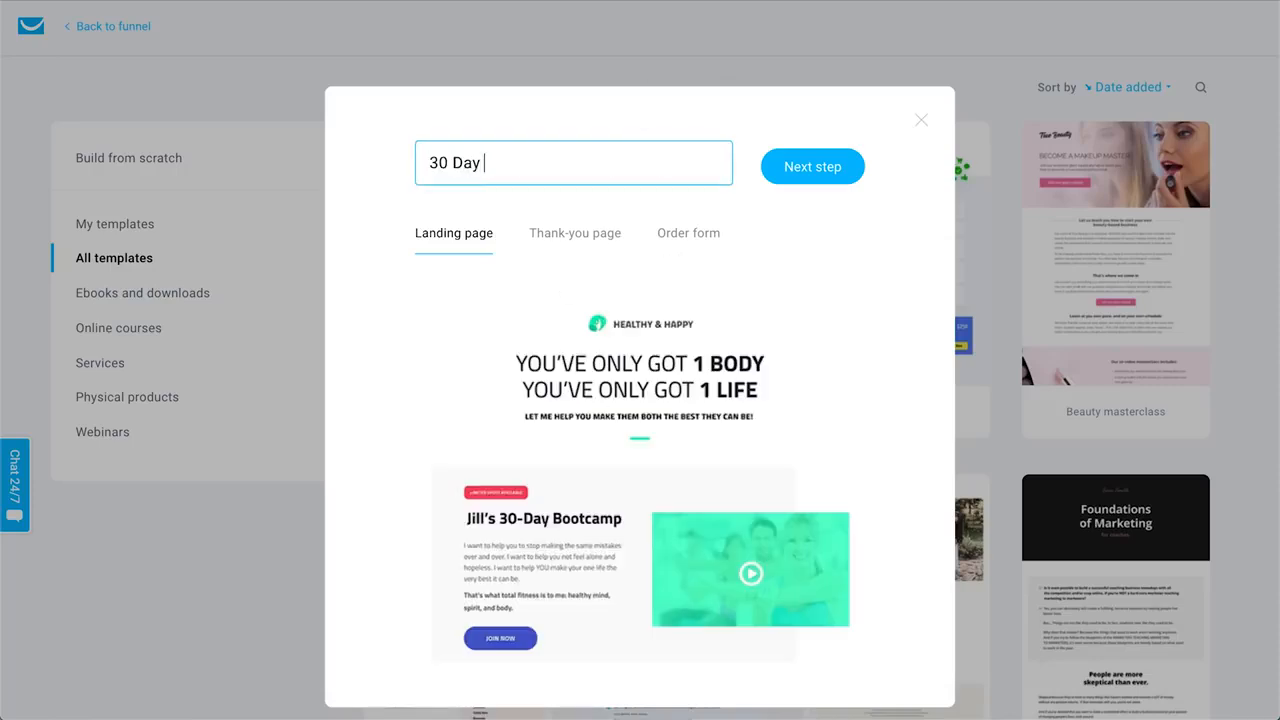
pyautogui.click(815, 166)
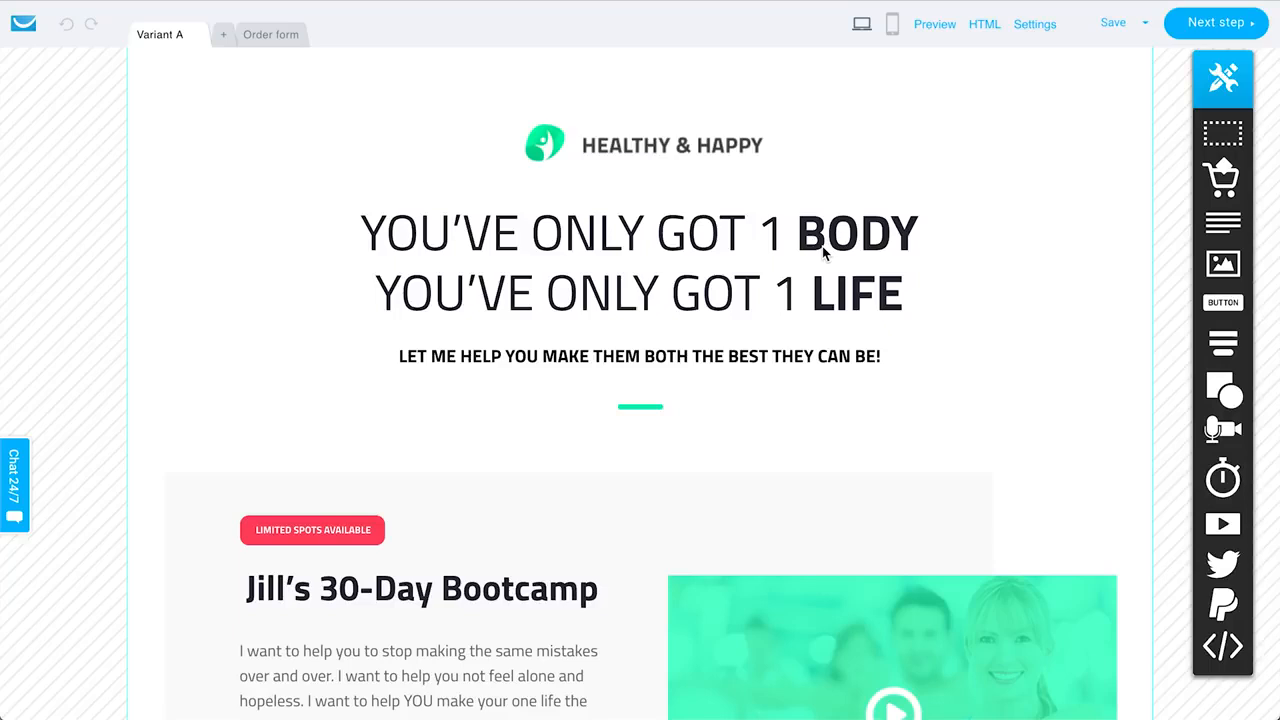
# - Examine the sales page's opening sections from the headline to the first 30 Day Bootcamp product box
pyautogui.scroll(-3, 822, 246)
pyautogui.scroll(3, 824, 248)
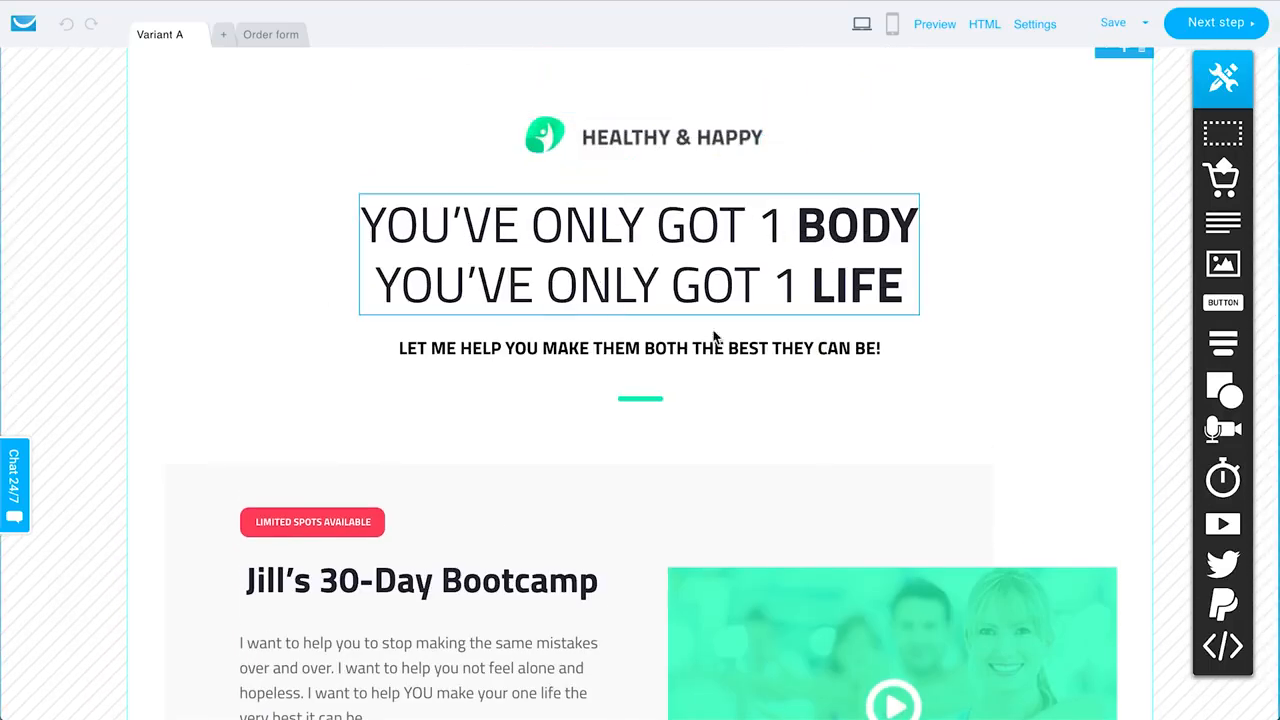
pyautogui.scroll(-4, 739, 394)
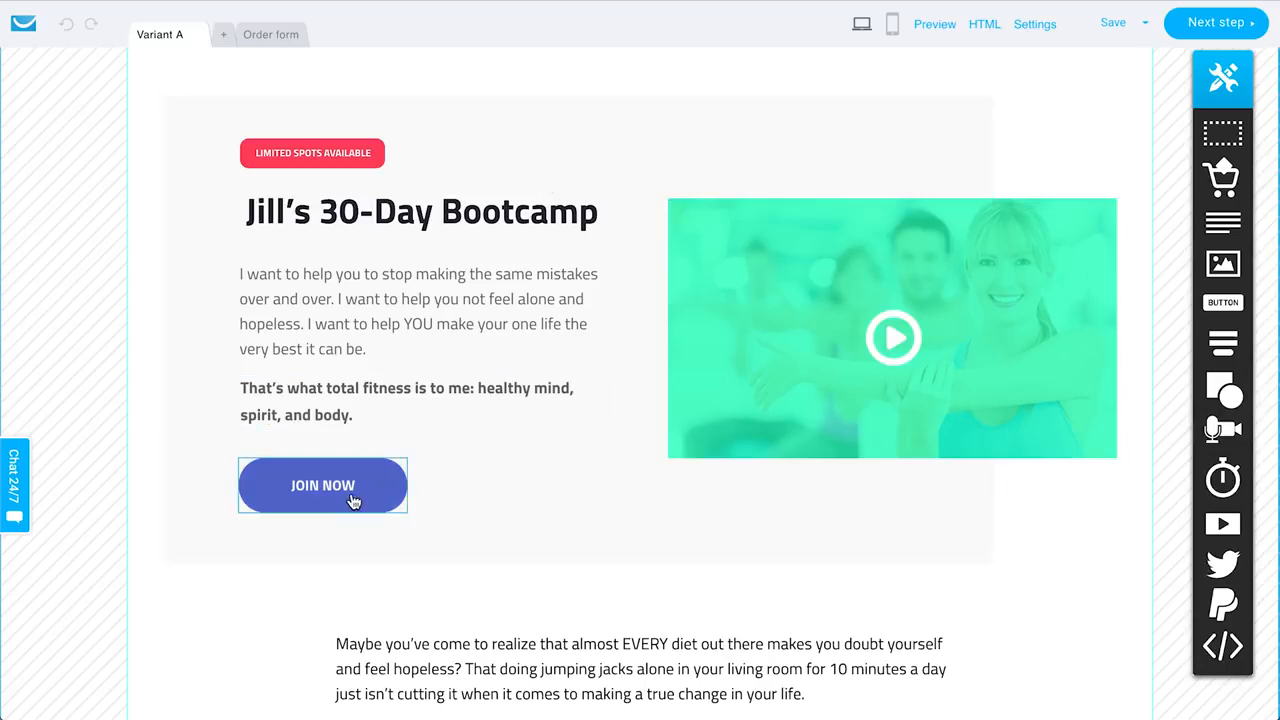
pyautogui.scroll(-10, 433, 484)
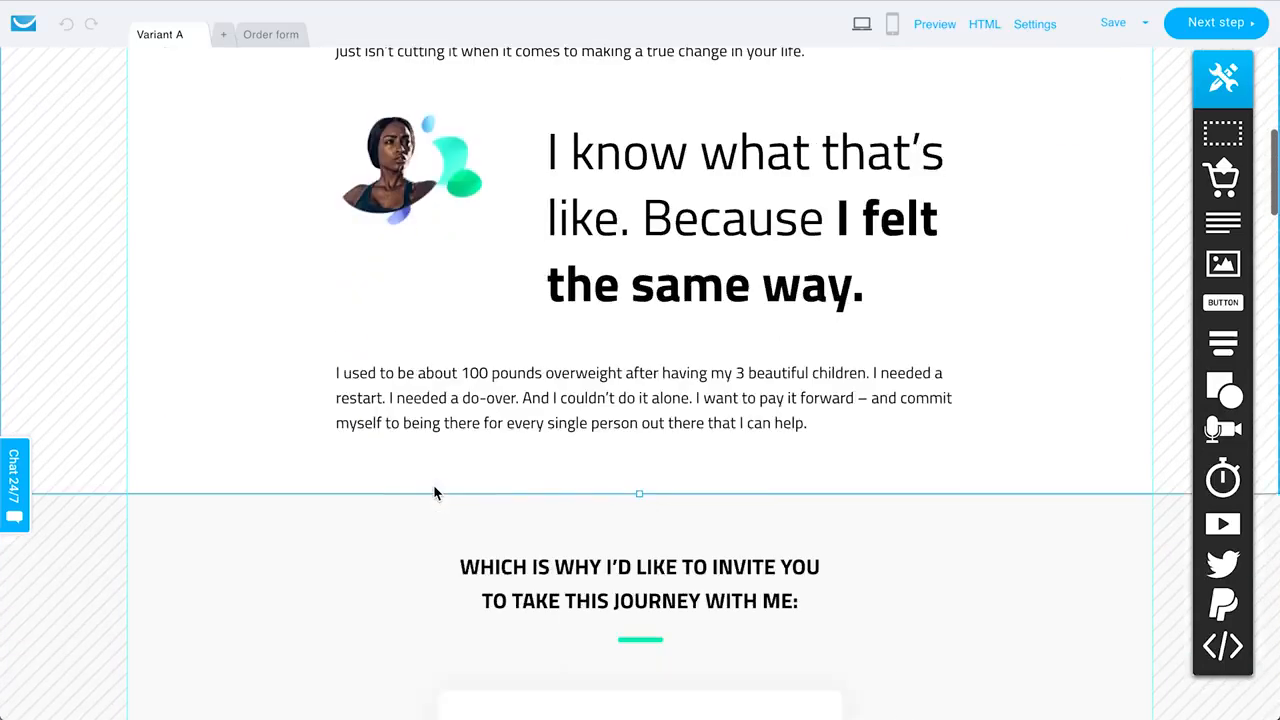
pyautogui.scroll(-5, 433, 484)
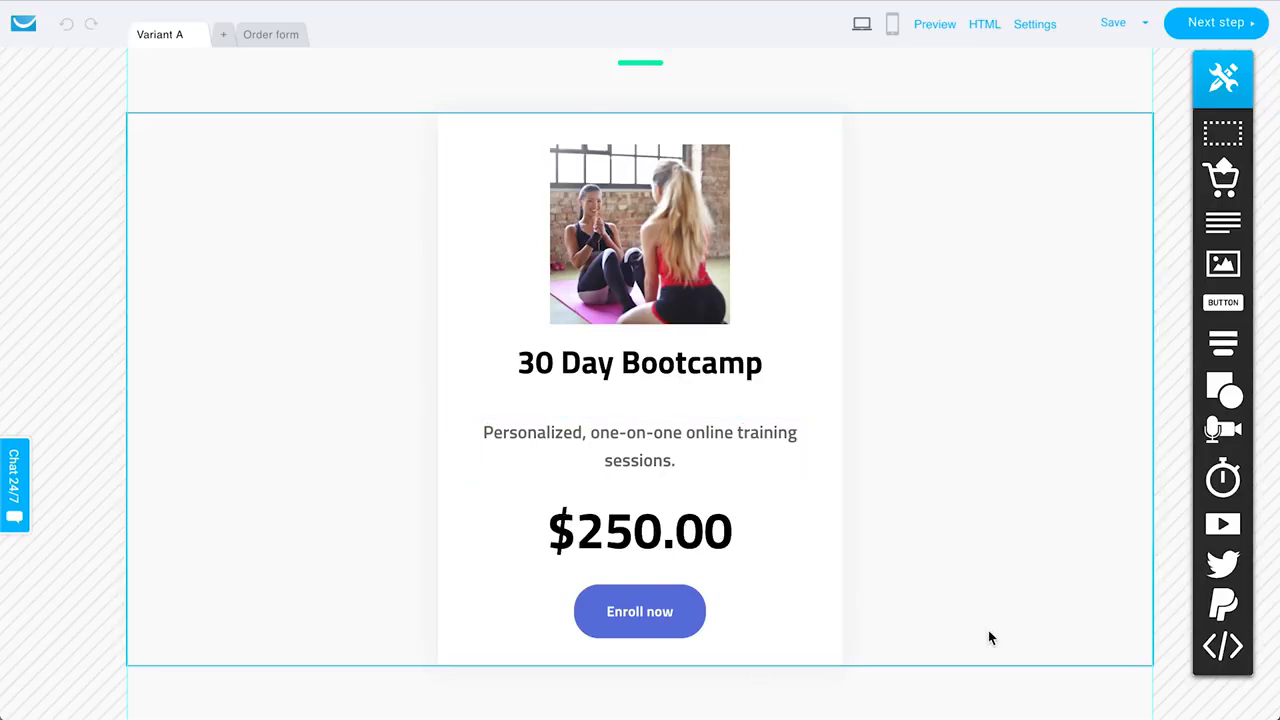
pyautogui.scroll(-1, 897, 460)
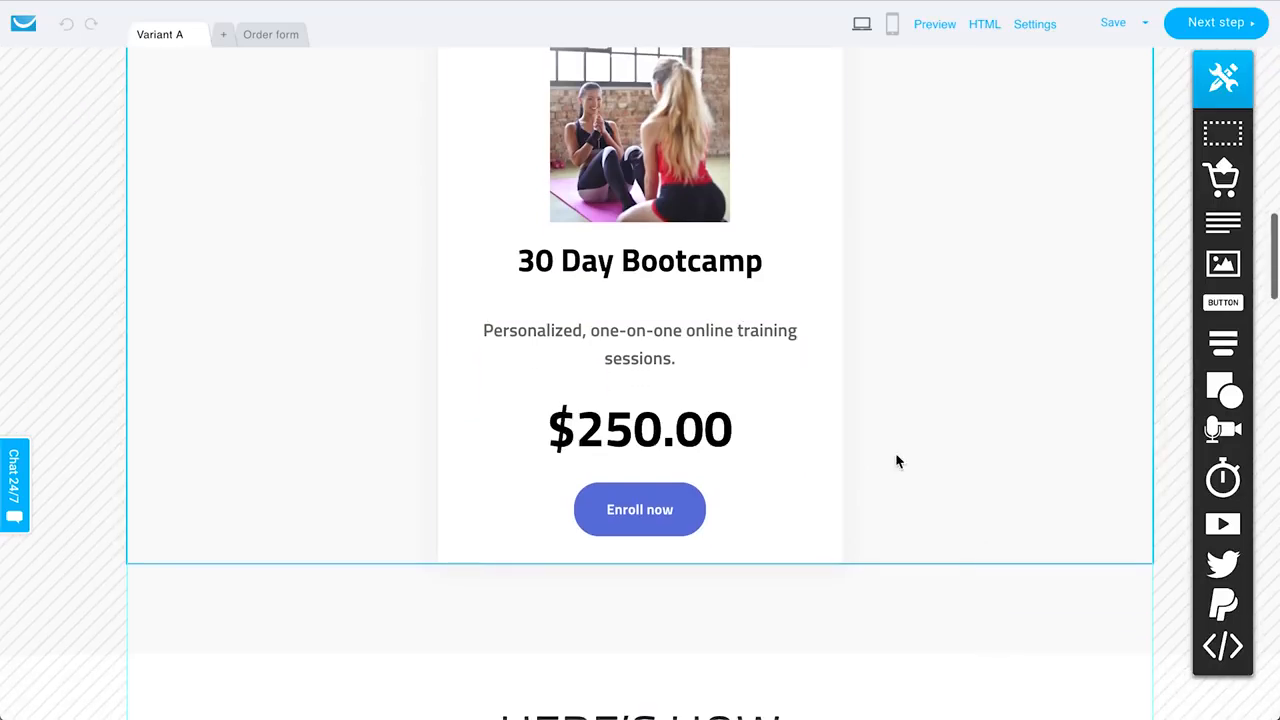
pyautogui.scroll(1, 900, 543)
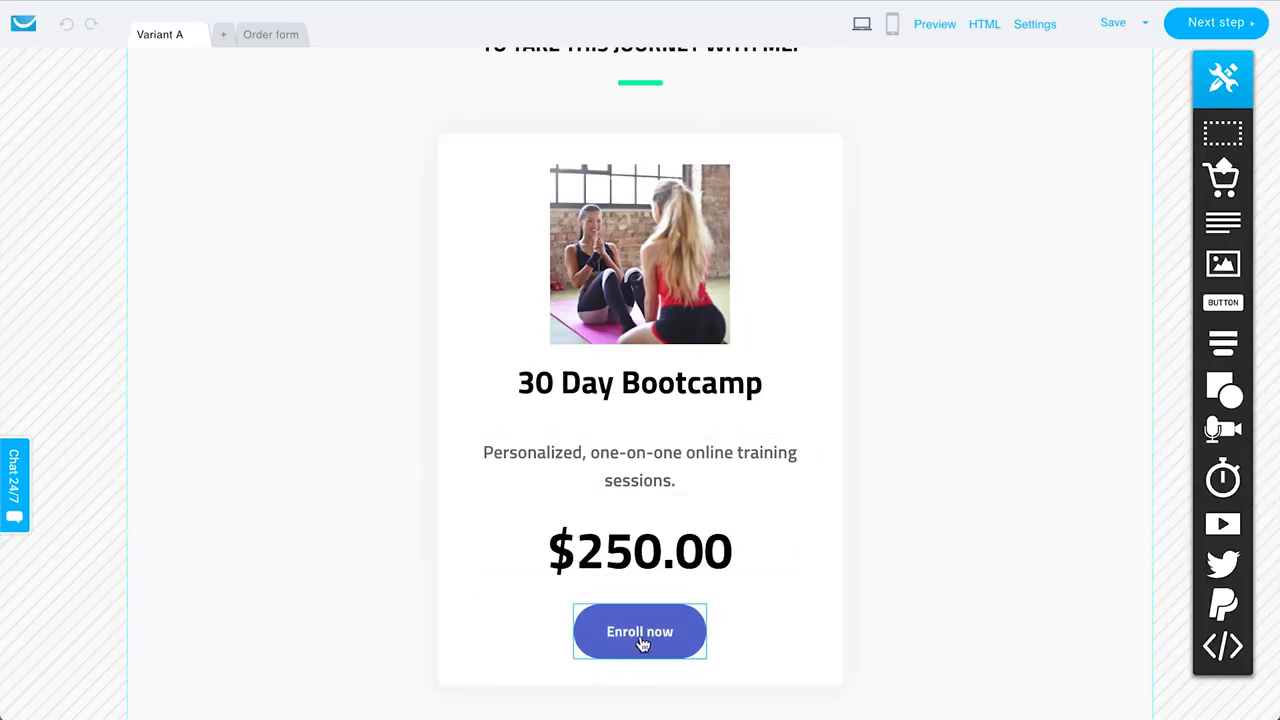
# - Check the sales page's order form, including its contact details, billing address and product sections
pyautogui.click(294, 42)
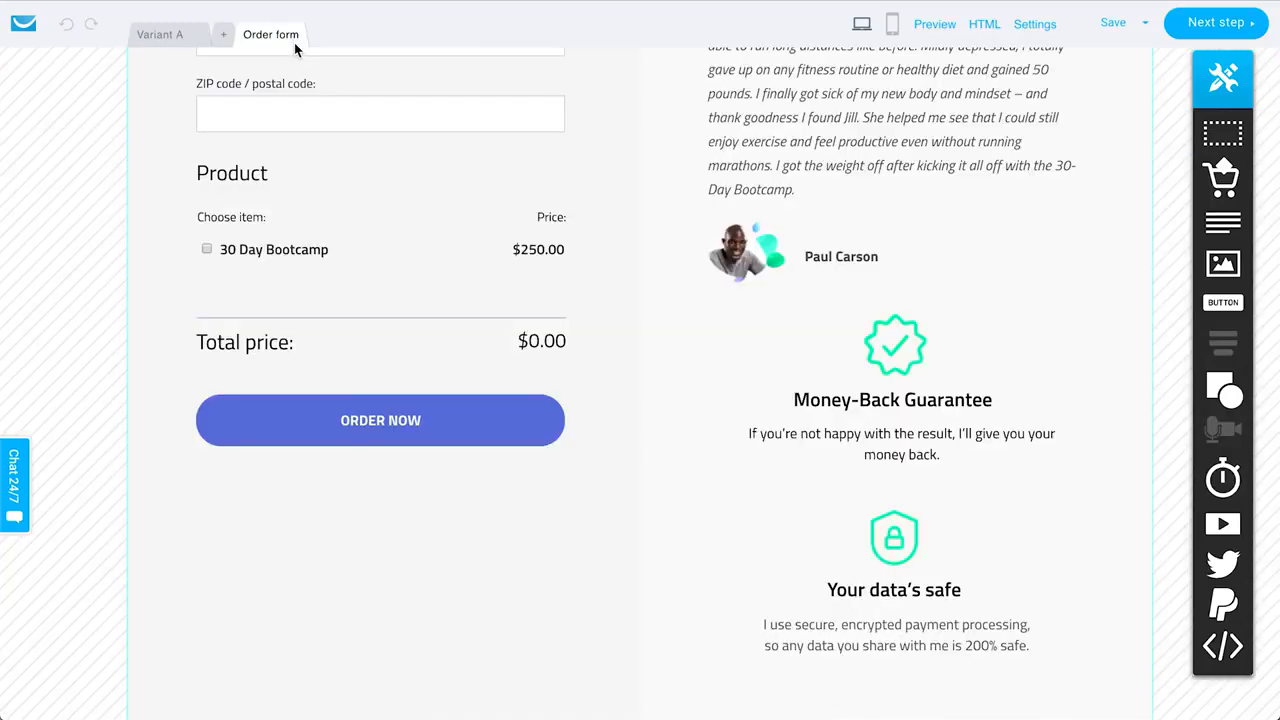
pyautogui.scroll(5, 320, 262)
pyautogui.scroll(3, 320, 262)
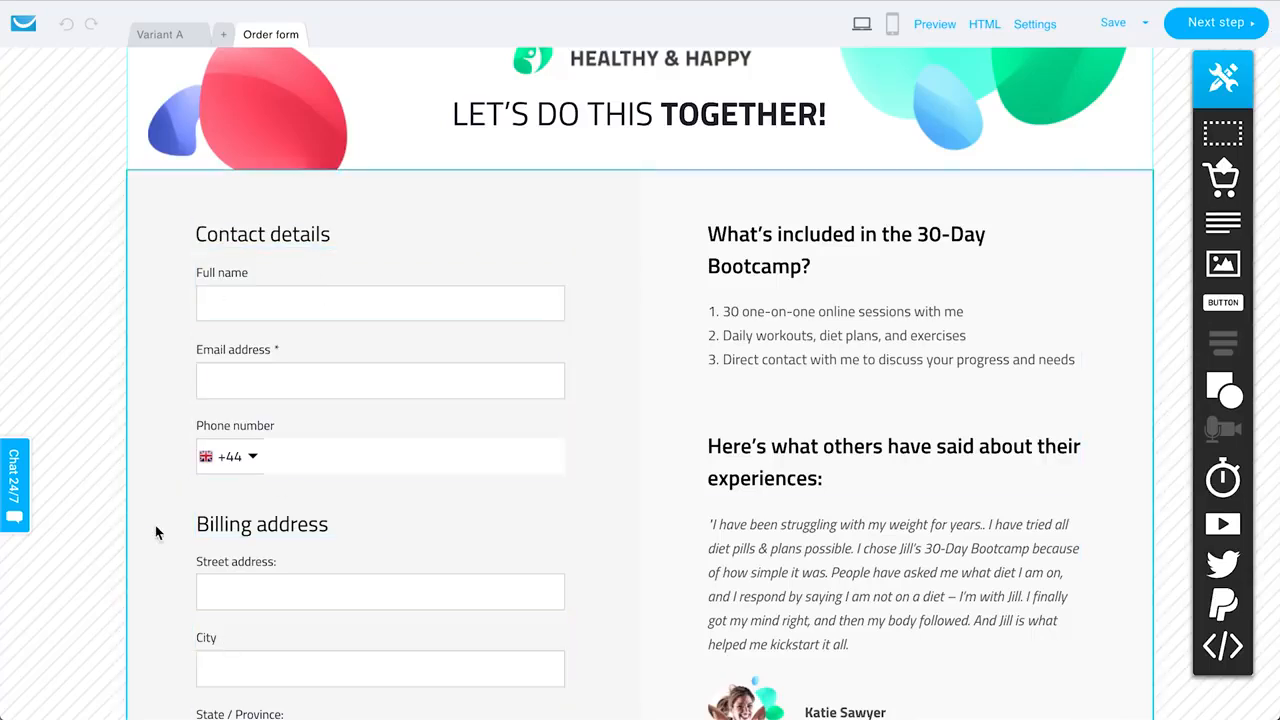
# - Return to the Variant A page and review its bootcamp explanation, testimonials, second product box and money back guarantee
pyautogui.click(166, 42)
pyautogui.scroll(-10, 350, 362)
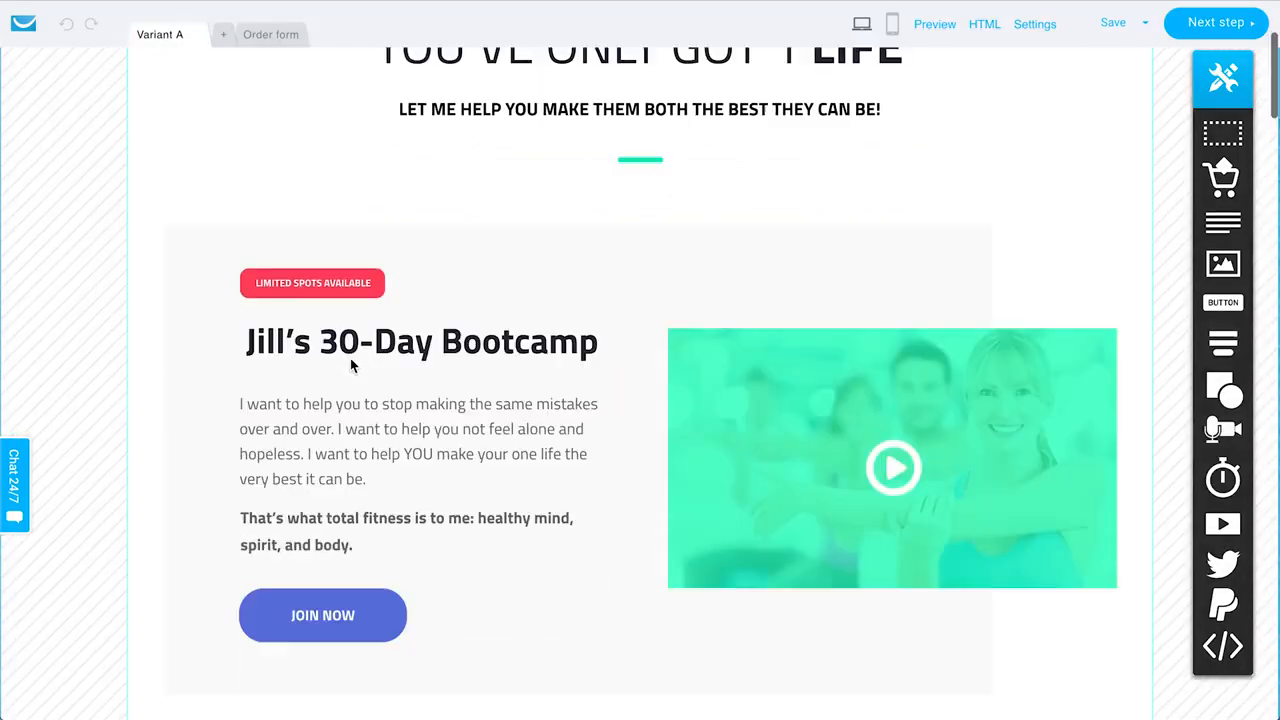
pyautogui.scroll(-15, 350, 362)
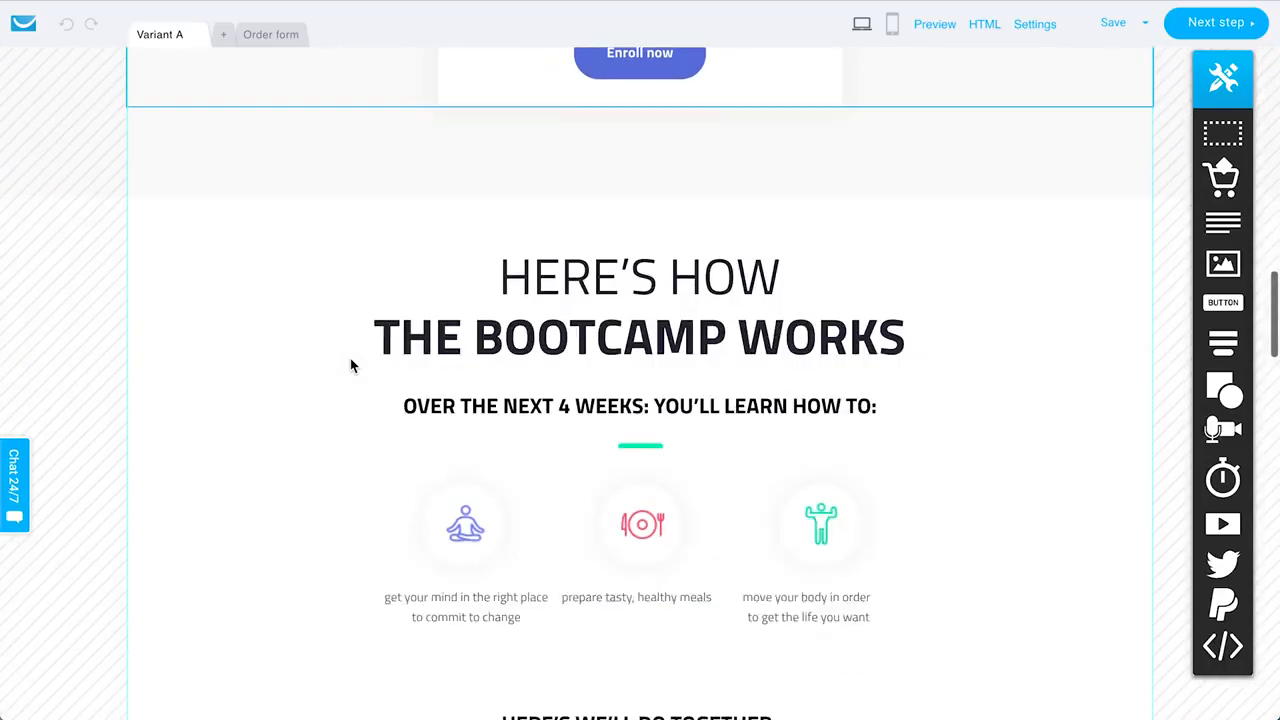
pyautogui.scroll(-15, 350, 359)
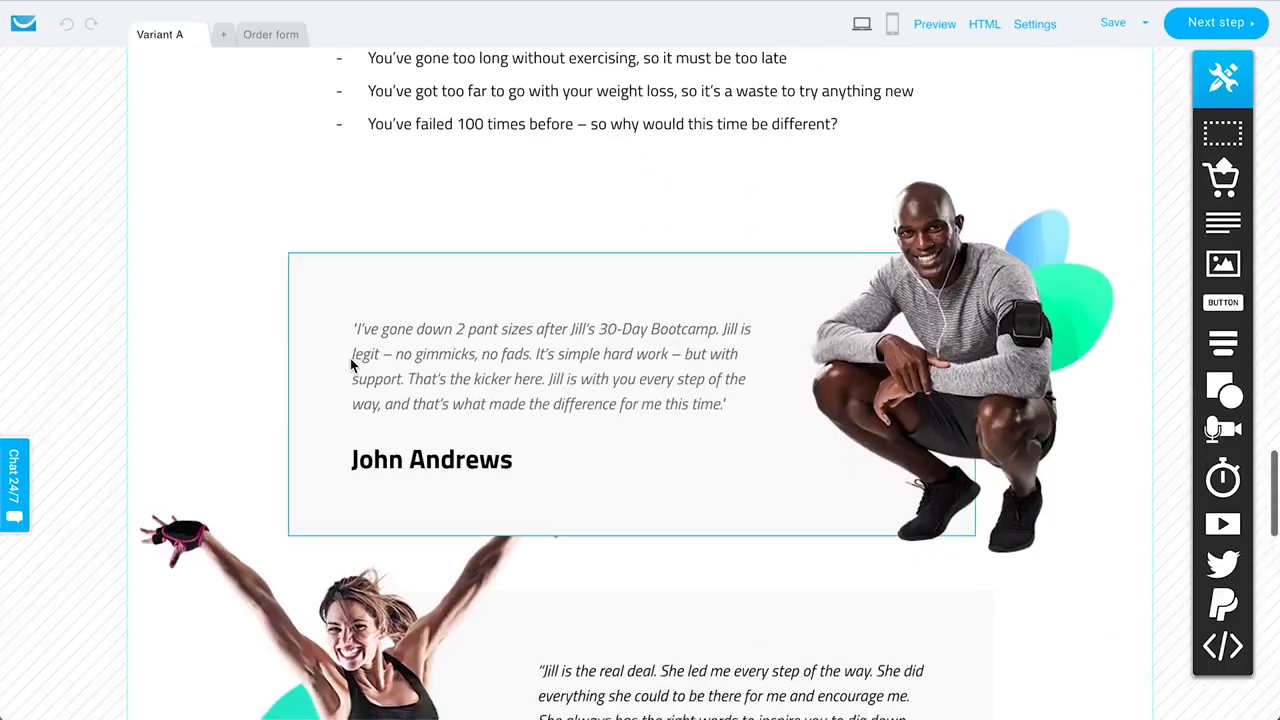
pyautogui.scroll(5, 352, 362)
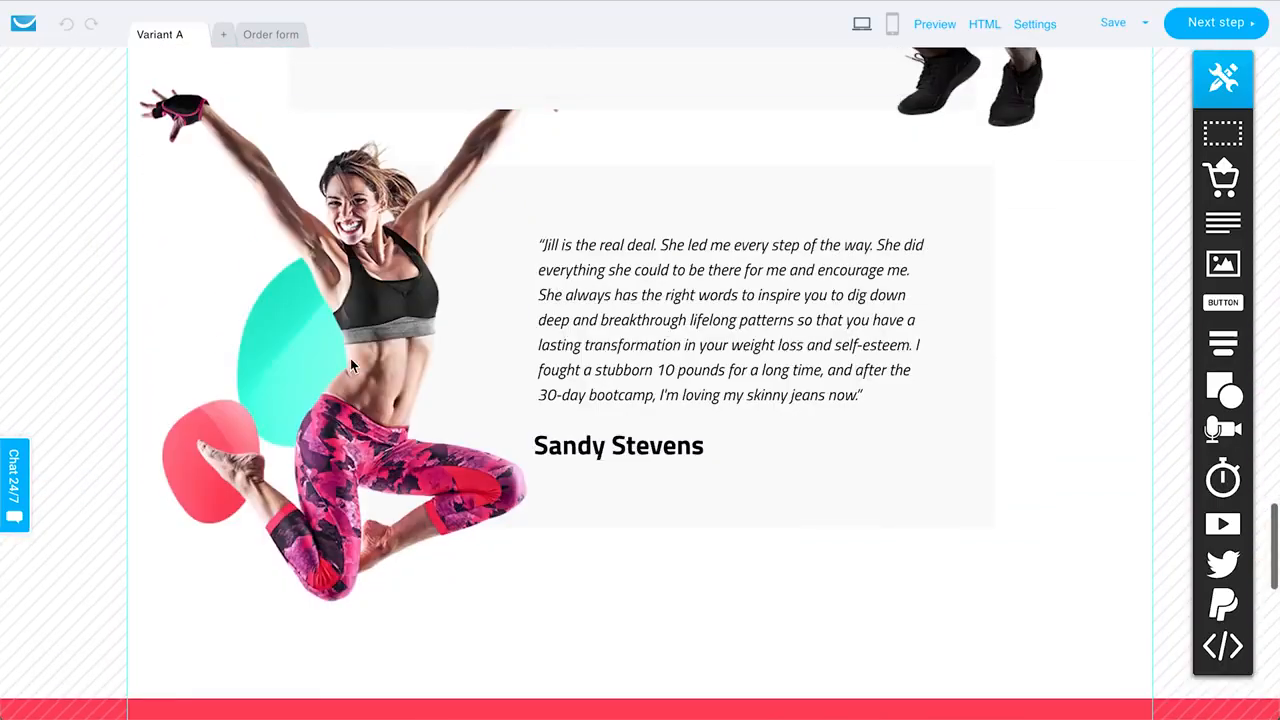
pyautogui.scroll(3, 409, 454)
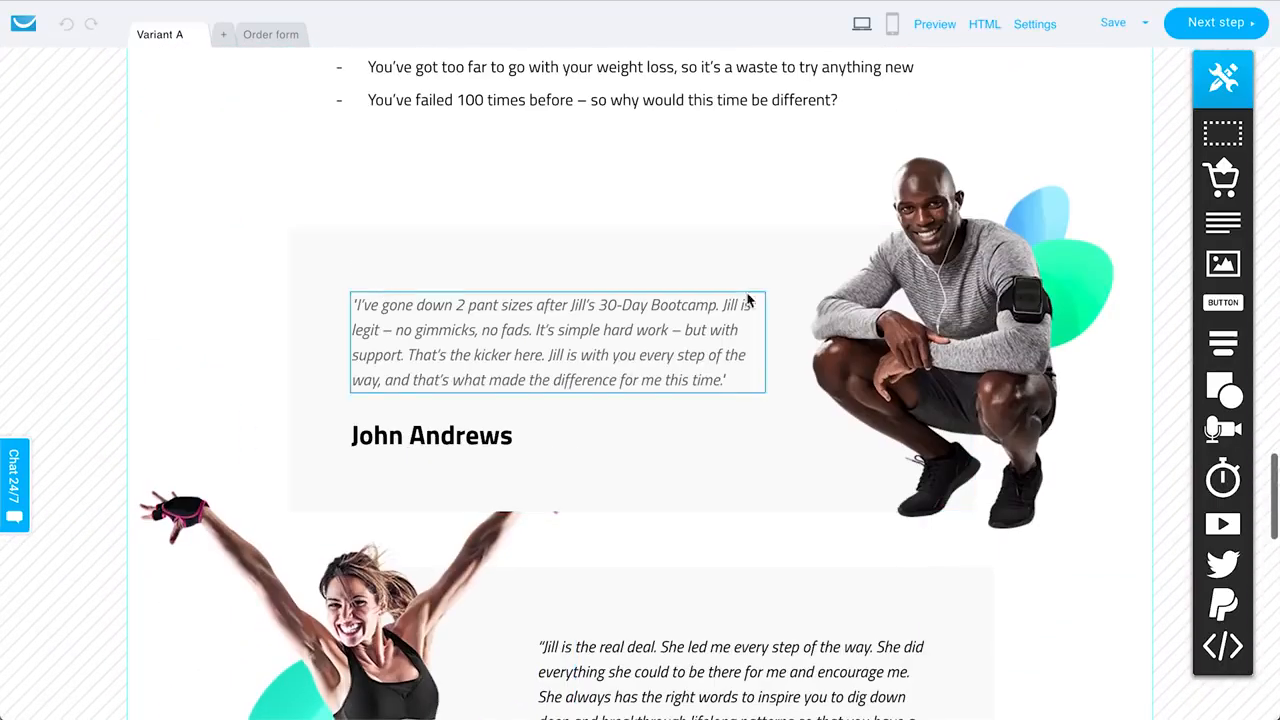
pyautogui.scroll(-8, 618, 350)
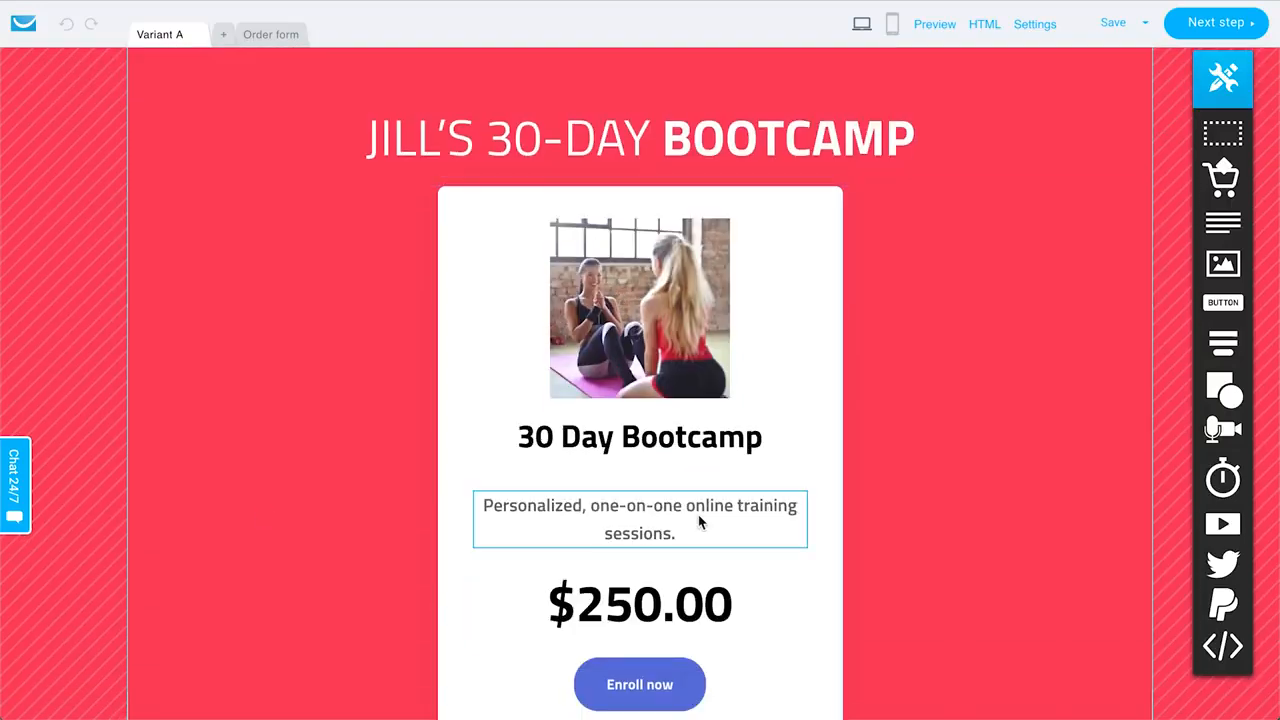
pyautogui.scroll(-3, 700, 520)
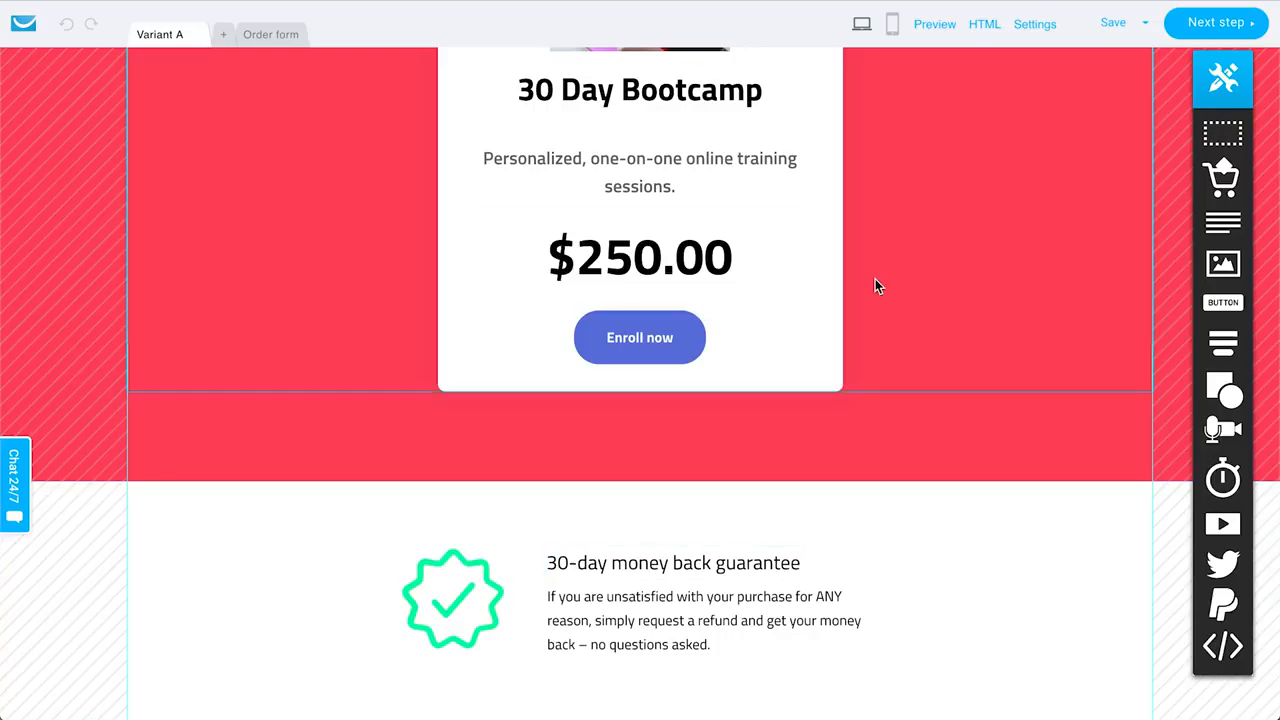
# - Look back over the sales page's content from the closing sections up to the main headline and introduction
pyautogui.scroll(6, 875, 289)
pyautogui.scroll(15, 875, 296)
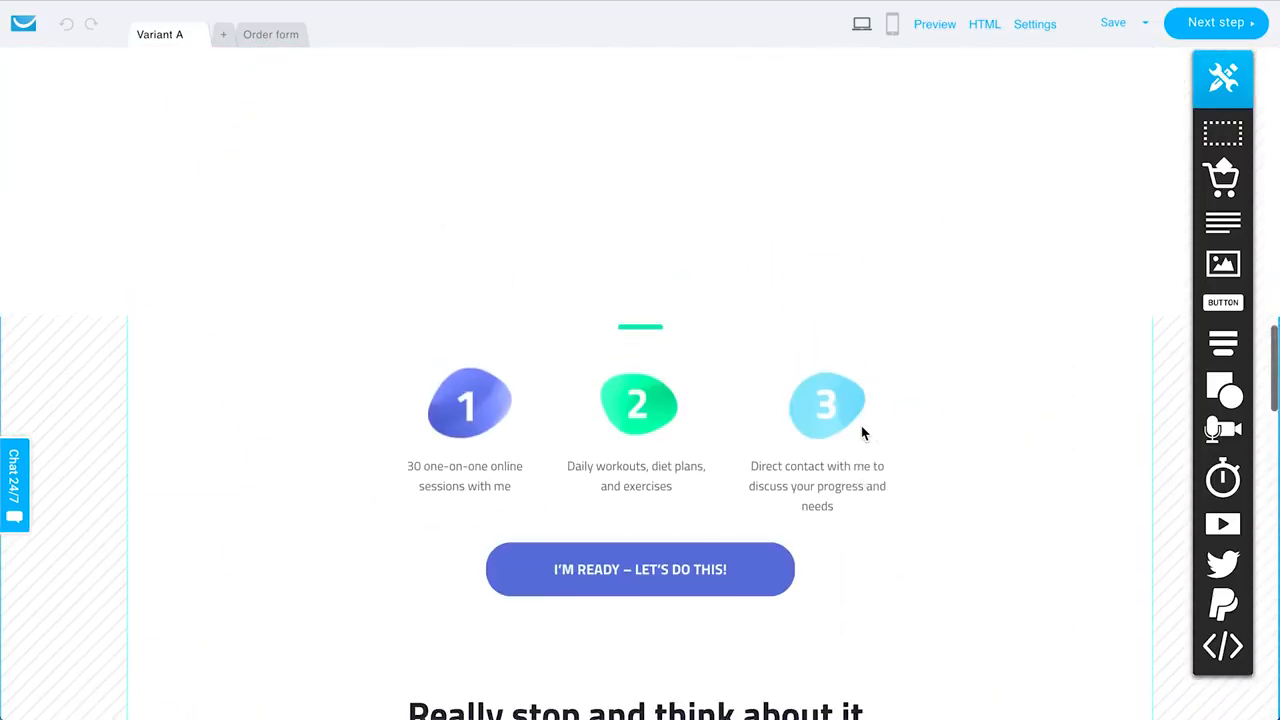
pyautogui.scroll(2, 863, 432)
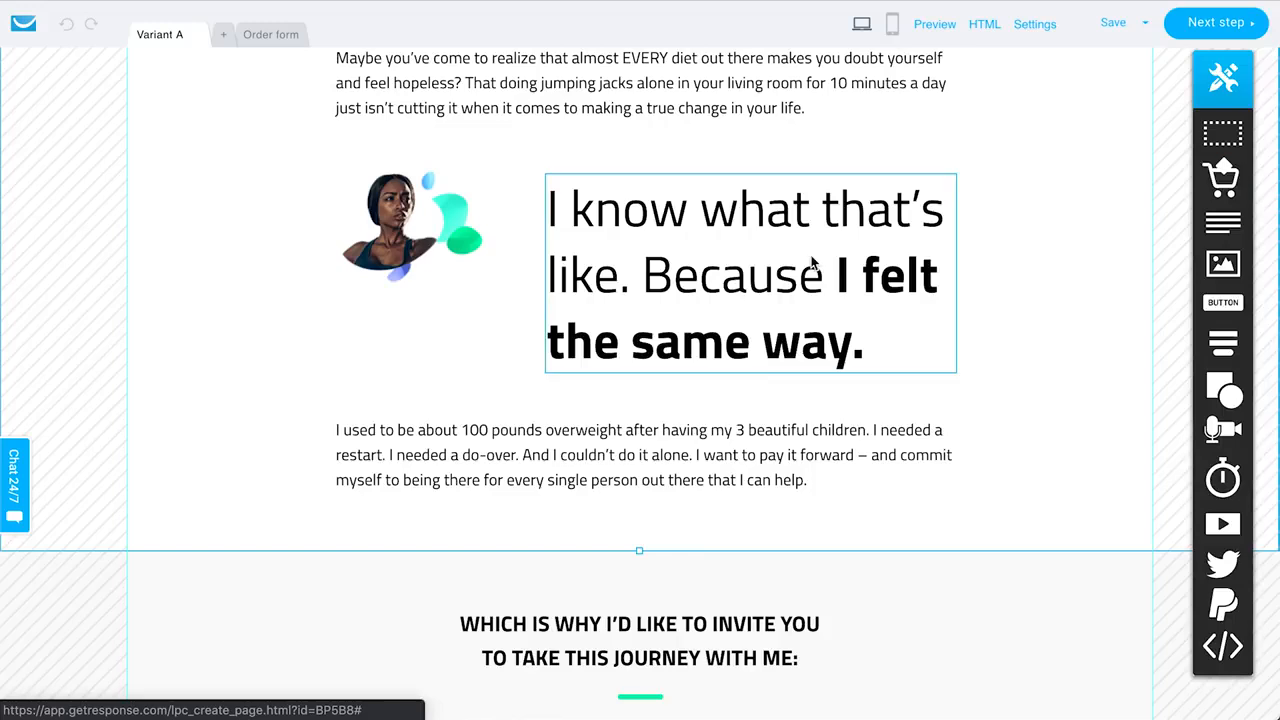
pyautogui.scroll(4, 811, 262)
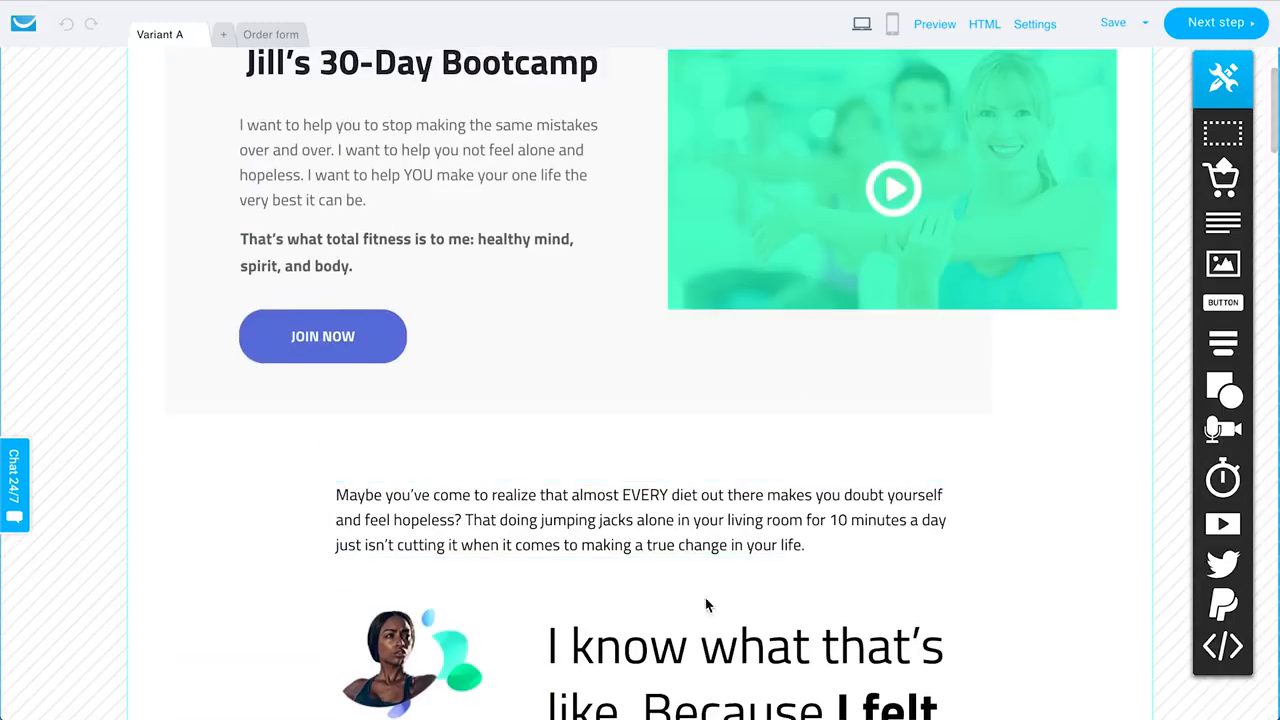
pyautogui.scroll(5, 773, 392)
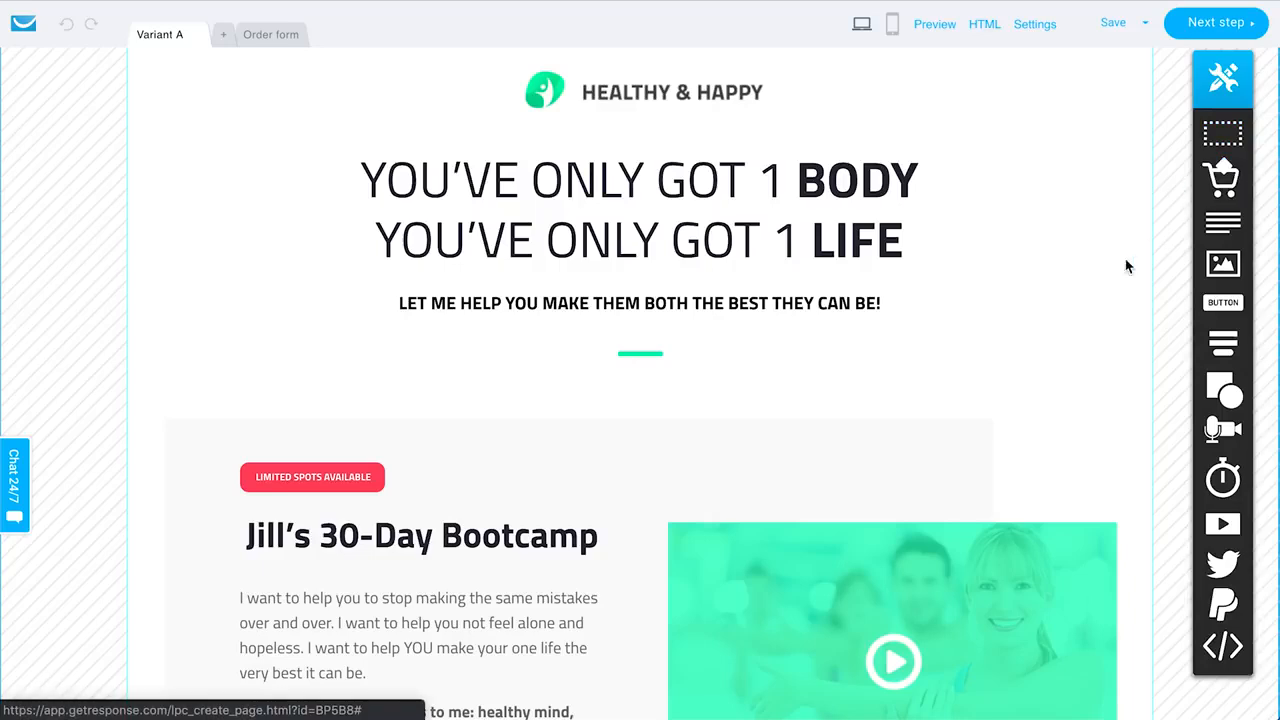
pyautogui.scroll(-1, 1087, 340)
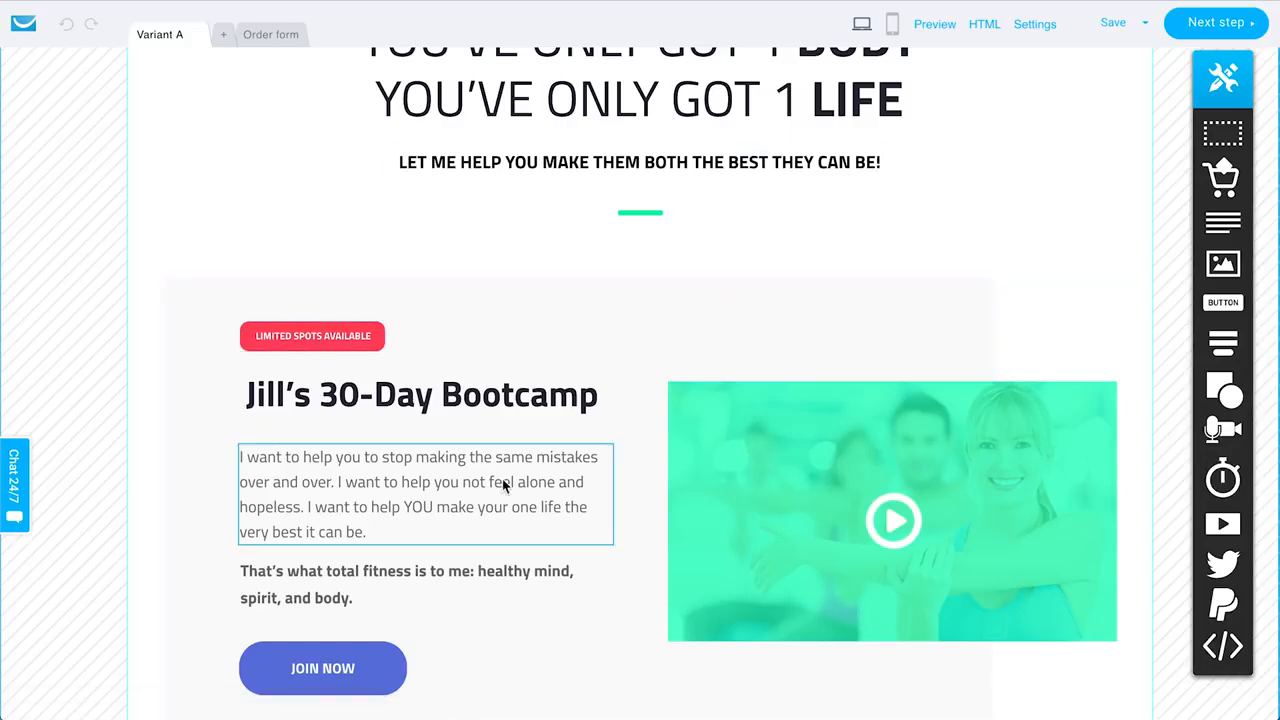
pyautogui.scroll(-2, 502, 480)
pyautogui.scroll(3, 503, 483)
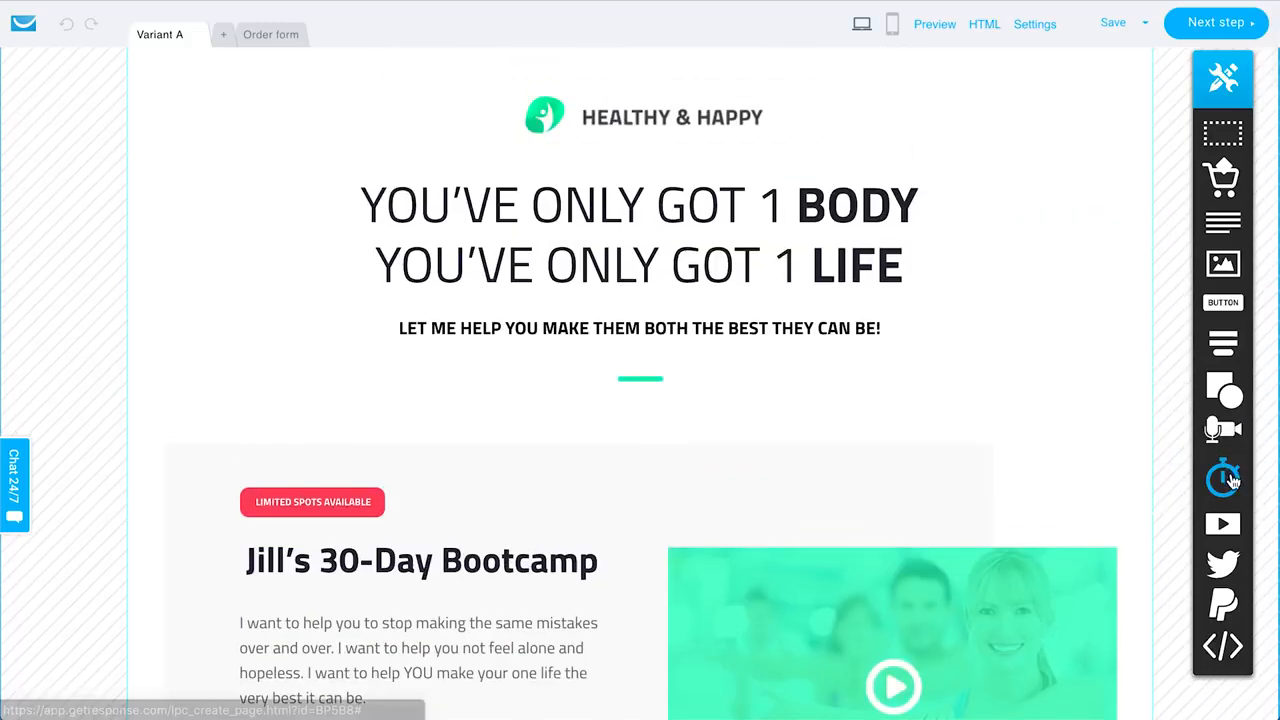
# - Place a countdown timer below the page's subheading, dismiss its date and time zone settings, and delete the timer
pyautogui.moveTo(778, 413); pyautogui.dragTo(676, 445)
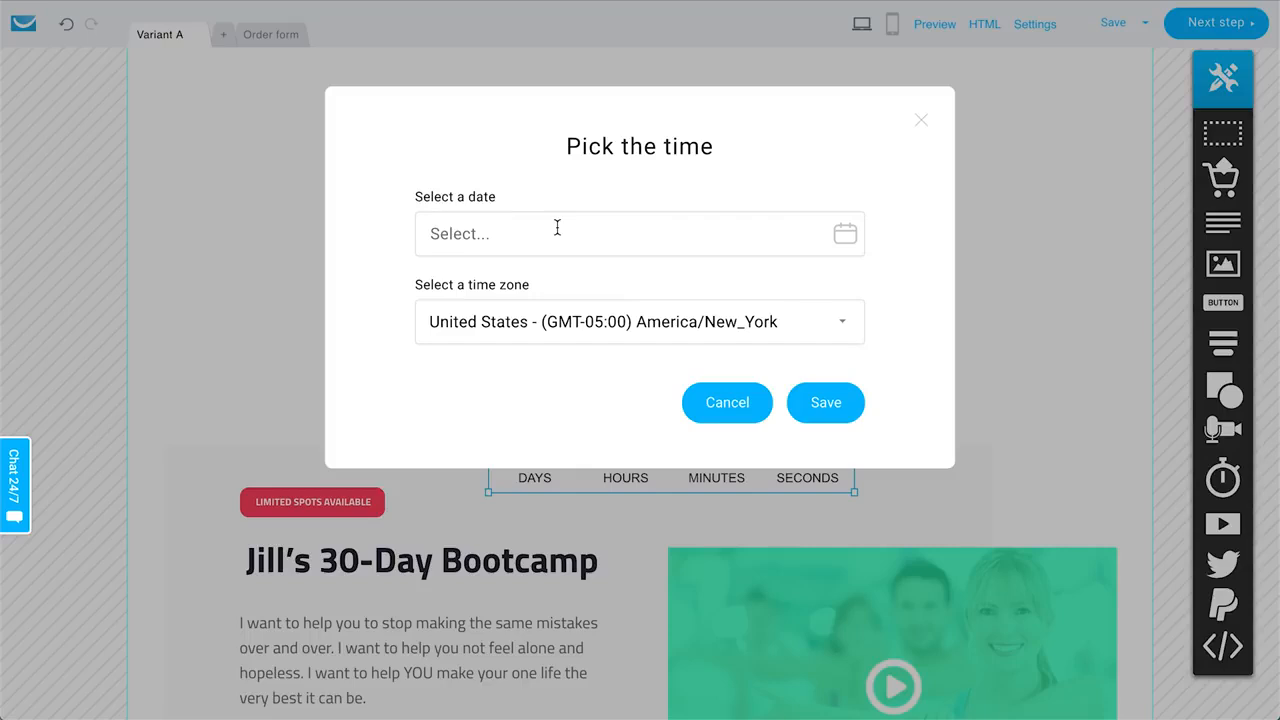
pyautogui.click(921, 121)
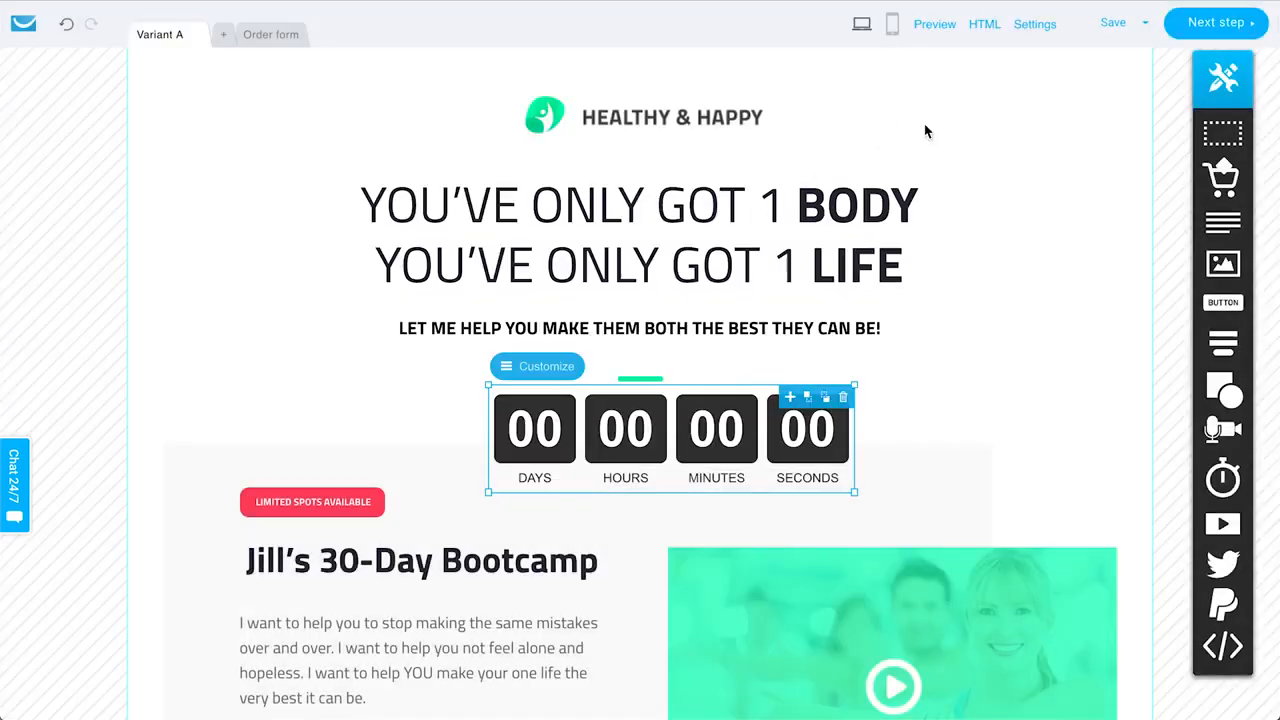
pyautogui.click(843, 399)
# - Examine the text formatting options of the Enroll now button and the product and layout options of the 30 Day Bootcamp box
pyautogui.scroll(-2, 981, 430)
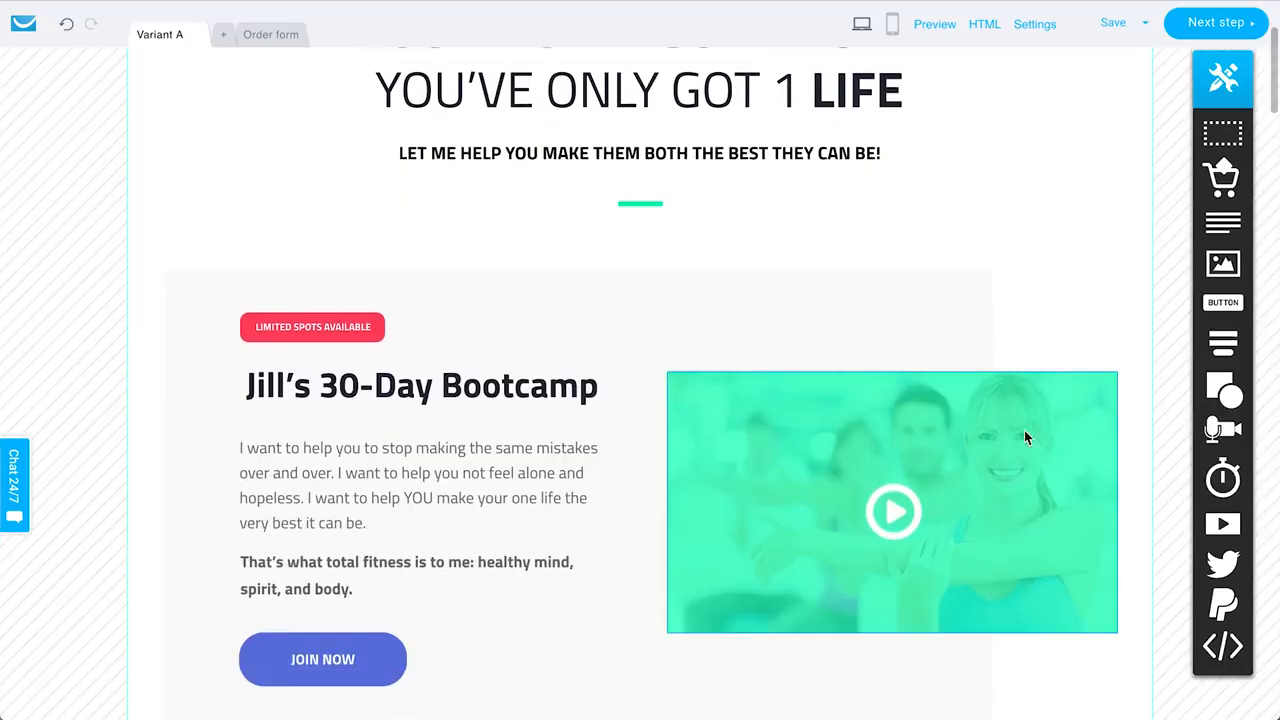
pyautogui.scroll(1, 640, 283)
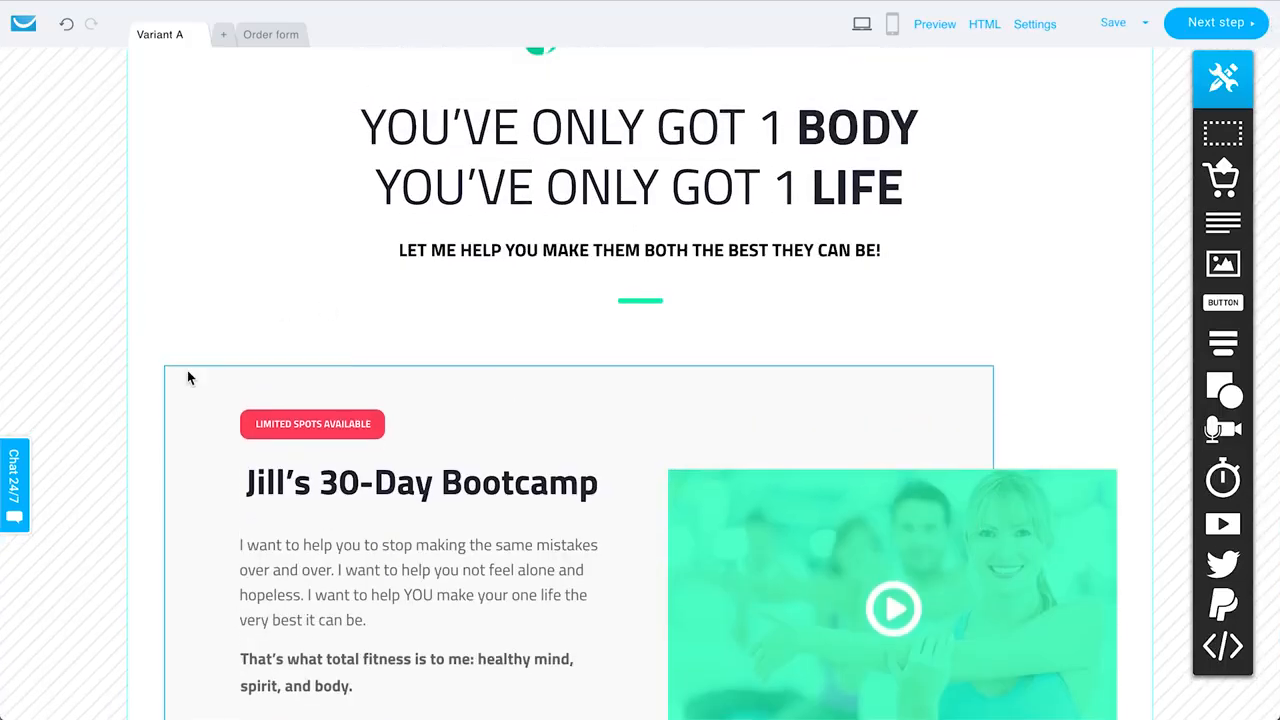
pyautogui.scroll(-5, 401, 630)
pyautogui.scroll(-13, 401, 624)
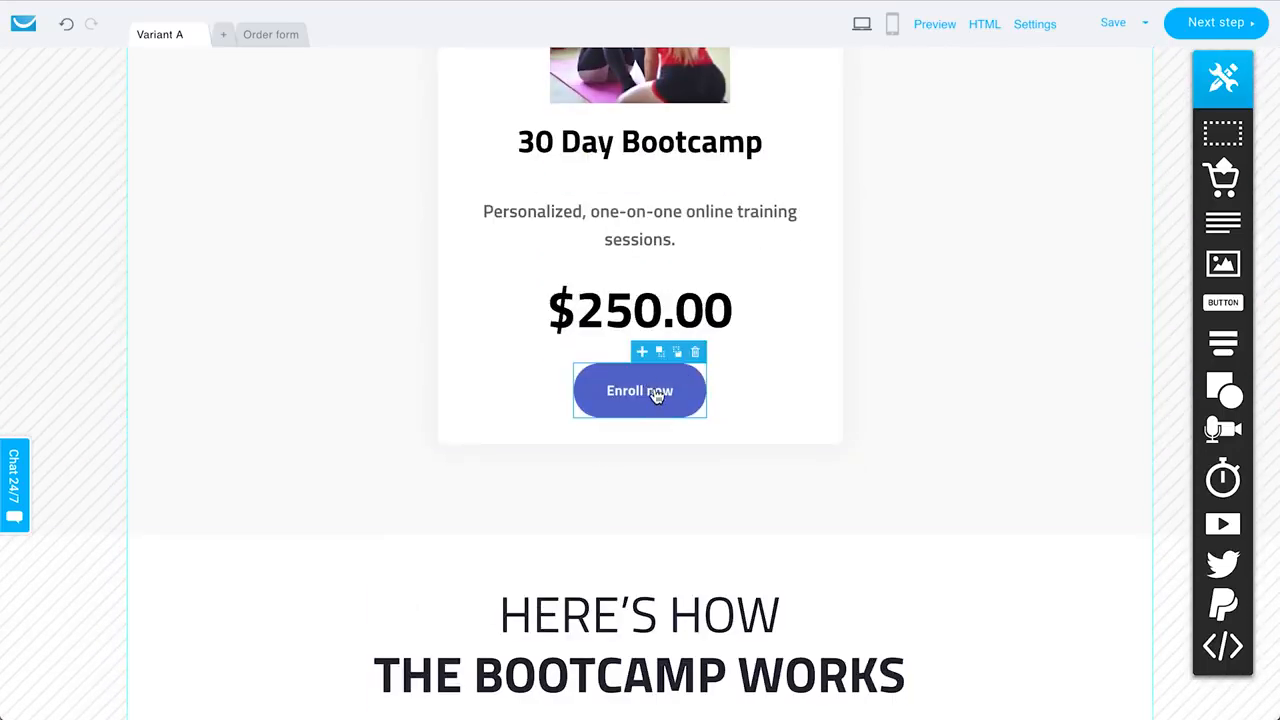
pyautogui.doubleClick(656, 395)
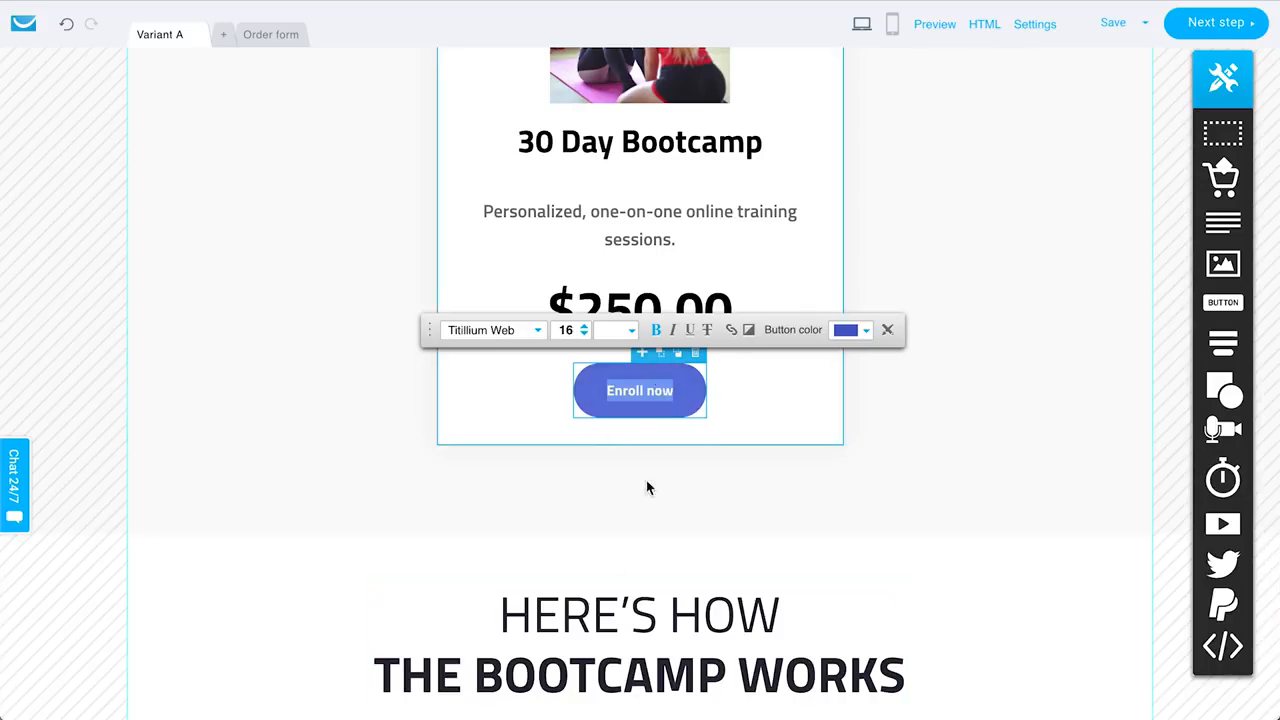
pyautogui.click(655, 511)
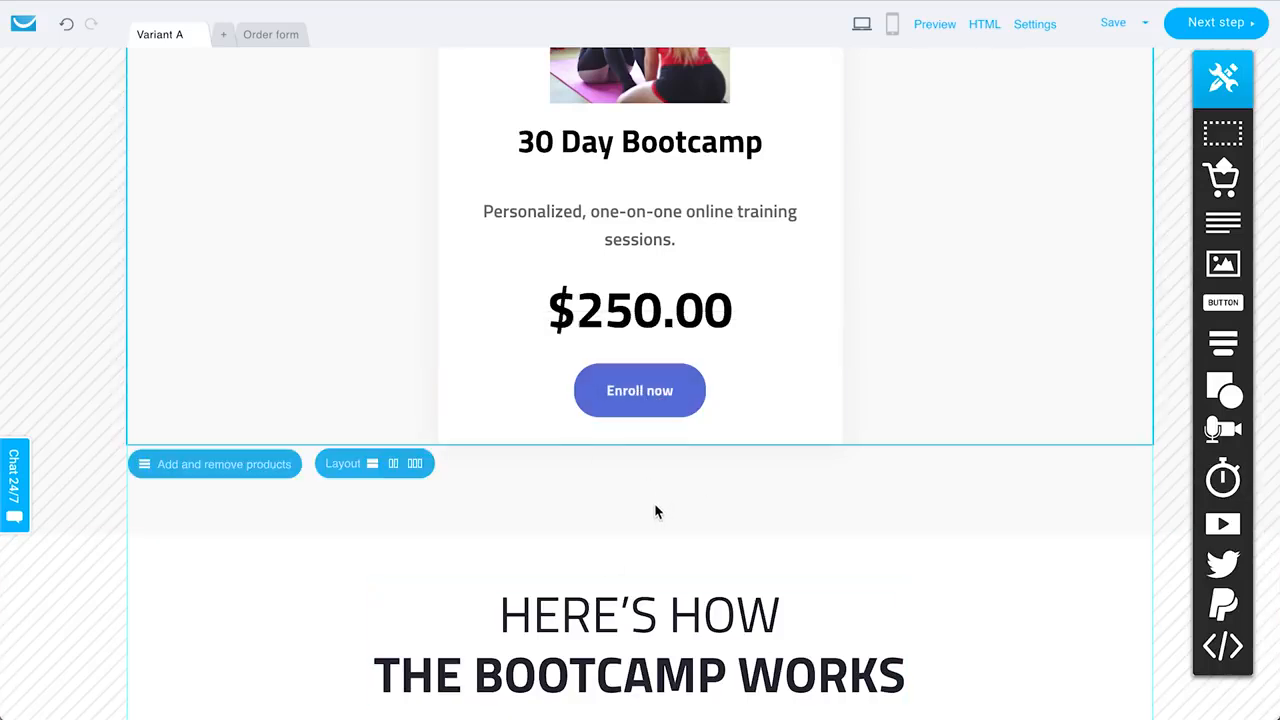
pyautogui.scroll(3, 268, 426)
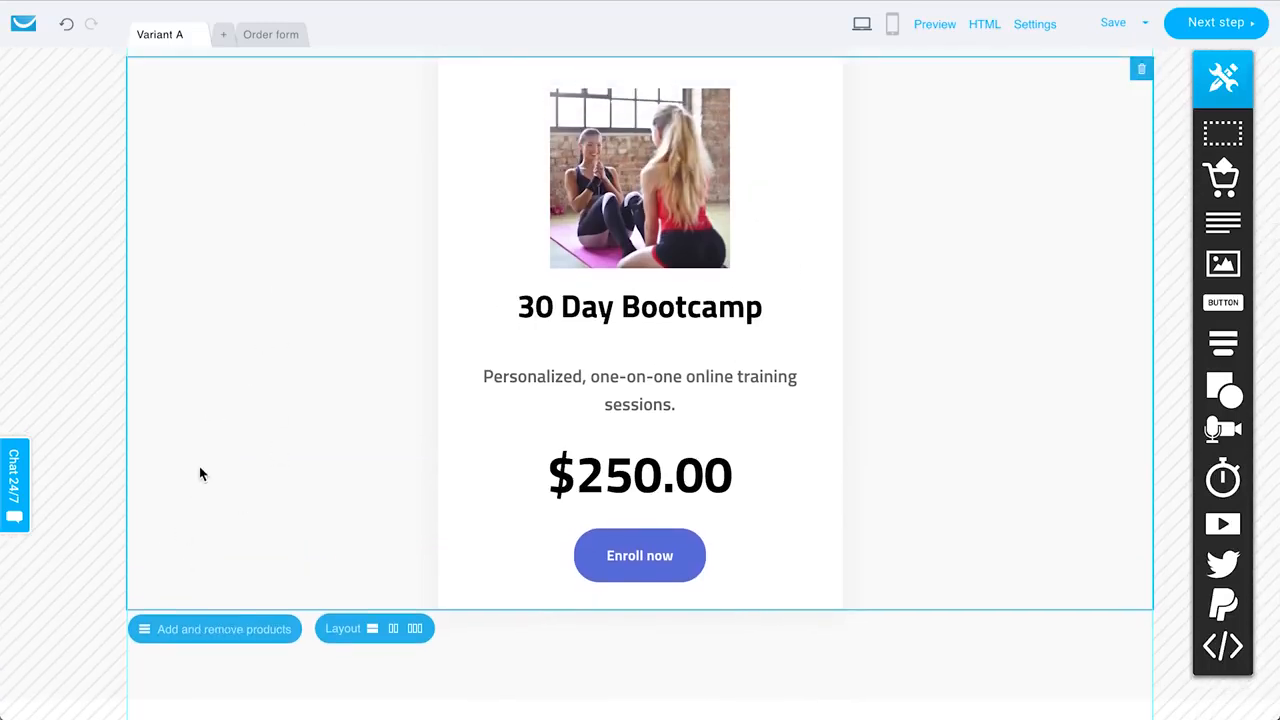
pyautogui.click(250, 638)
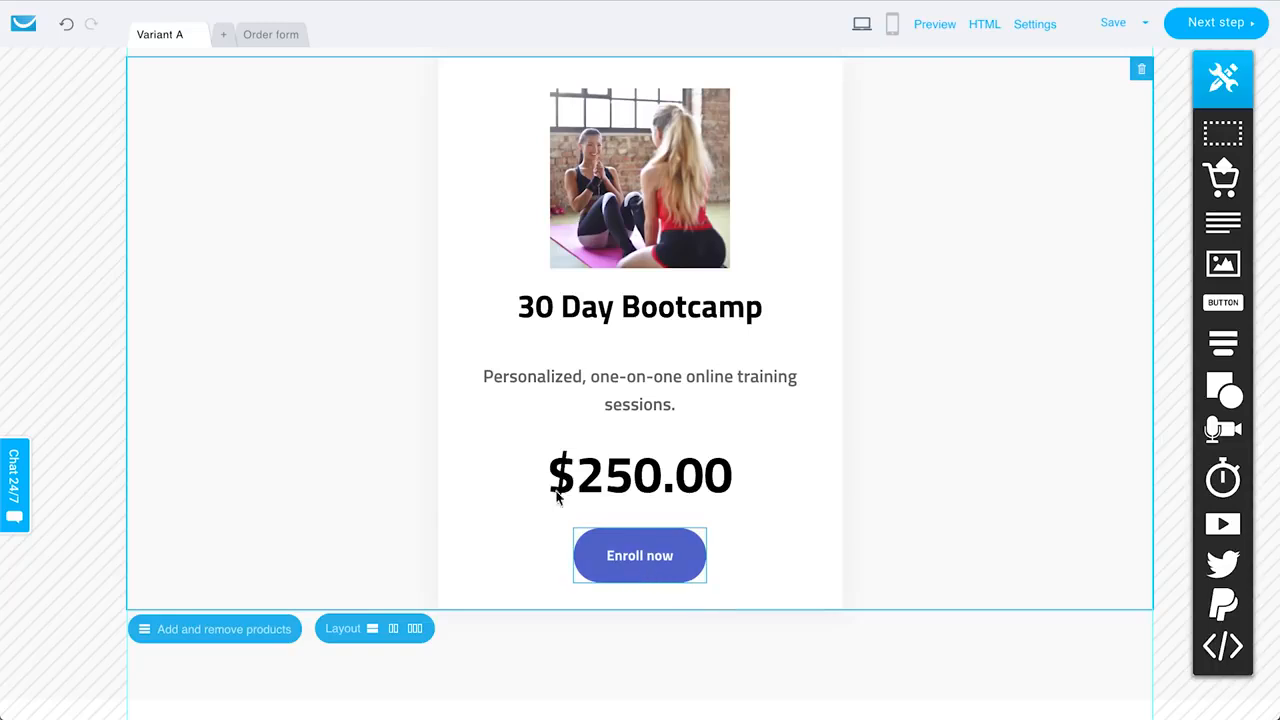
# - Examine the order form's webform block, from the contact and billing fields to the product choice and ORDER NOW button
pyautogui.click(272, 38)
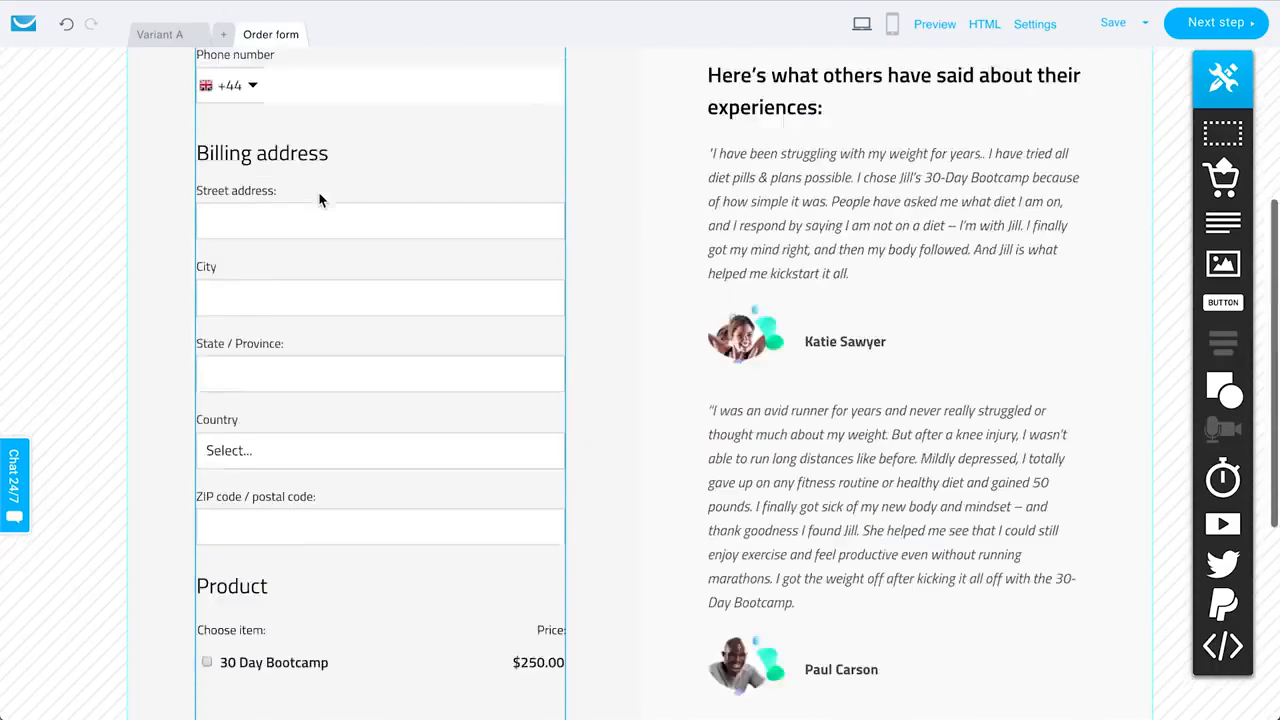
pyautogui.scroll(-2, 634, 497)
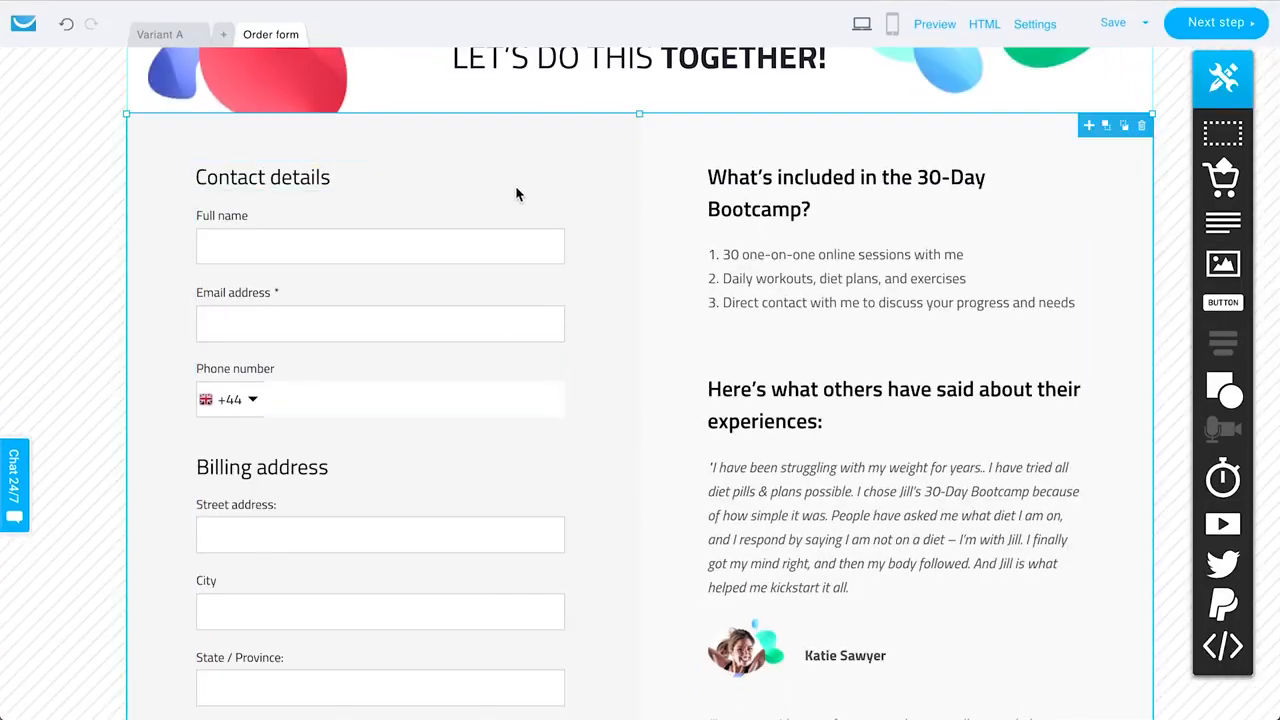
pyautogui.click(484, 456)
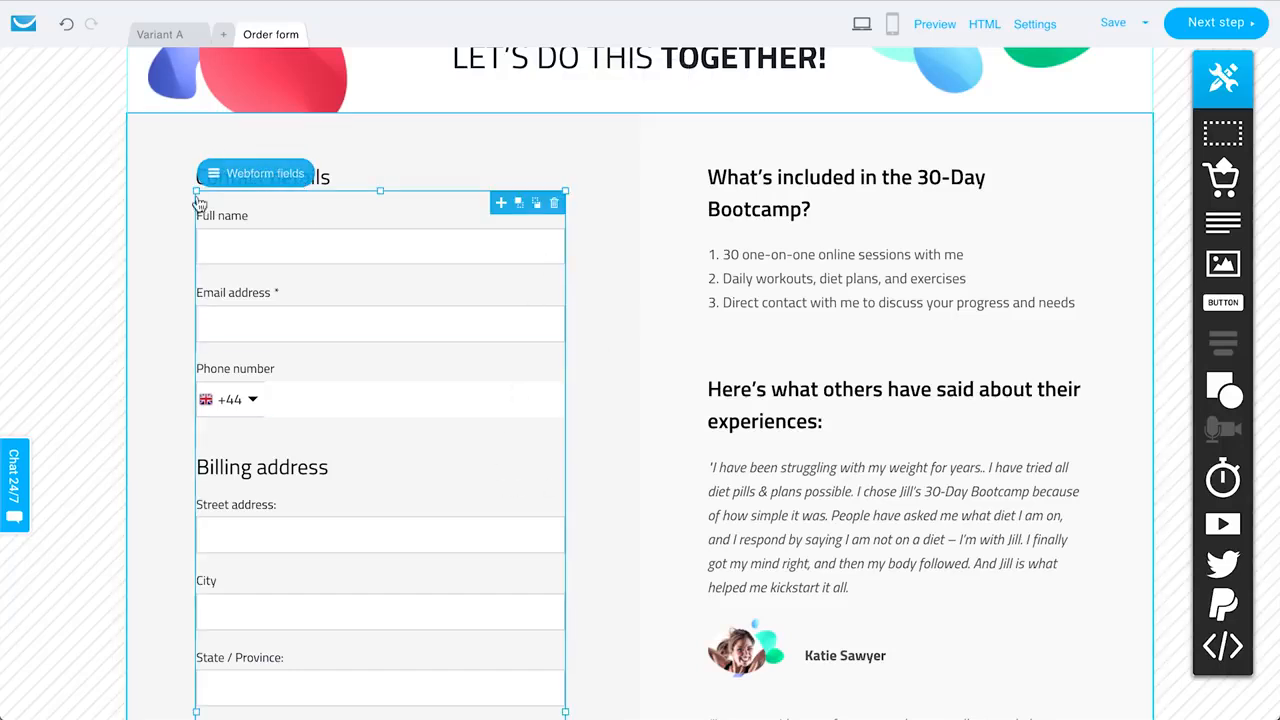
pyautogui.scroll(-5, 337, 391)
pyautogui.scroll(-4, 337, 391)
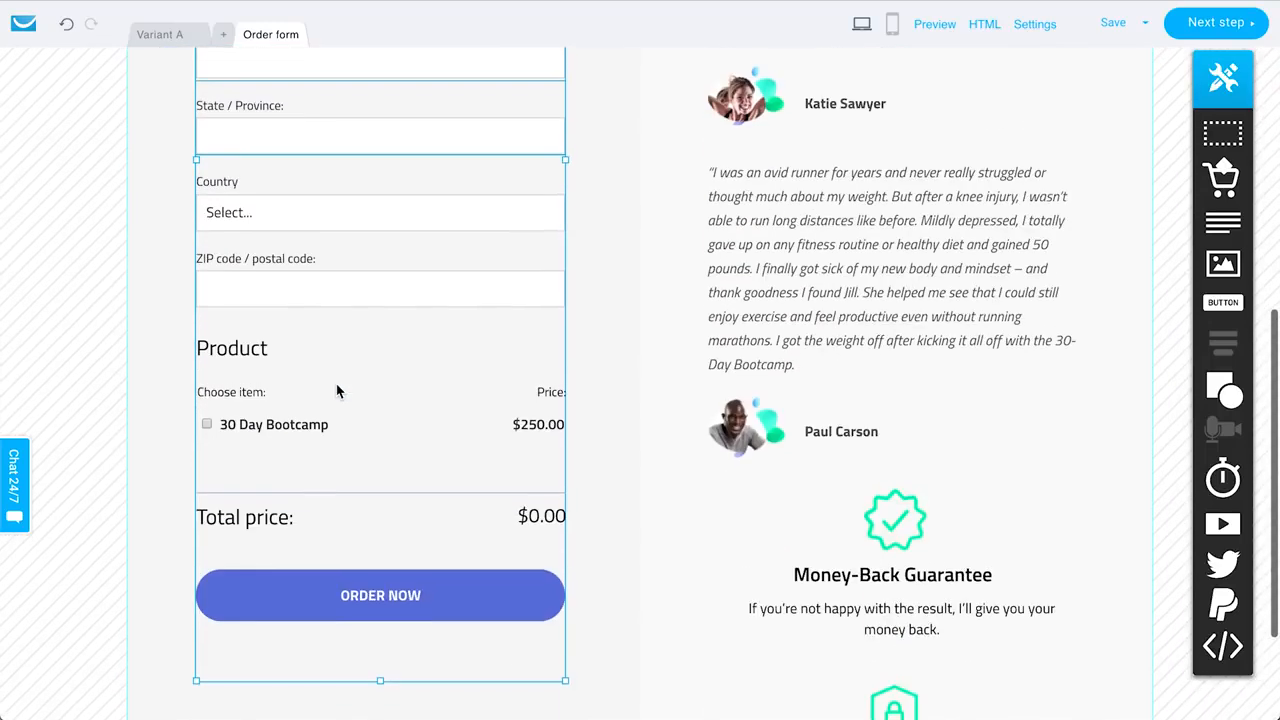
pyautogui.scroll(-2, 337, 391)
pyautogui.scroll(7, 337, 391)
pyautogui.scroll(7, 337, 391)
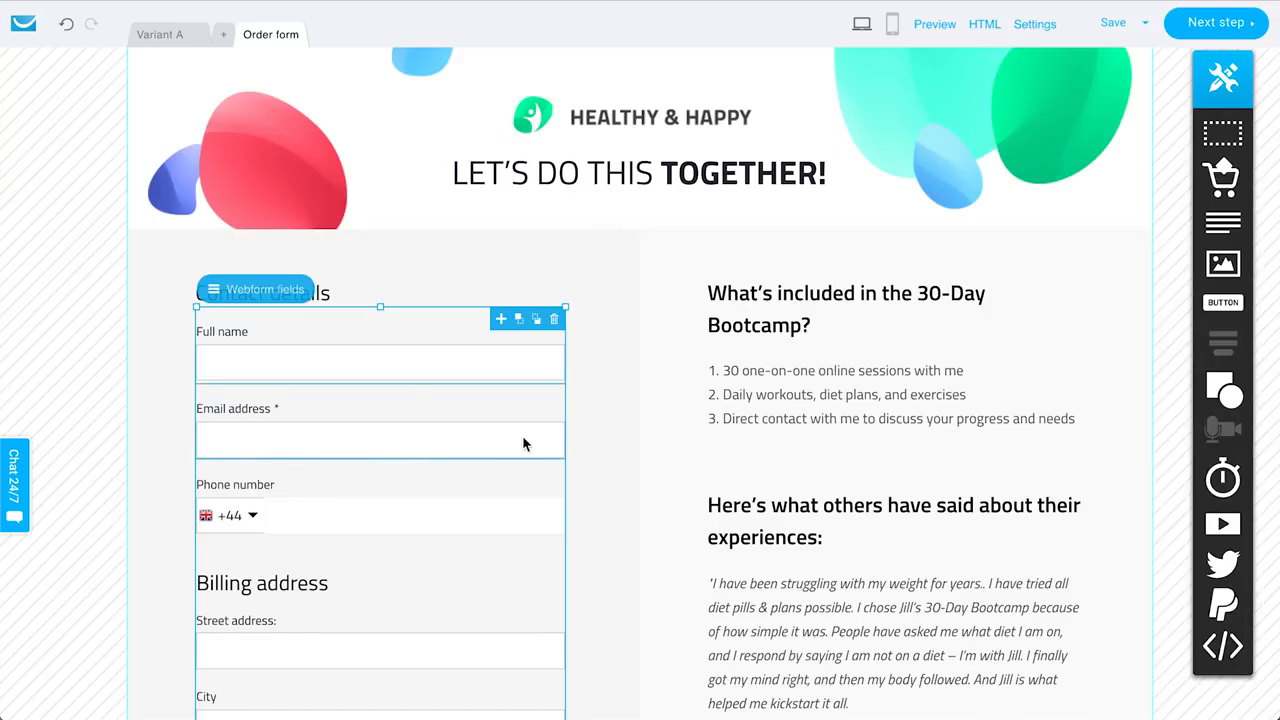
# - Review the order form's webform from the contact and billing fields to the 30 Day Bootcamp product choice, total price and ORDER NOW button
pyautogui.scroll(-8, 403, 394)
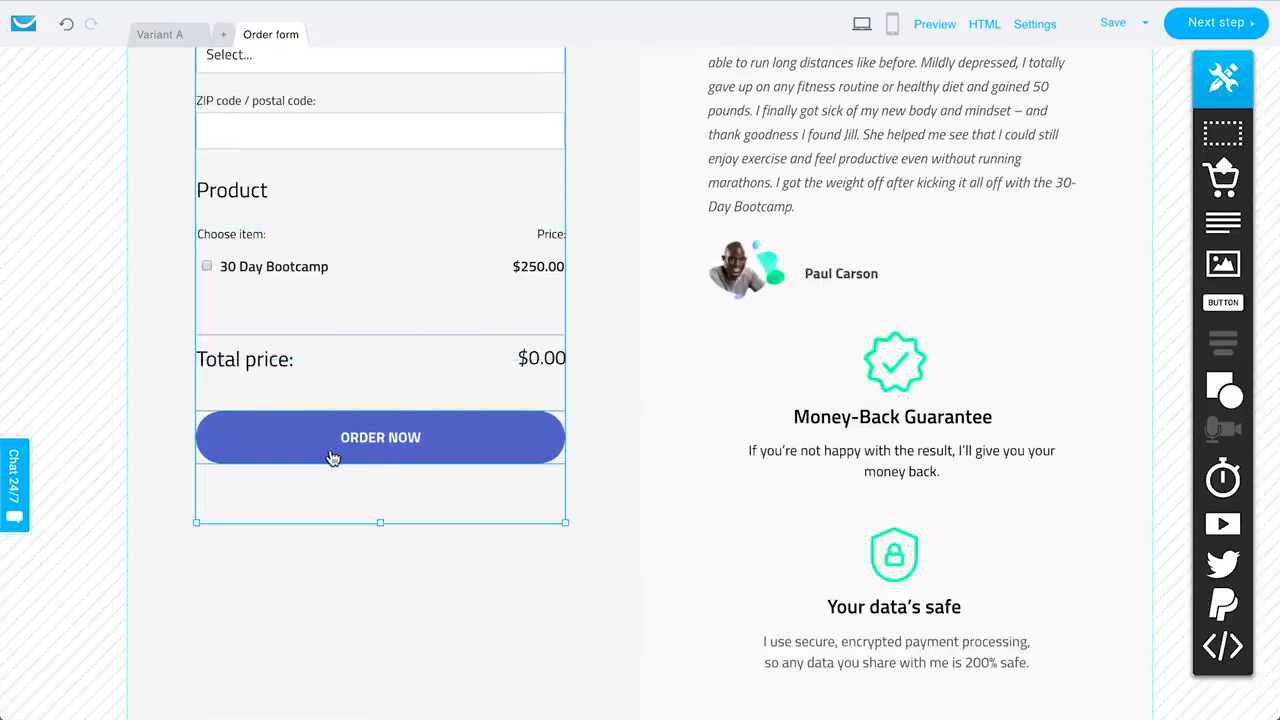
pyautogui.scroll(5, 337, 455)
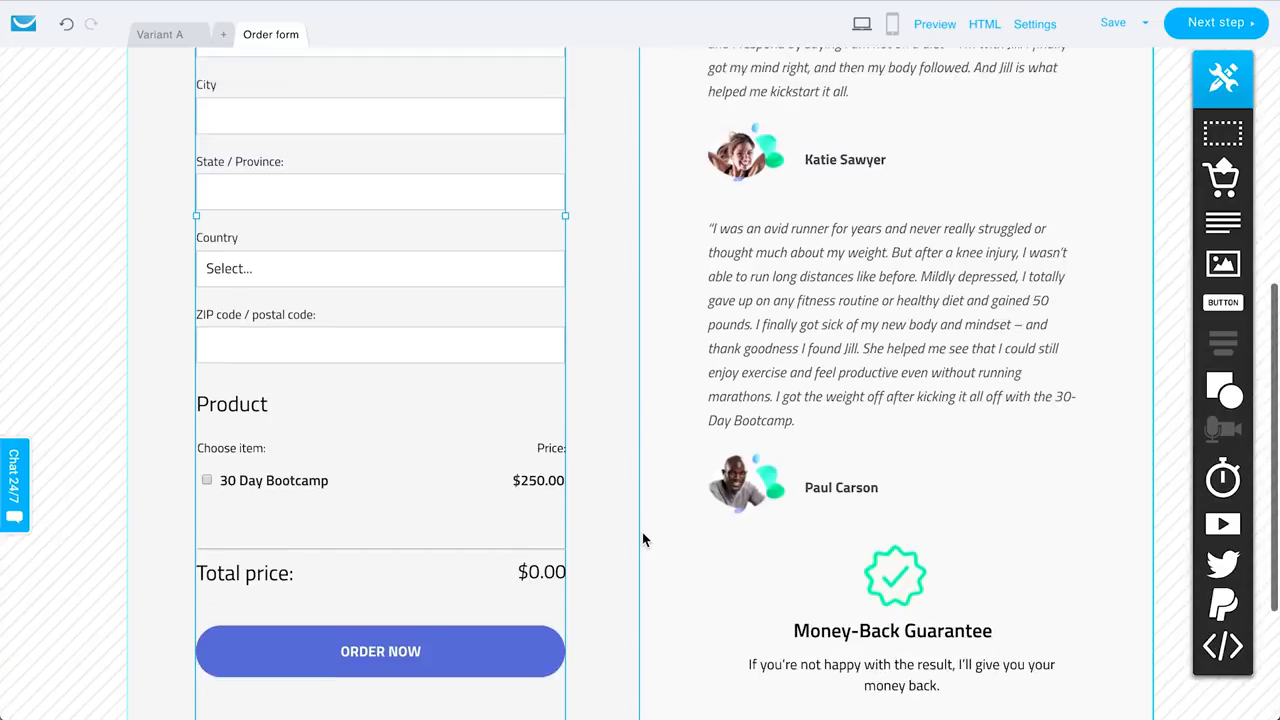
pyautogui.scroll(3, 642, 540)
pyautogui.scroll(-2, 642, 540)
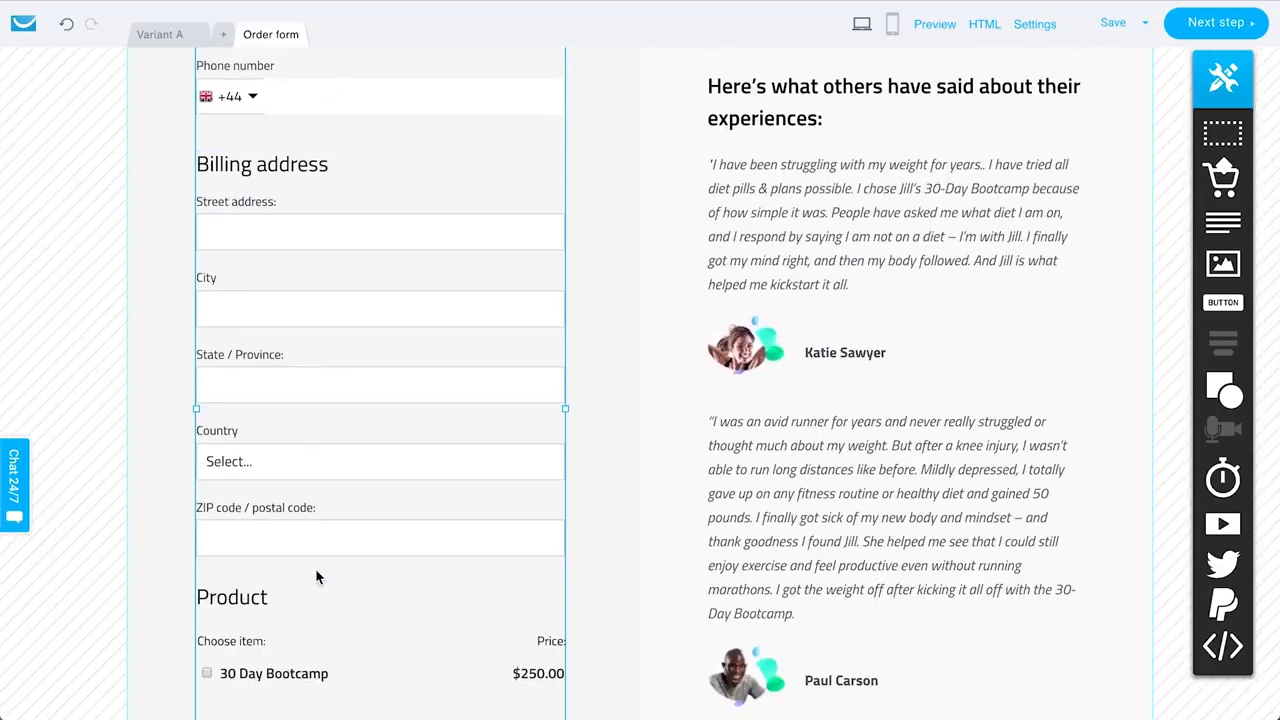
pyautogui.scroll(5, 523, 417)
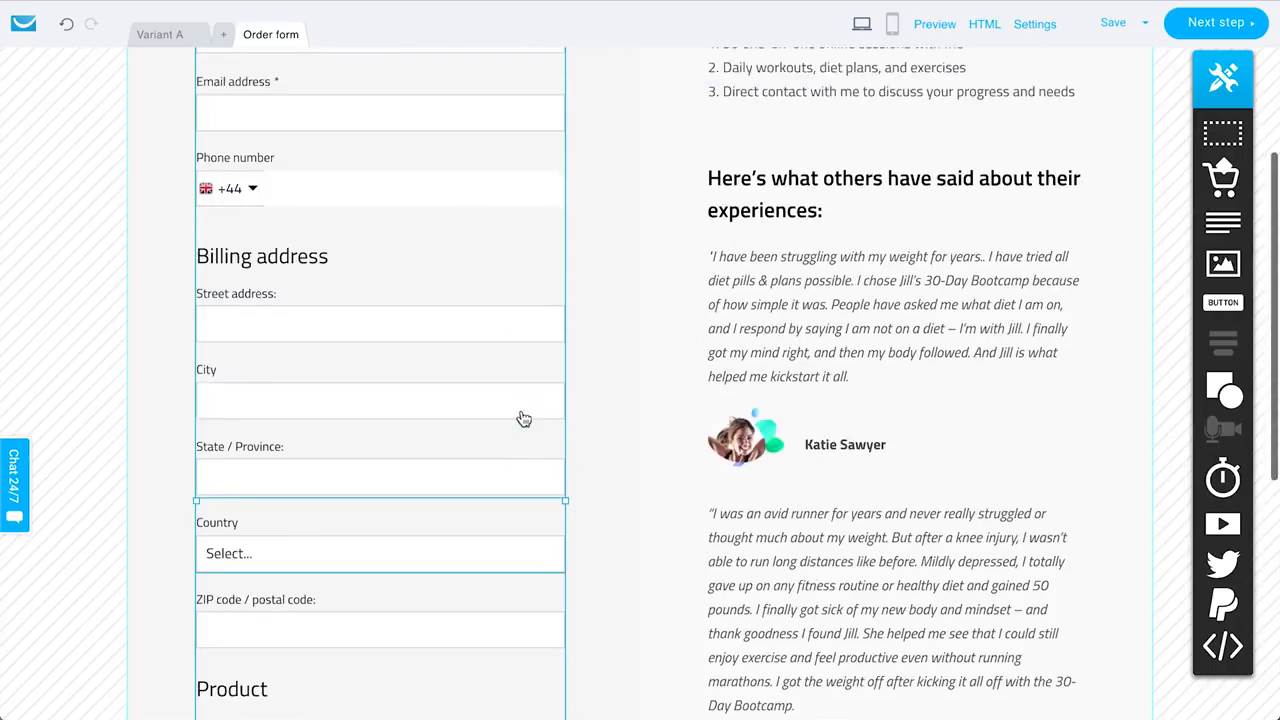
pyautogui.scroll(1, 525, 418)
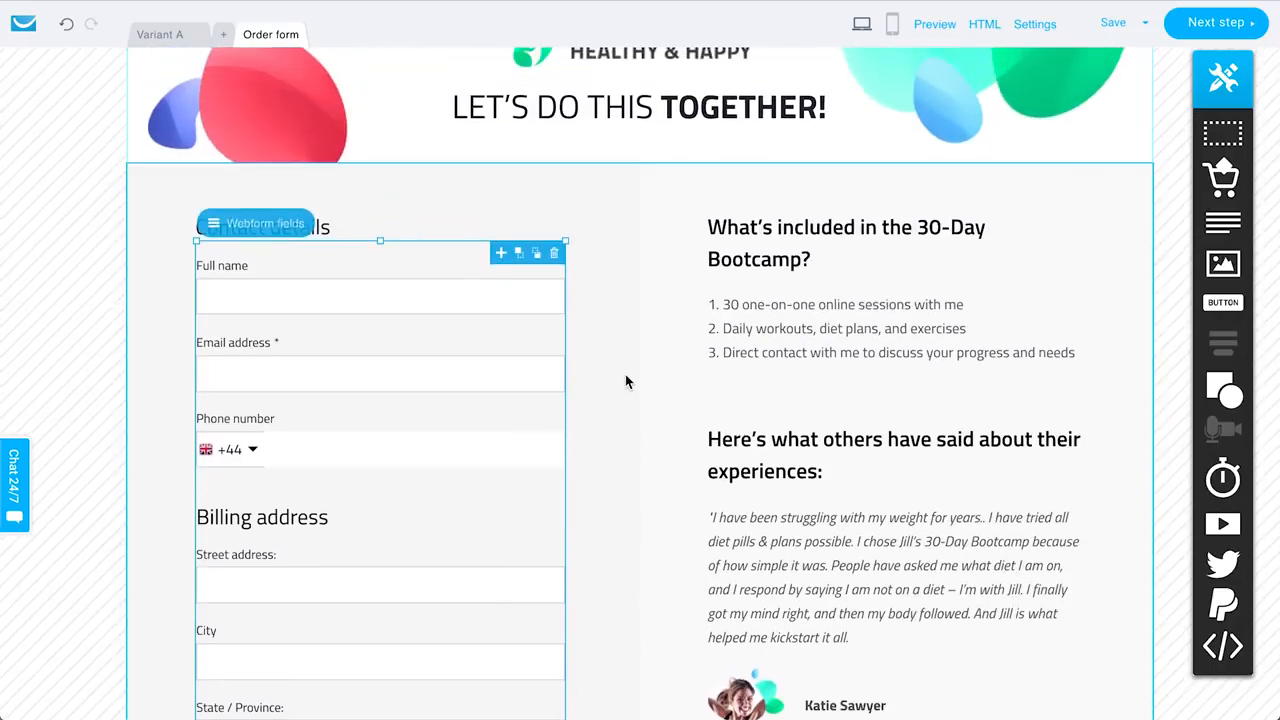
pyautogui.scroll(-5, 625, 381)
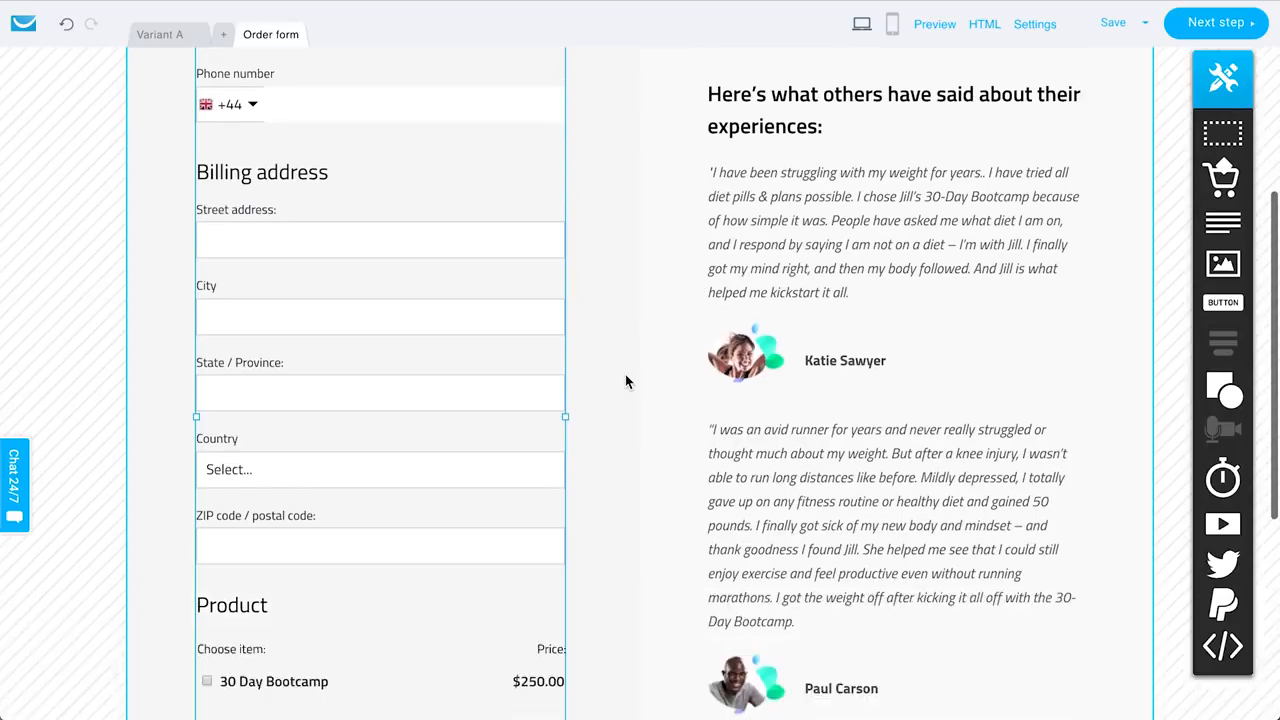
pyautogui.scroll(2, 625, 381)
pyautogui.scroll(-8, 457, 140)
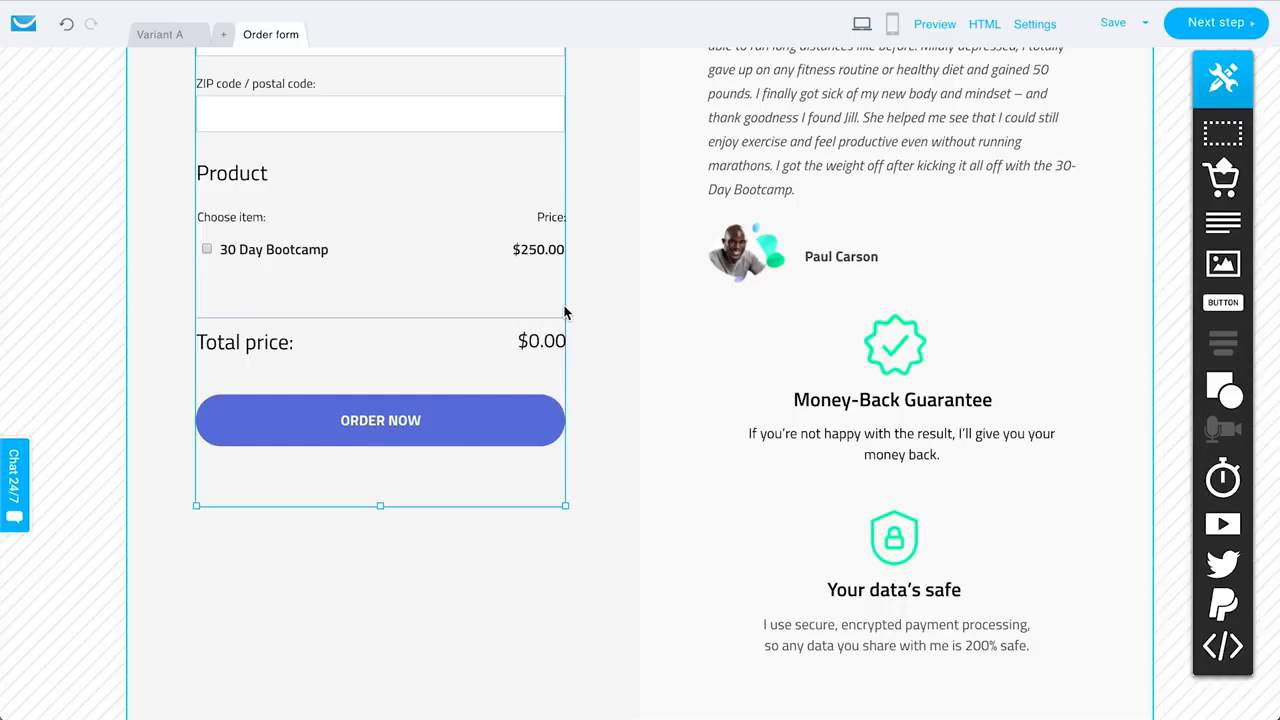
pyautogui.scroll(3, 566, 314)
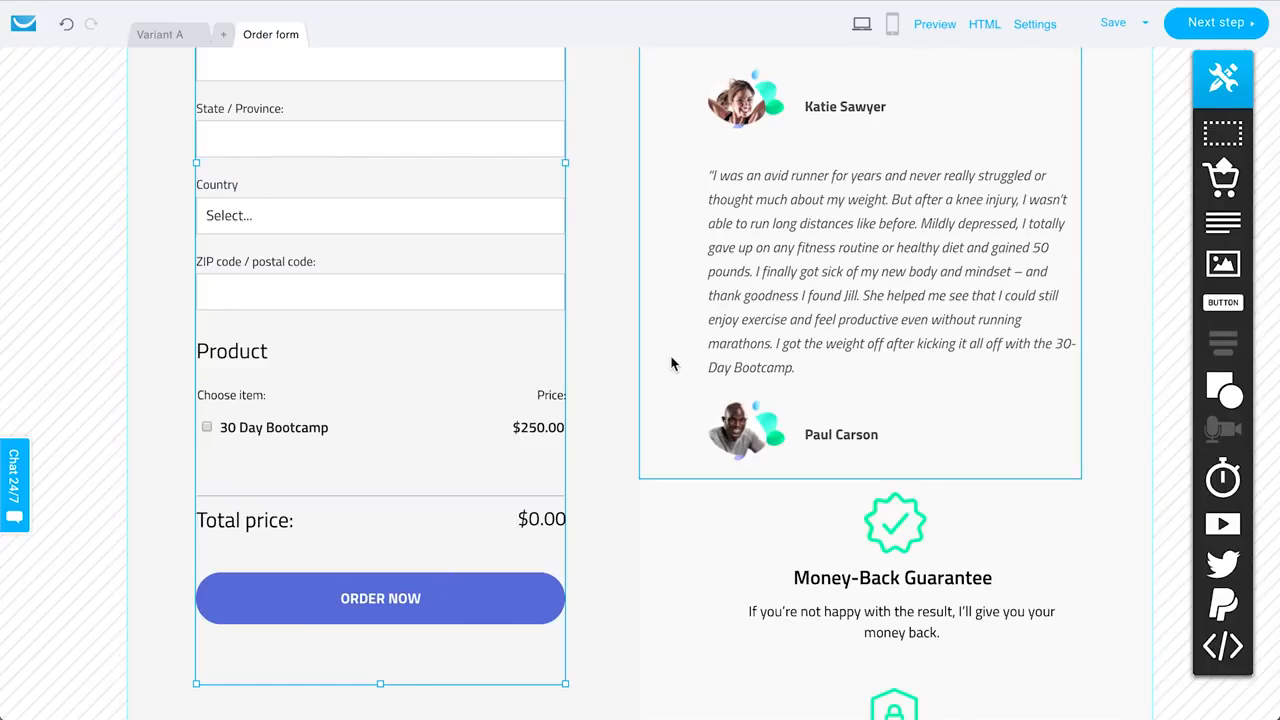
pyautogui.scroll(2, 589, 289)
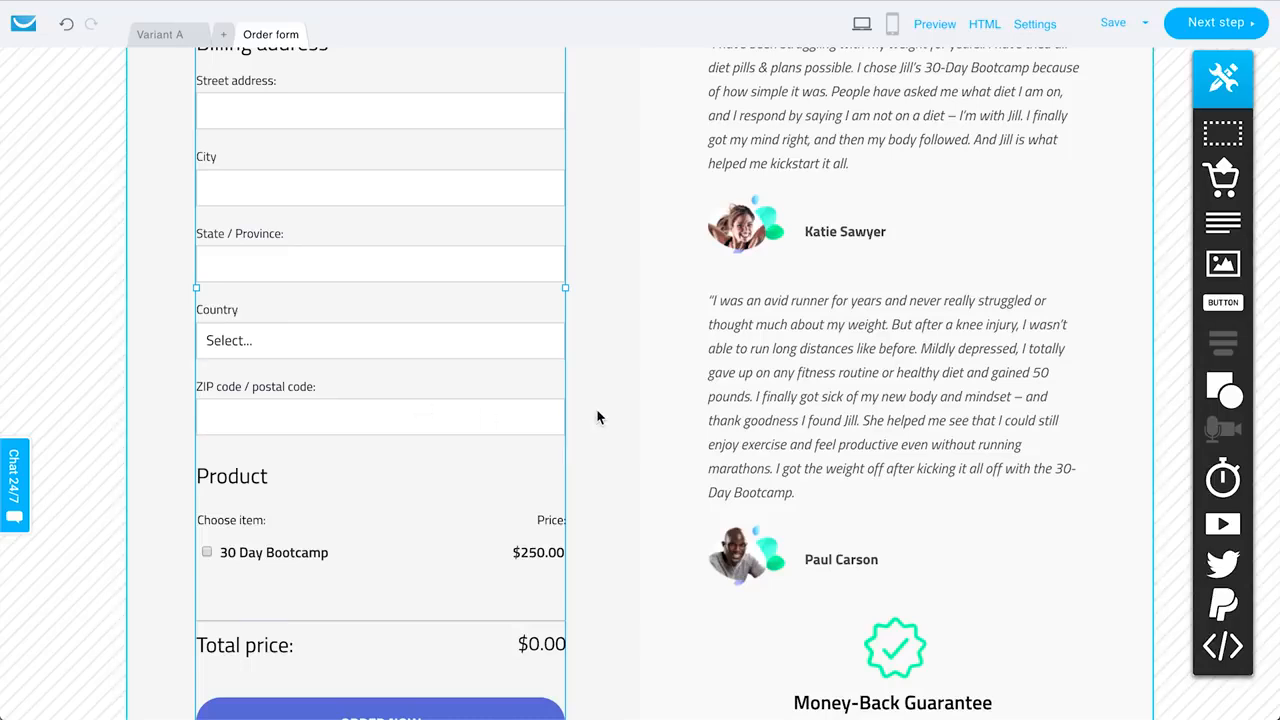
pyautogui.scroll(-2, 597, 417)
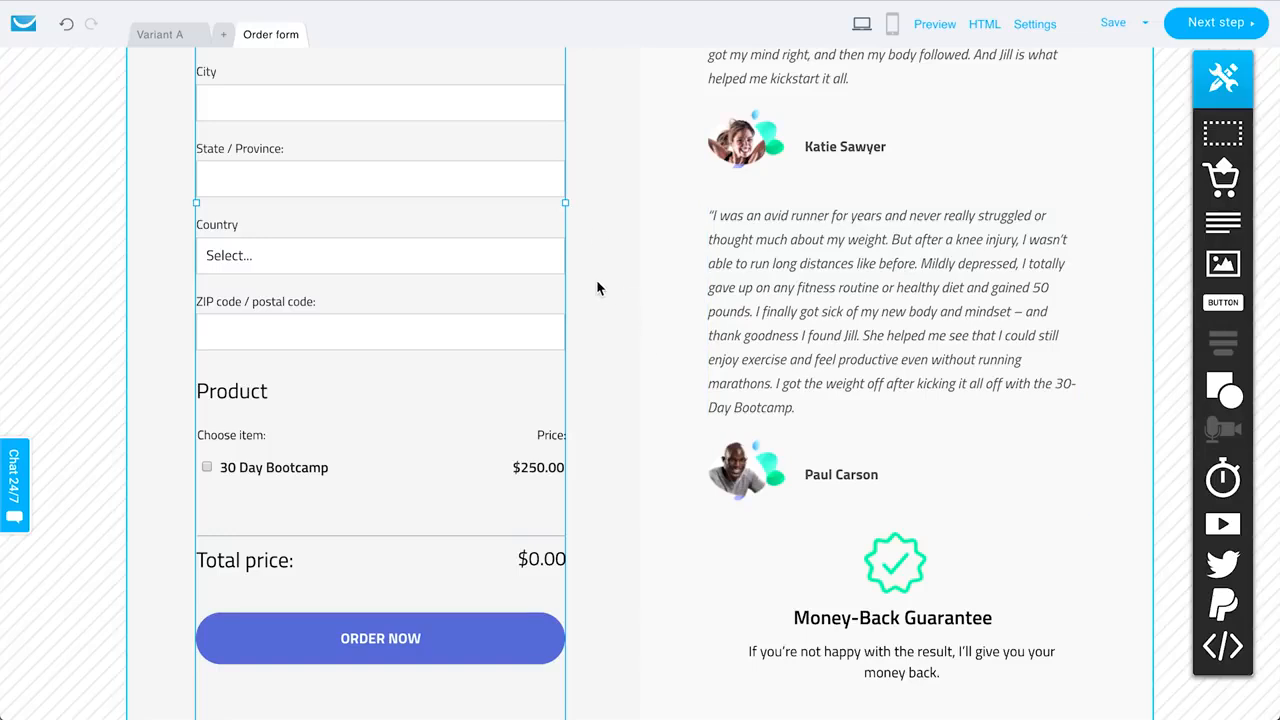
pyautogui.scroll(1, 597, 295)
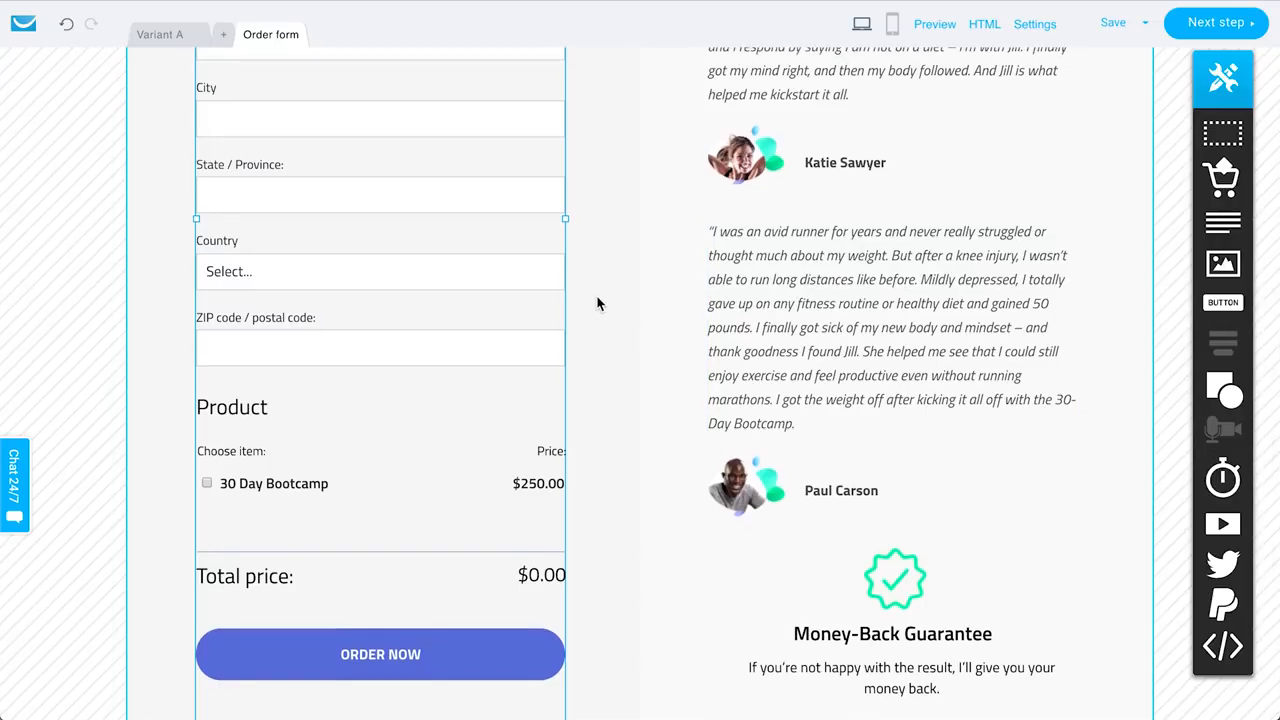
pyautogui.scroll(6, 597, 300)
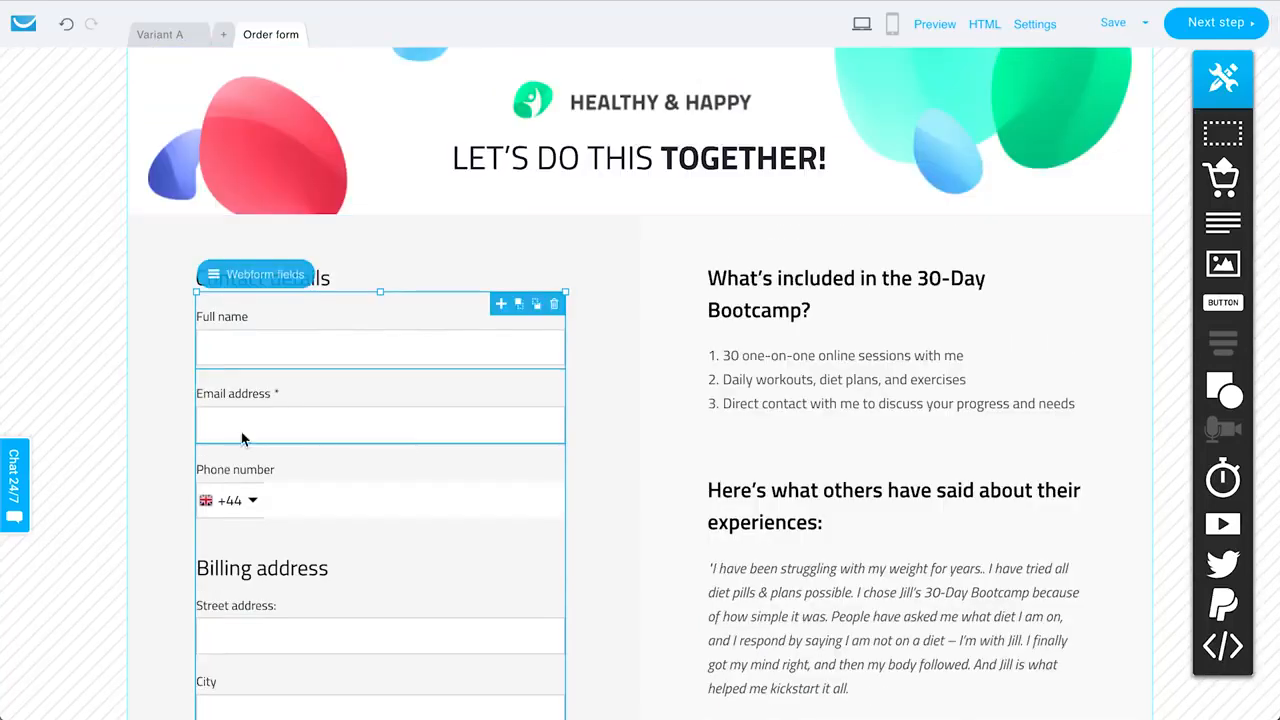
pyautogui.scroll(-8, 591, 546)
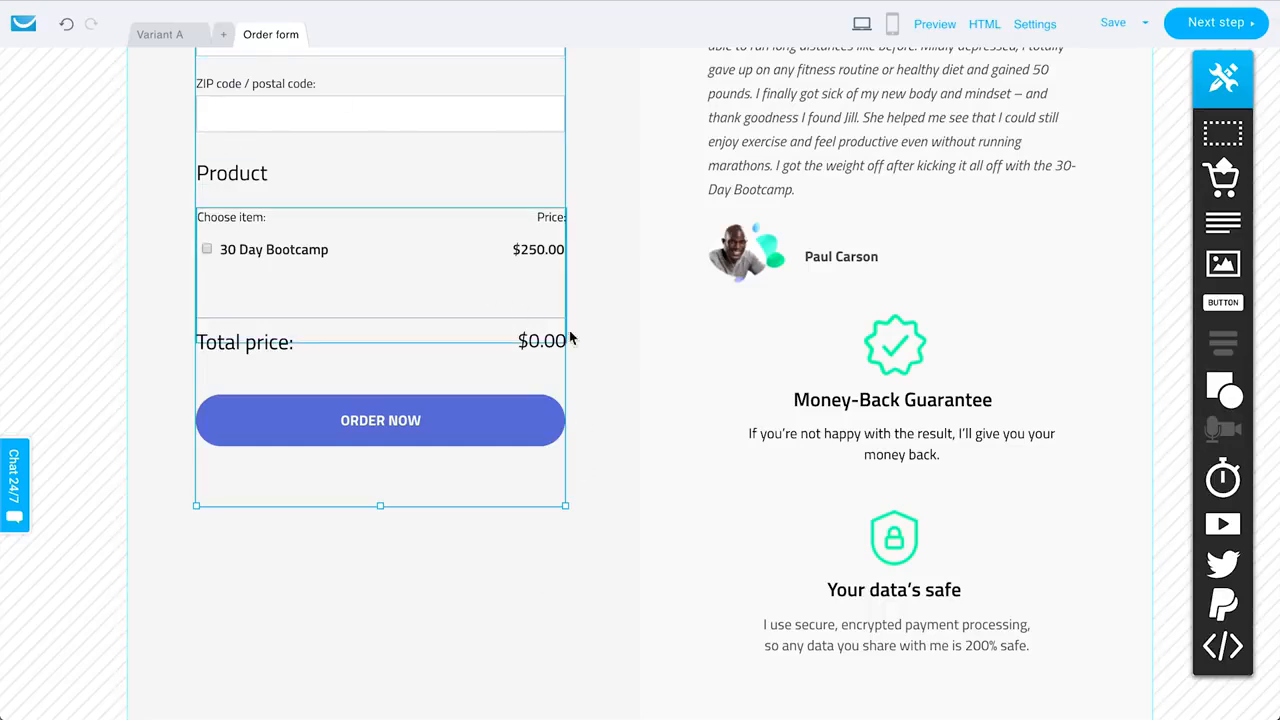
# - Look over the order form's supporting column, from the list of what's included and the testimonials to the guarantee and data safety notes
pyautogui.scroll(7, 608, 374)
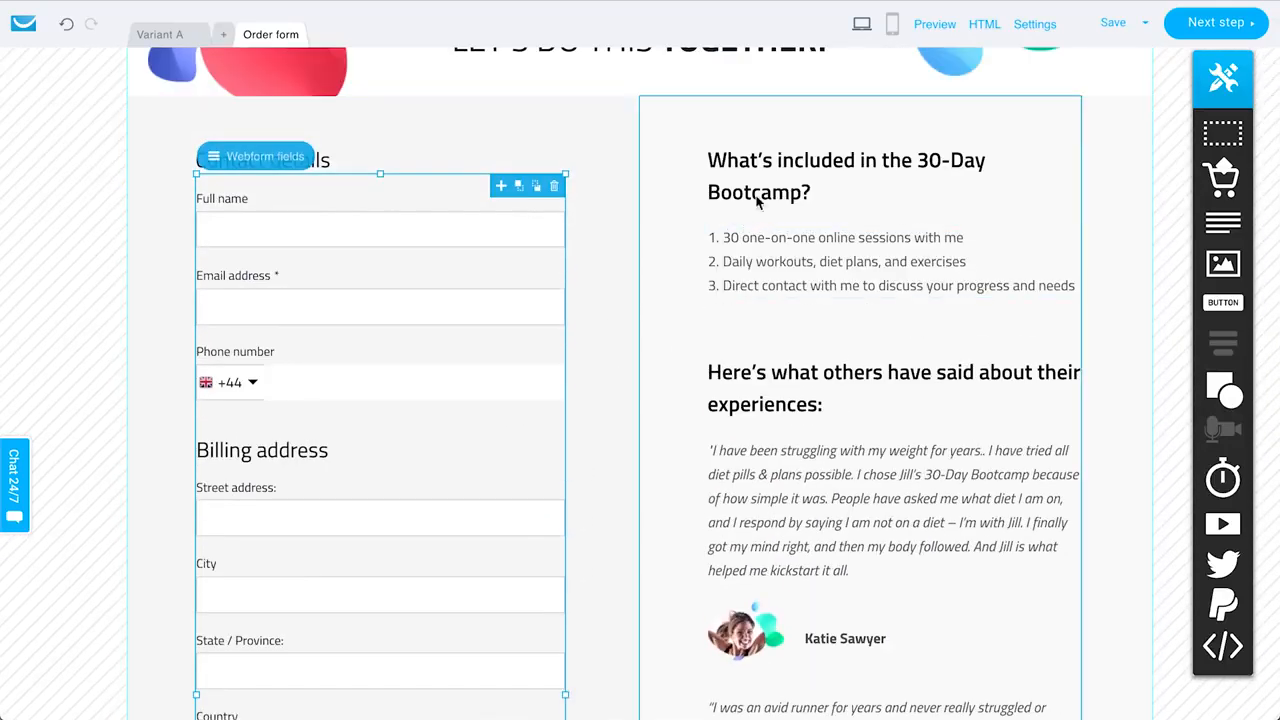
pyautogui.scroll(2, 608, 376)
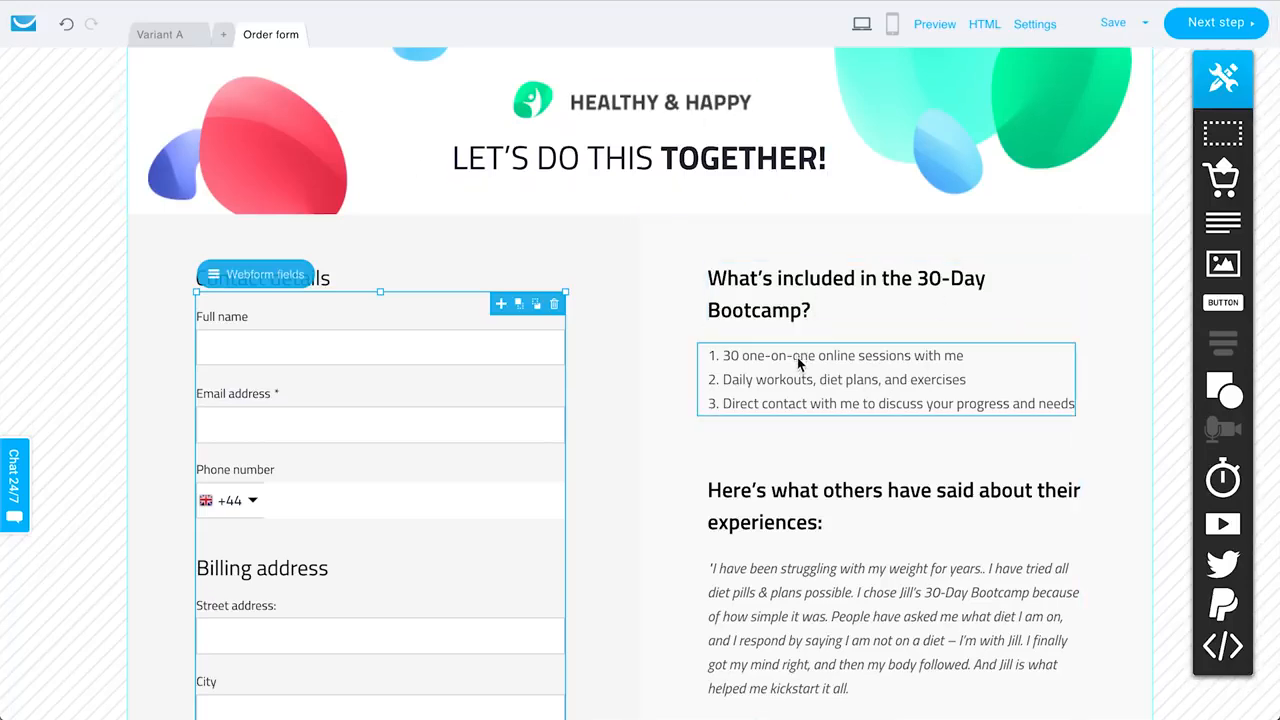
pyautogui.scroll(-5, 805, 265)
pyautogui.scroll(-5, 803, 262)
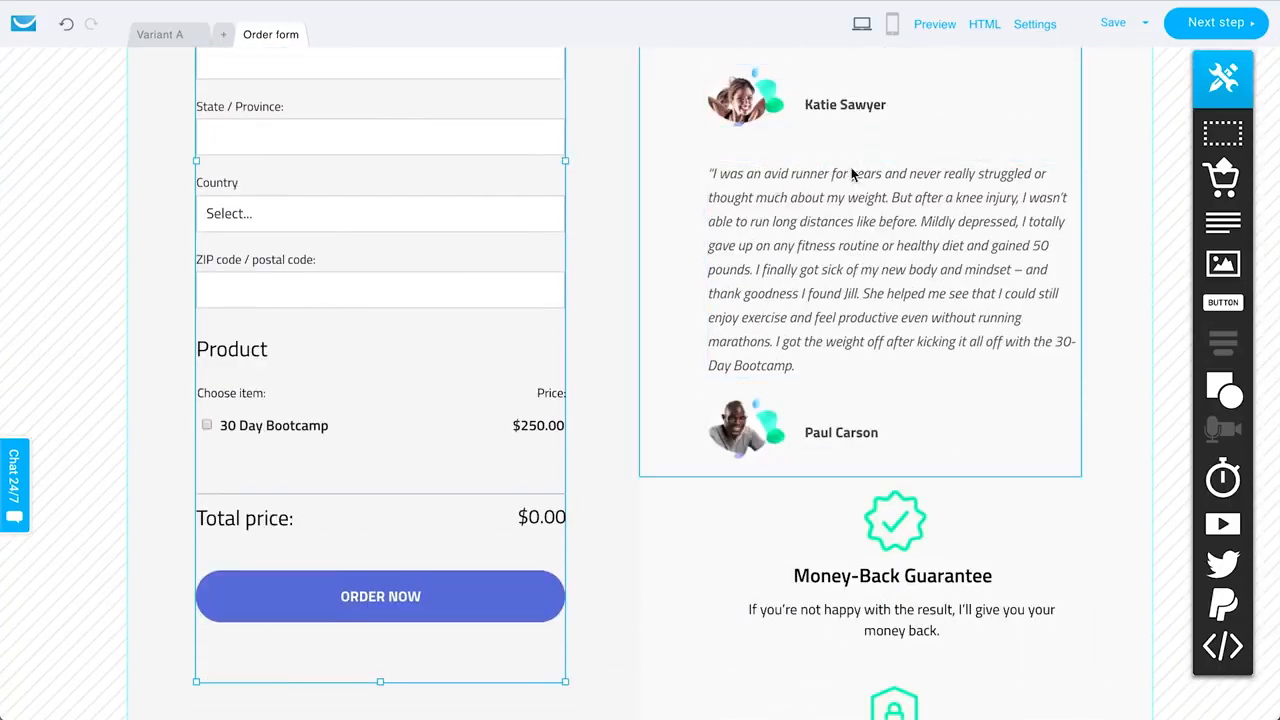
pyautogui.scroll(-3, 812, 353)
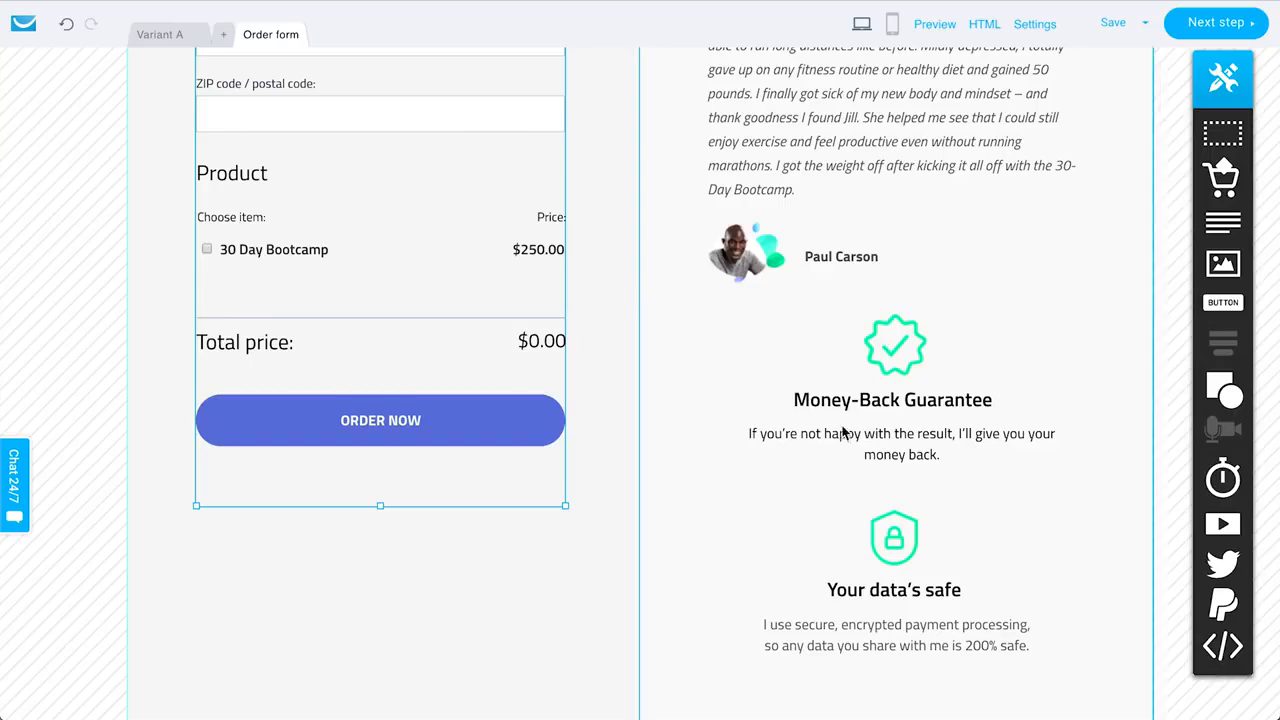
pyautogui.scroll(13, 847, 352)
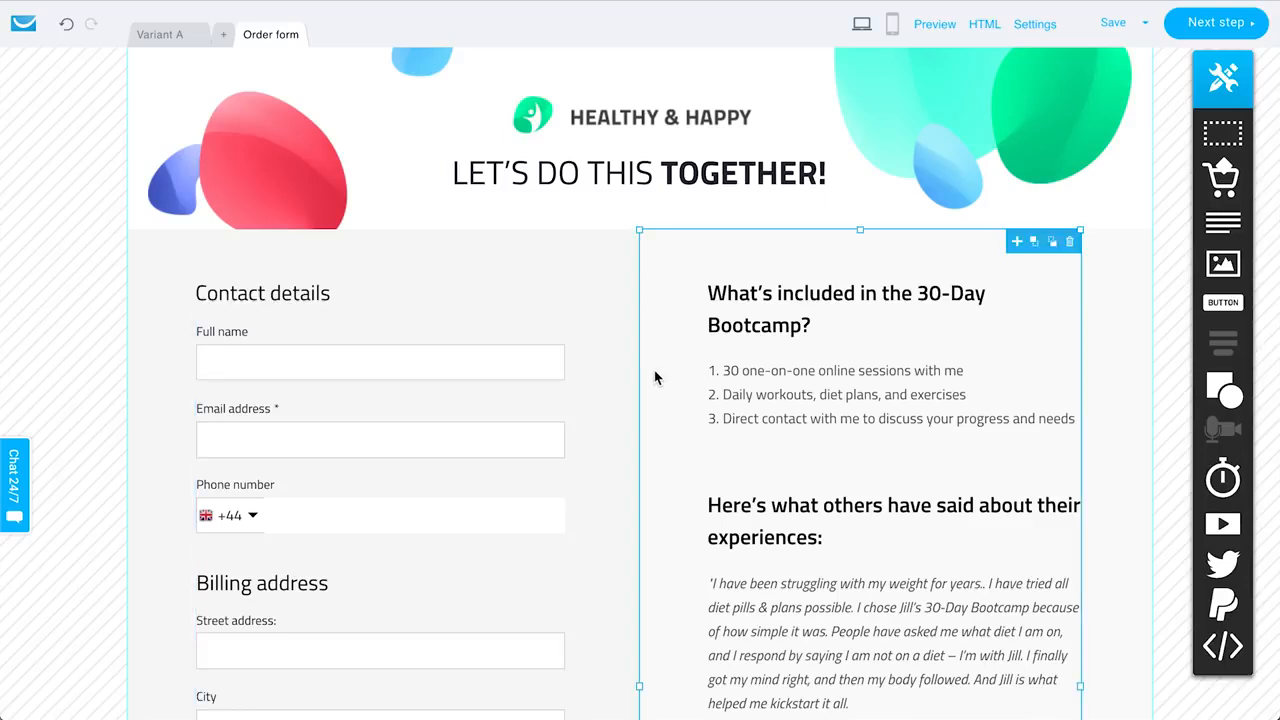
# - Proceed to the sales page settings, review the SEO, page URL and tracking sections, and publish the page
pyautogui.click(1205, 29)
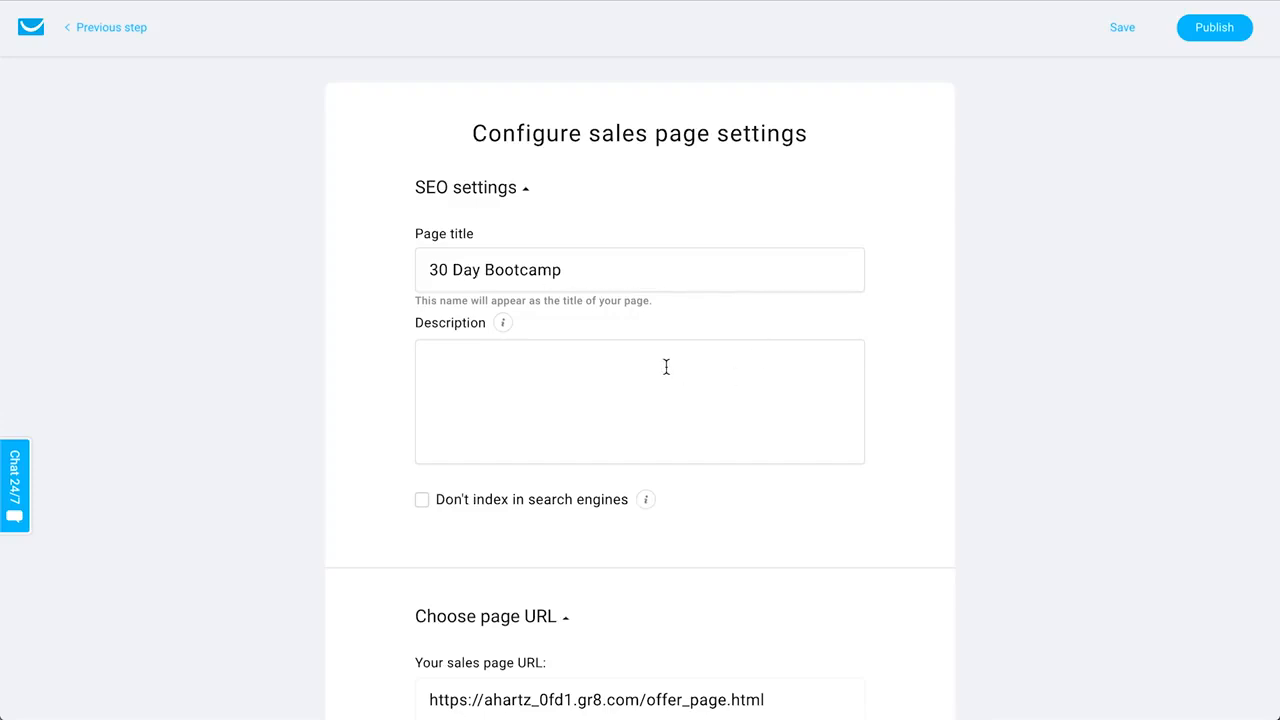
pyautogui.scroll(-5, 773, 568)
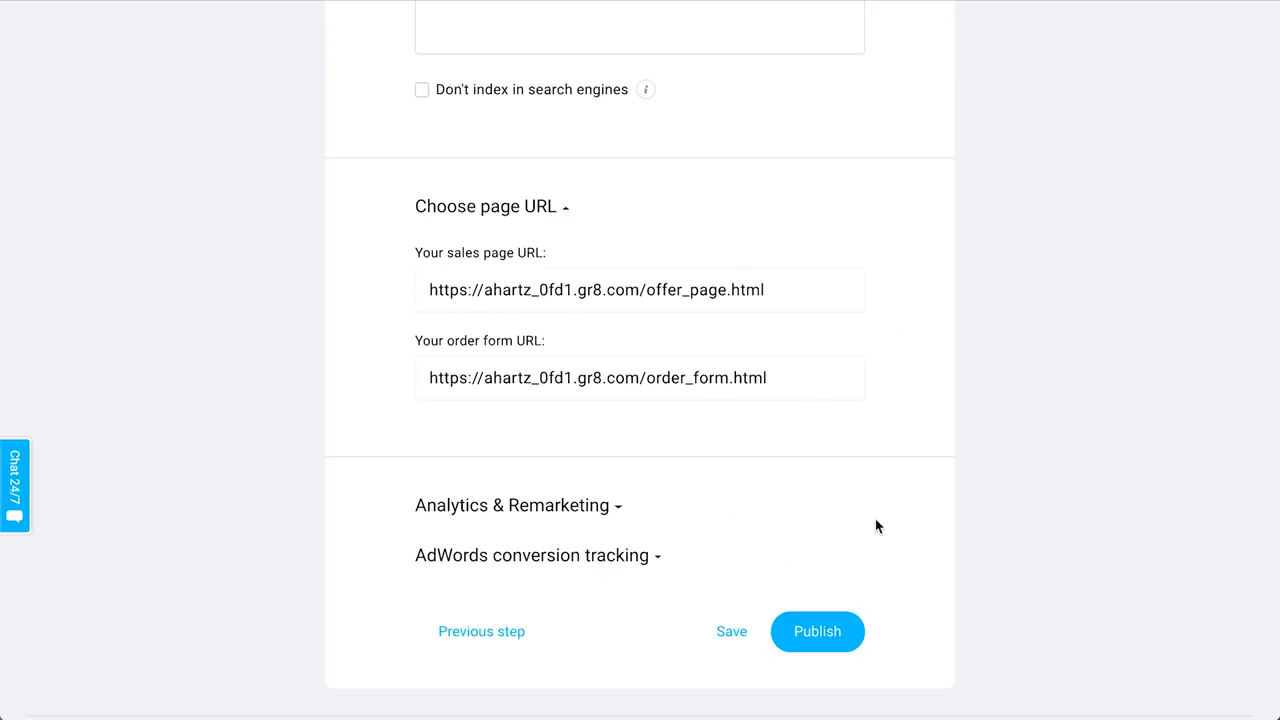
pyautogui.scroll(-1, 1049, 352)
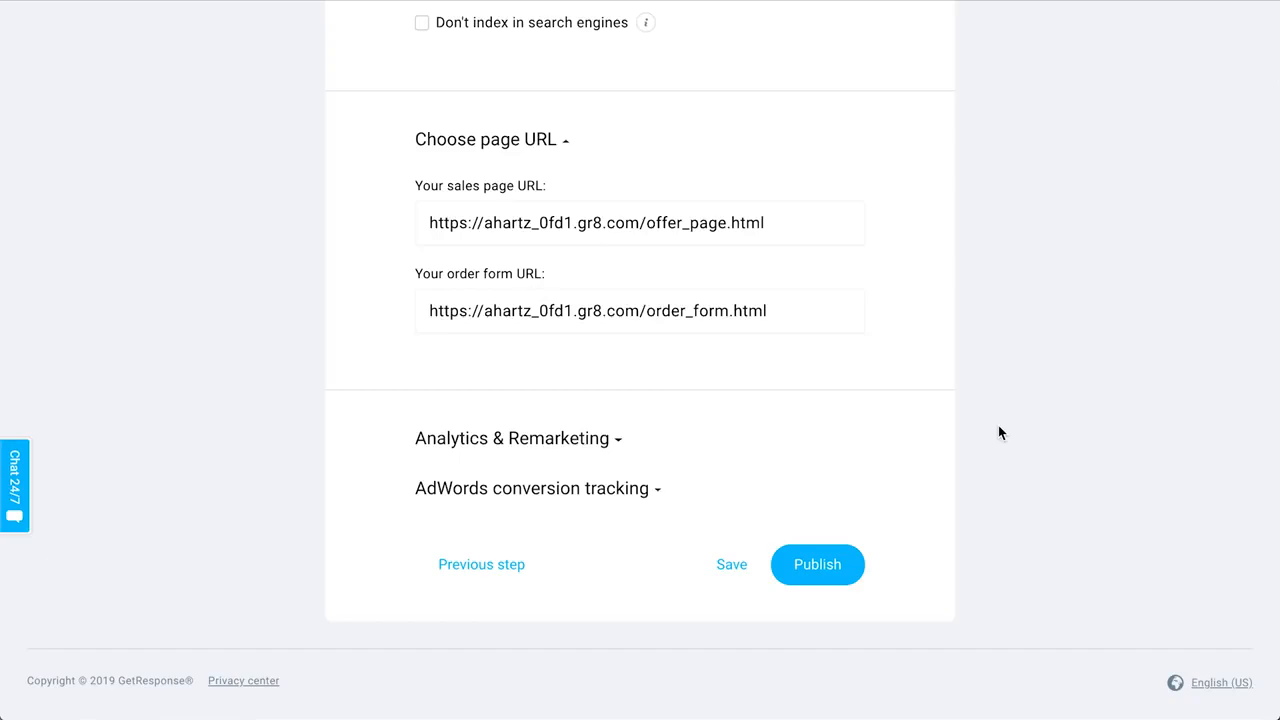
pyautogui.click(817, 572)
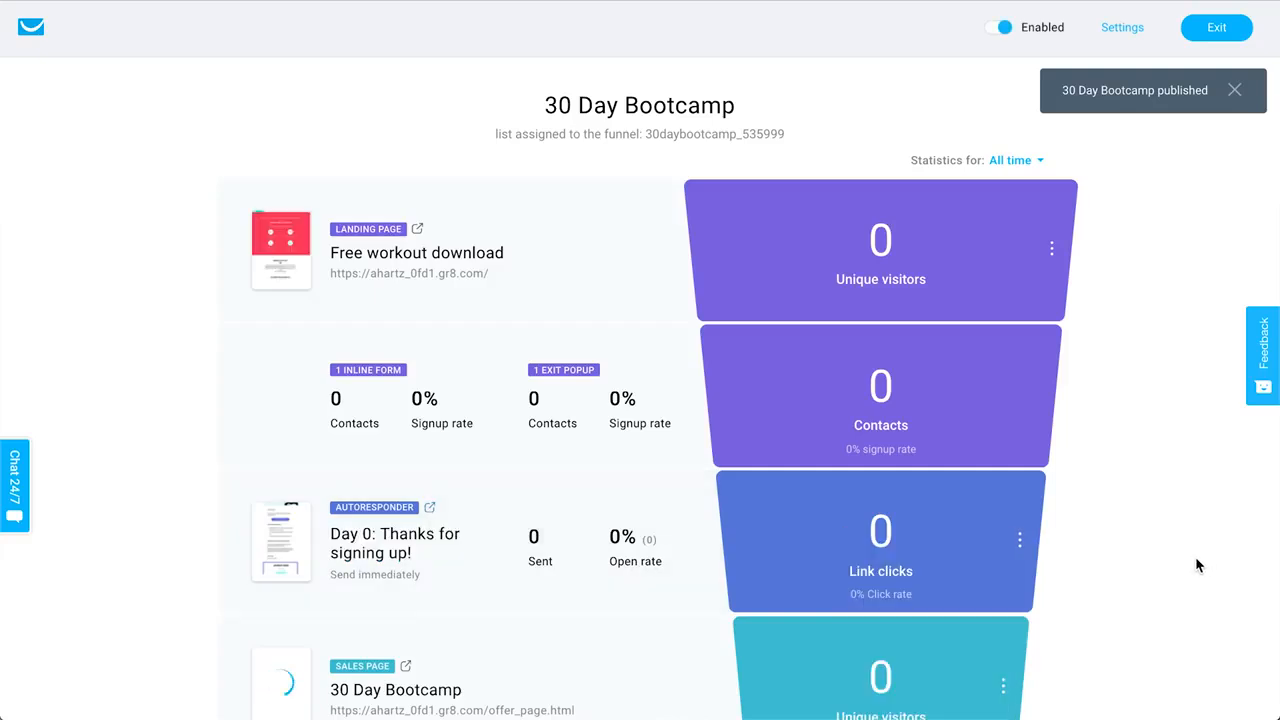
# - Look over the funnel overview from the landing page and autoresponder to the sales page, order form and results
pyautogui.scroll(-1, 1251, 445)
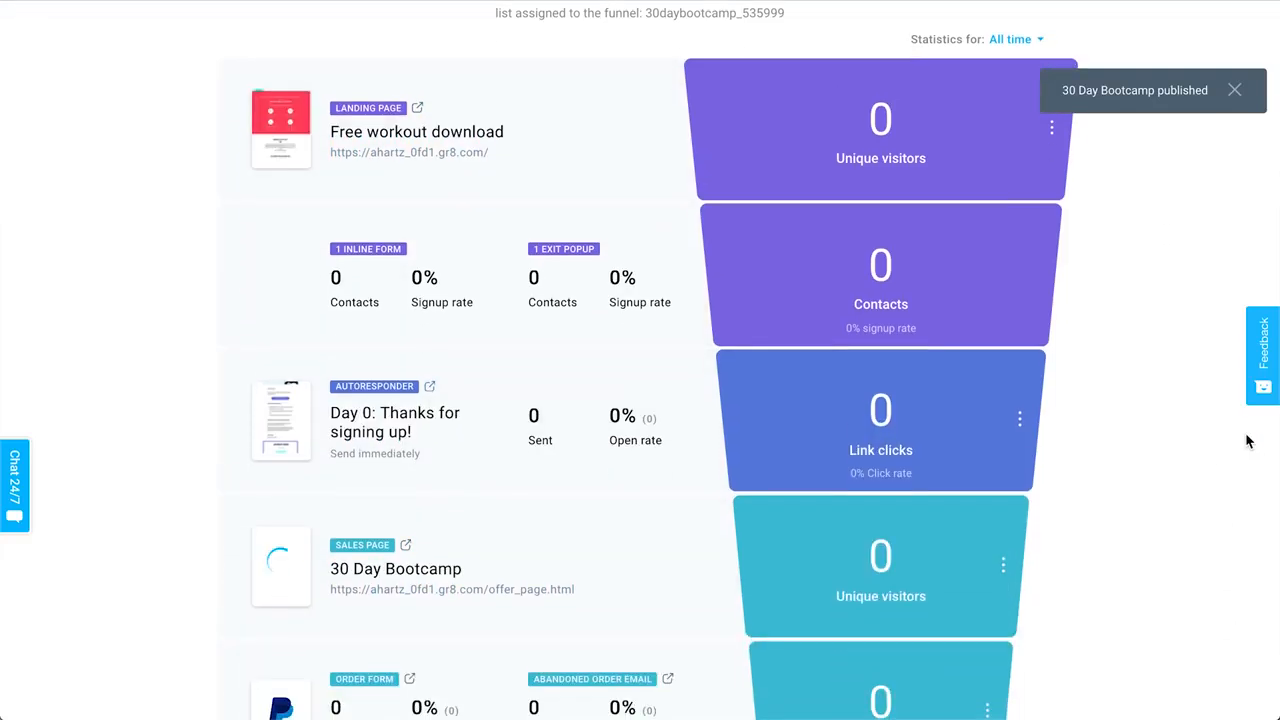
pyautogui.scroll(-1, 1151, 494)
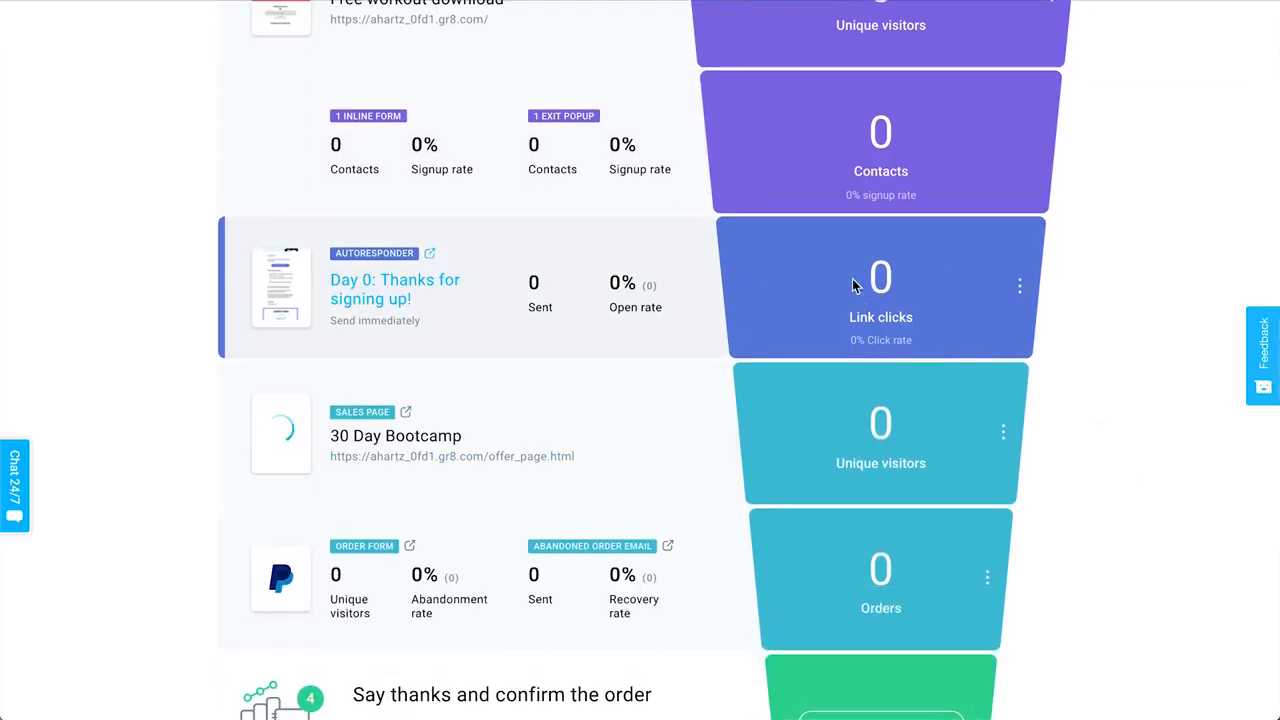
pyautogui.scroll(-1, 860, 285)
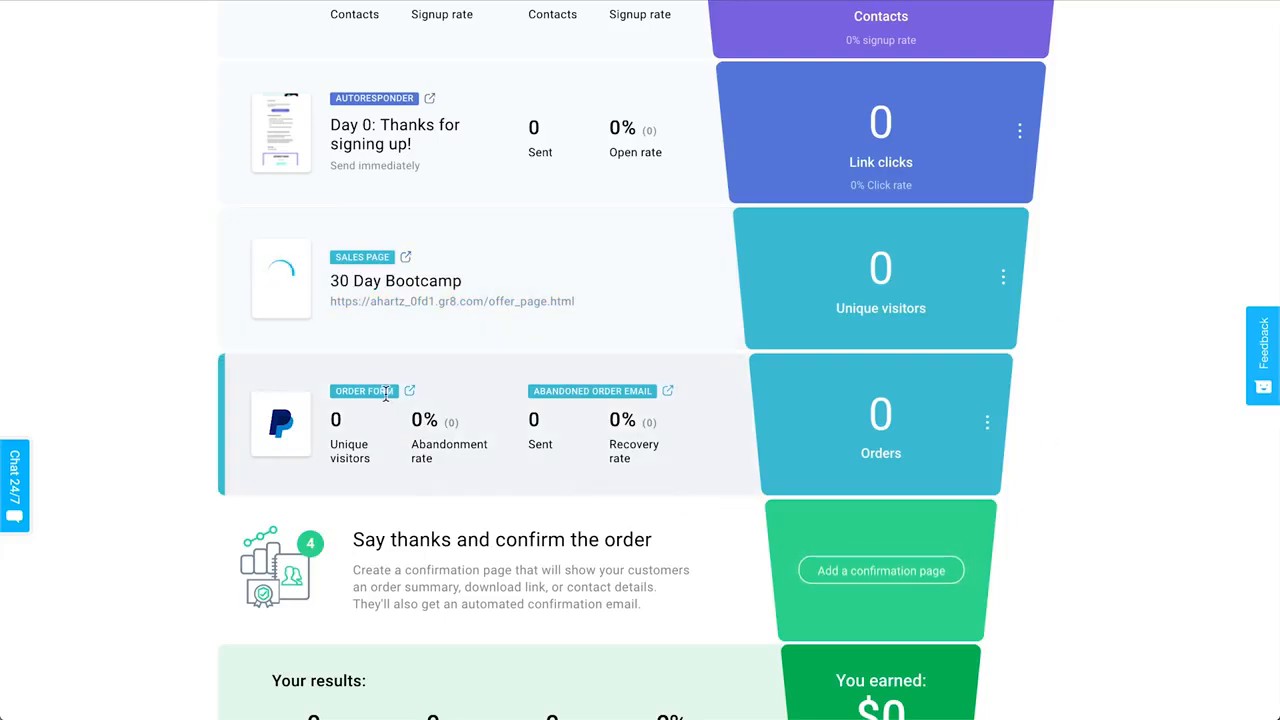
pyautogui.scroll(-1, 1145, 463)
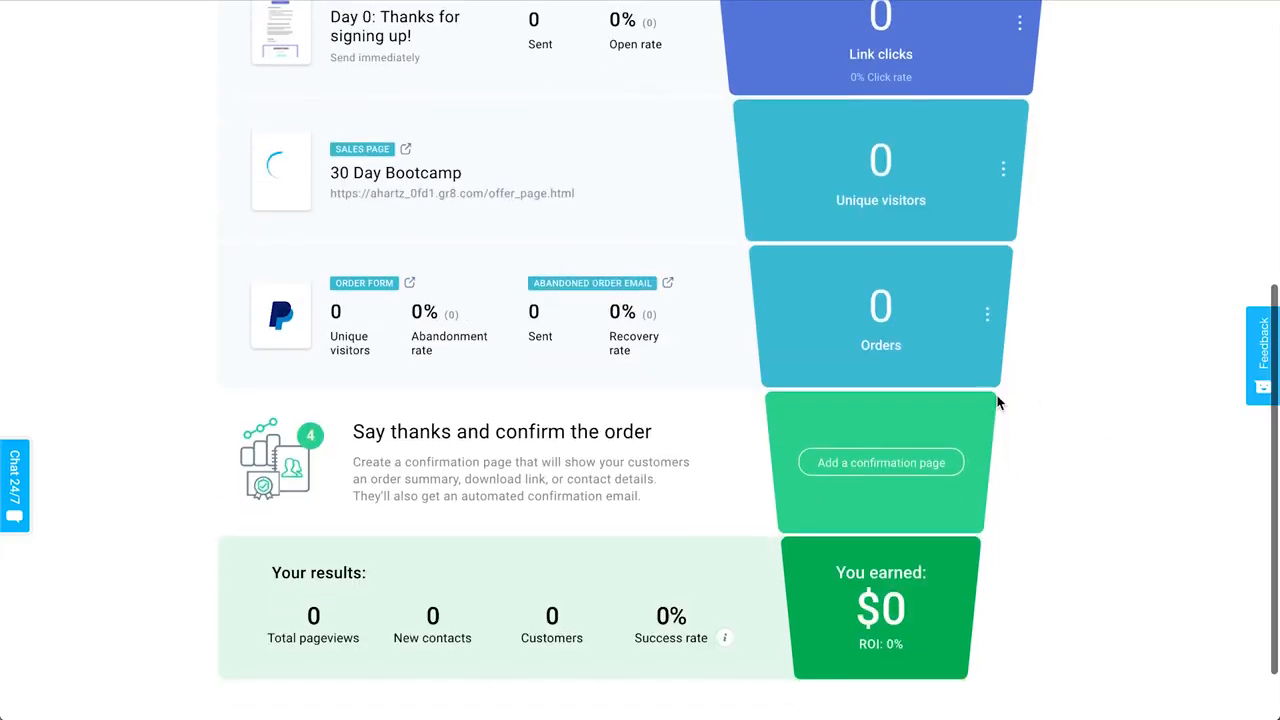
pyautogui.scroll(-1, 998, 400)
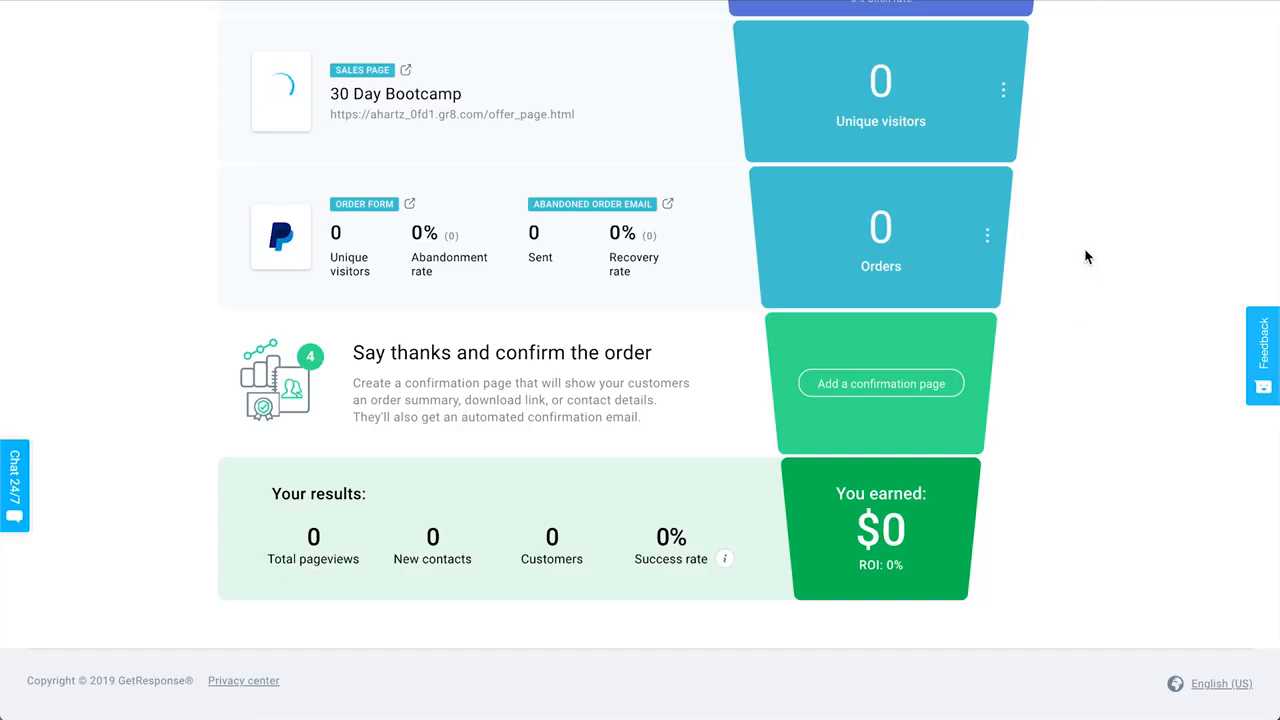
# - Examine the editing options available for the funnel's sales page and order form stages
pyautogui.click(988, 237)
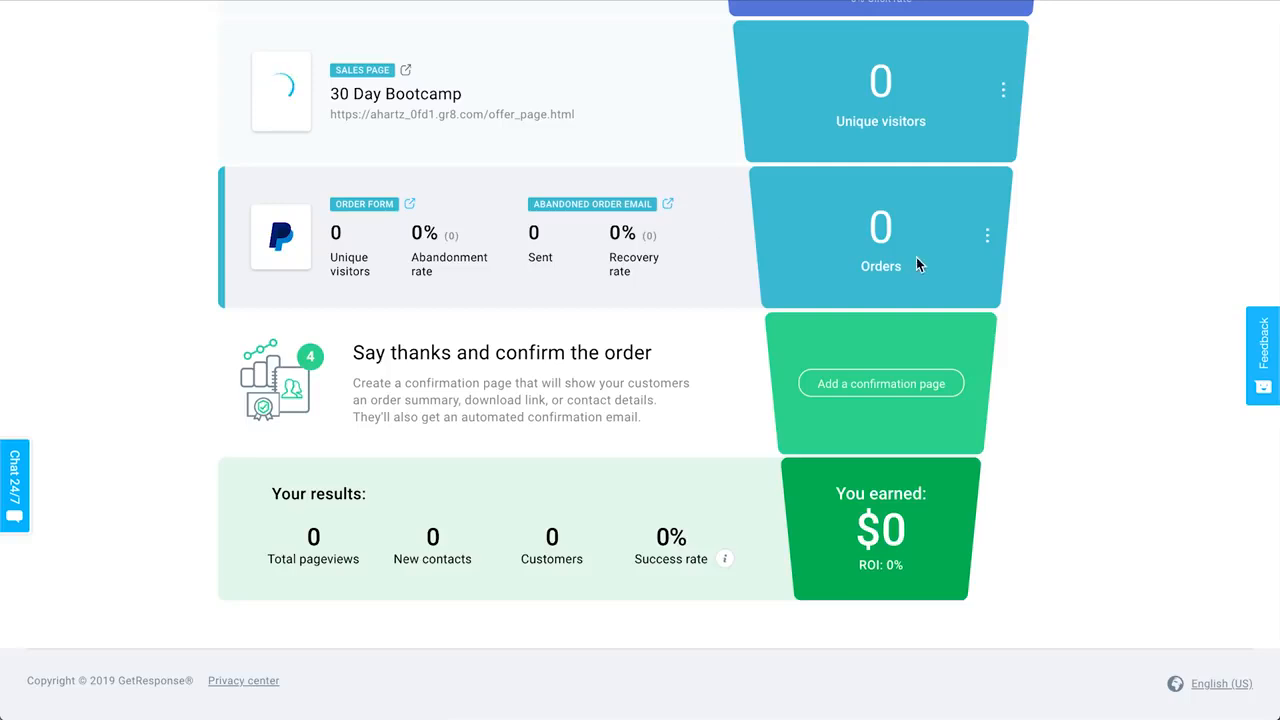
pyautogui.scroll(2, 1089, 289)
pyautogui.click(988, 448)
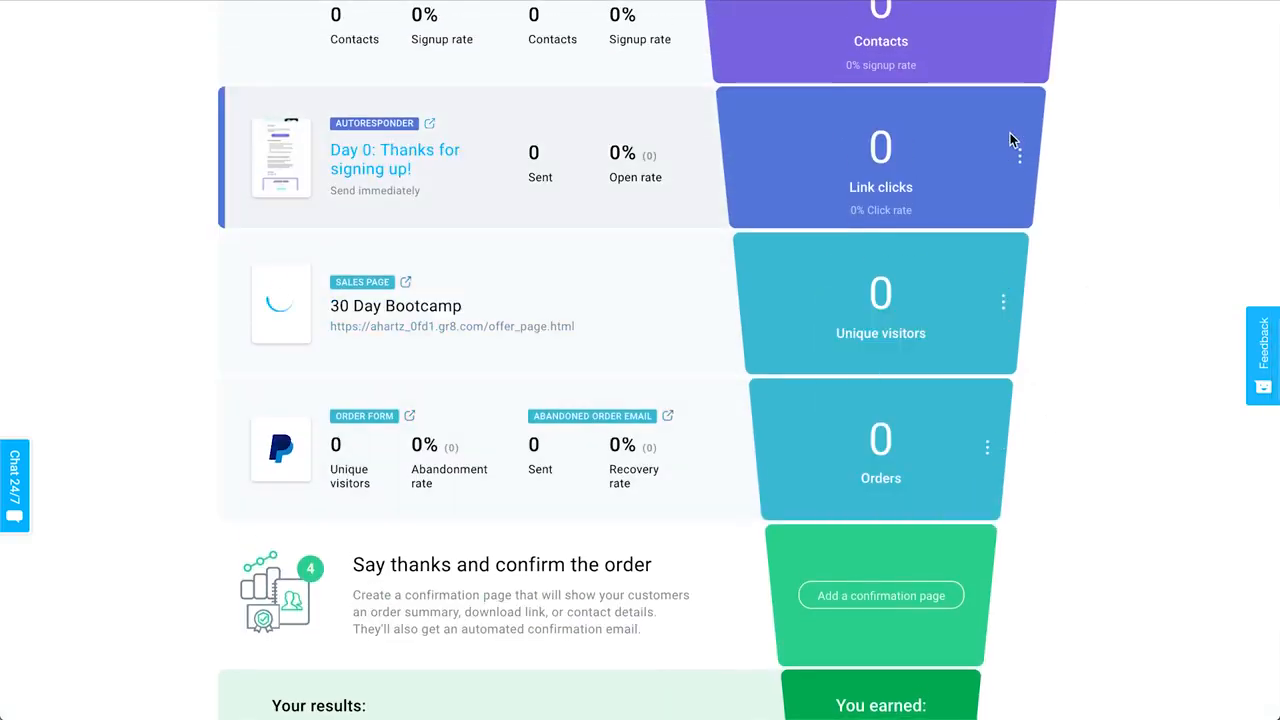
pyautogui.moveTo(1005, 307)
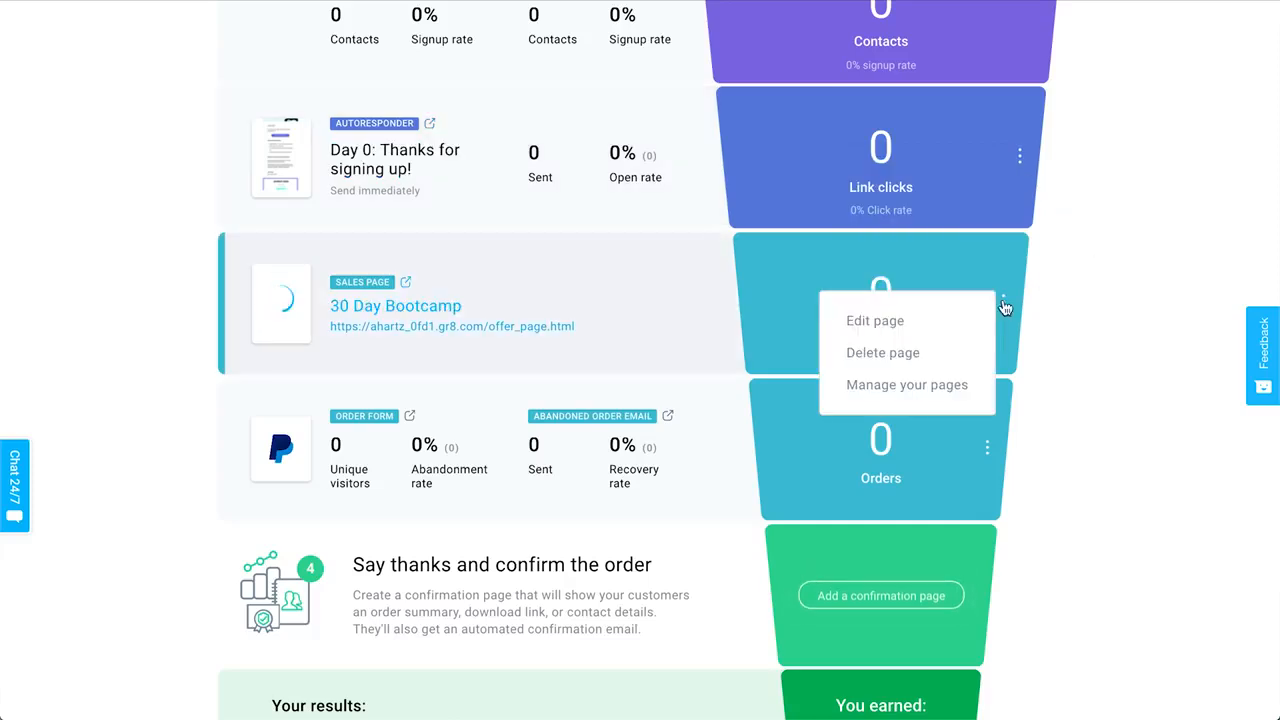
pyautogui.moveTo(987, 448)
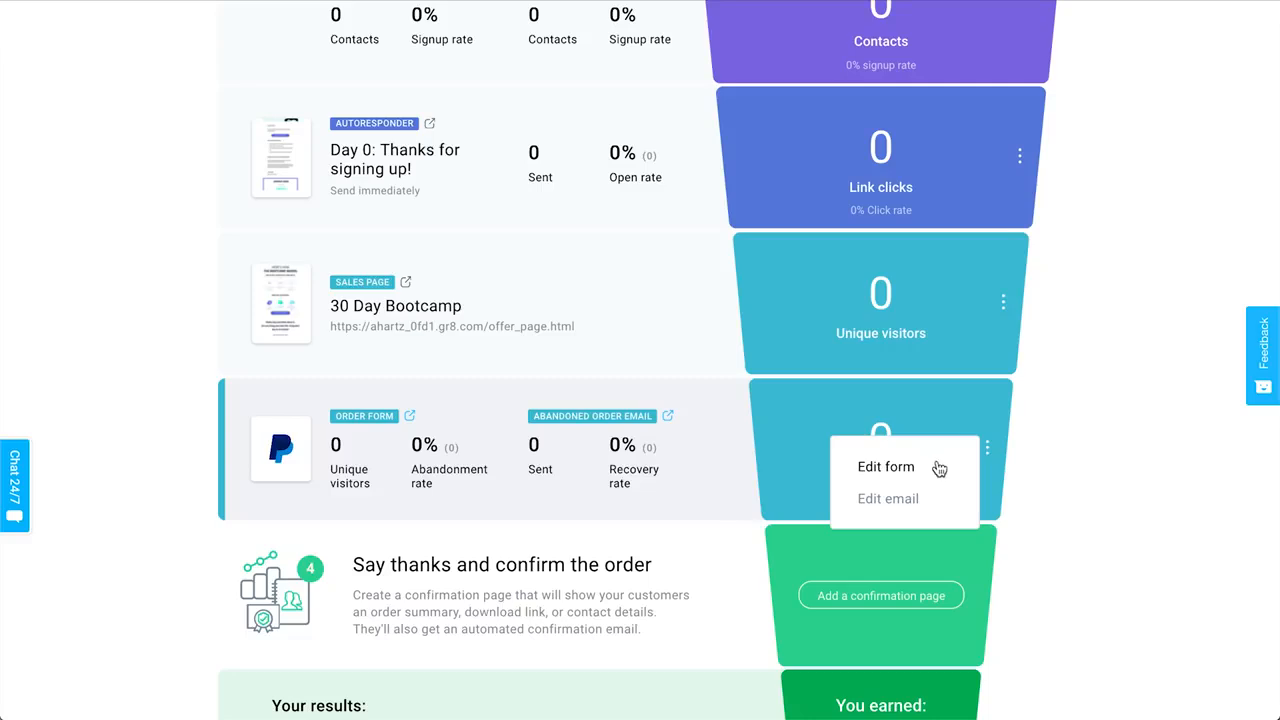
pyautogui.scroll(3, 1040, 460)
pyautogui.moveTo(1052, 170)
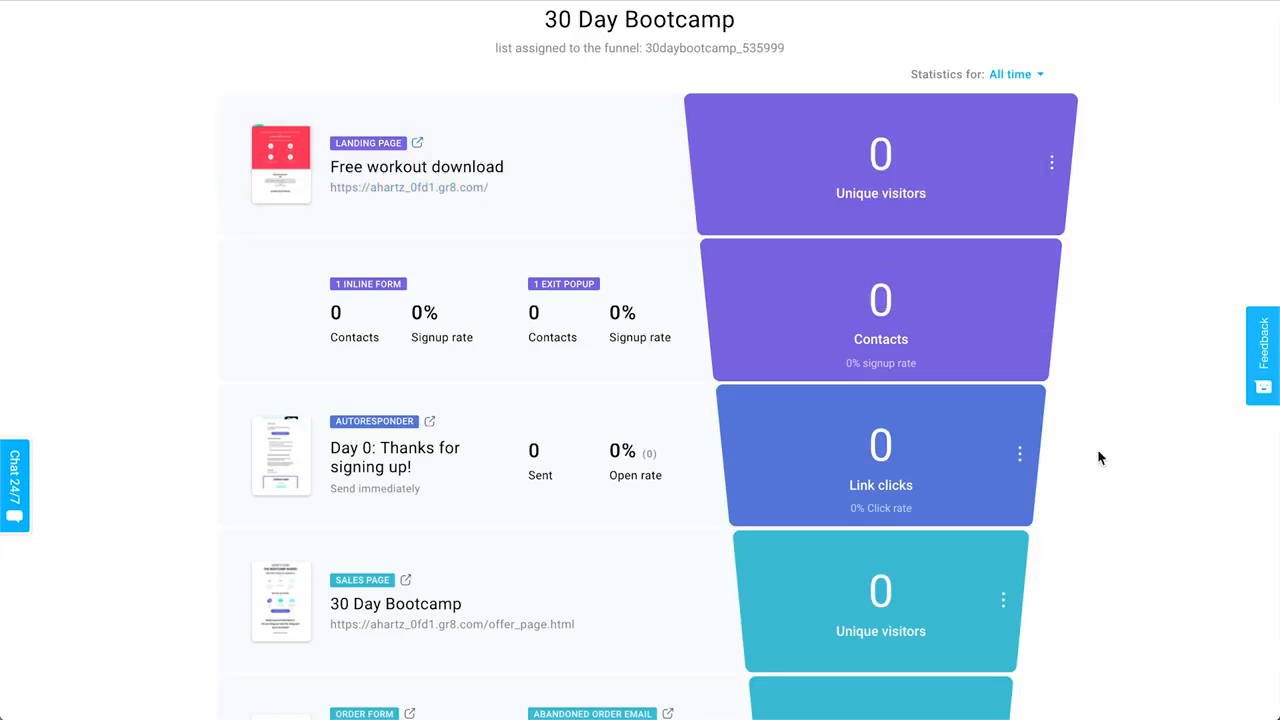
# - Add a confirmation page to the funnel from the Fitness program template and name it "Thanks for the purchase!"
pyautogui.scroll(-5, 1098, 457)
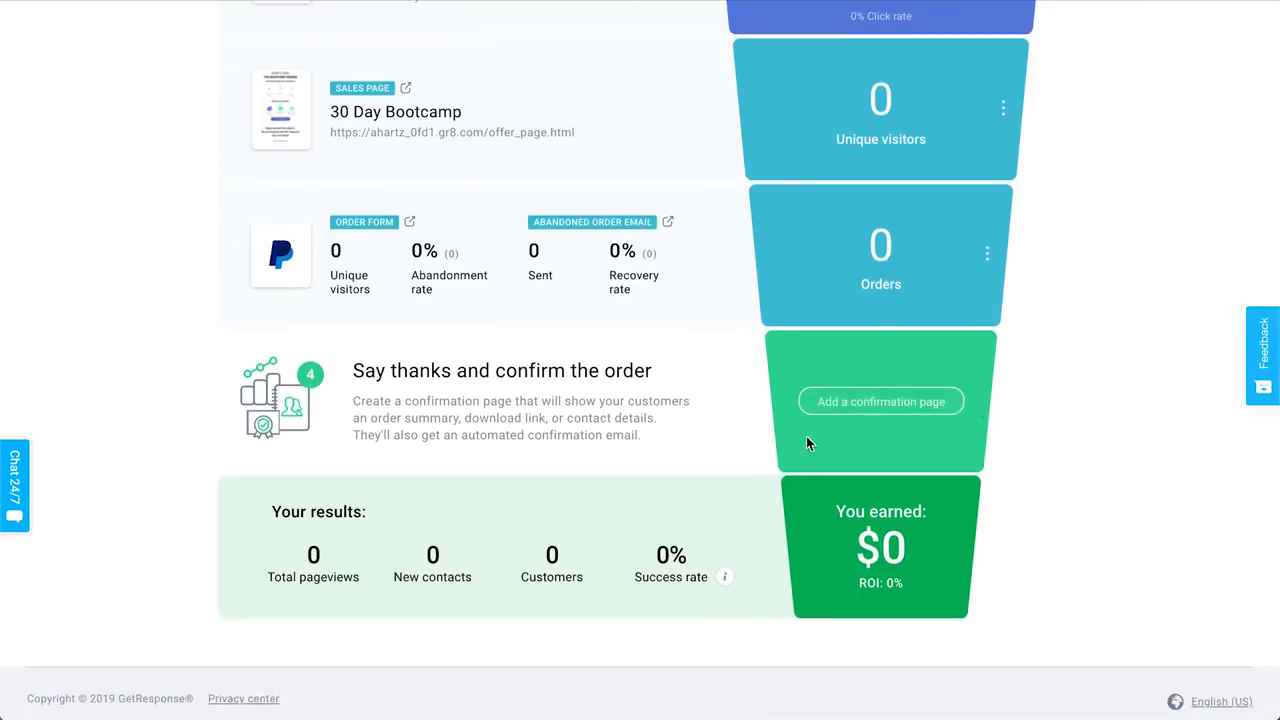
pyautogui.click(872, 405)
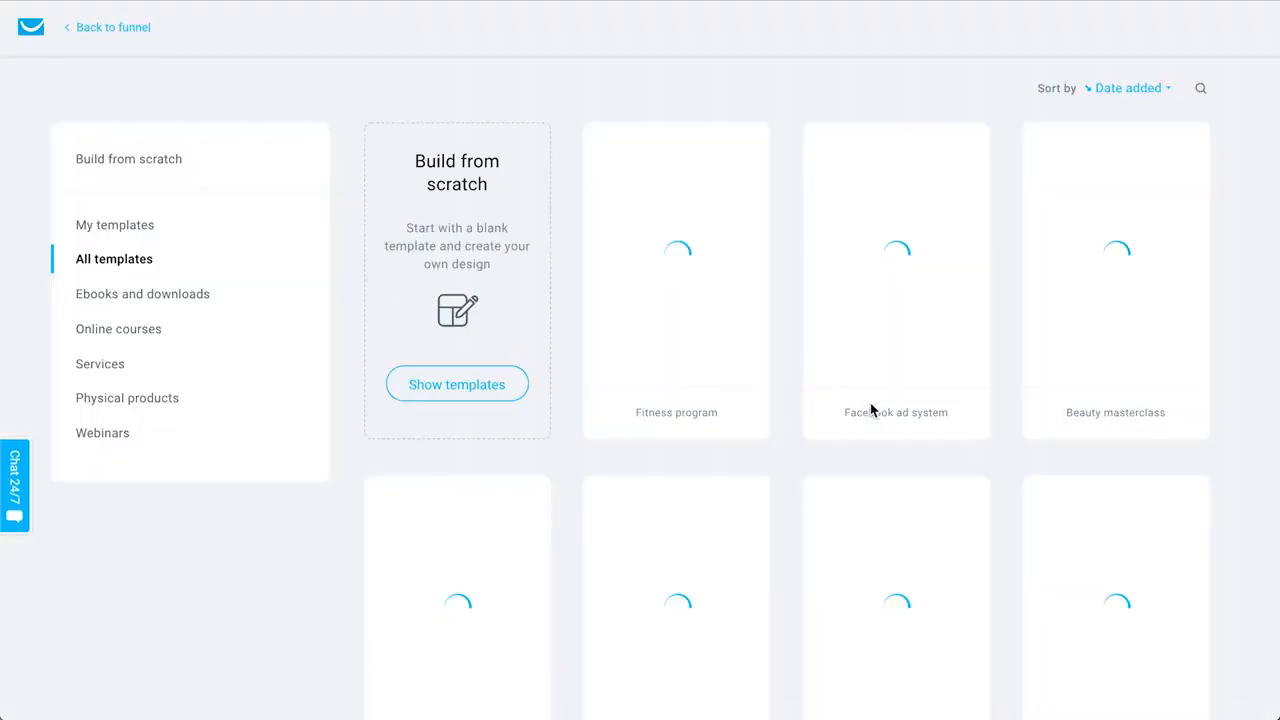
pyautogui.moveTo(651, 294)
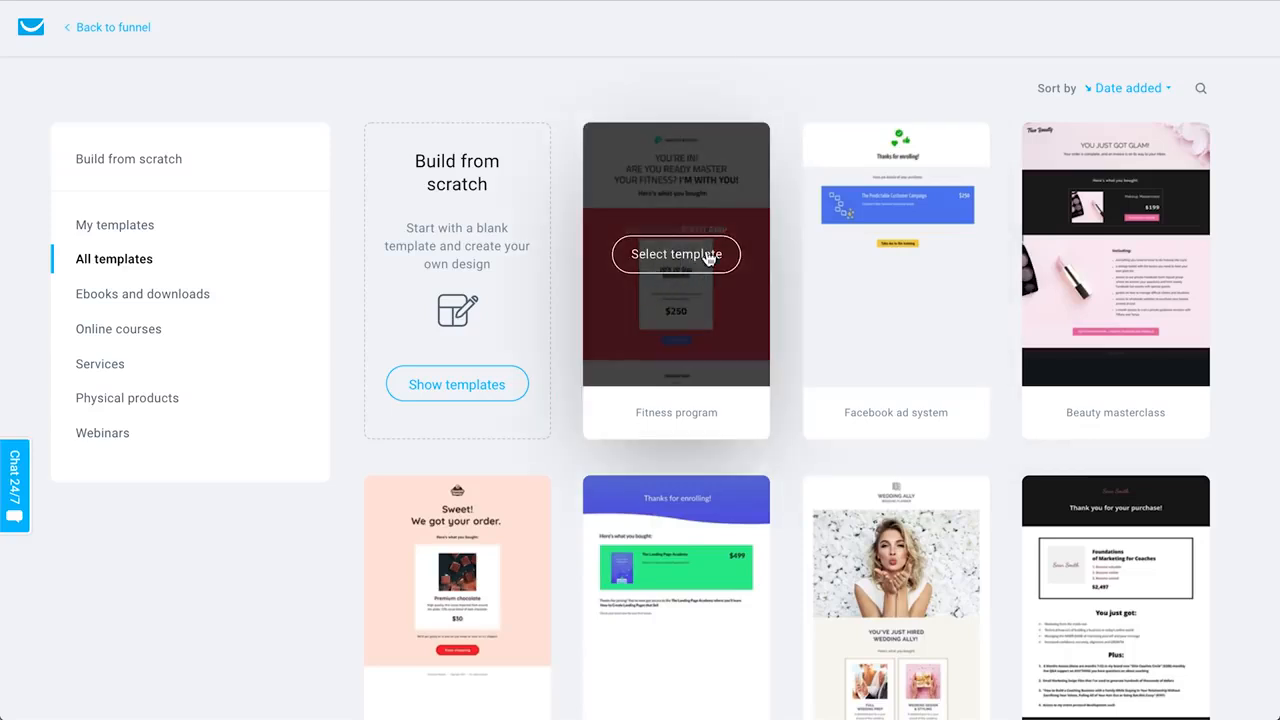
pyautogui.click(676, 255)
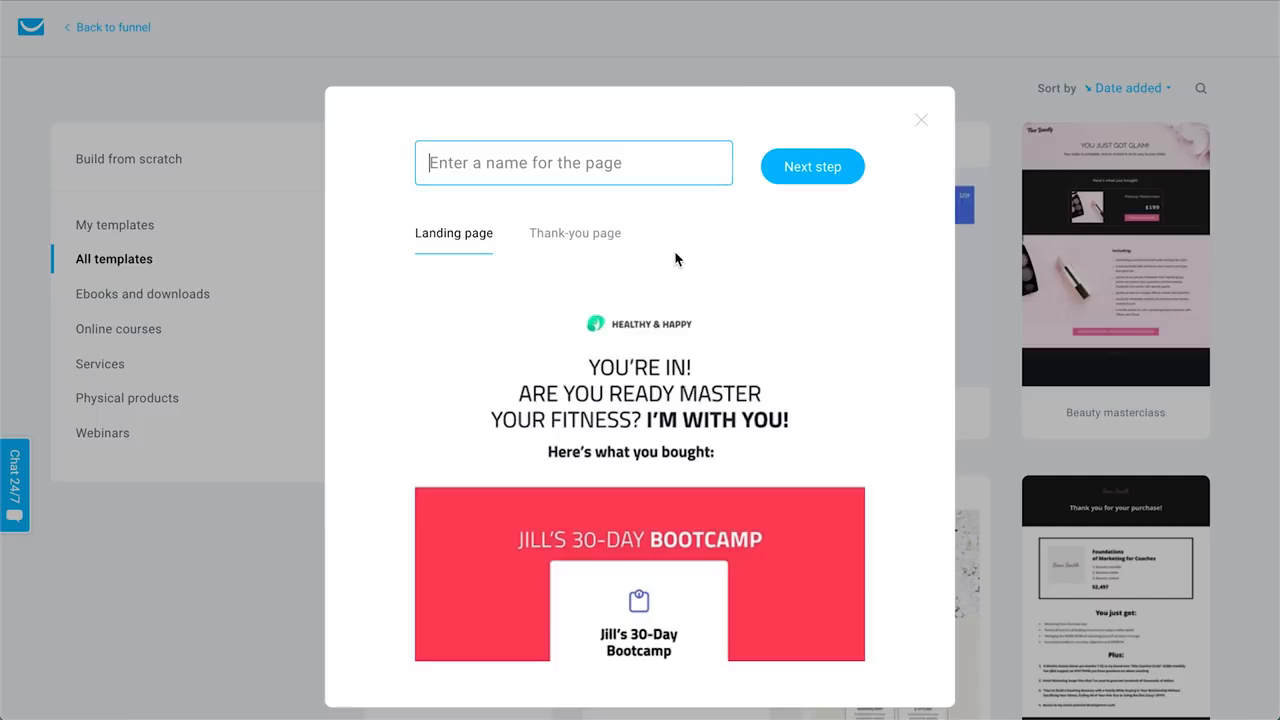
pyautogui.write('Thanks for the purchase!')
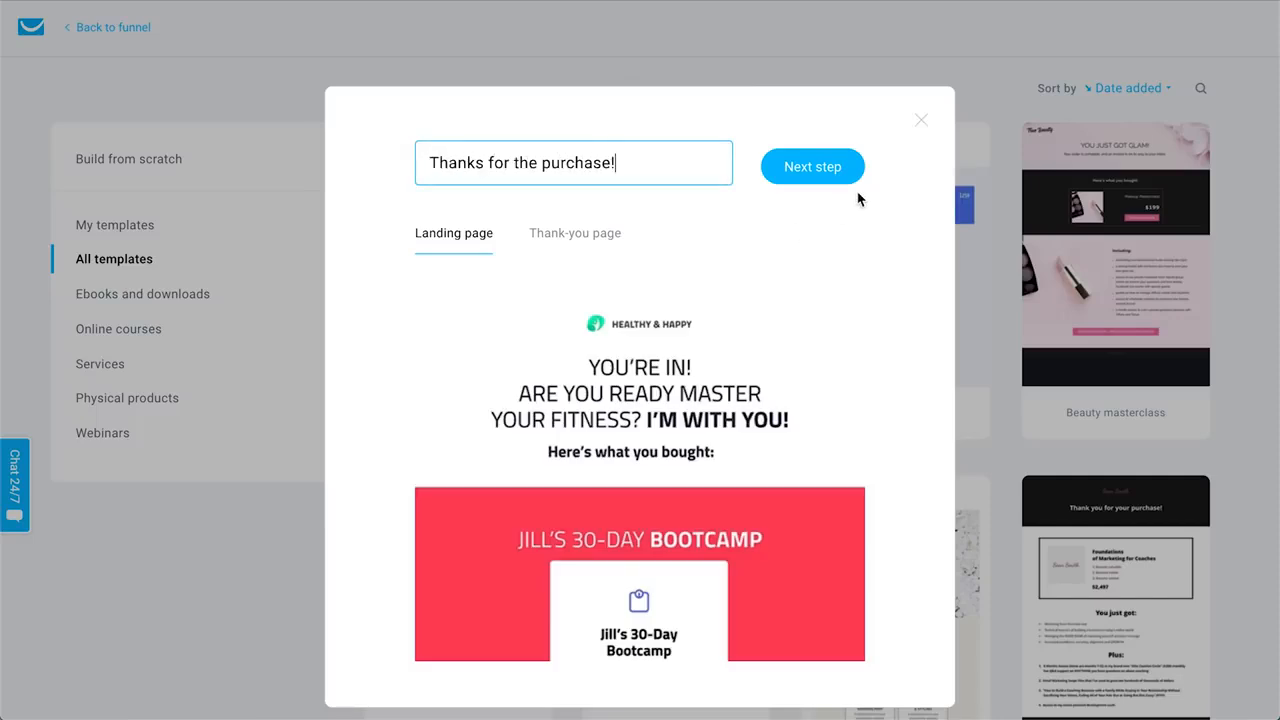
pyautogui.click(833, 166)
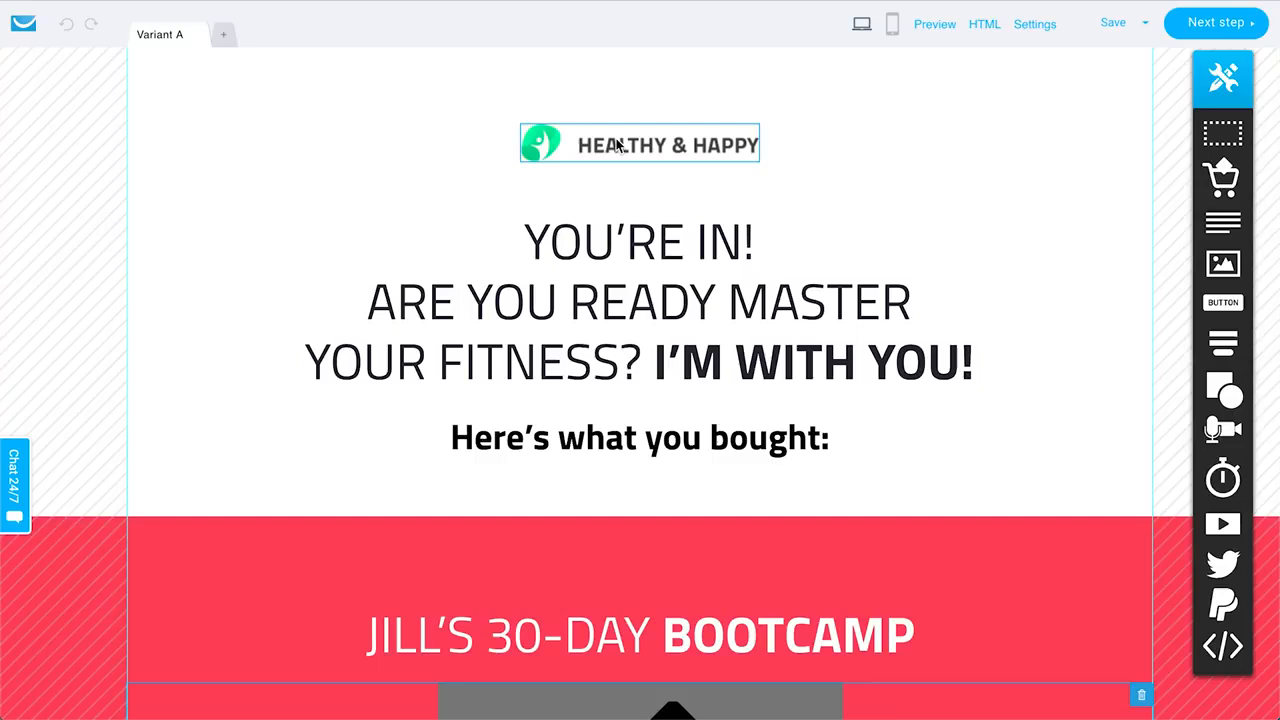
# - Look over the confirmation page design, from the headline and purchased products placeholder to the "You just got" section and call button
pyautogui.scroll(-4, 645, 250)
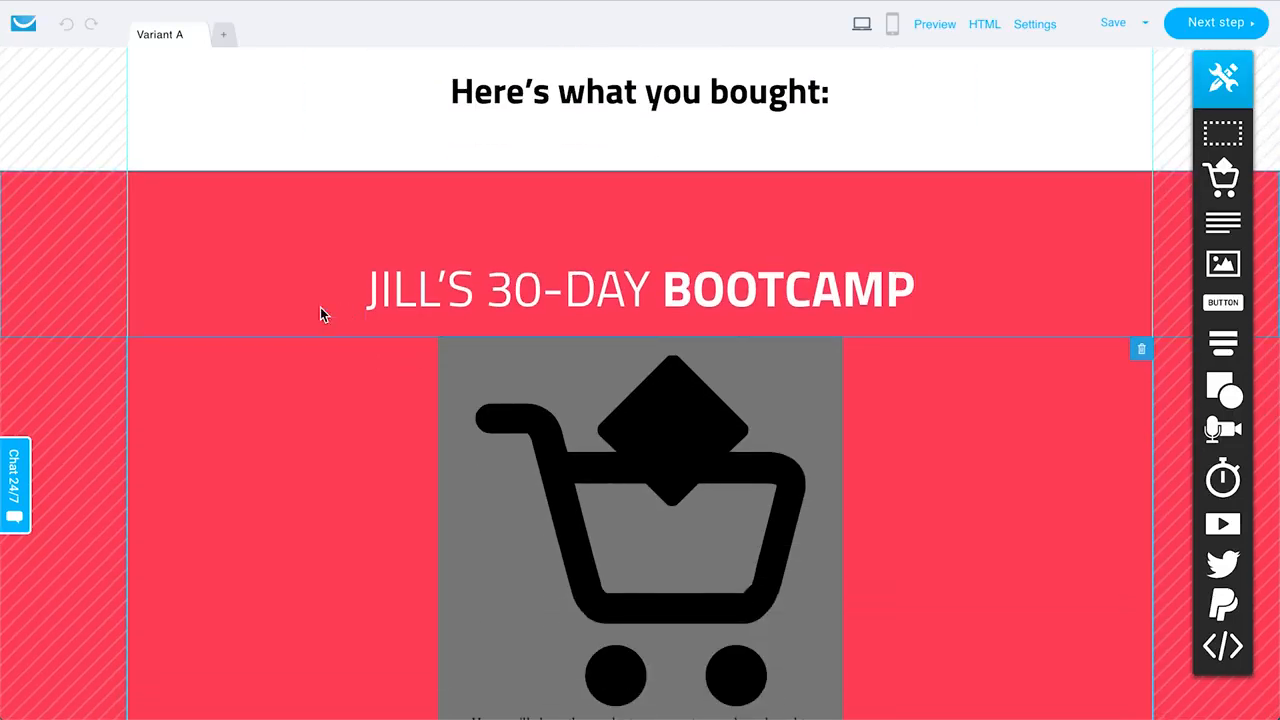
pyautogui.scroll(-2, 836, 292)
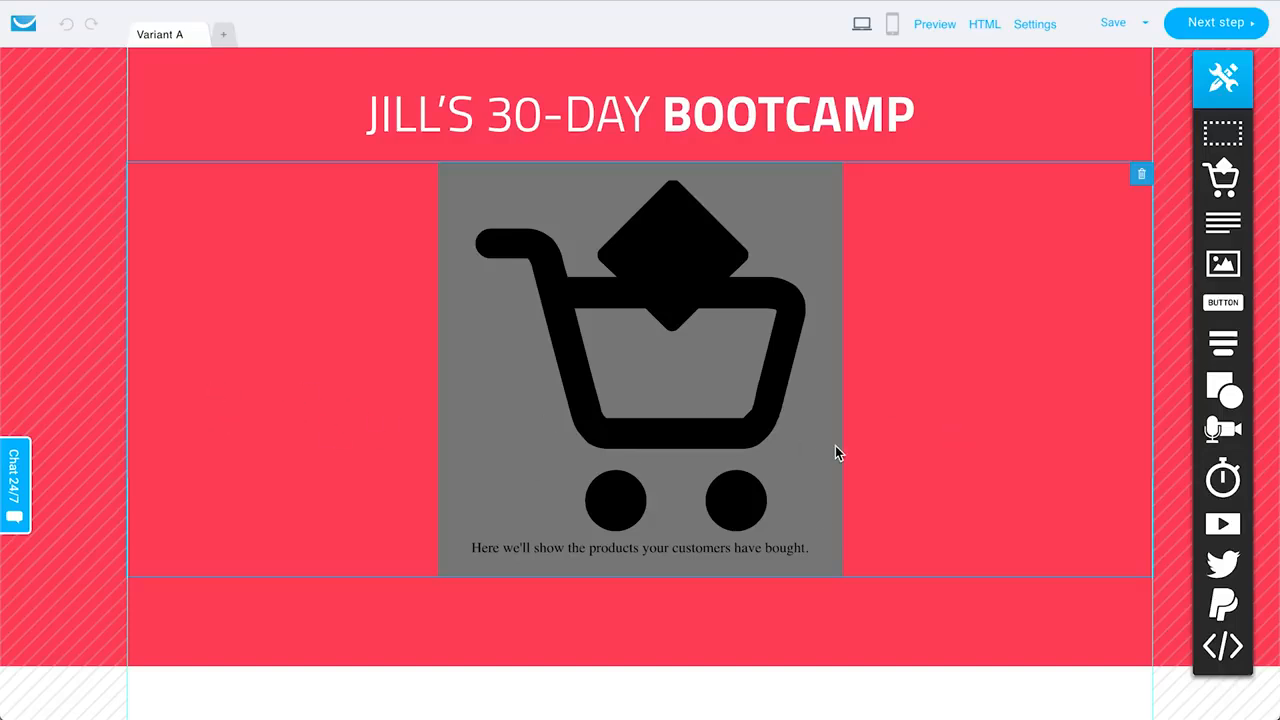
pyautogui.scroll(5, 469, 650)
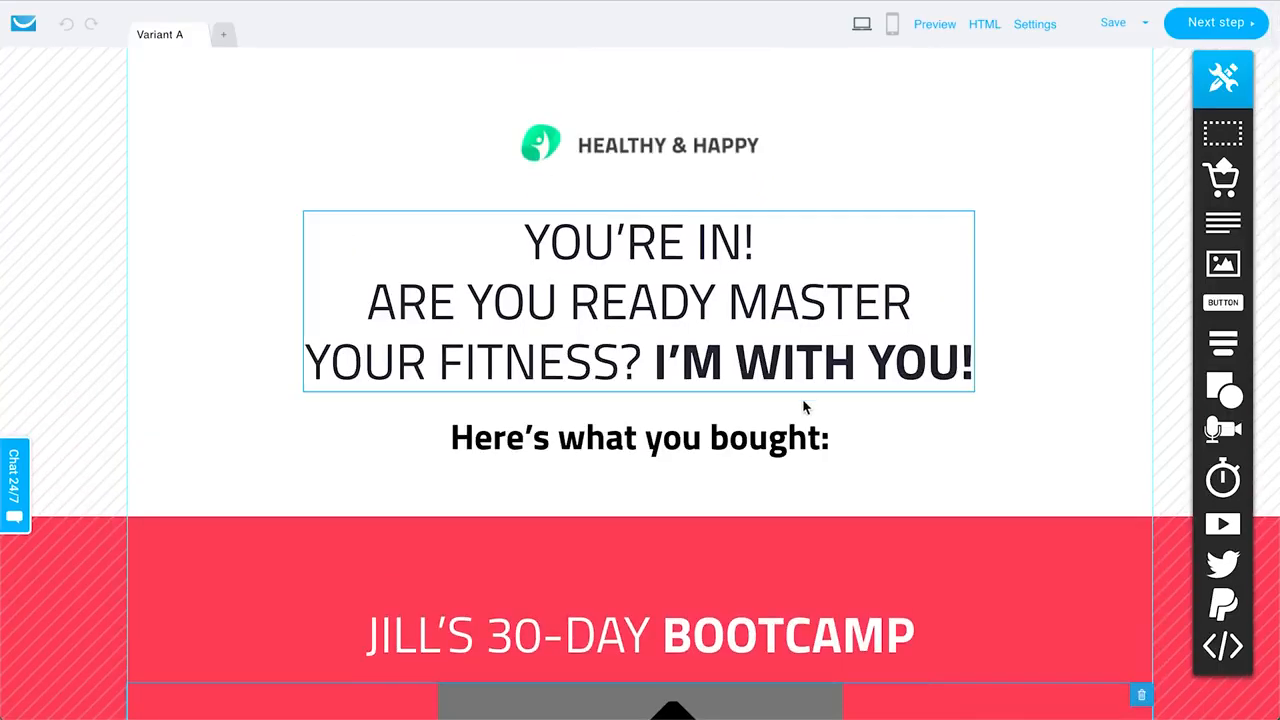
pyautogui.scroll(-8, 807, 405)
pyautogui.scroll(-3, 803, 289)
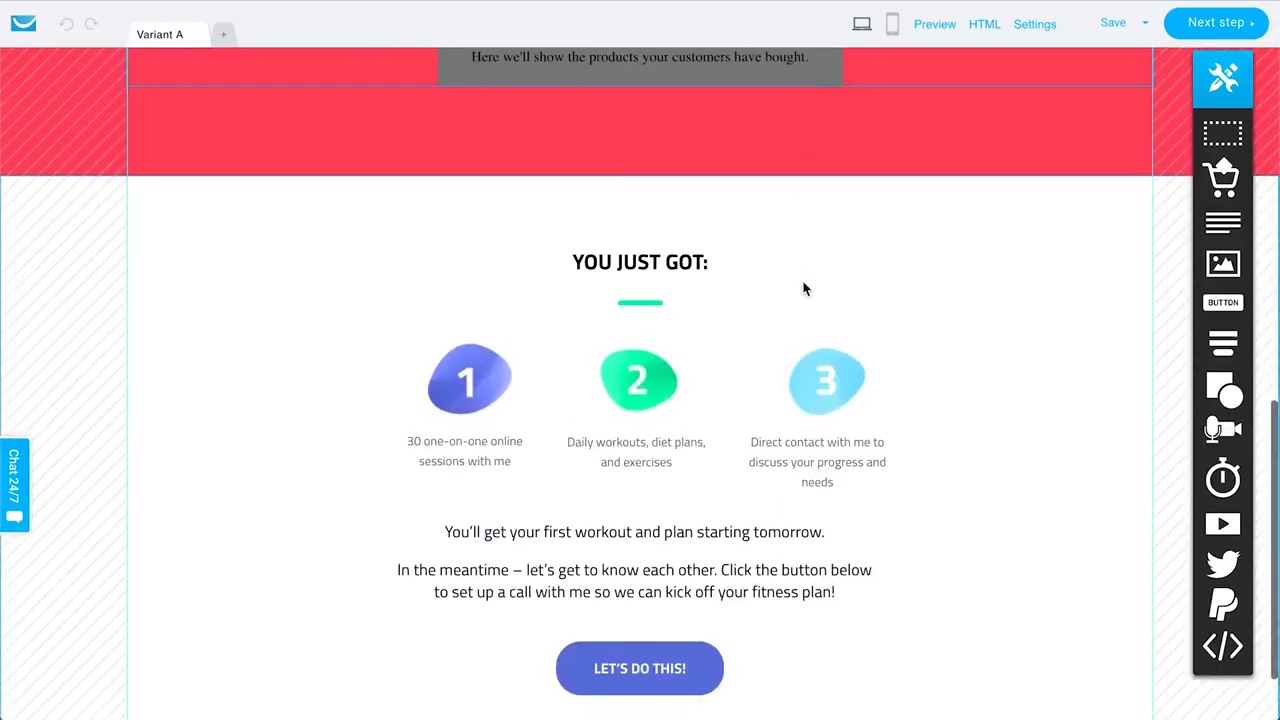
pyautogui.scroll(2, 808, 371)
pyautogui.scroll(-2, 810, 420)
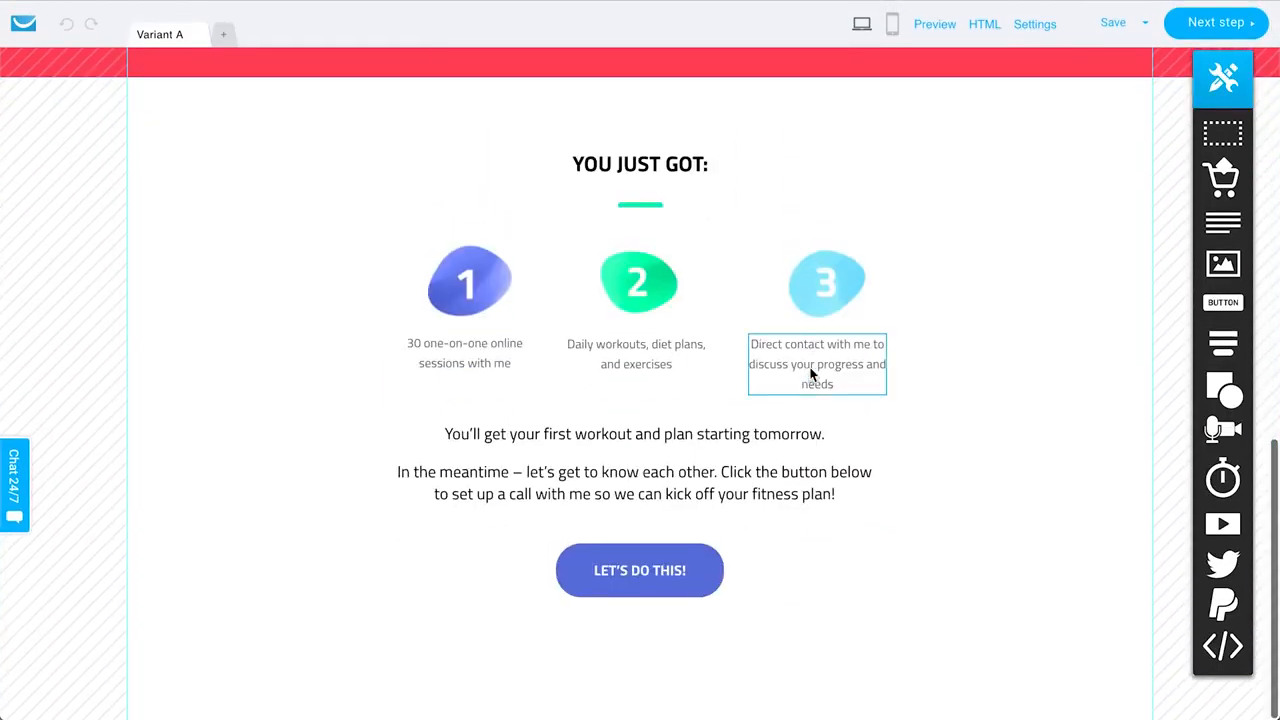
pyautogui.scroll(4, 977, 423)
pyautogui.scroll(5, 977, 423)
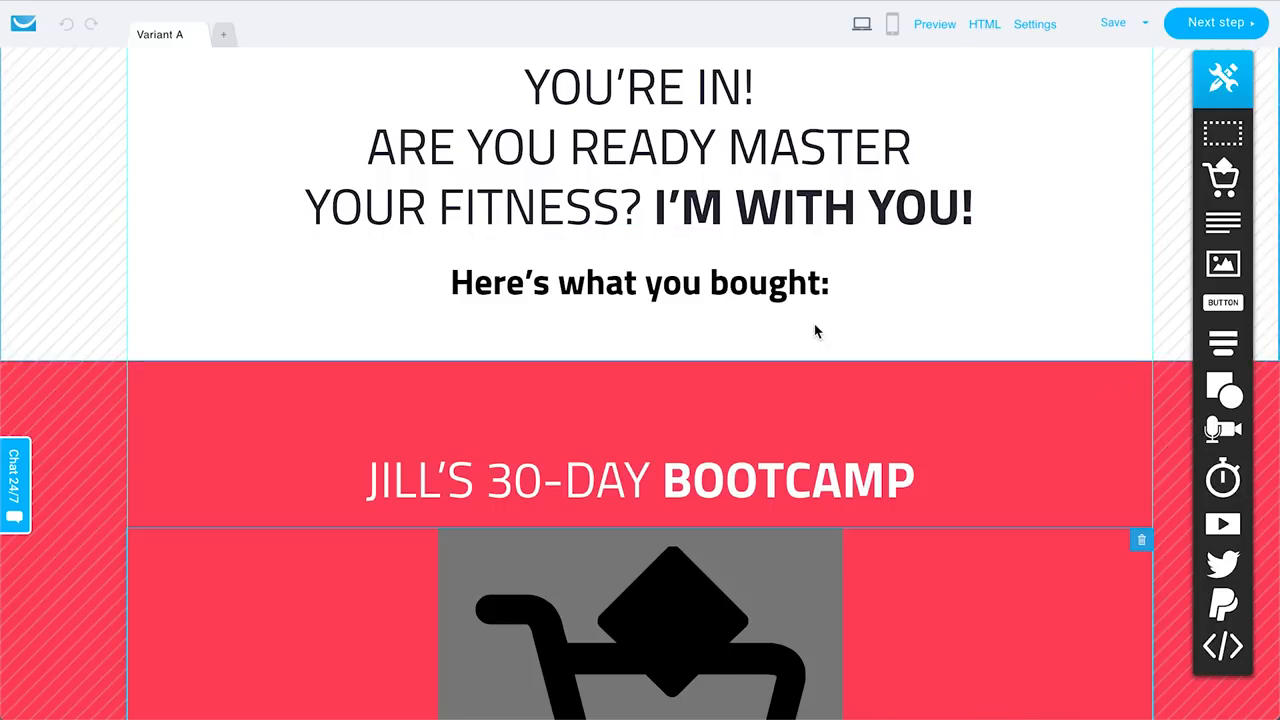
pyautogui.scroll(-7, 814, 330)
pyautogui.scroll(3, 814, 328)
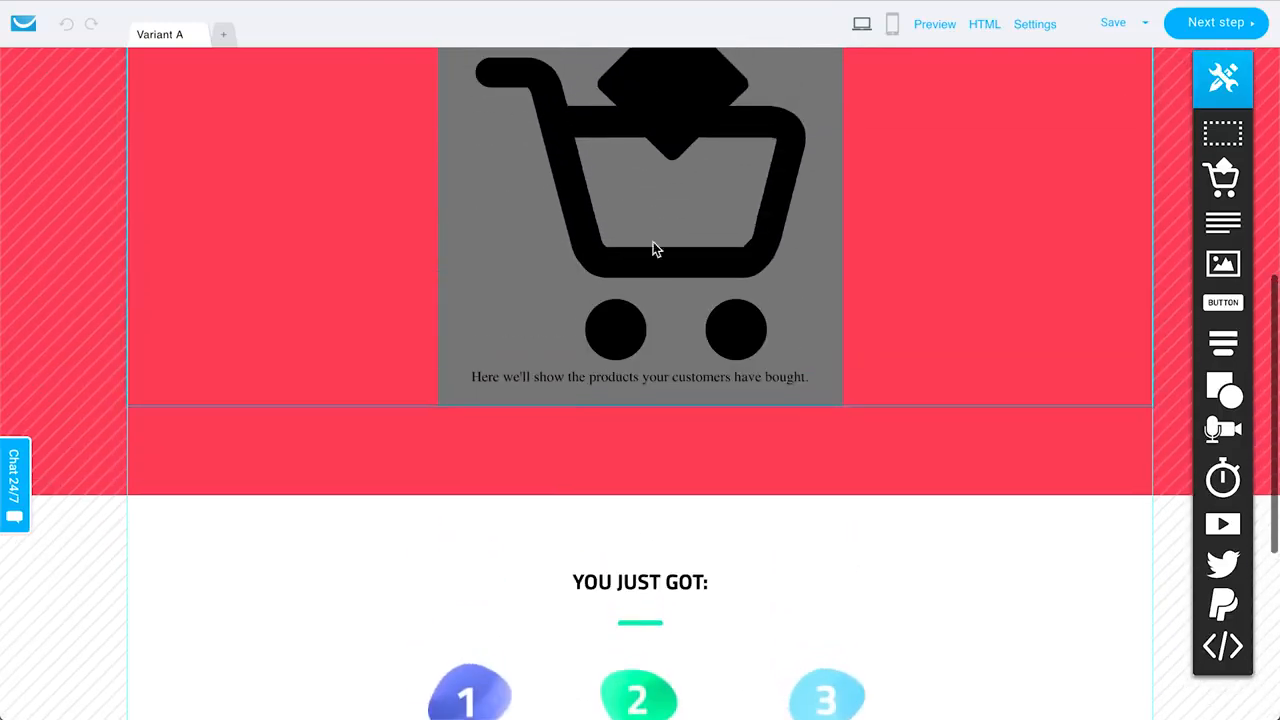
pyautogui.scroll(1, 960, 155)
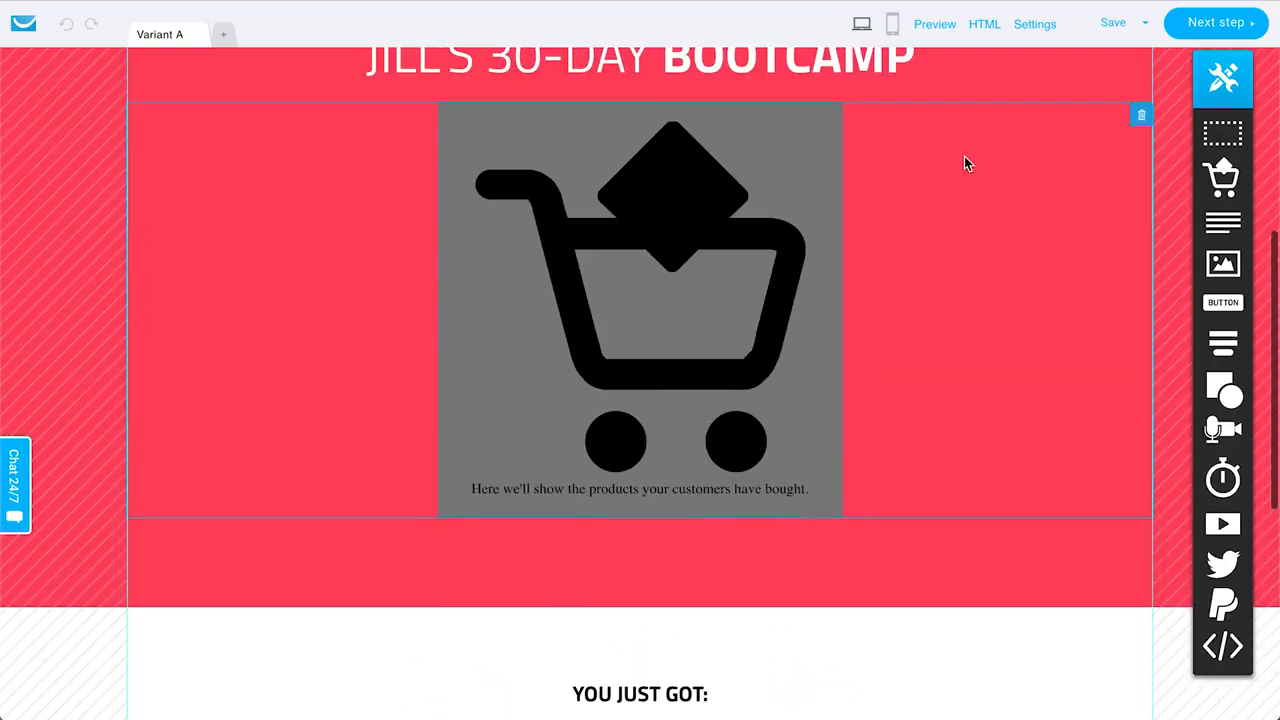
pyautogui.scroll(1, 964, 156)
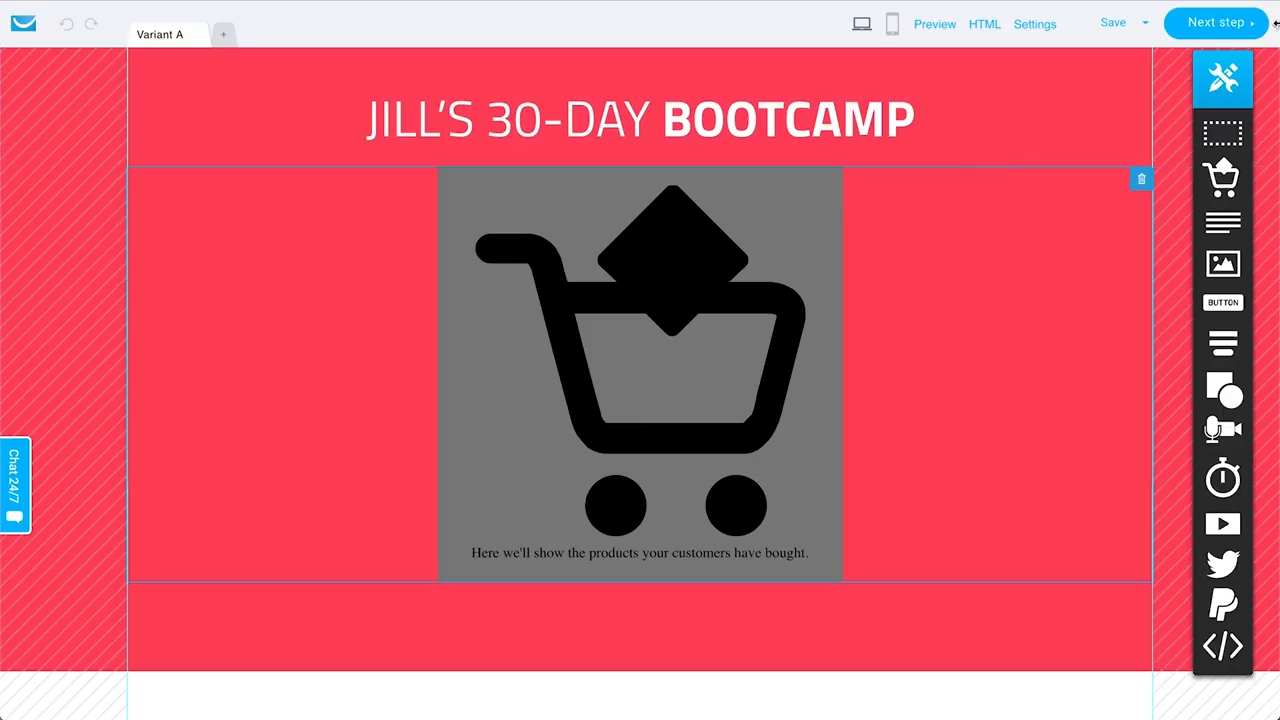
# - Proceed to the confirmation page settings, publish the page with its default SEO and URL settings, and dismiss the Social Ads Creator offer
pyautogui.click(1220, 31)
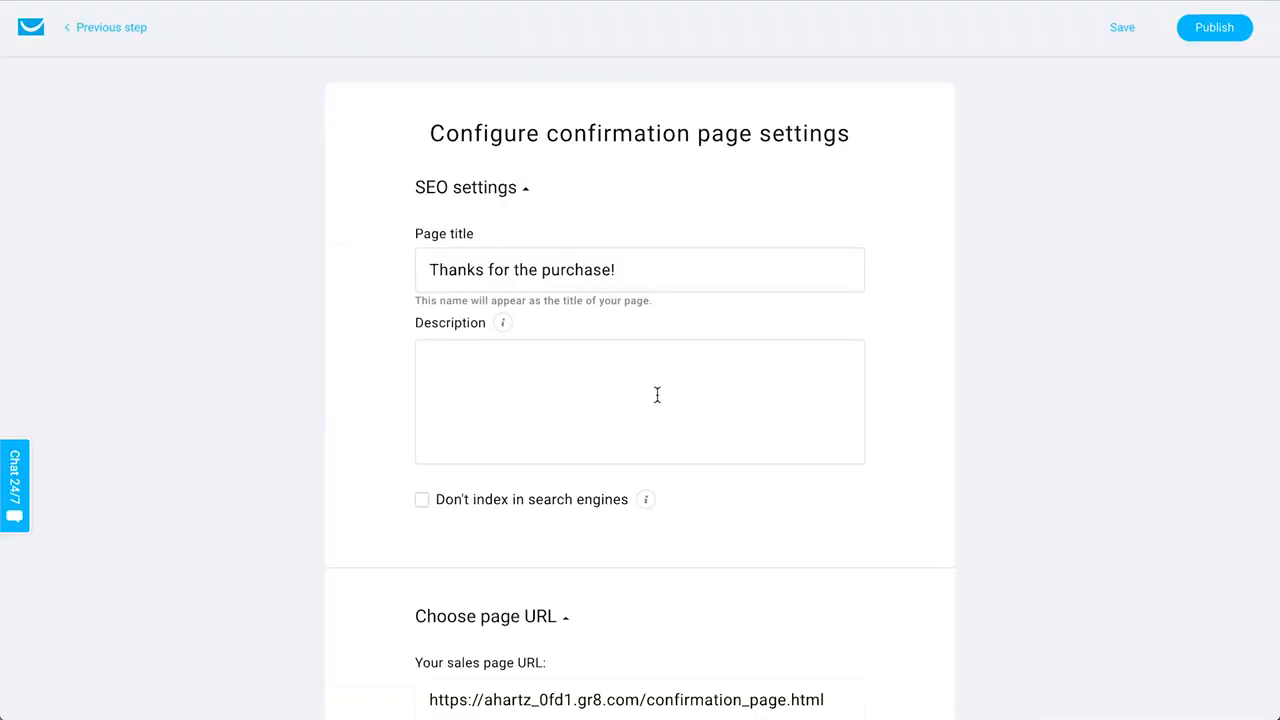
pyautogui.scroll(-4, 657, 395)
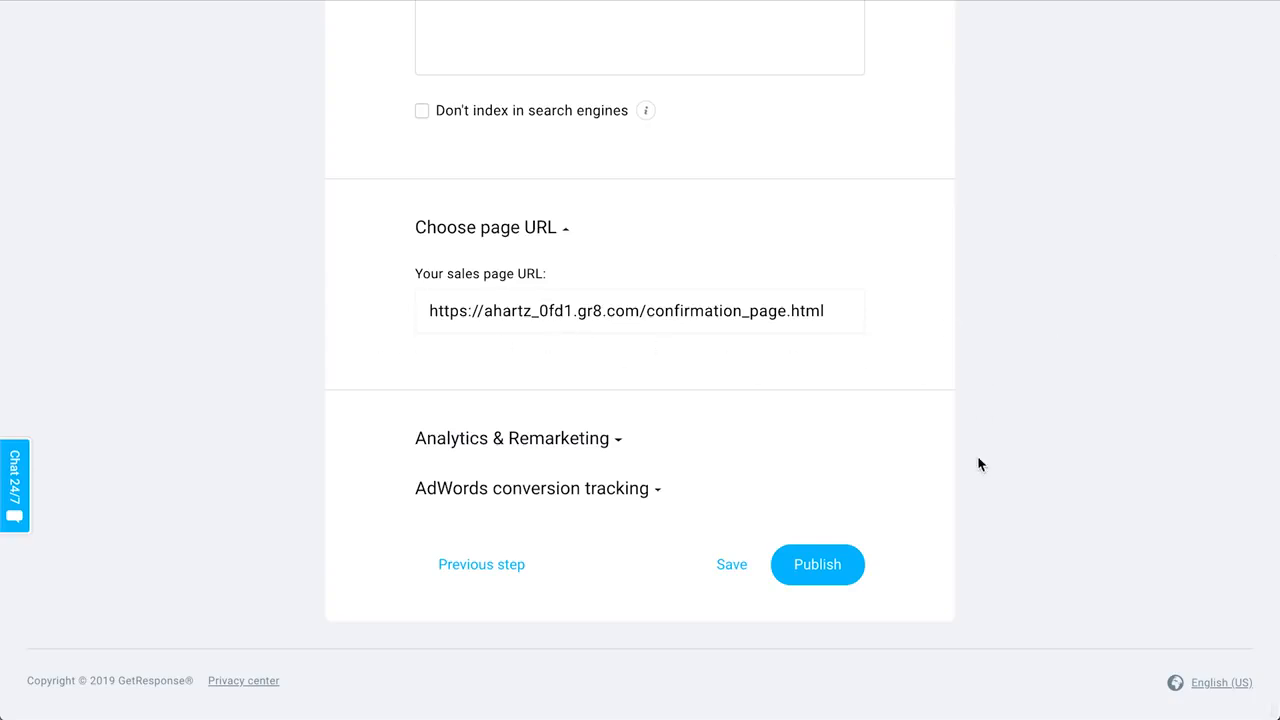
pyautogui.click(833, 566)
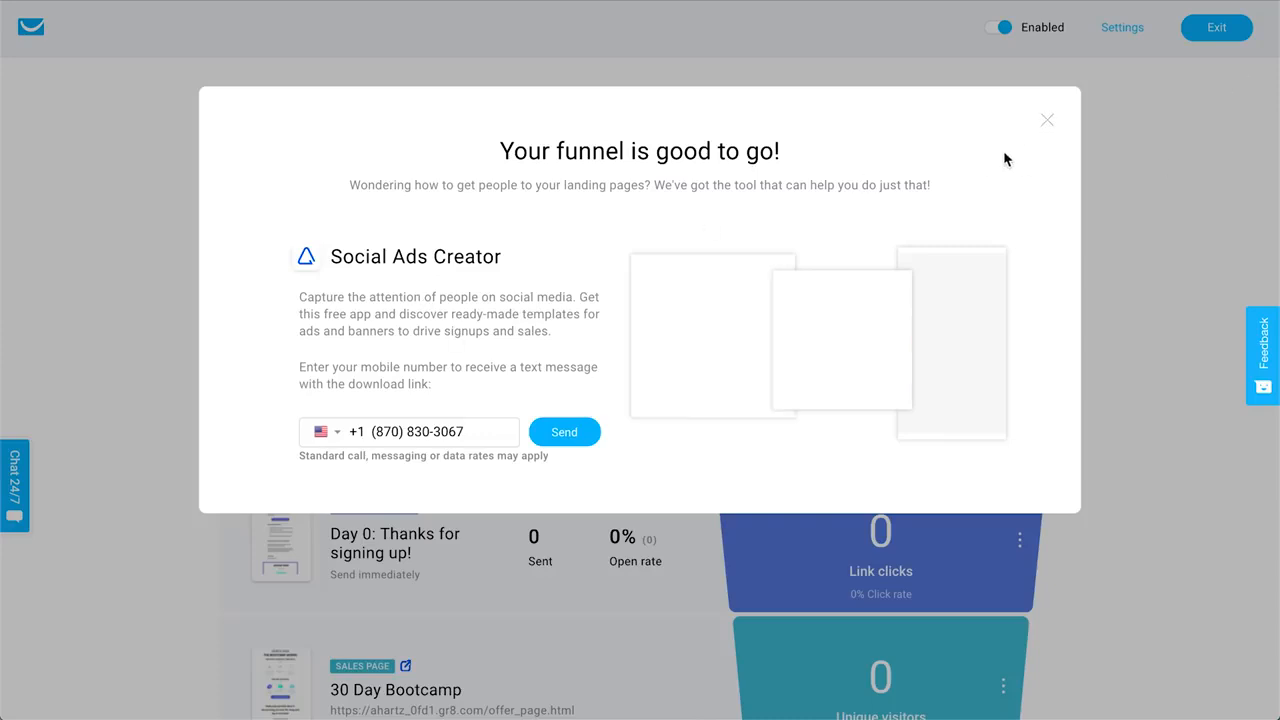
pyautogui.click(1045, 122)
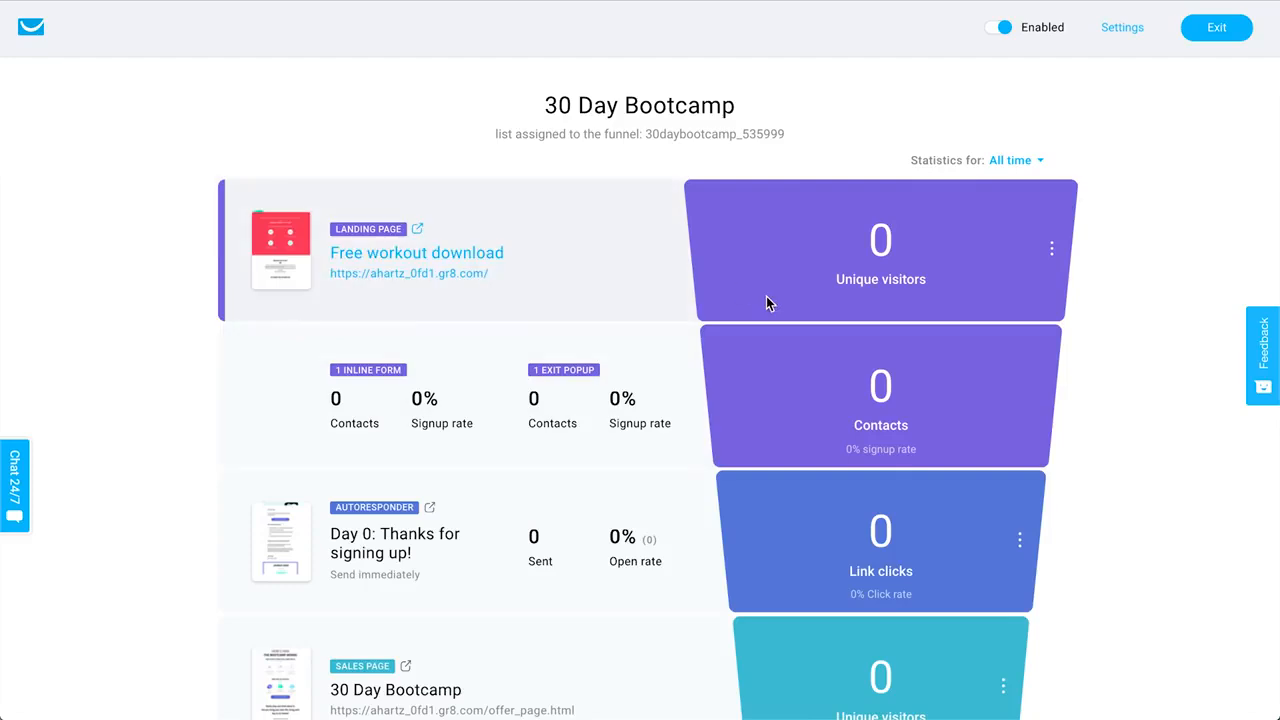
# - Review the completed funnel from the landing page to the results, including the editing options for the confirmation page stage
pyautogui.scroll(-3, 766, 296)
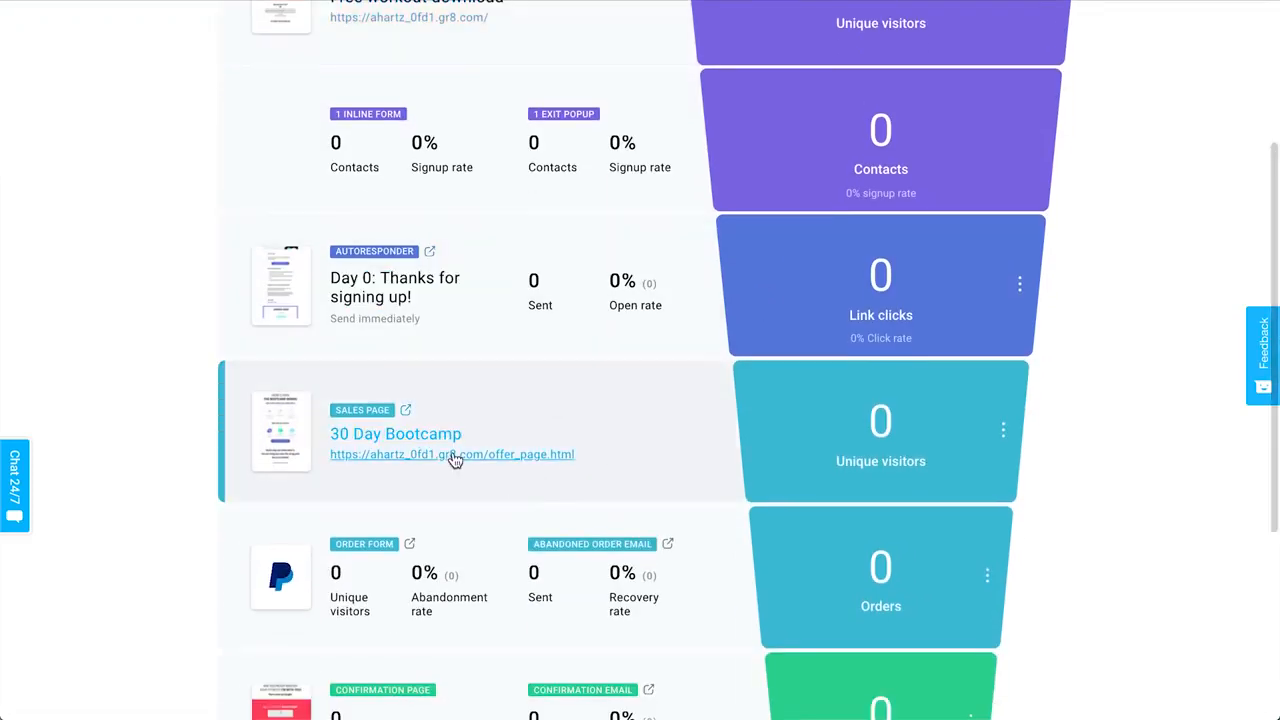
pyautogui.scroll(3, 1151, 449)
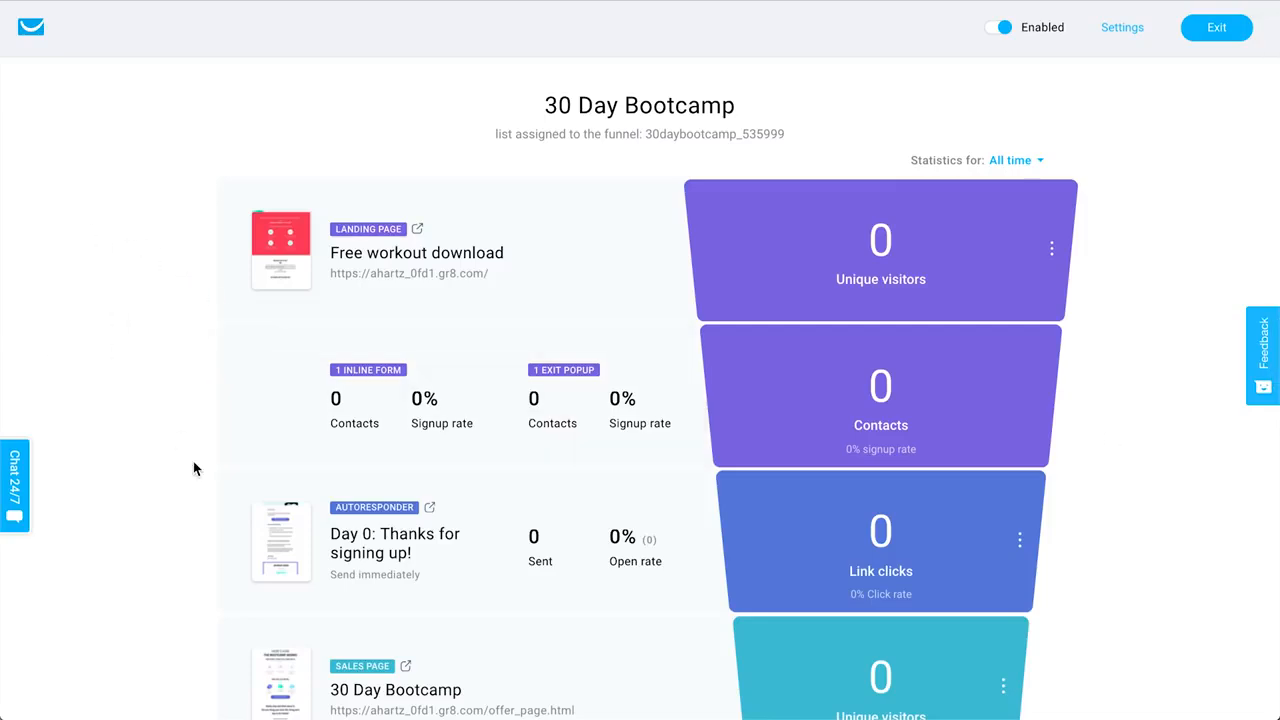
pyautogui.scroll(-1, 183, 474)
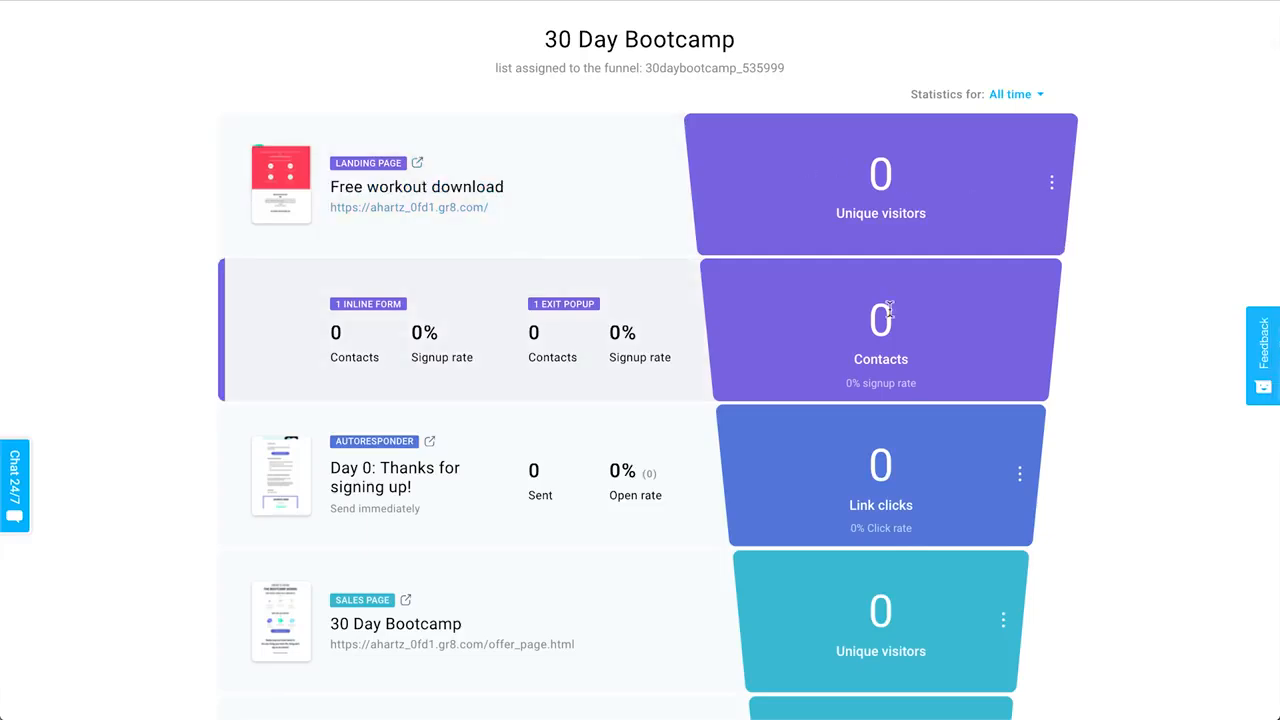
pyautogui.scroll(-5, 1208, 349)
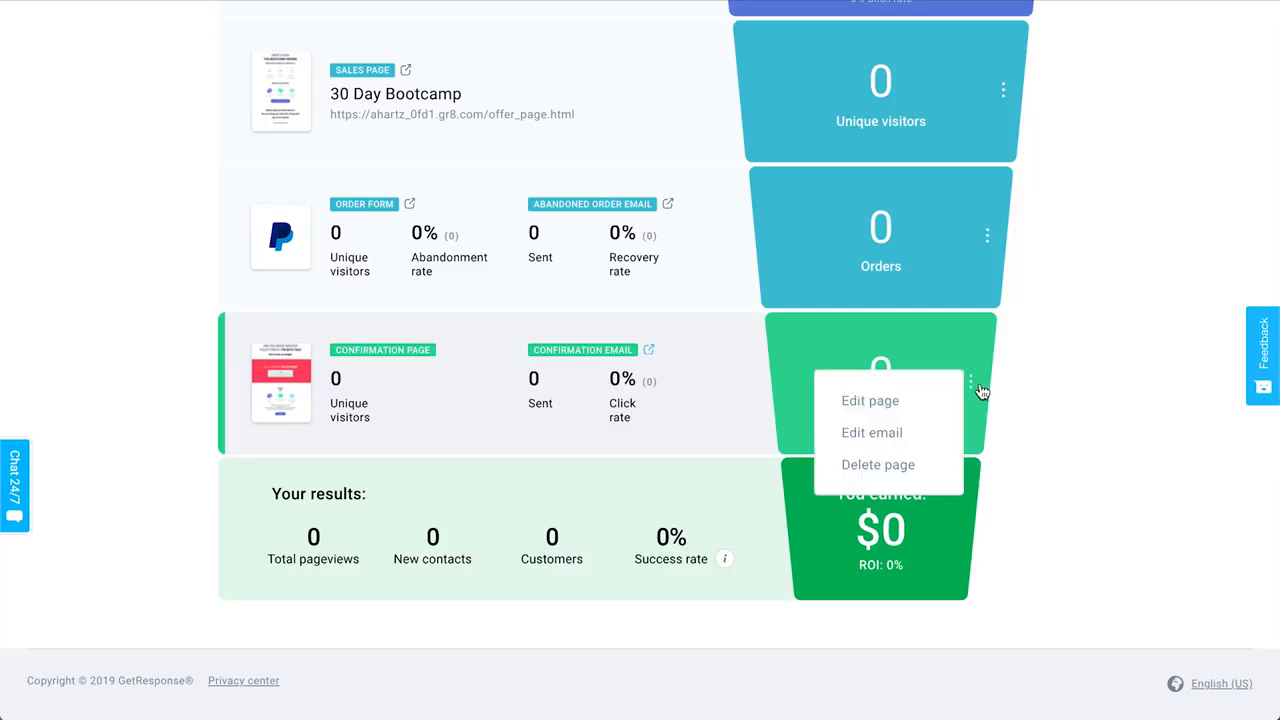
pyautogui.moveTo(969, 390)
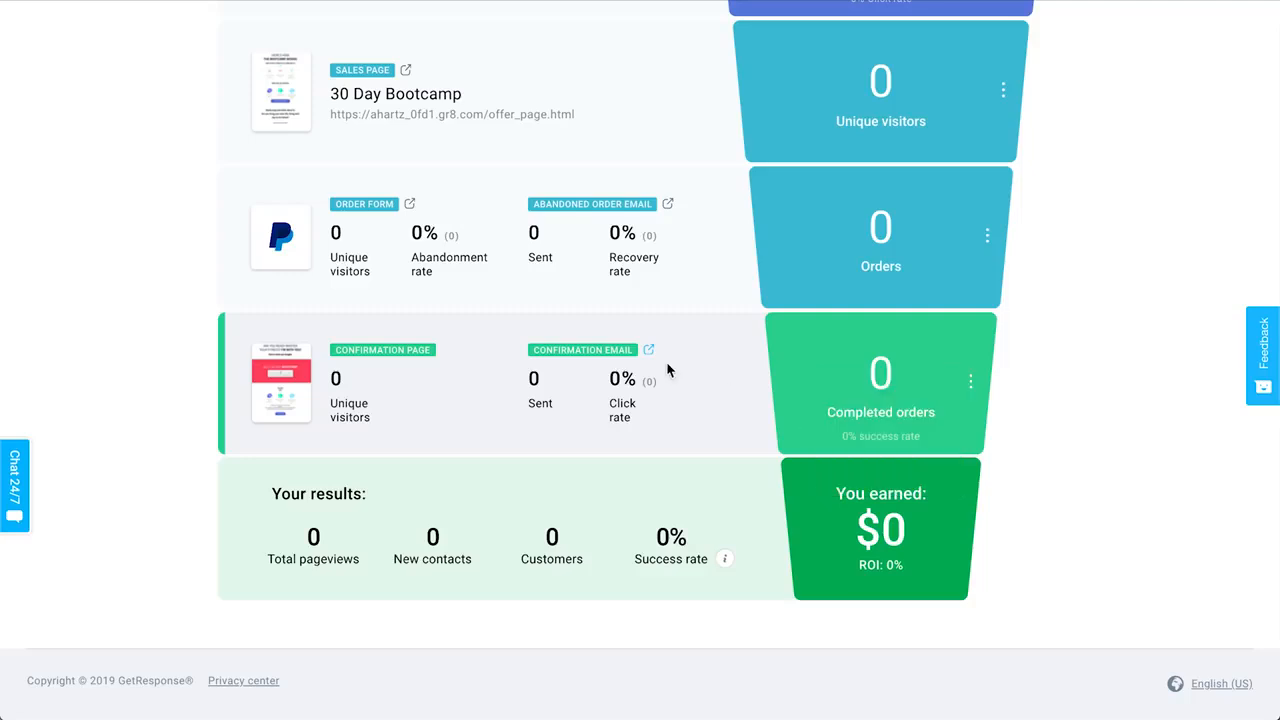
pyautogui.scroll(5, 1070, 453)
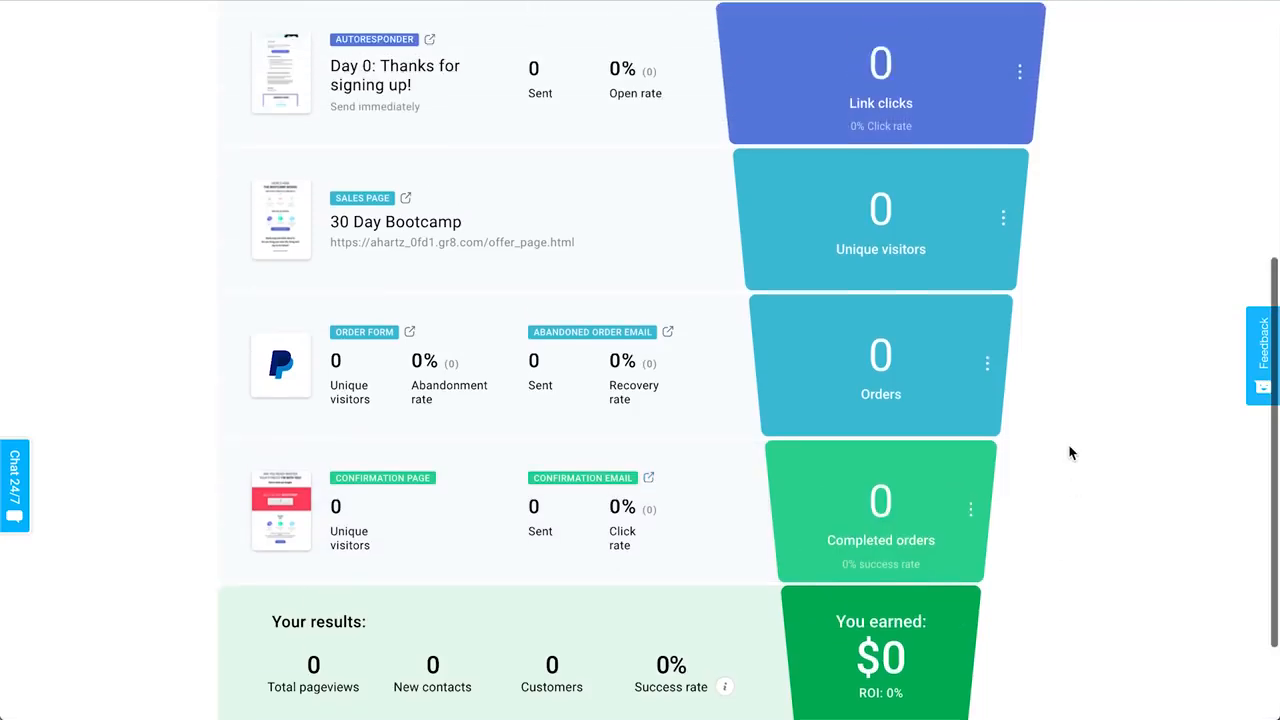
pyautogui.scroll(1, 1070, 453)
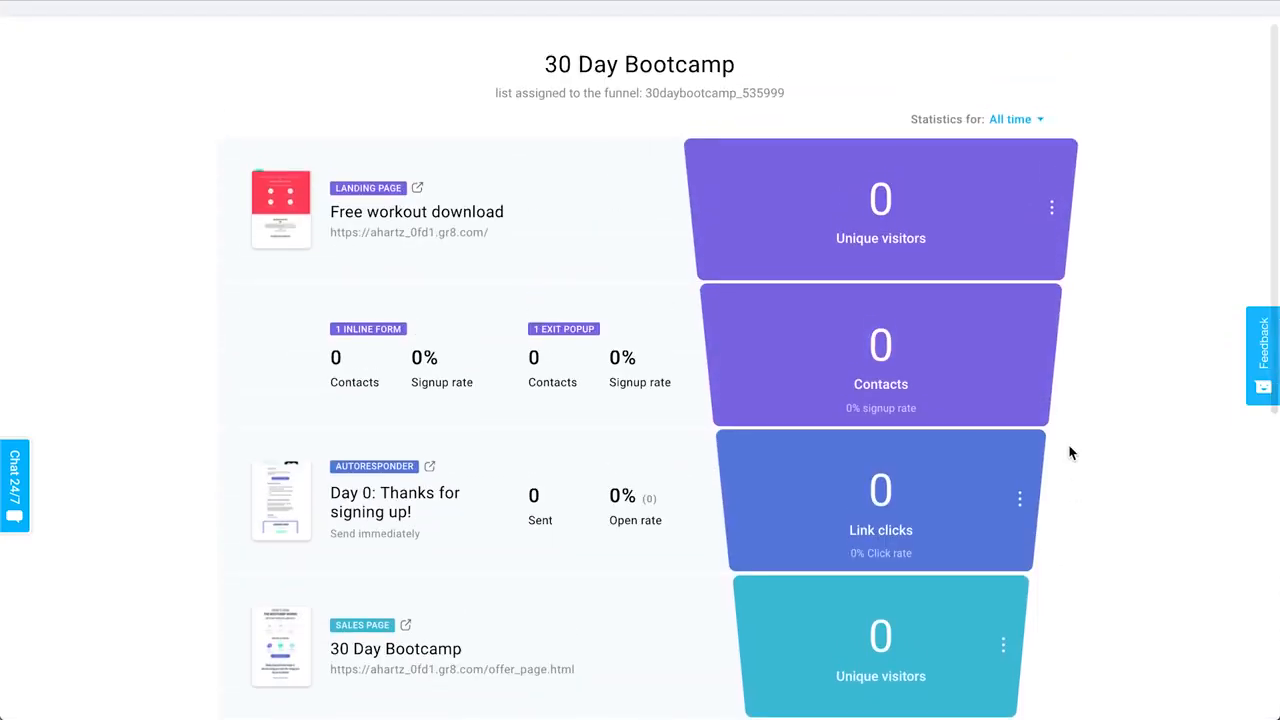